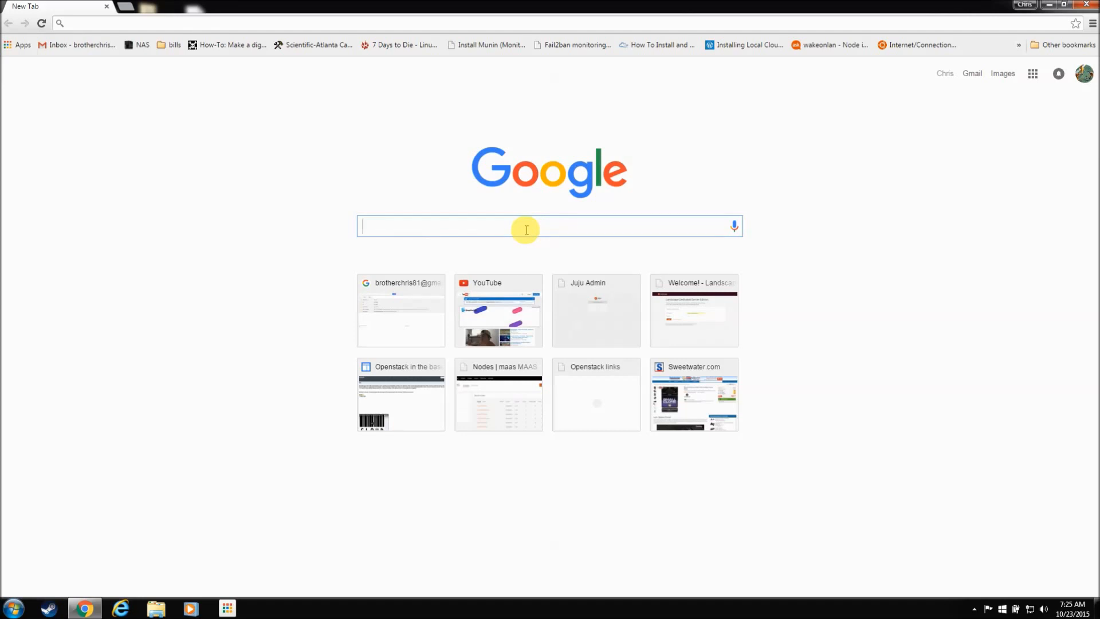
Step: Search Google for 'openstack windows image creation' and open the OpenStack Manuals Microsoft Windows image example
text(op)
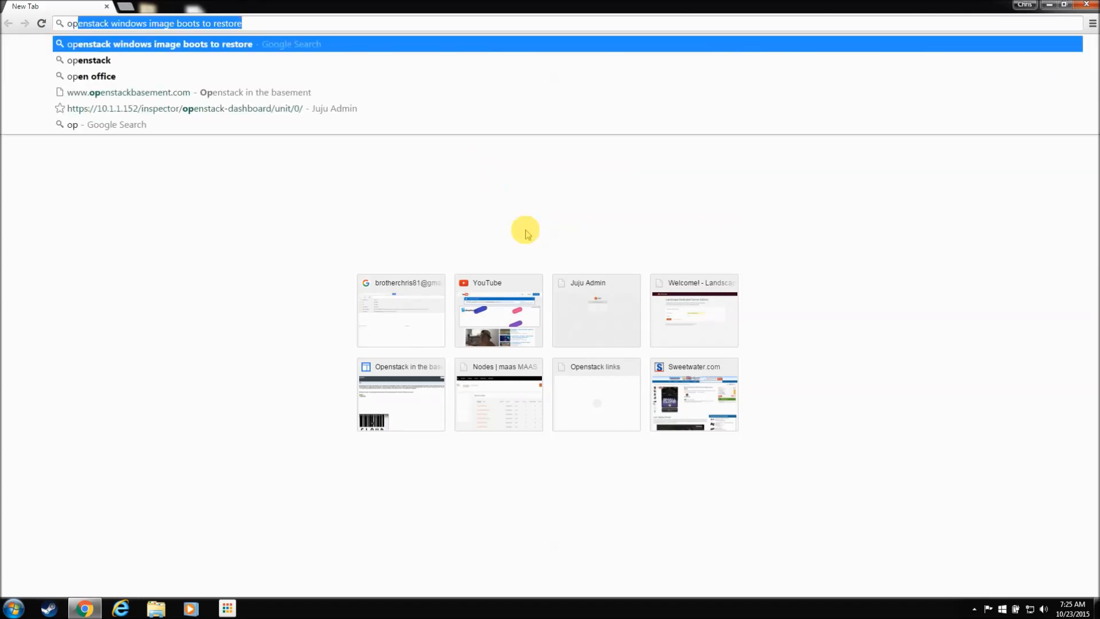
text(ensta)
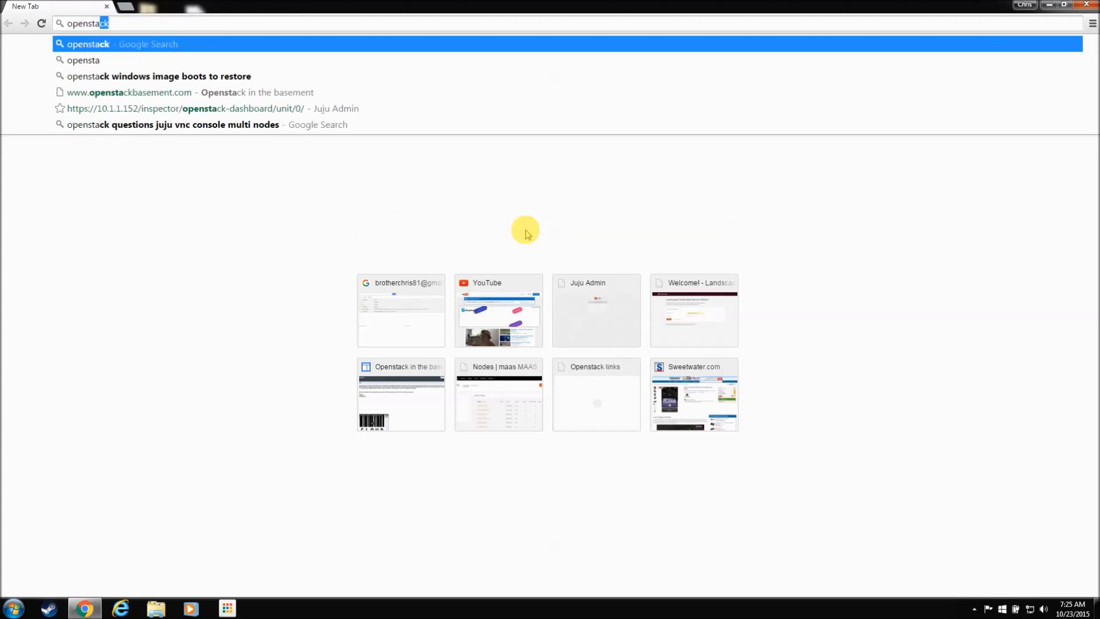
text(ck wind)
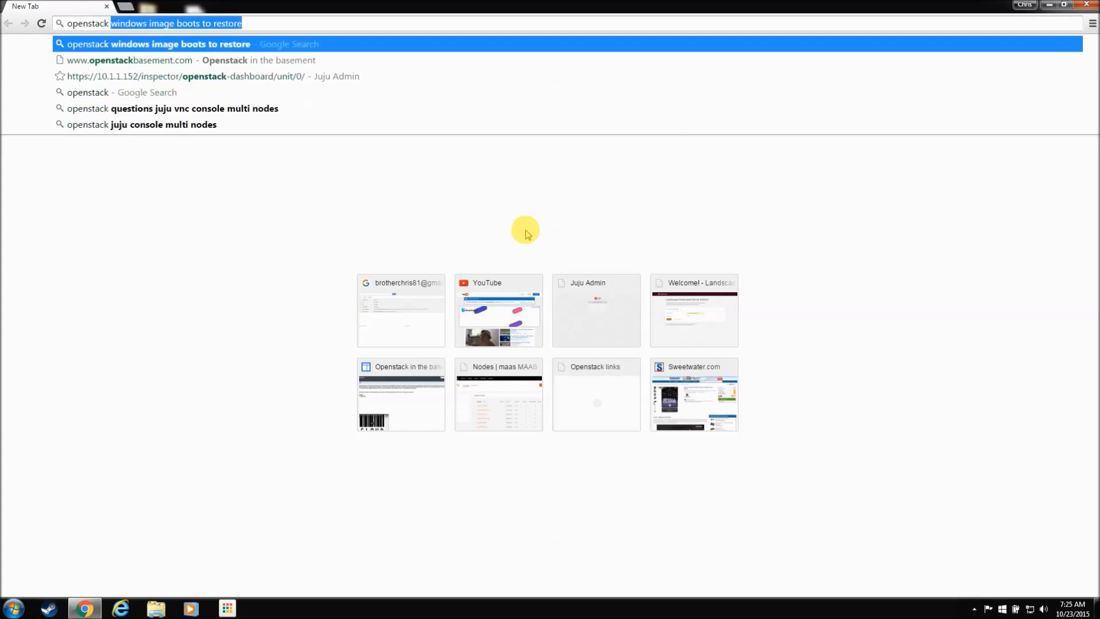
text(ows )
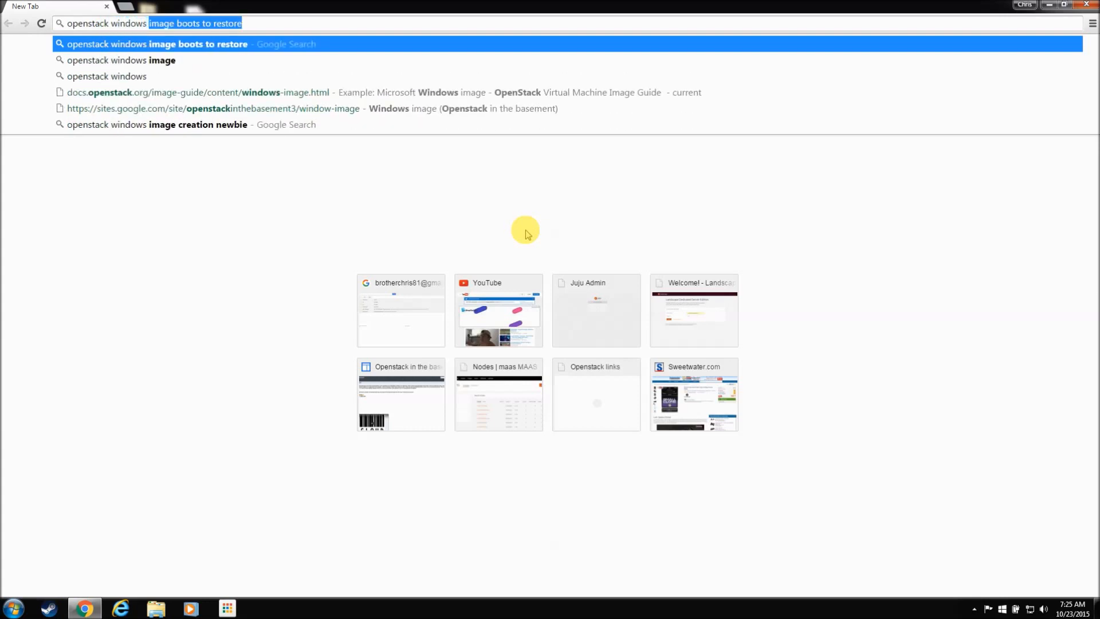
text(imga)
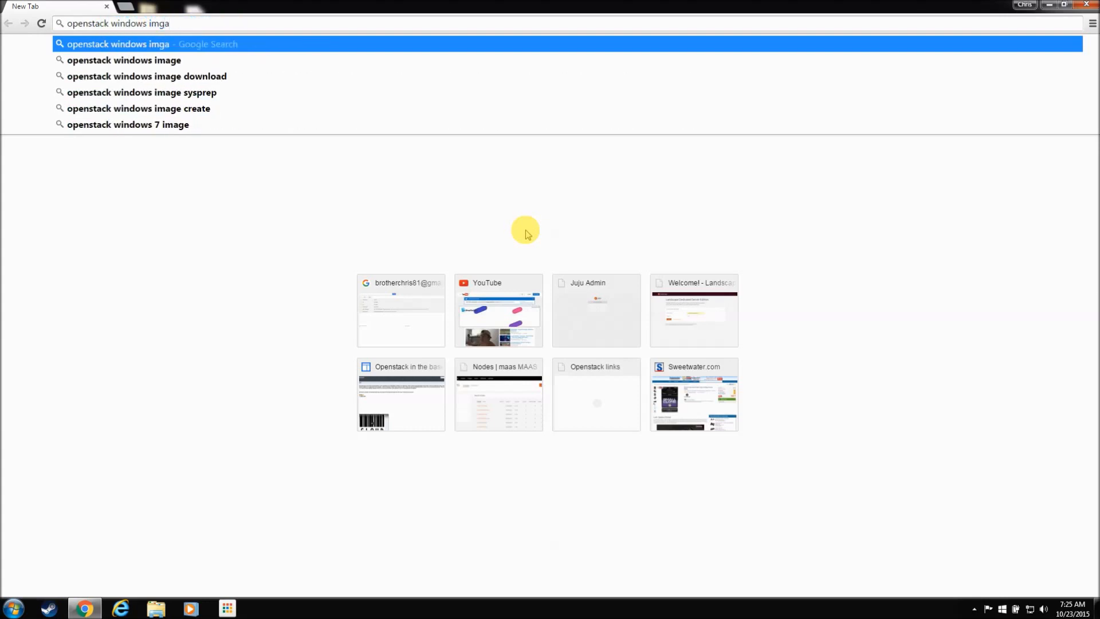
key(BackSpace)
key(BackSpace)
text(age c)
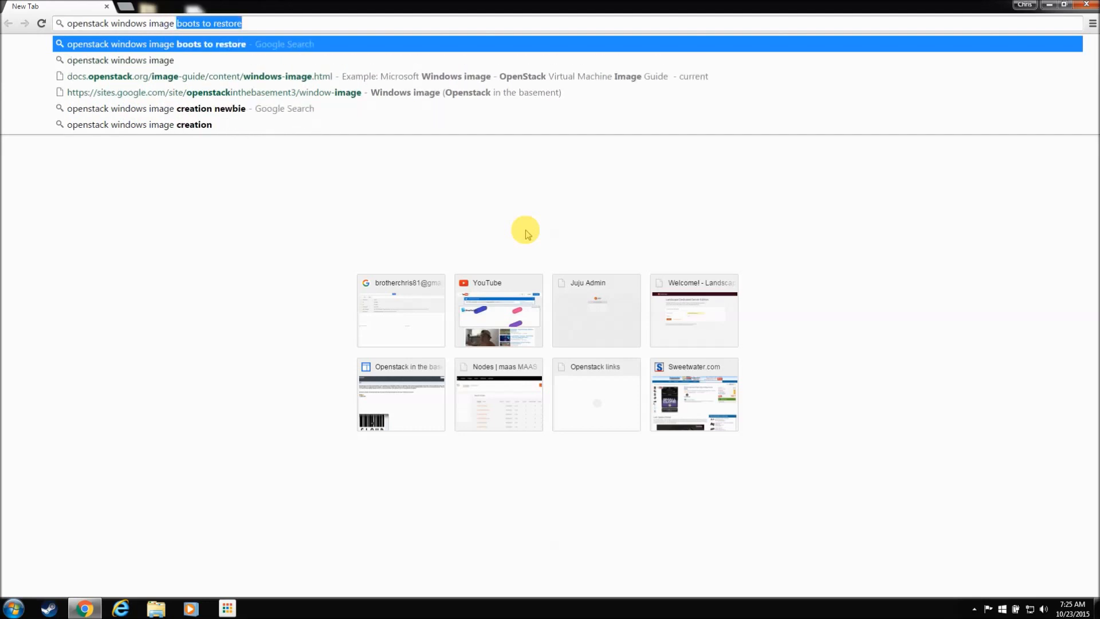
text(reation)
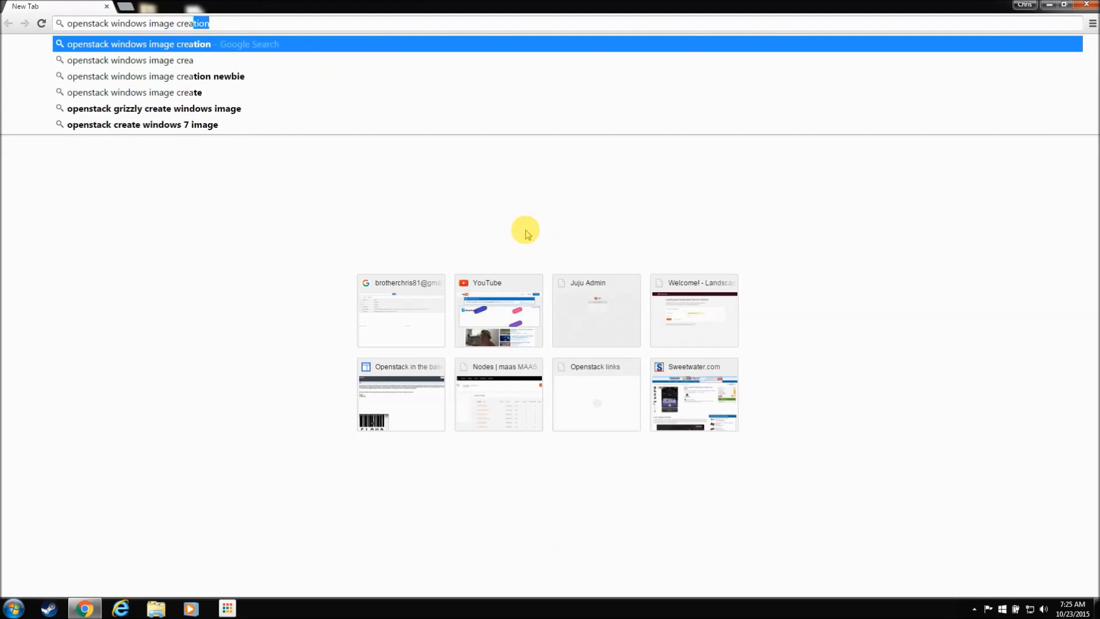
key(Down)
key(Up)
key(Return)
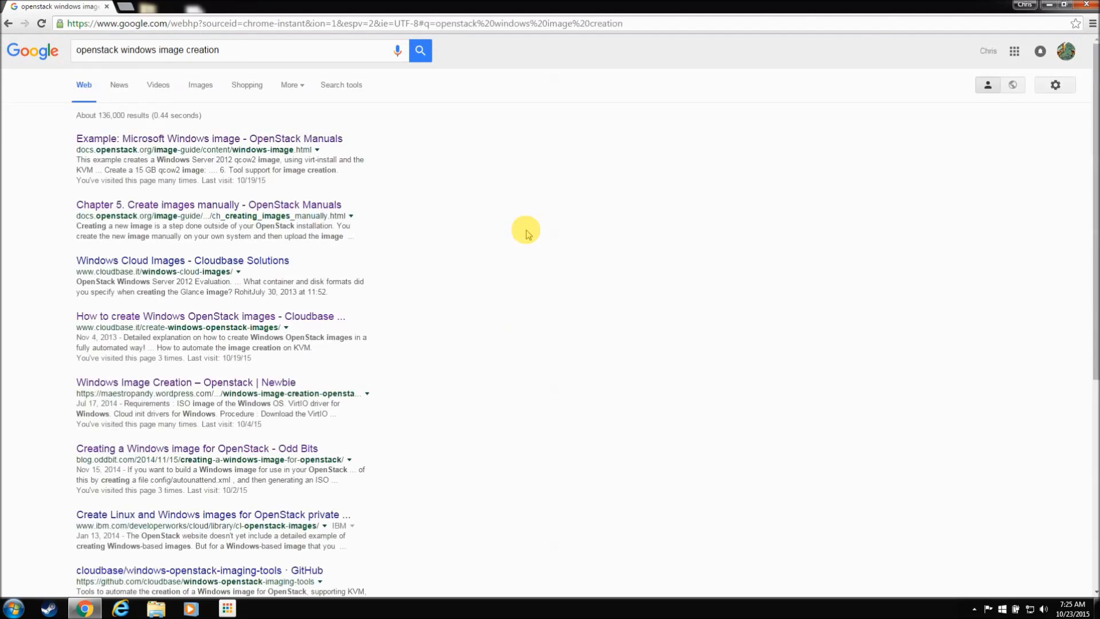
click(253, 139)
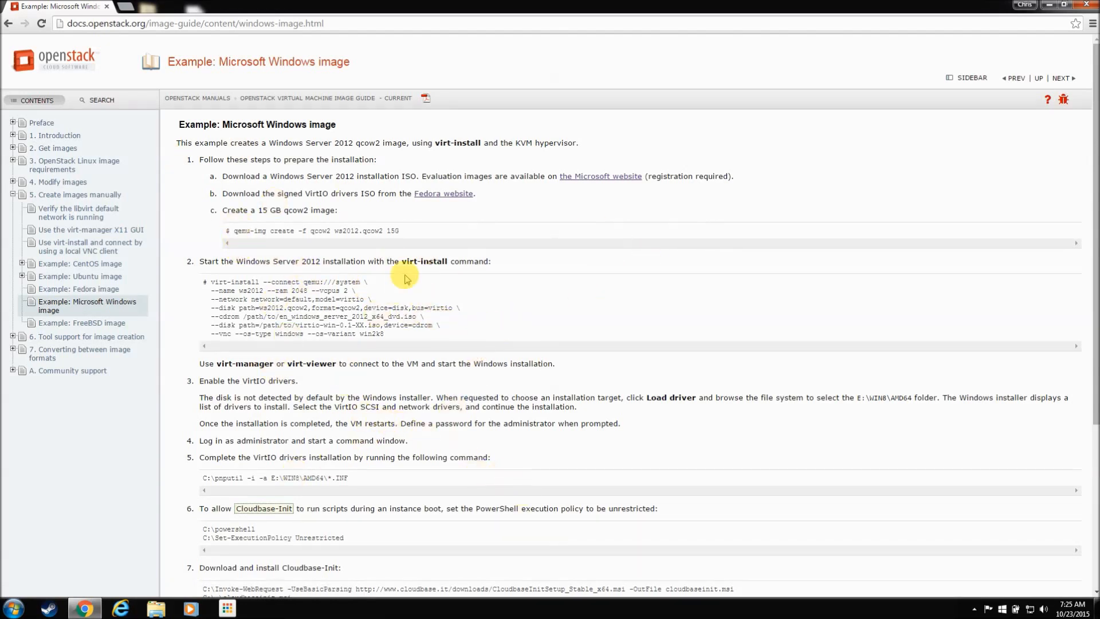
Step: Search Google for 'openstack windows image creation newbie' in a new tab
click(127, 7)
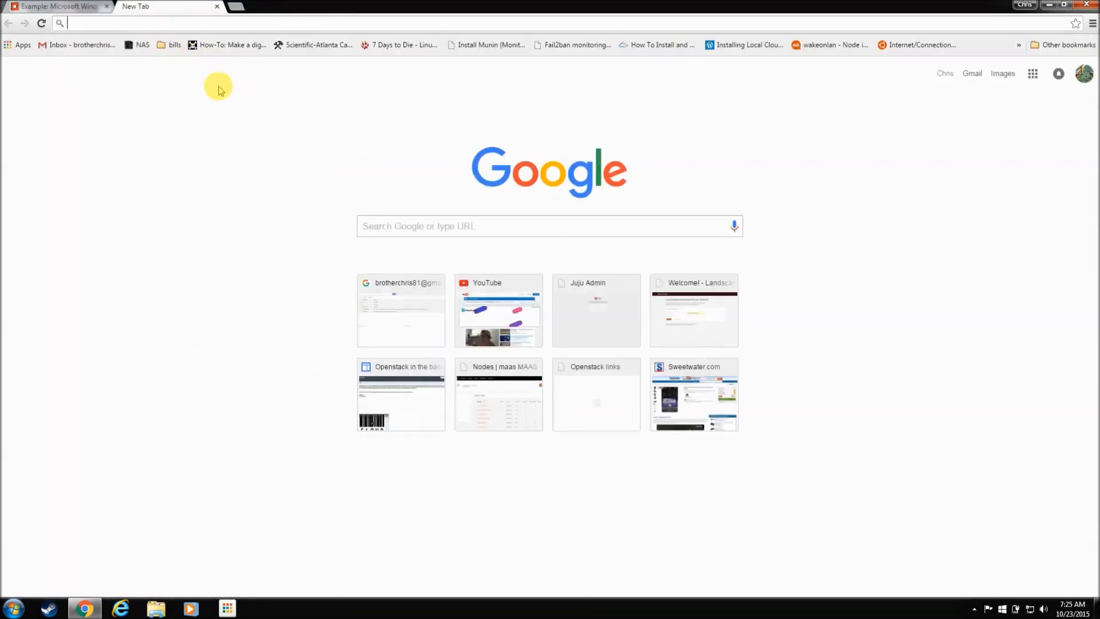
text(openstack windows image creation)
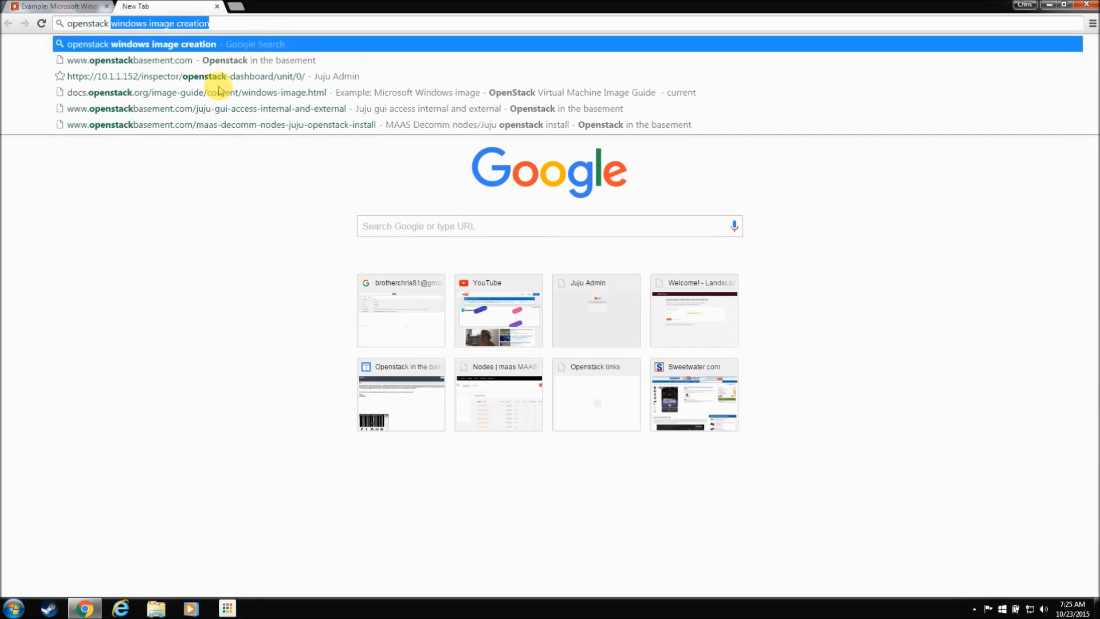
key(Right)
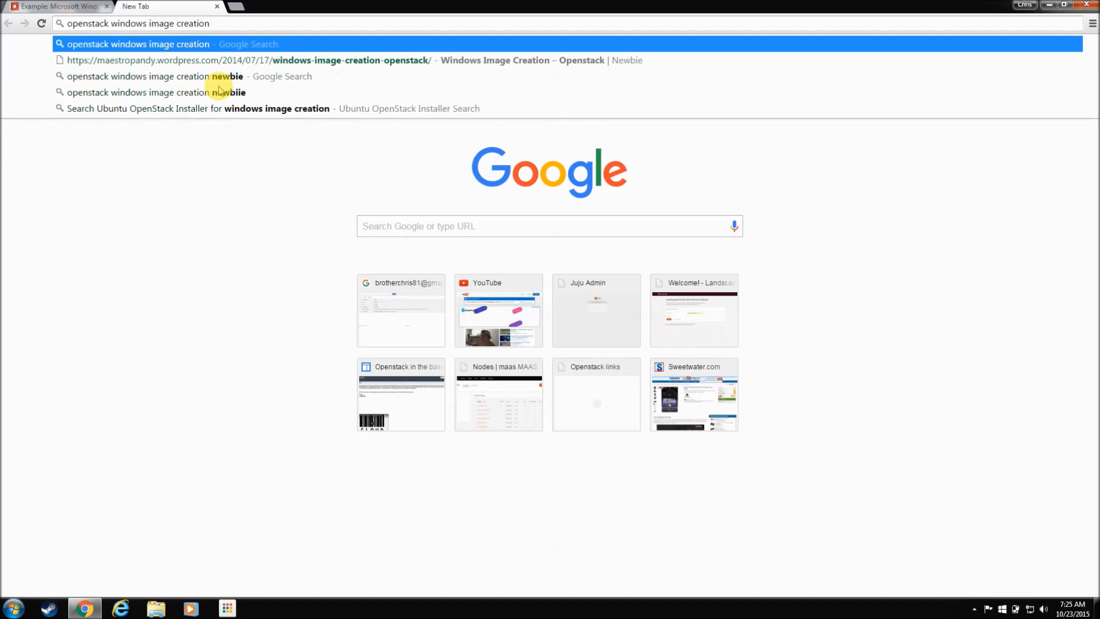
text(n)
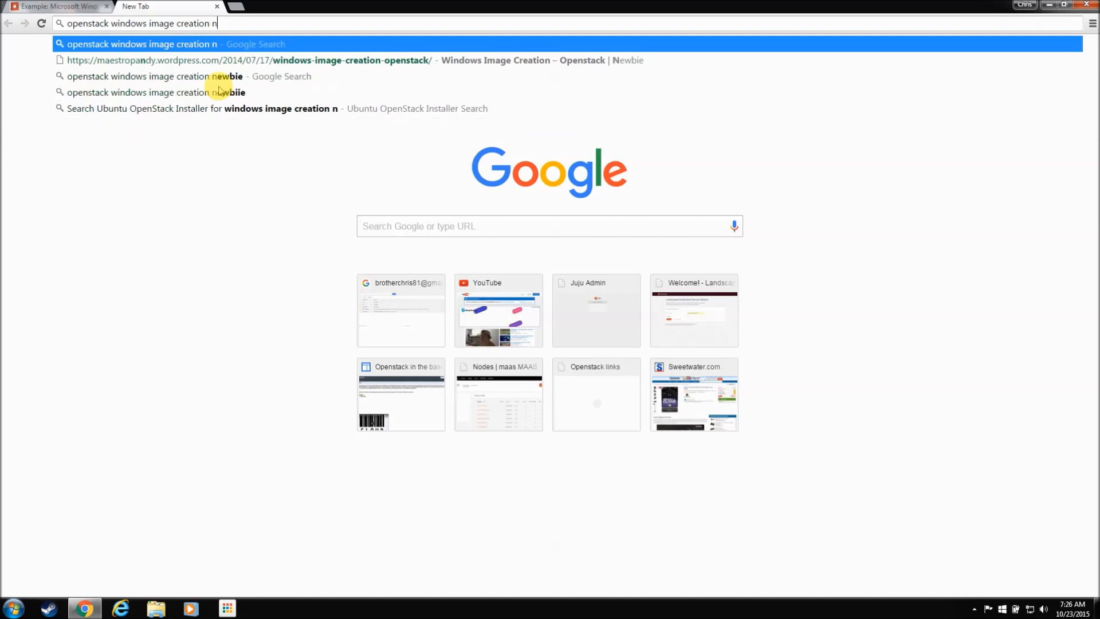
text(ewbie)
key(Return)
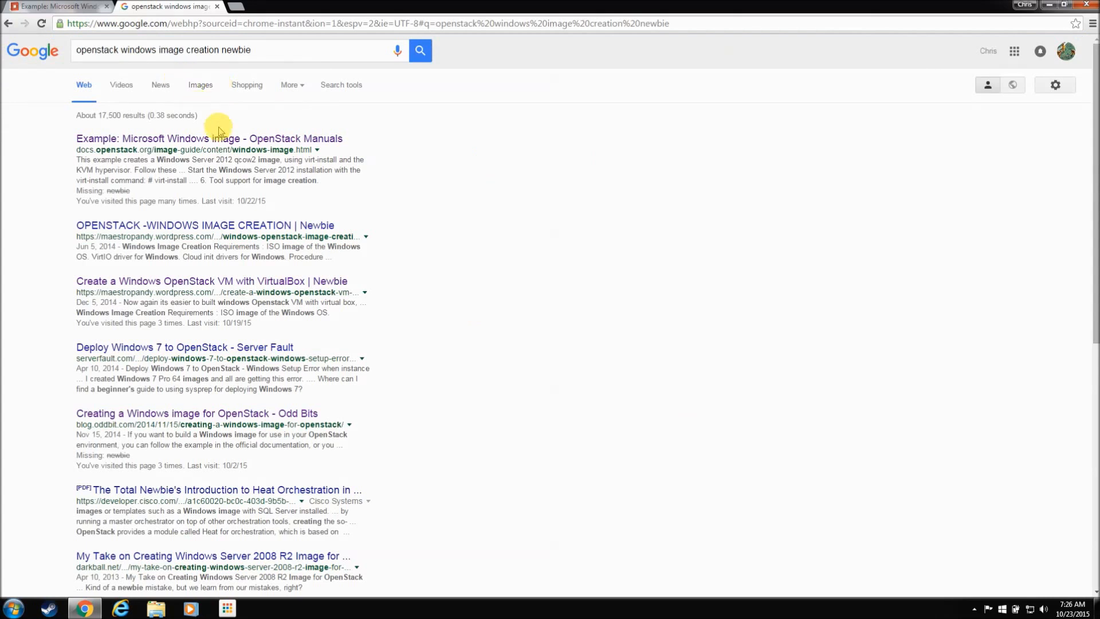
Step: Skim the 'Create a Windows OpenStack VM with VirtualBox' blog post, then return to the OpenStack docs tab
click(254, 285)
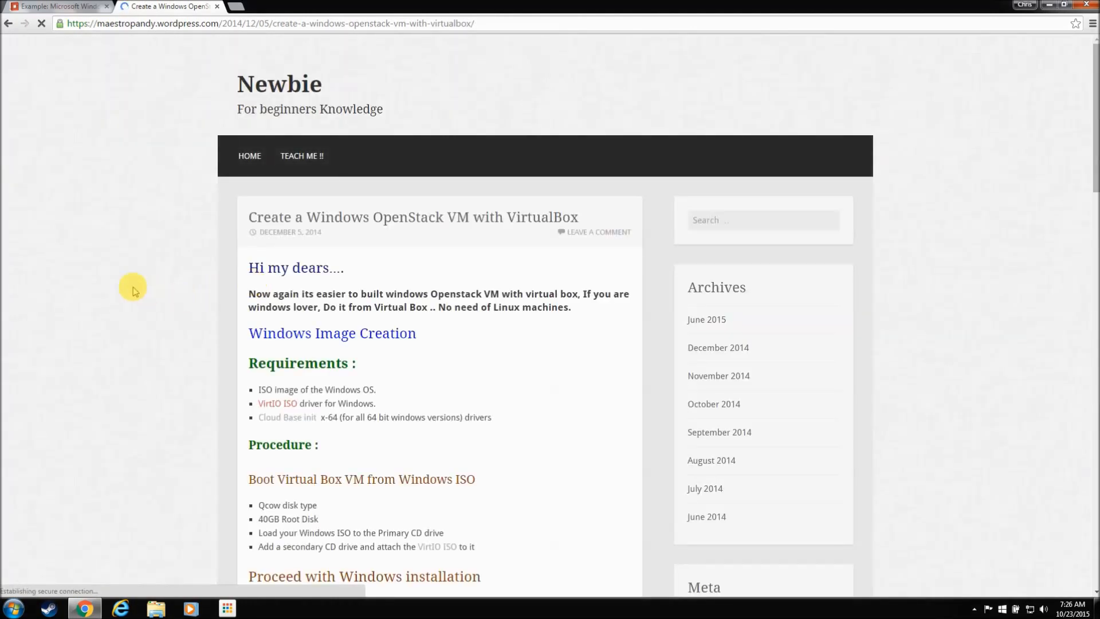
scroll(174, 376, down, 5)
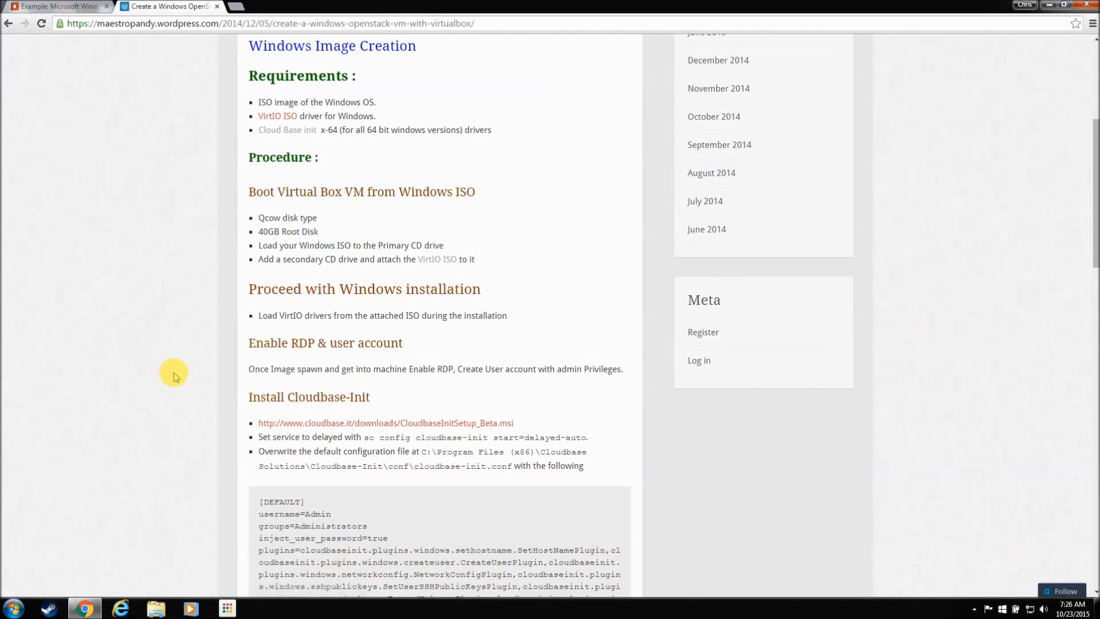
scroll(174, 375, up, 3)
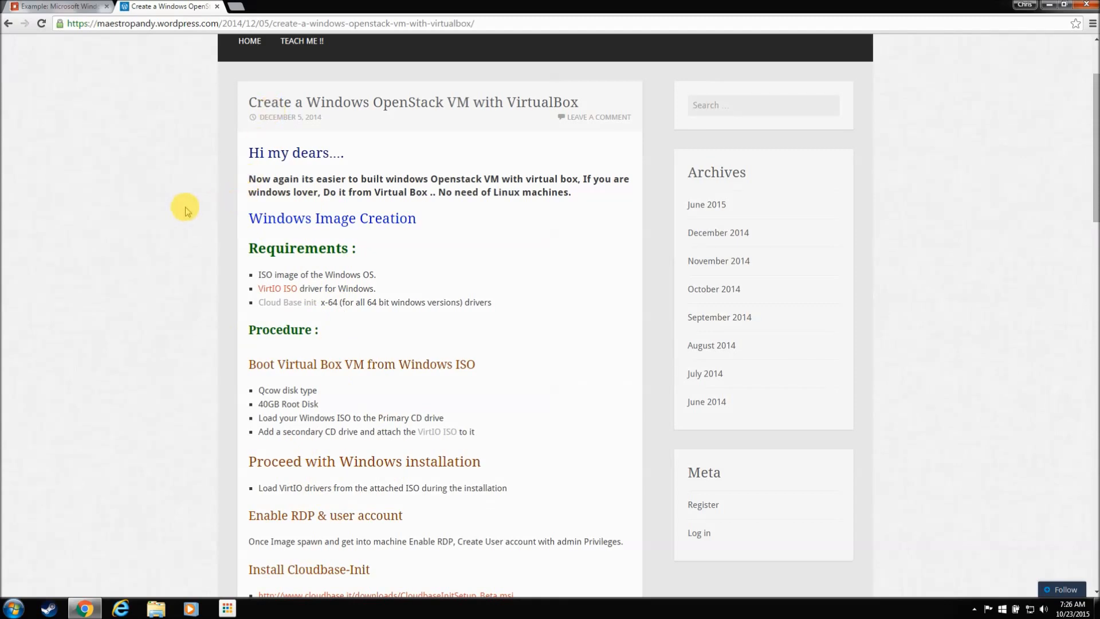
click(61, 11)
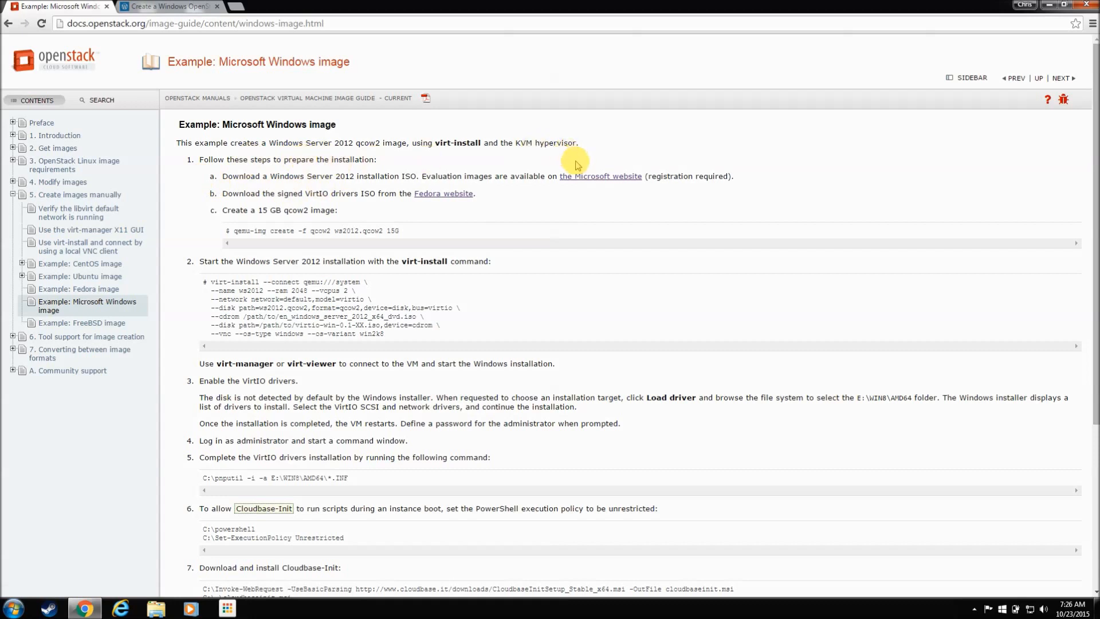
Step: Open the Microsoft website link to the Windows Server 2012 evaluation page in a new tab
right_click(596, 183)
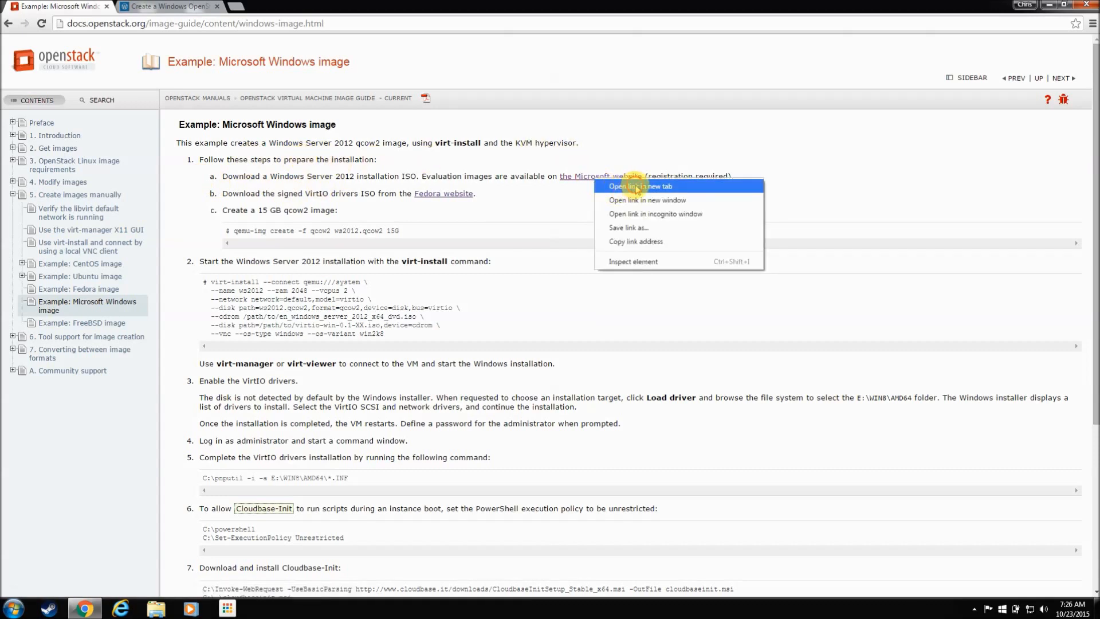
click(635, 186)
click(167, 7)
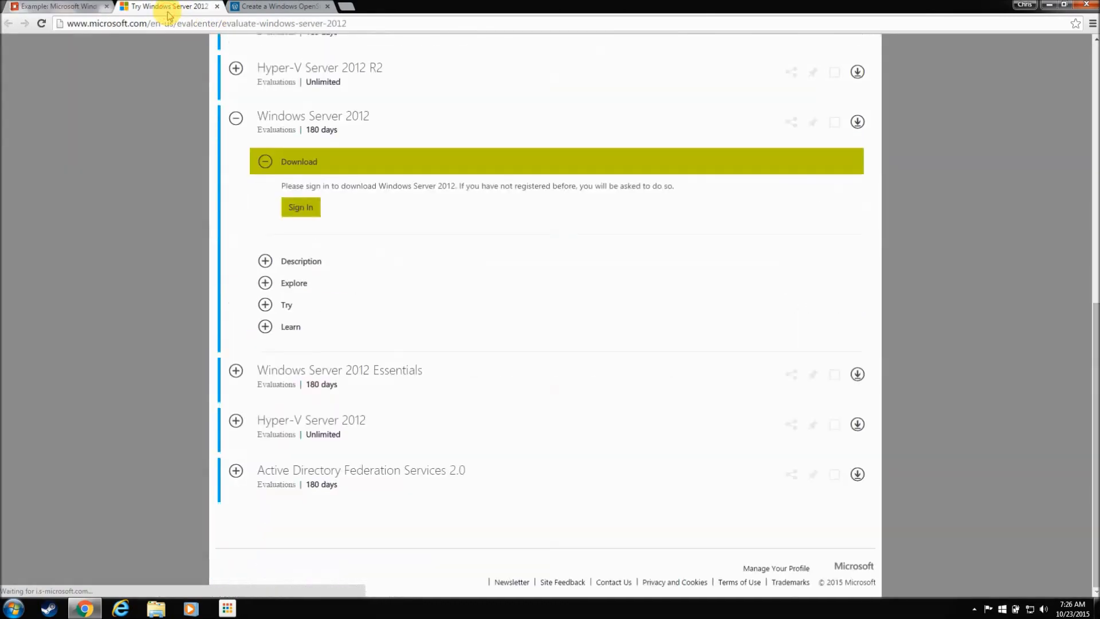
scroll(209, 226, up, 2)
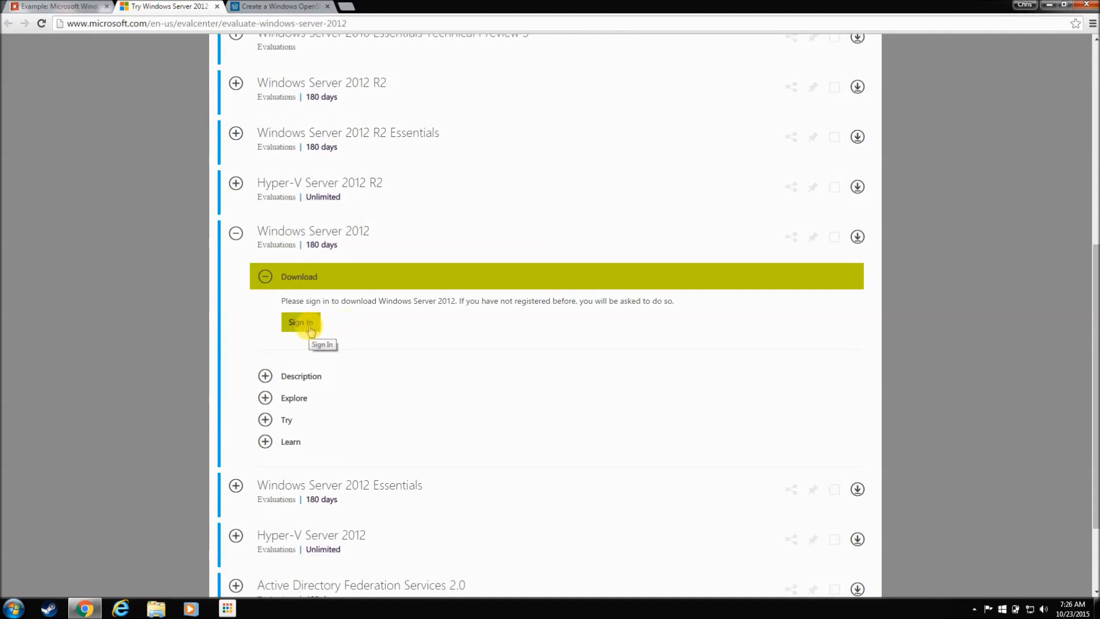
Step: Sign in with a Microsoft account and start downloading the Windows Server 2012 ISO
click(302, 322)
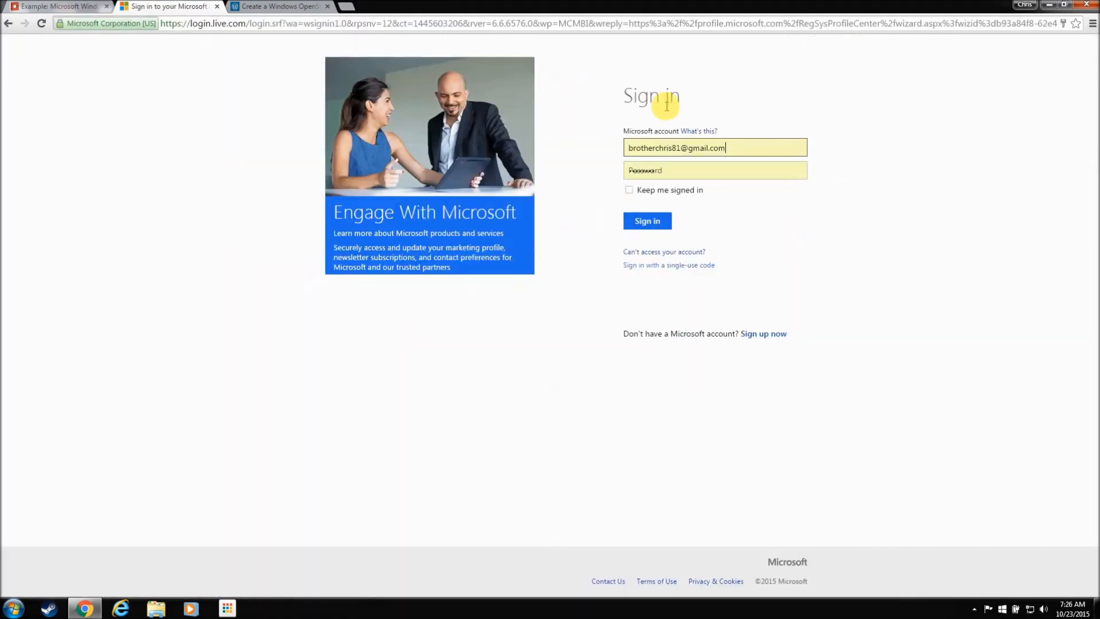
click(650, 225)
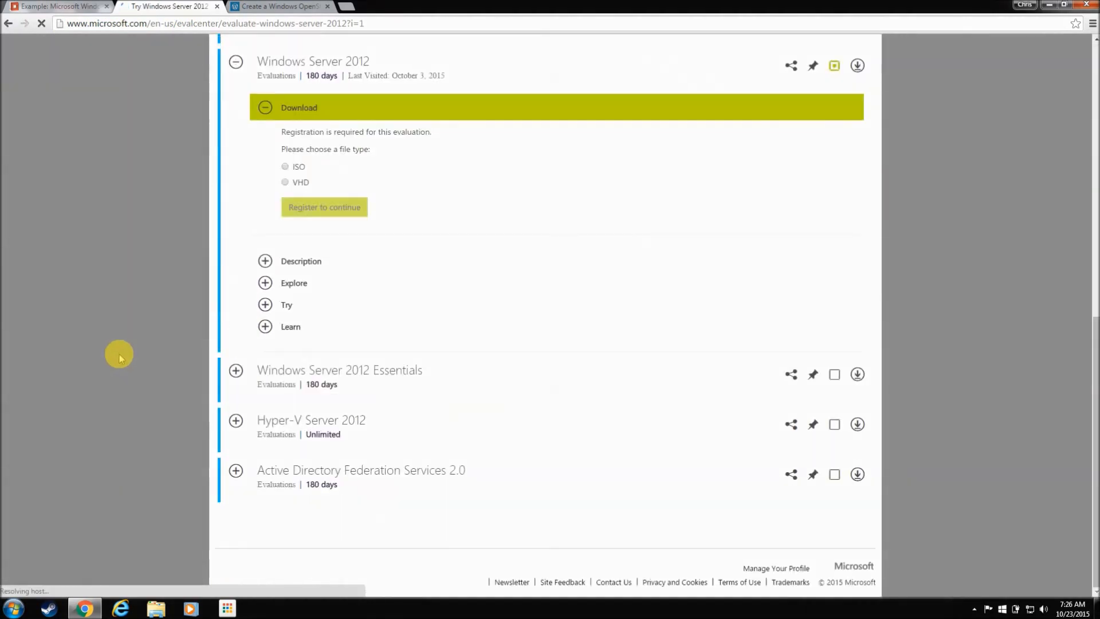
click(284, 167)
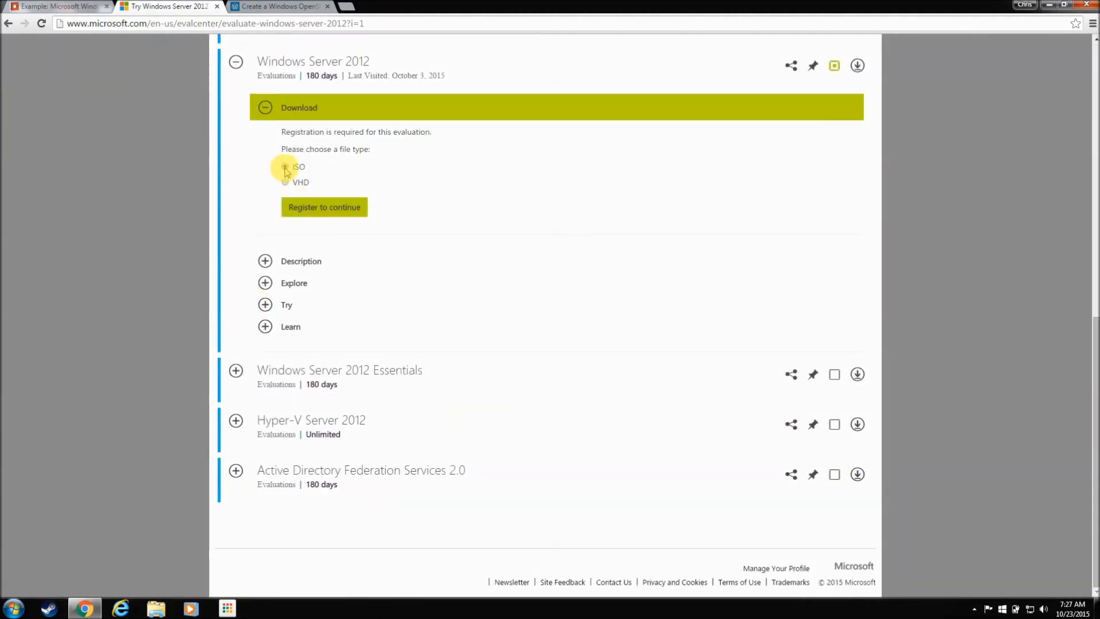
click(349, 208)
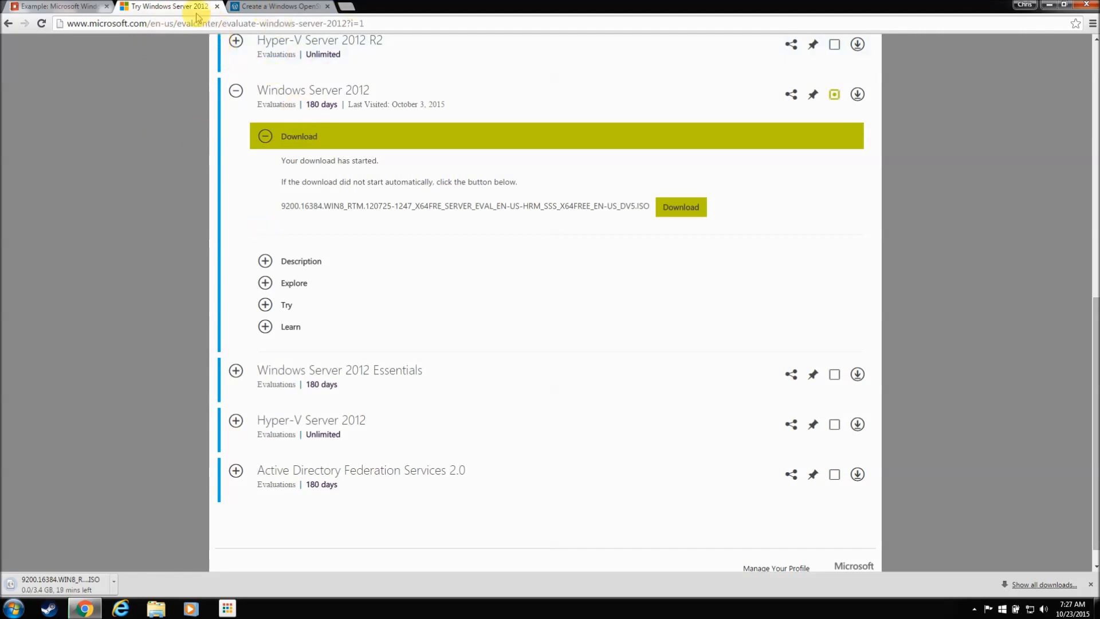
click(348, 7)
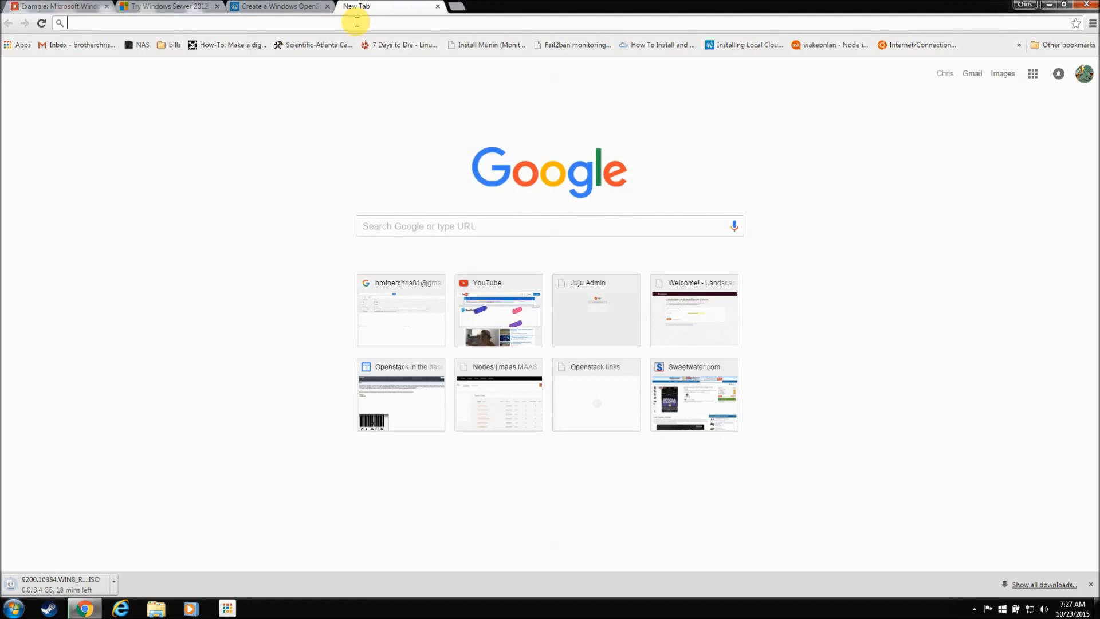
Step: Download VirtualBox 5.0.8 for Windows hosts from virtualbox.org, then return to the blog post tab
text(virtualbox.org)
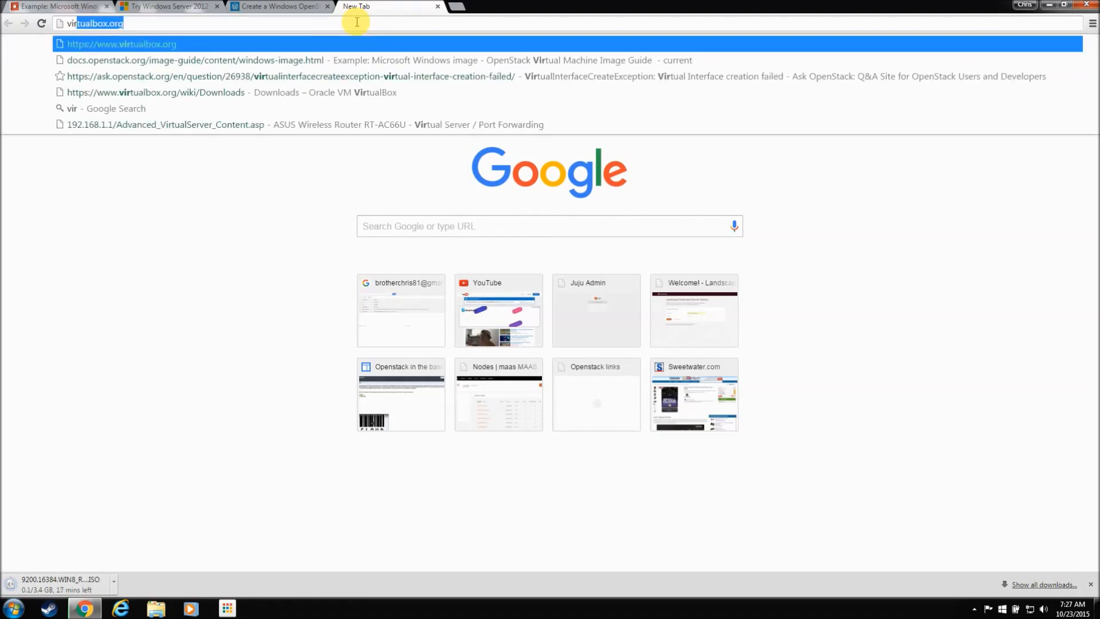
key(Return)
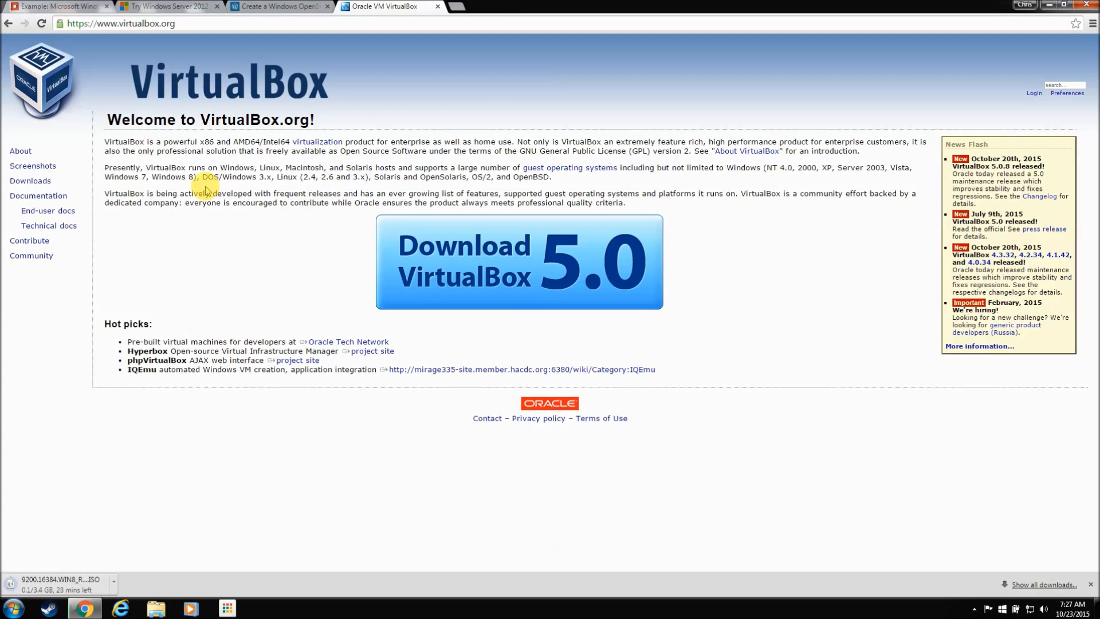
click(43, 181)
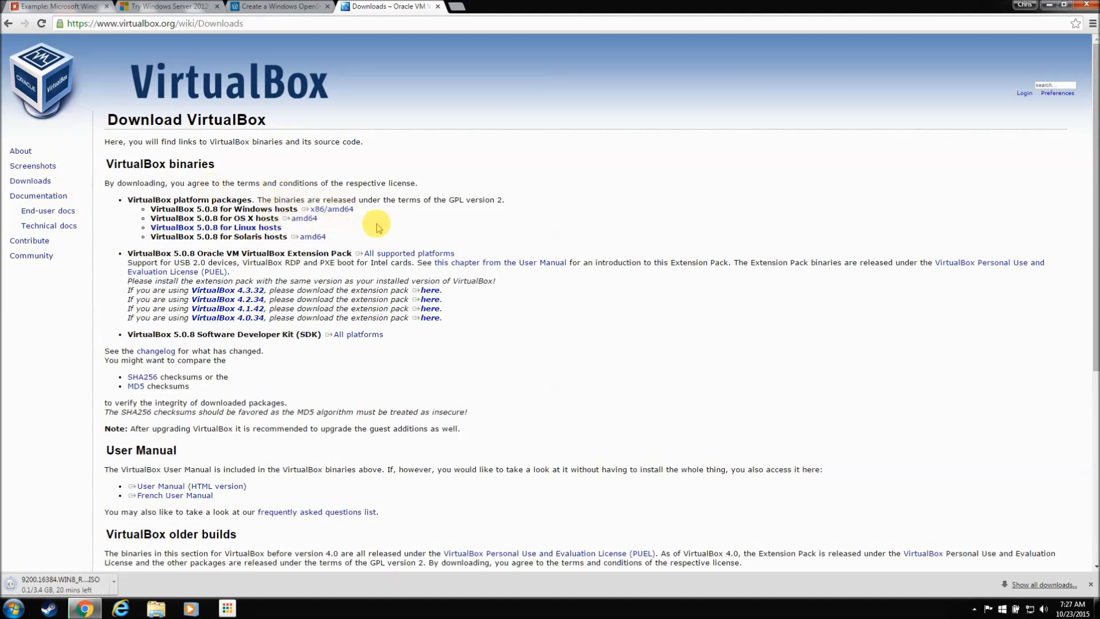
click(321, 210)
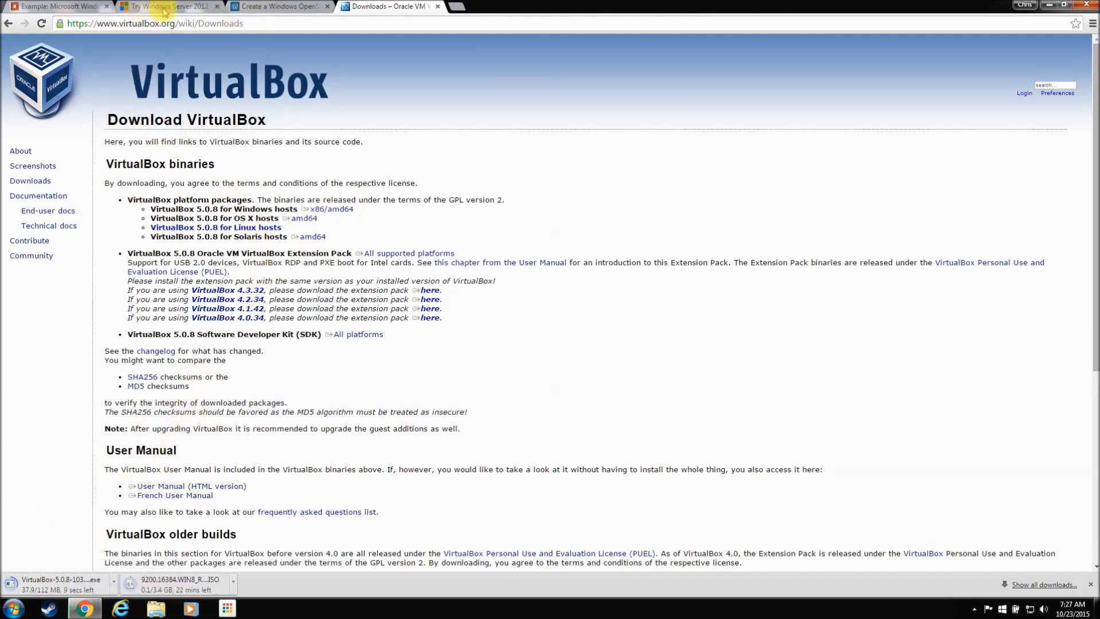
click(269, 11)
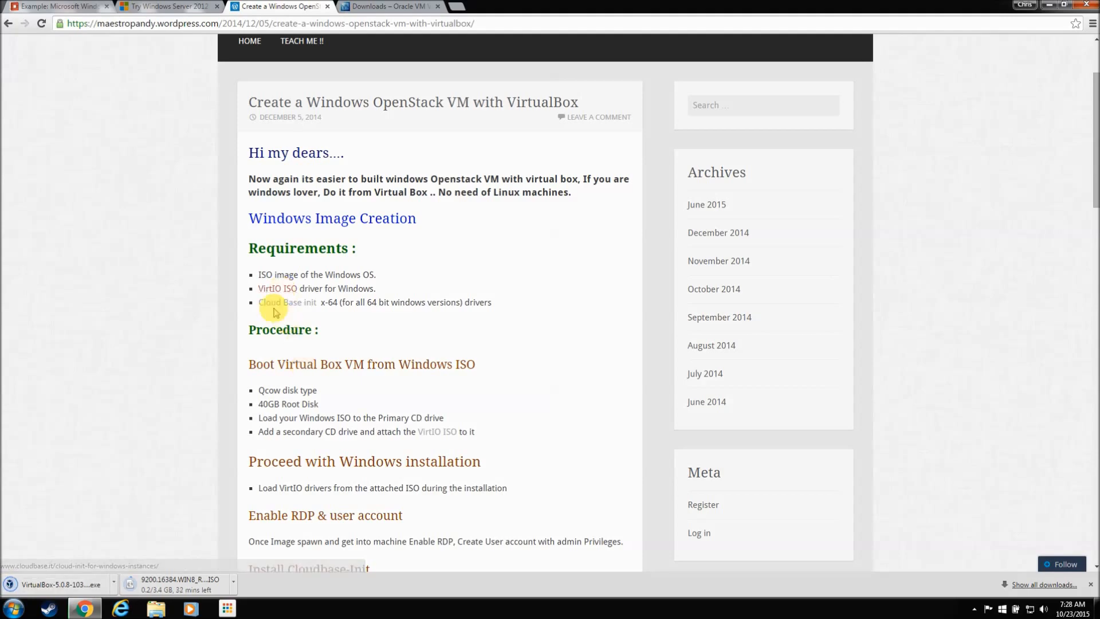
click(280, 289)
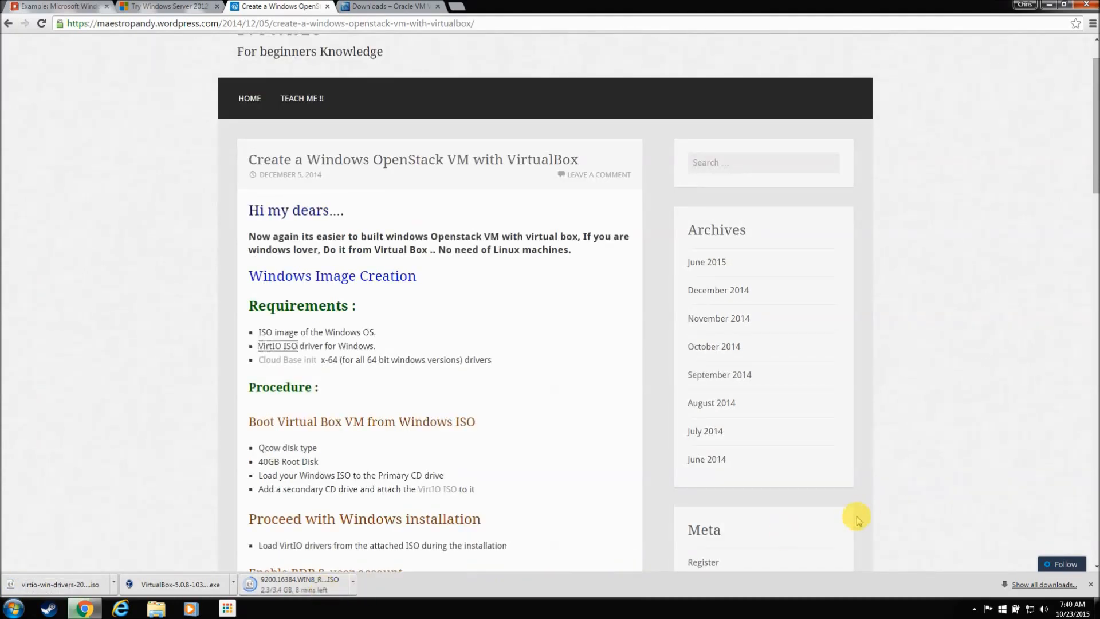
click(978, 610)
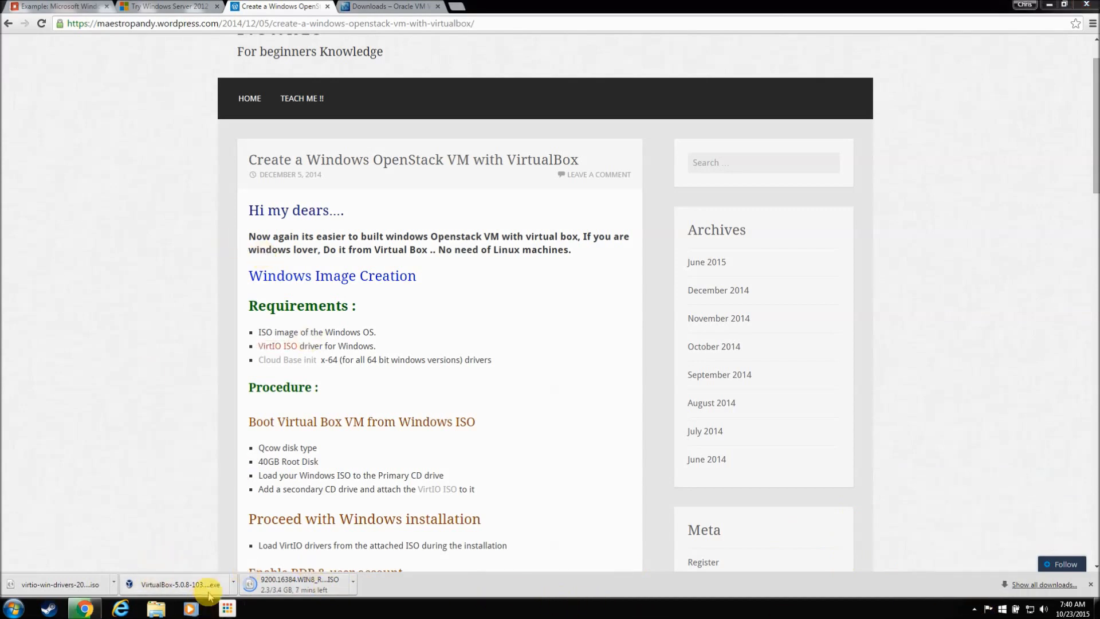
Step: Launch the VirtualBox-5.0.8-103449-Win installer from the Downloads folder
click(156, 608)
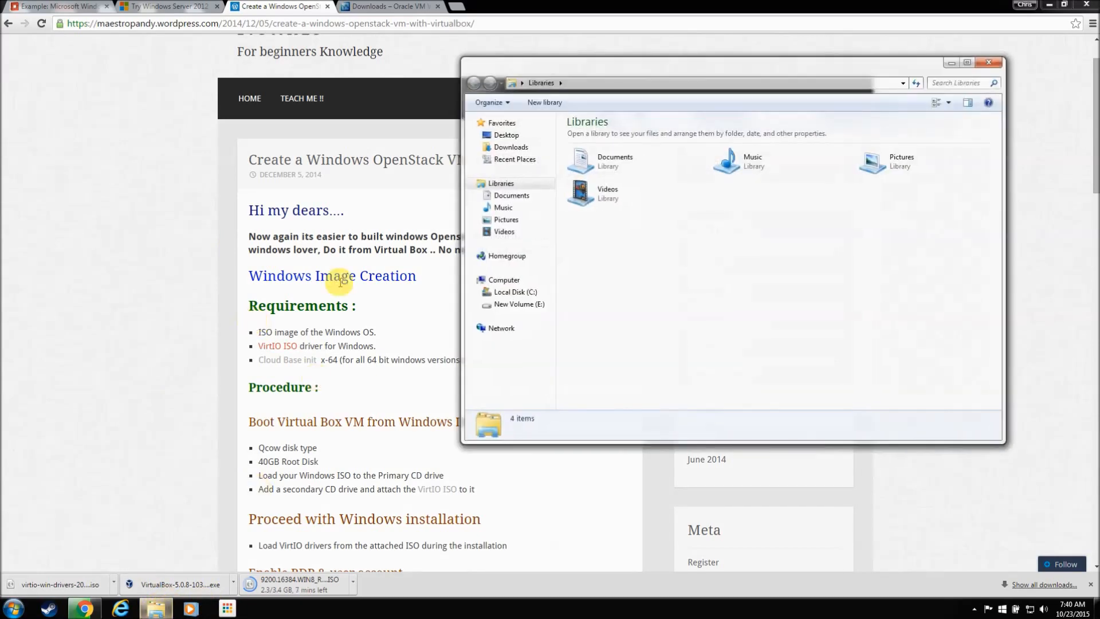
click(519, 148)
click(744, 121)
click(745, 123)
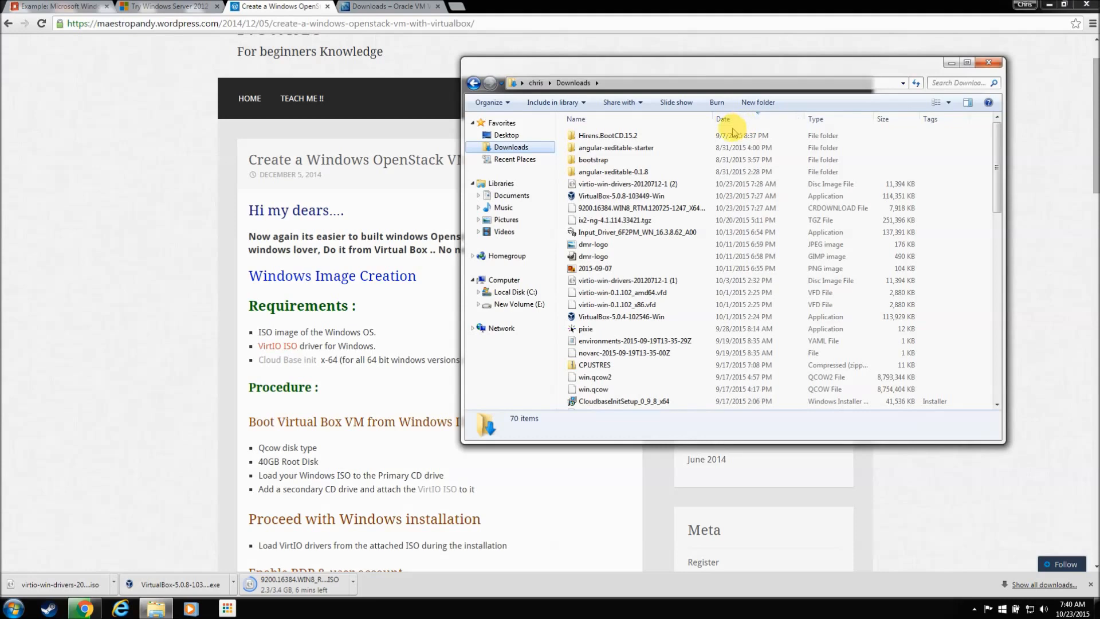
double_click(652, 201)
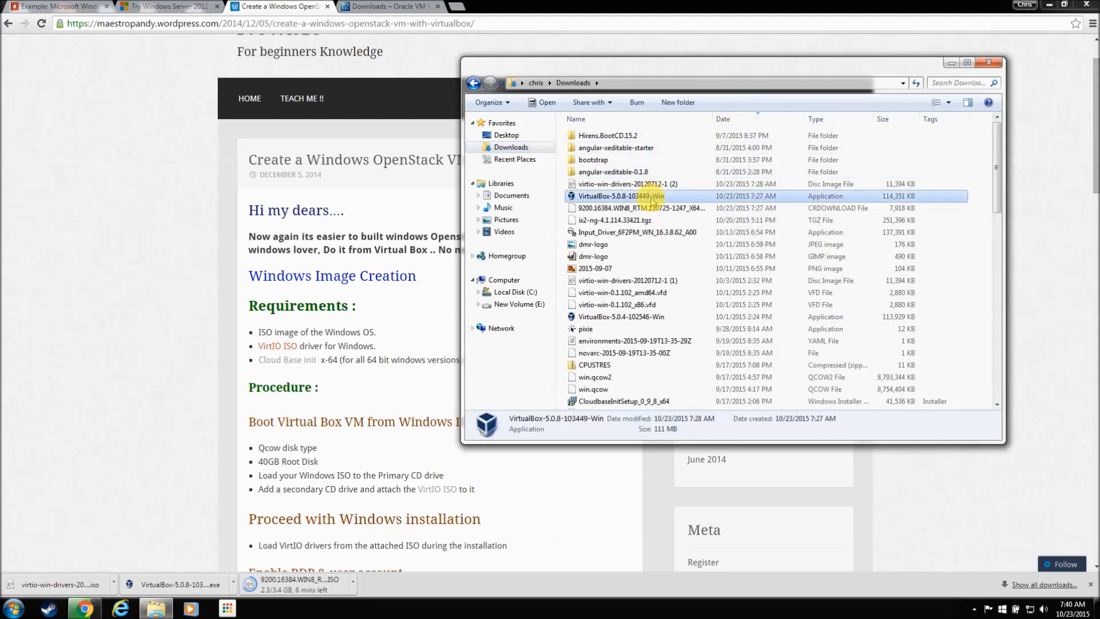
click(593, 314)
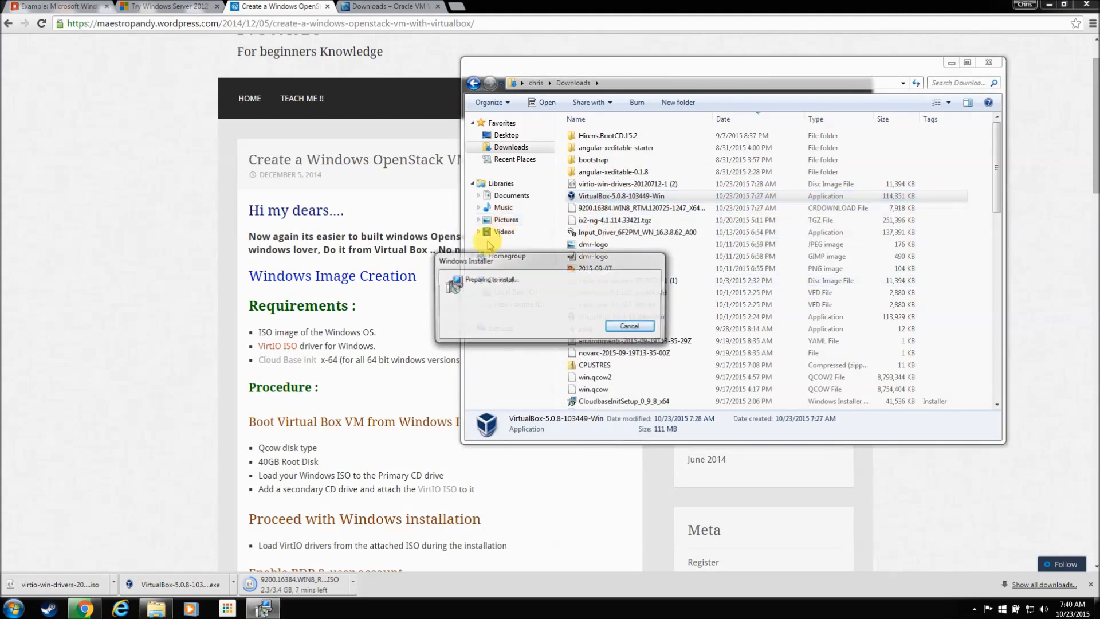
Step: Install VirtualBox 5.0.8 with default features, approving the USB and network driver installs
click(605, 395)
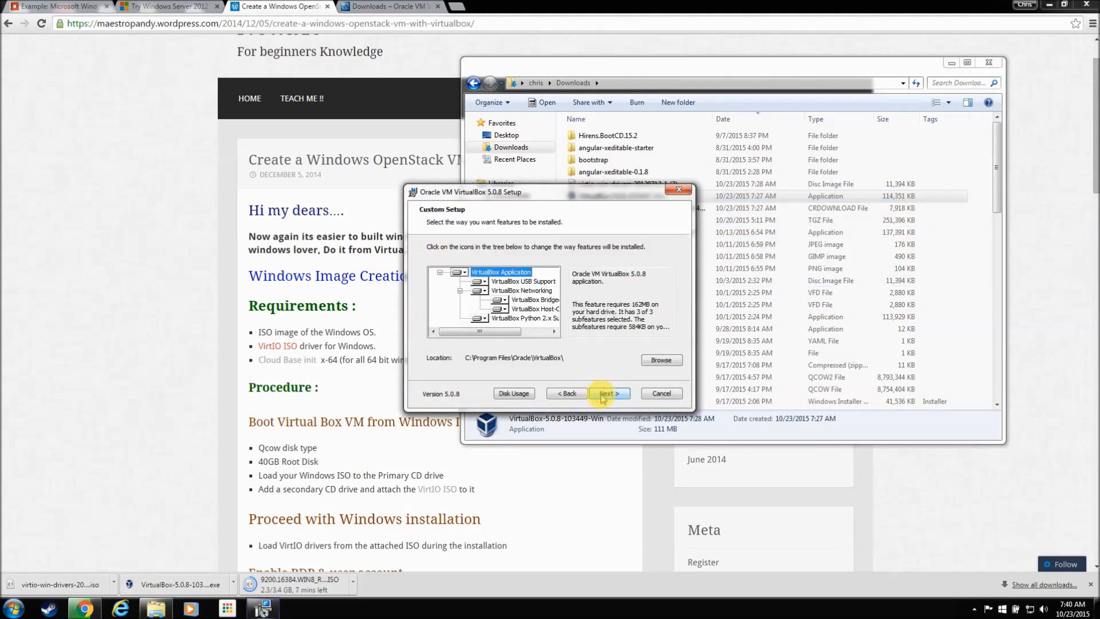
click(603, 394)
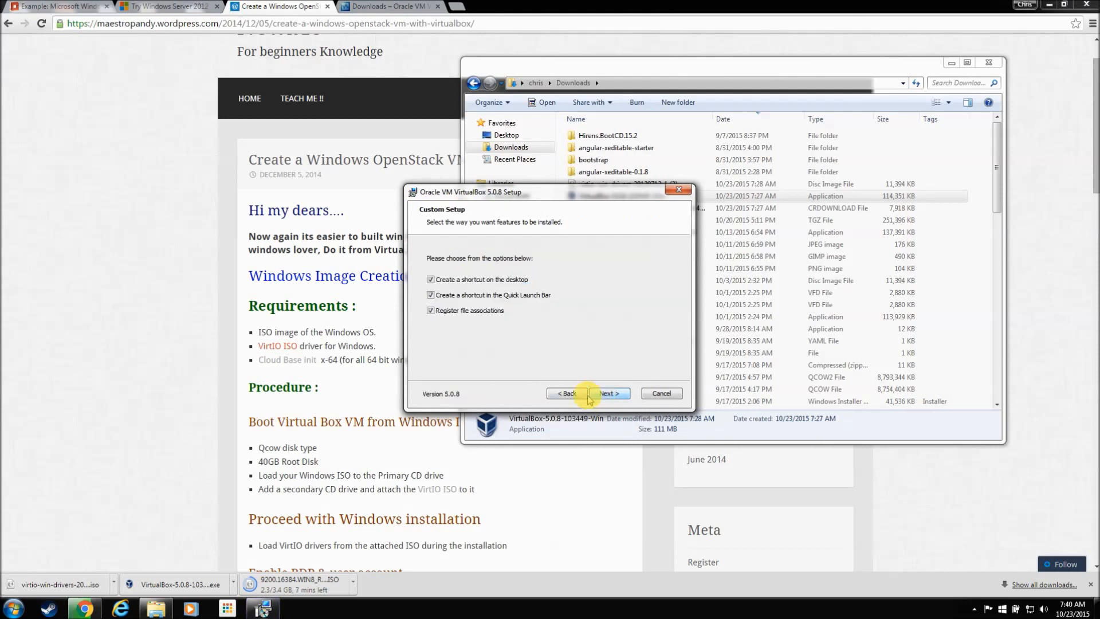
click(619, 396)
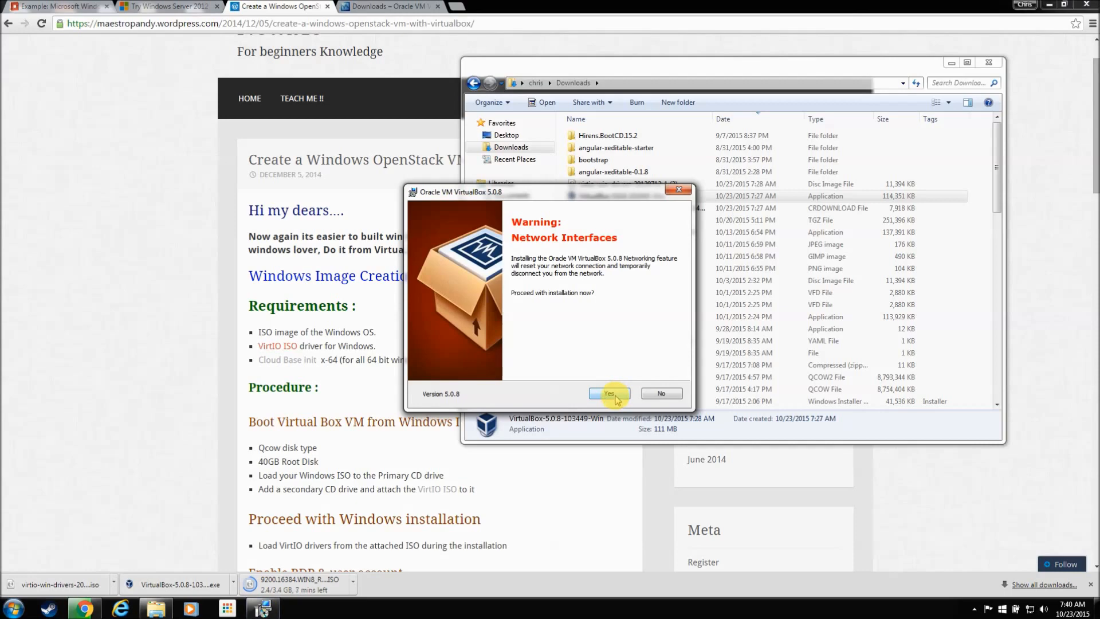
click(609, 394)
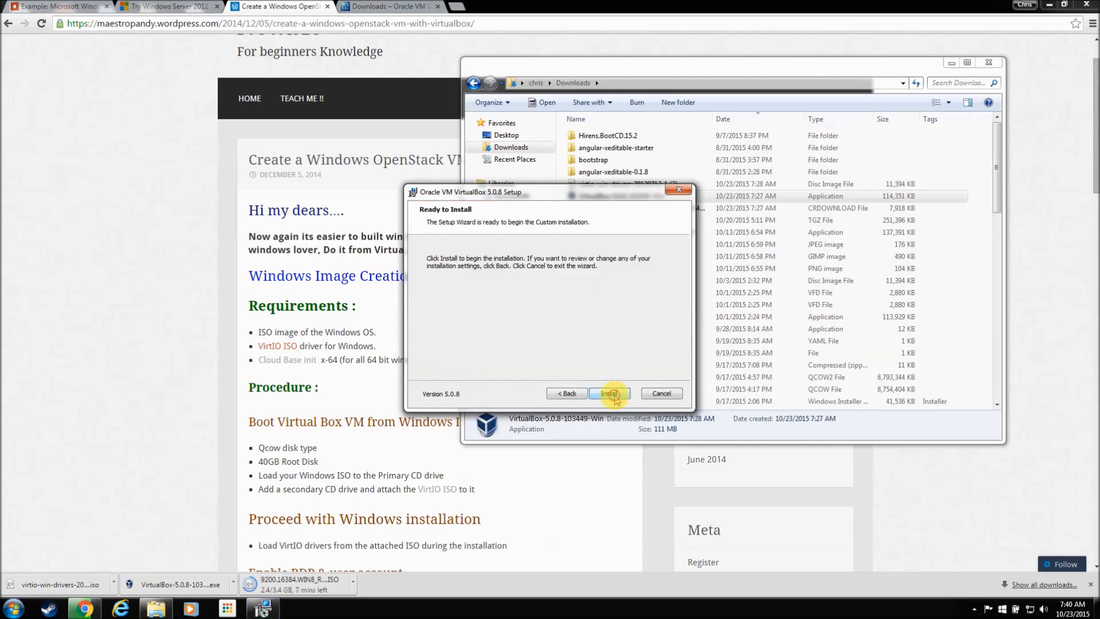
click(612, 395)
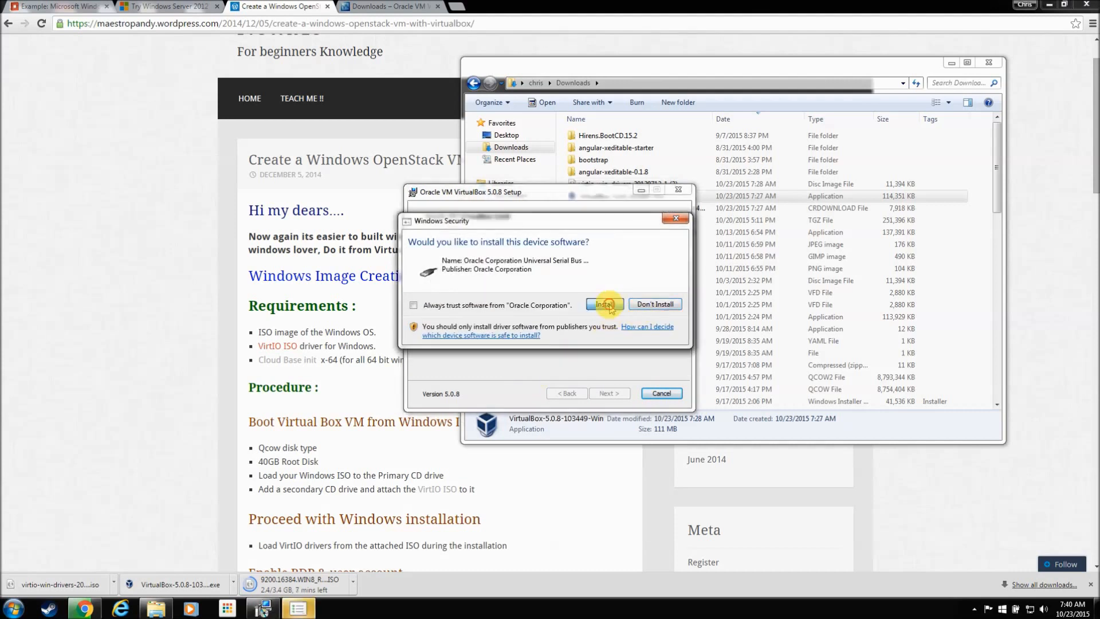
click(610, 305)
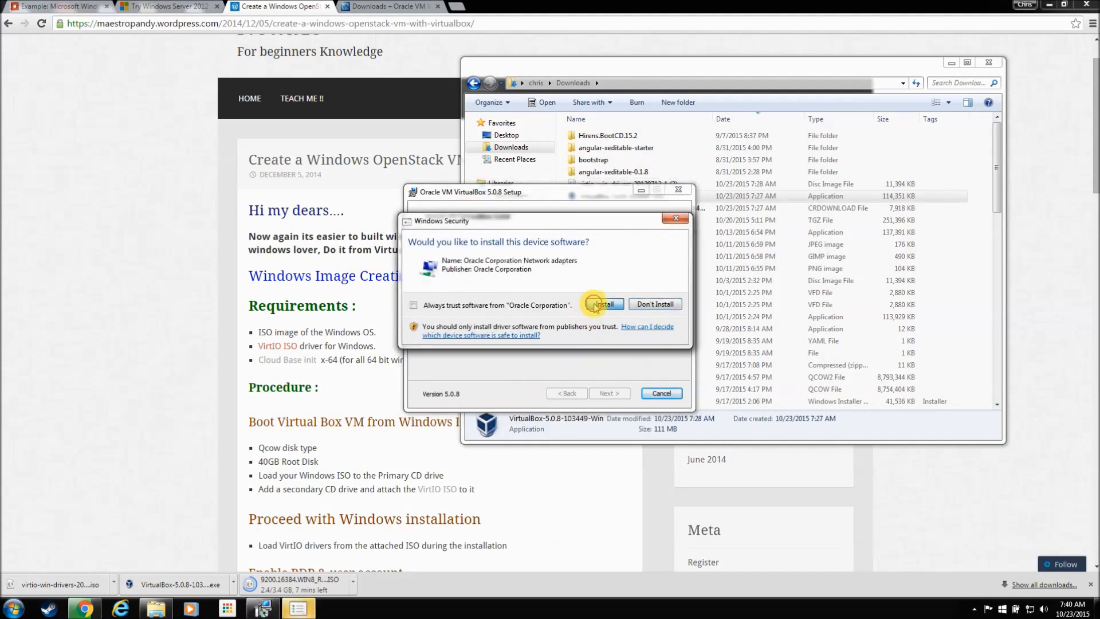
click(596, 305)
click(606, 305)
click(607, 393)
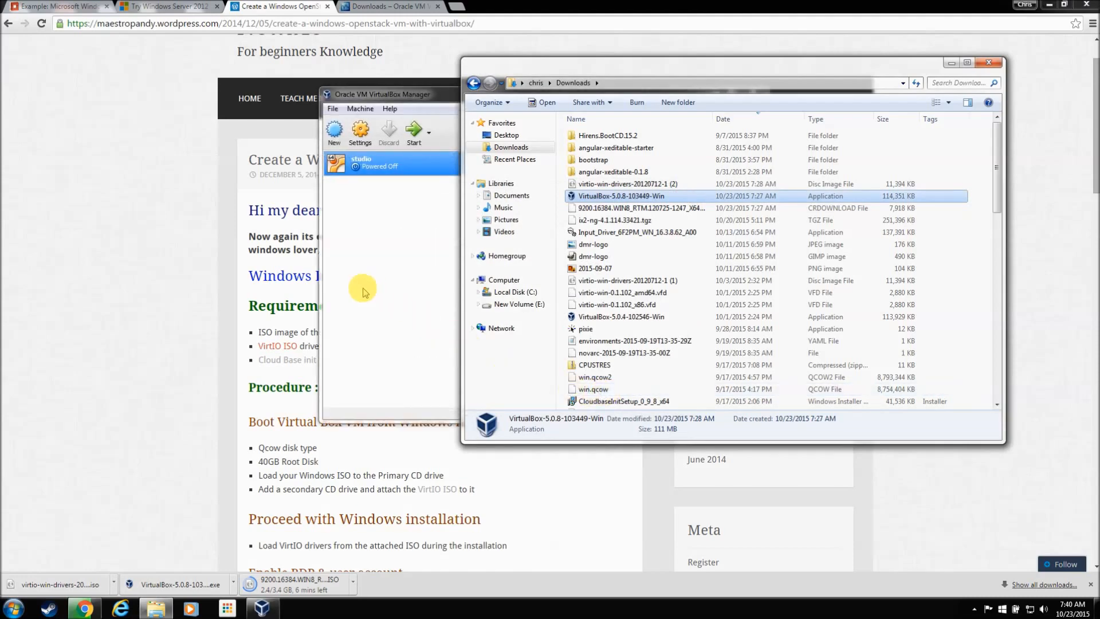
click(435, 95)
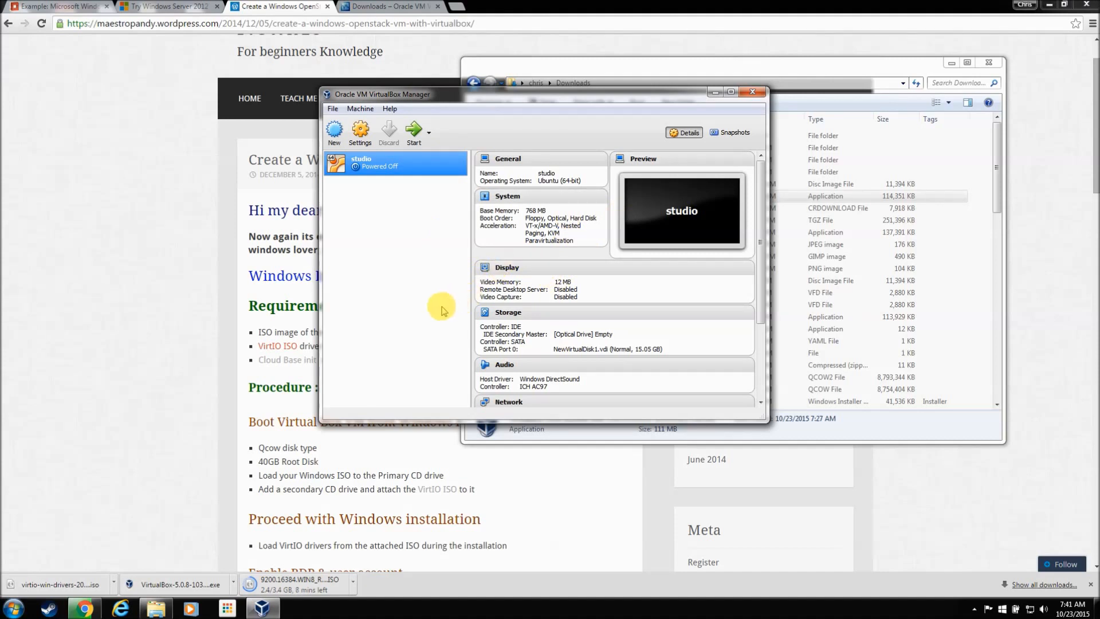
Step: Name the new VM 'Windows', choose version Windows 2012 (64-bit), and keep 2048 MB memory
click(336, 139)
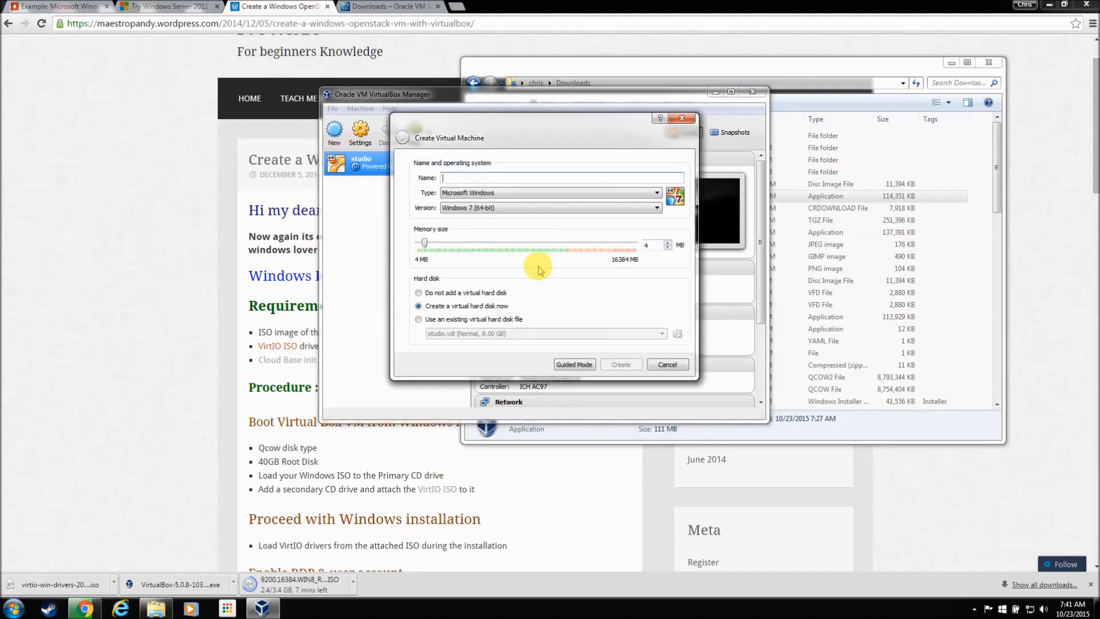
text(Windows)
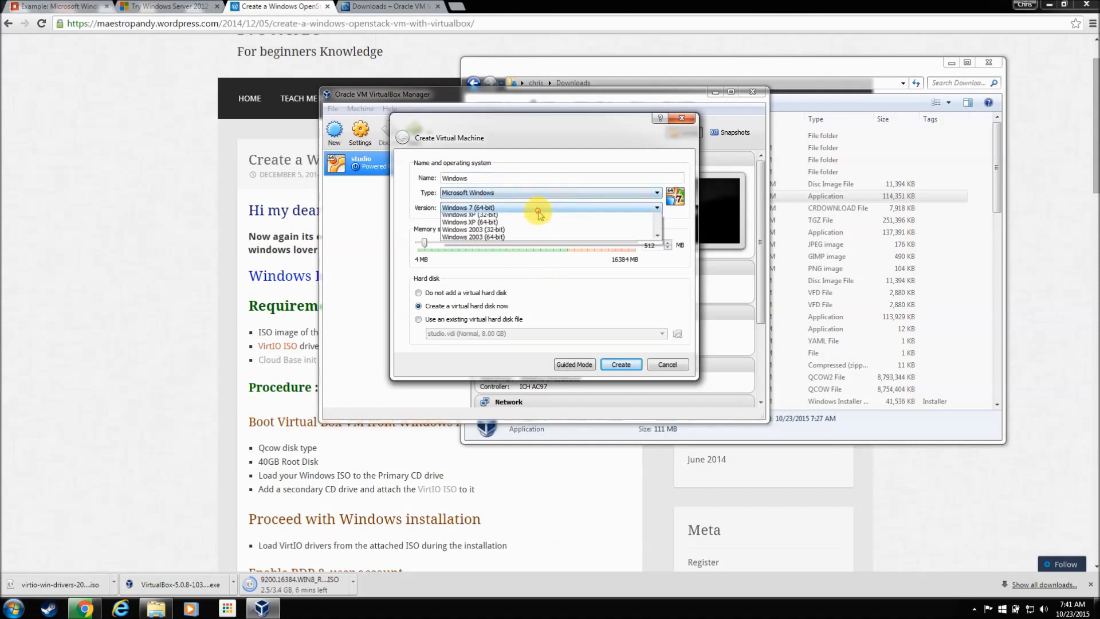
click(536, 208)
scroll(536, 241, down, 2)
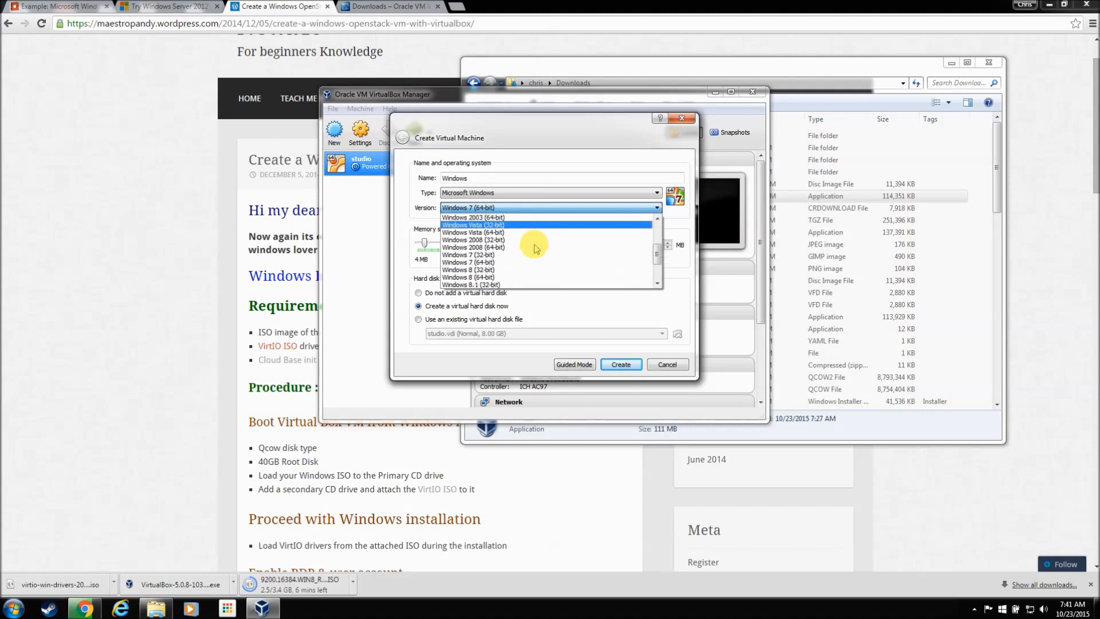
scroll(536, 249, up, 1)
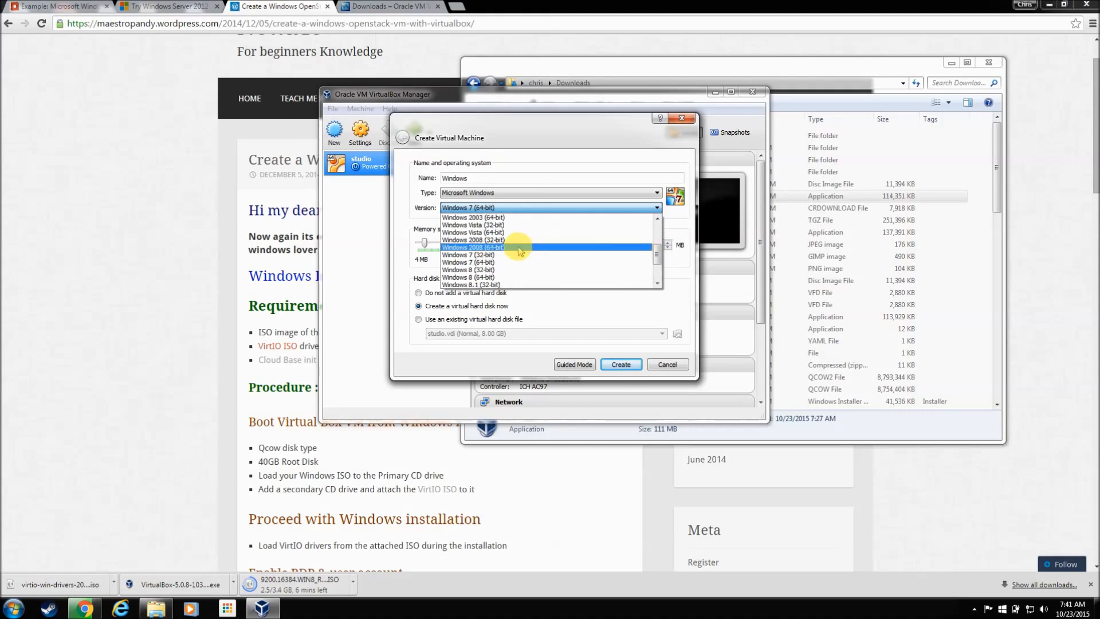
scroll(520, 250, down, 1)
scroll(520, 251, down, 1)
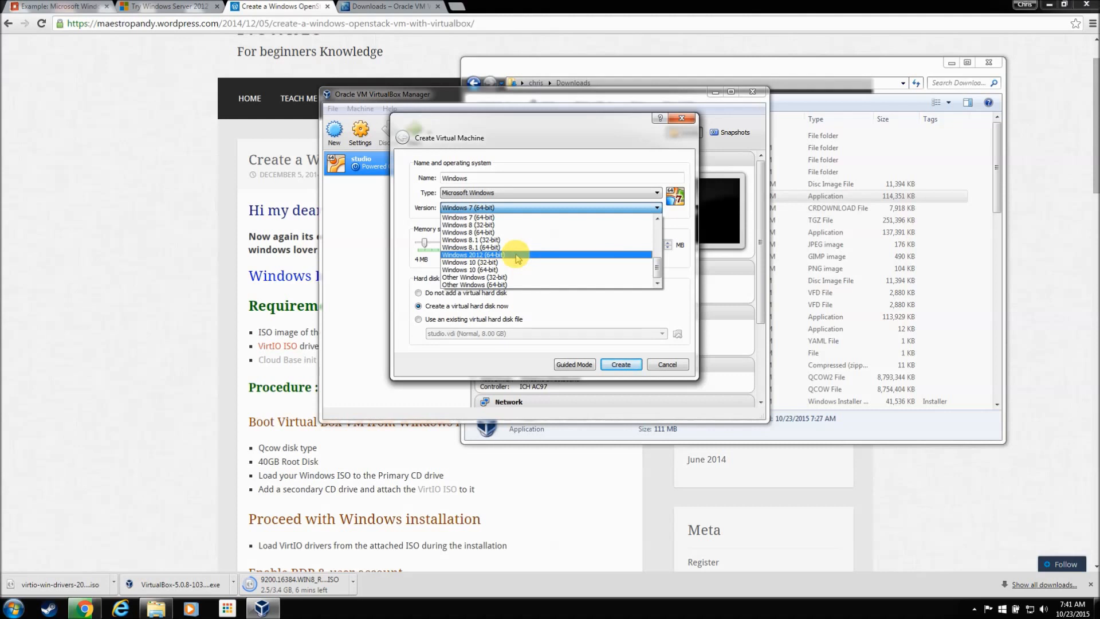
click(518, 255)
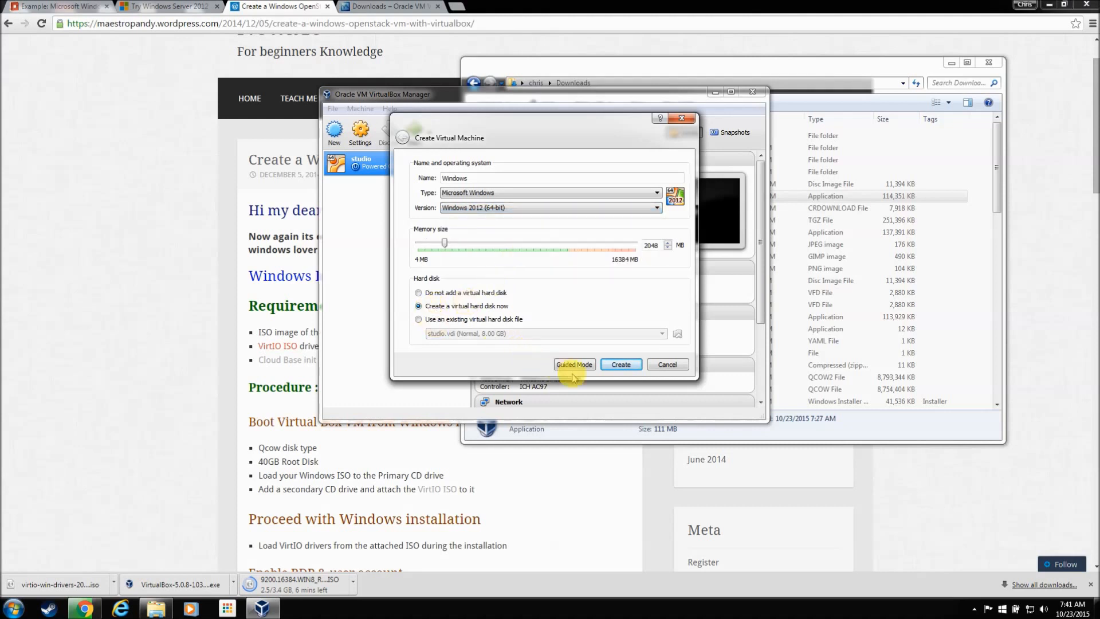
Step: Give the VM a 25 GB dynamically allocated QCOW disk (Windows.qcow) and create it
click(630, 365)
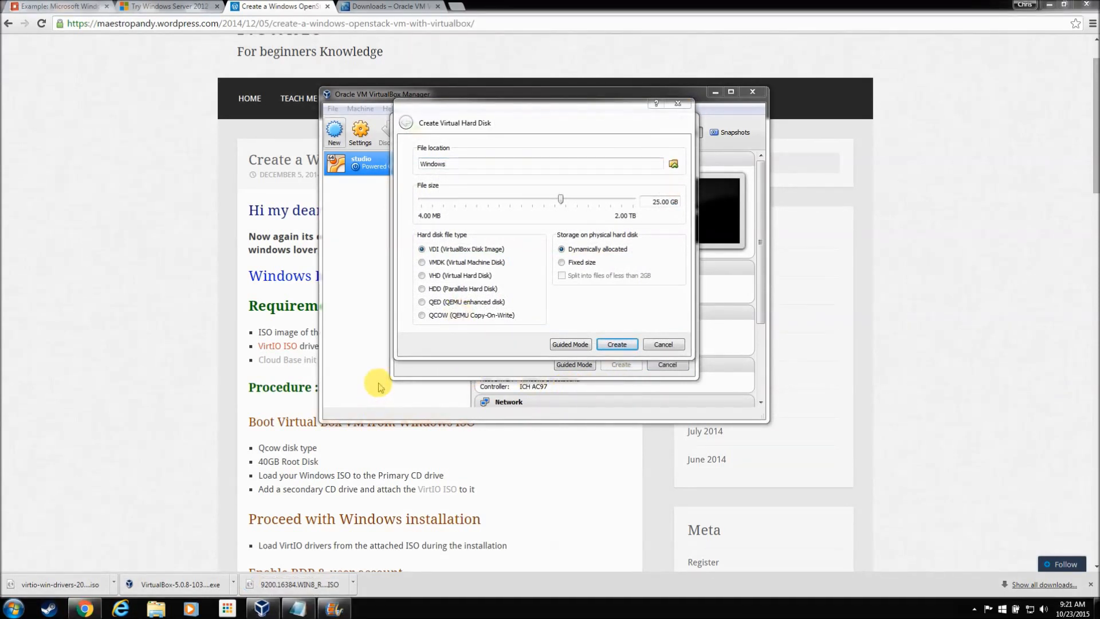
click(422, 315)
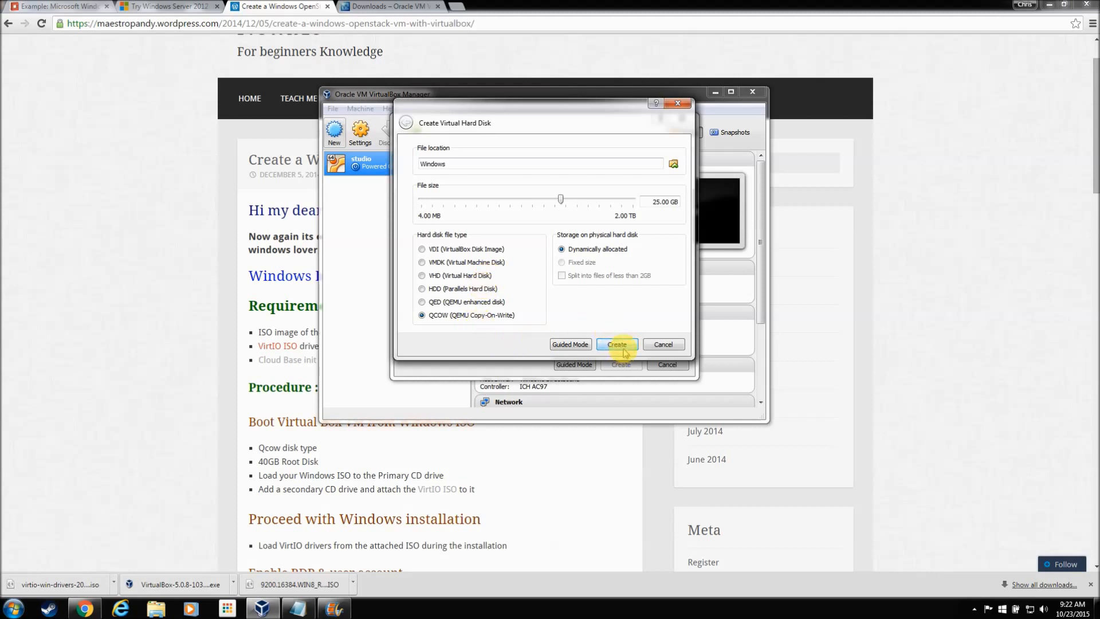
click(618, 345)
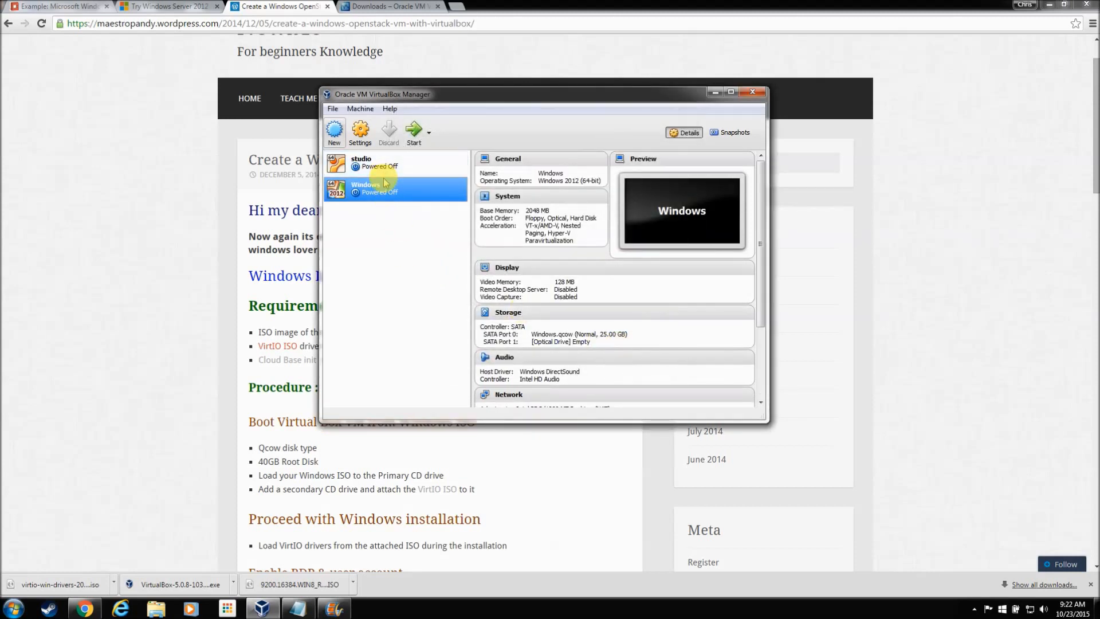
Step: Add an empty optical drive to the Windows VM's SATA controller in Storage settings
click(361, 133)
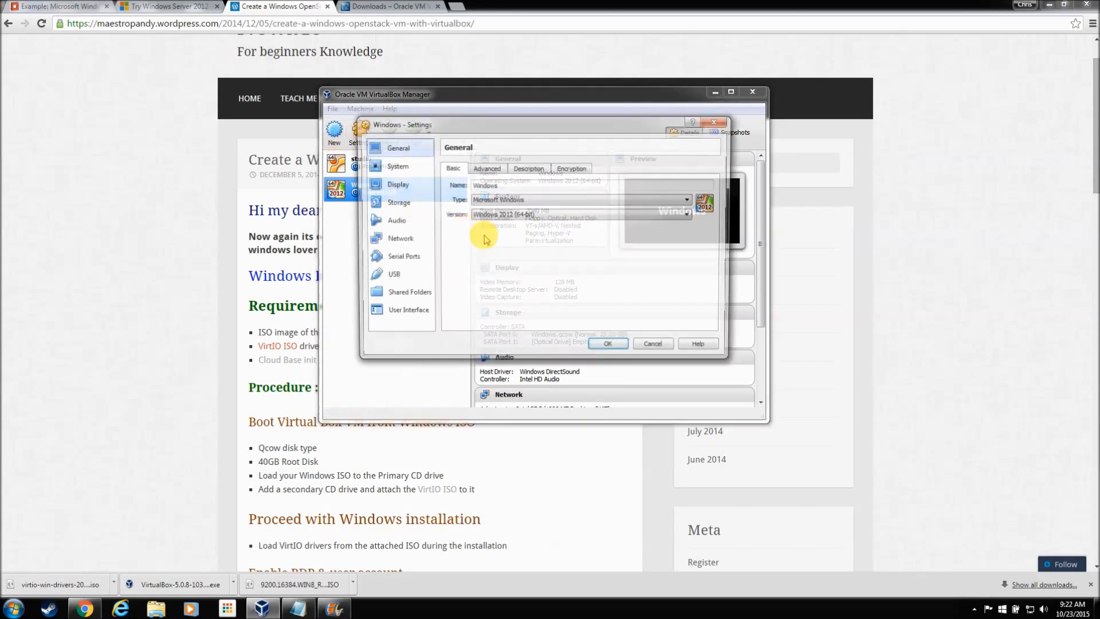
click(406, 200)
right_click(475, 180)
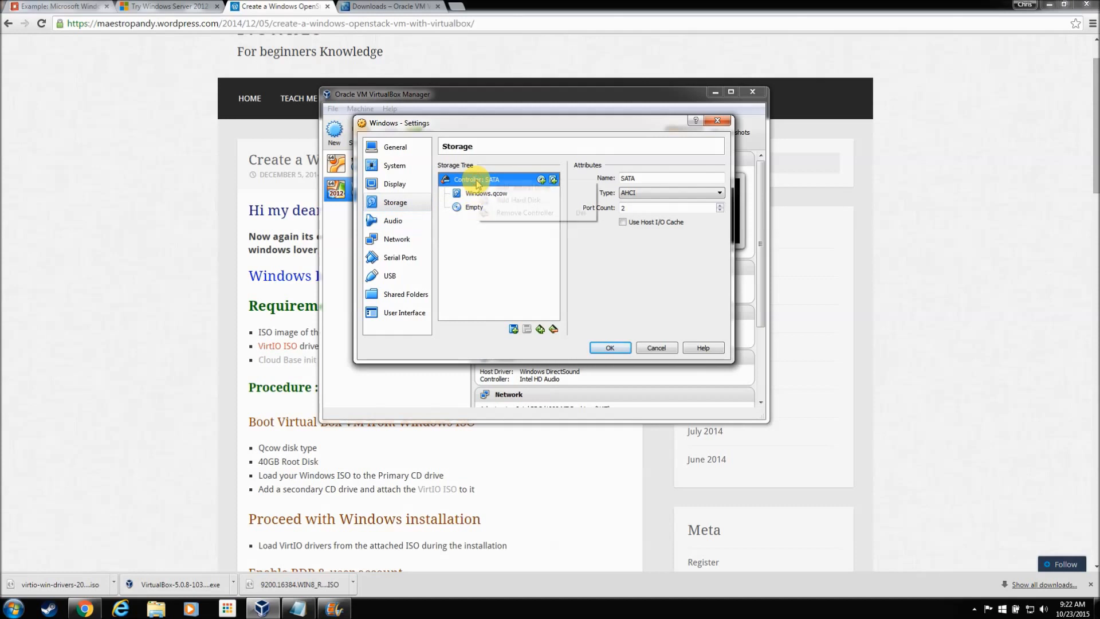
click(503, 192)
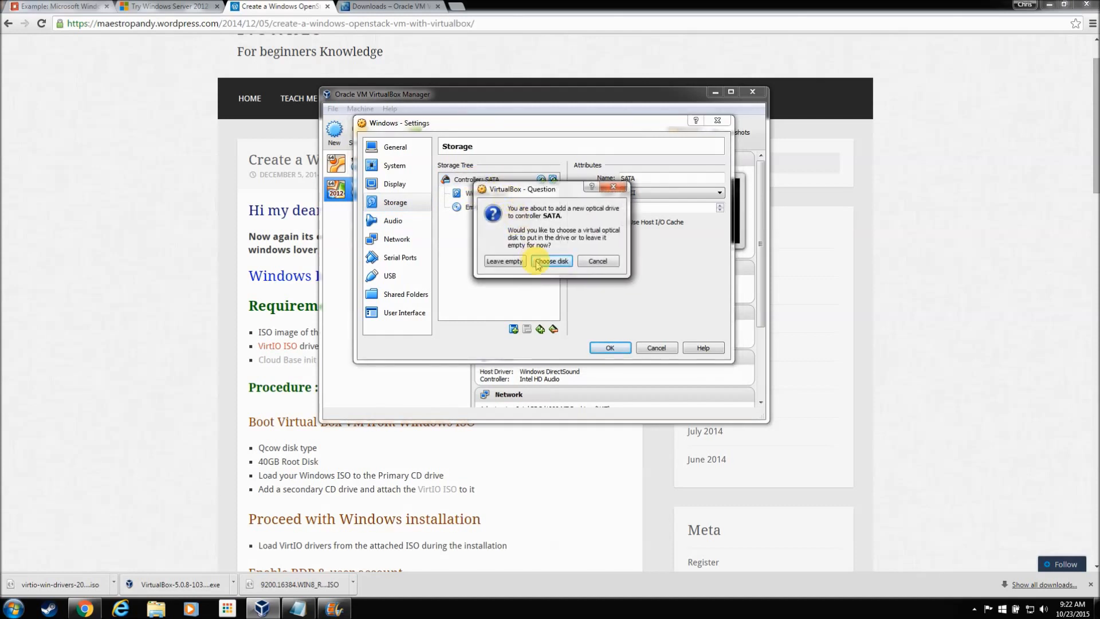
click(504, 262)
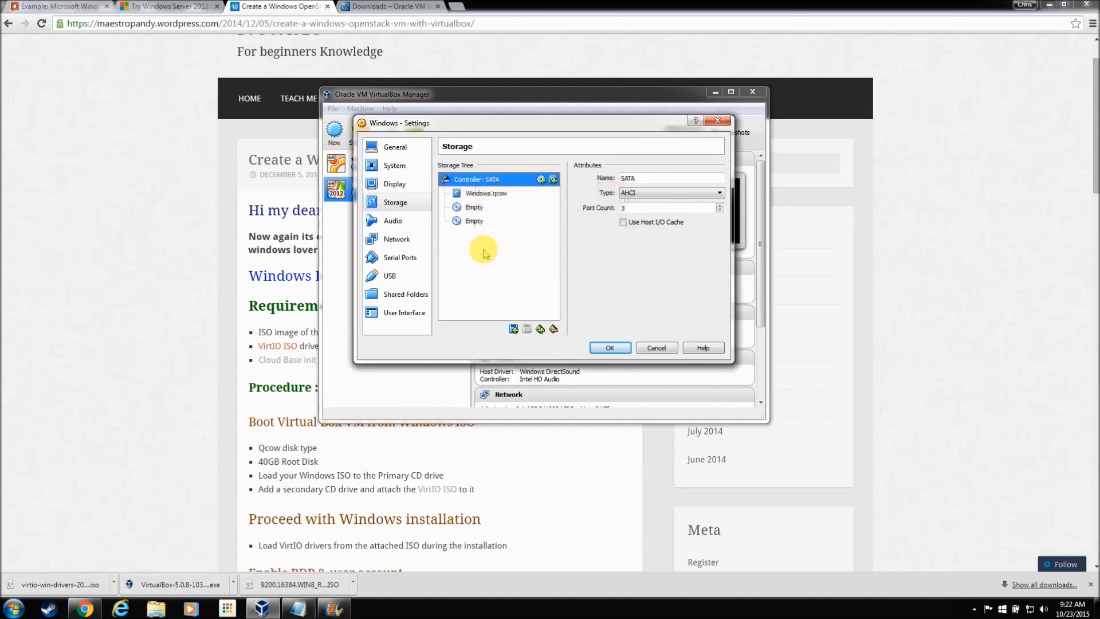
Step: Load the Windows Server ISO in the first optical drive and virtio-win-drivers-20120712-1.iso in the second
click(467, 211)
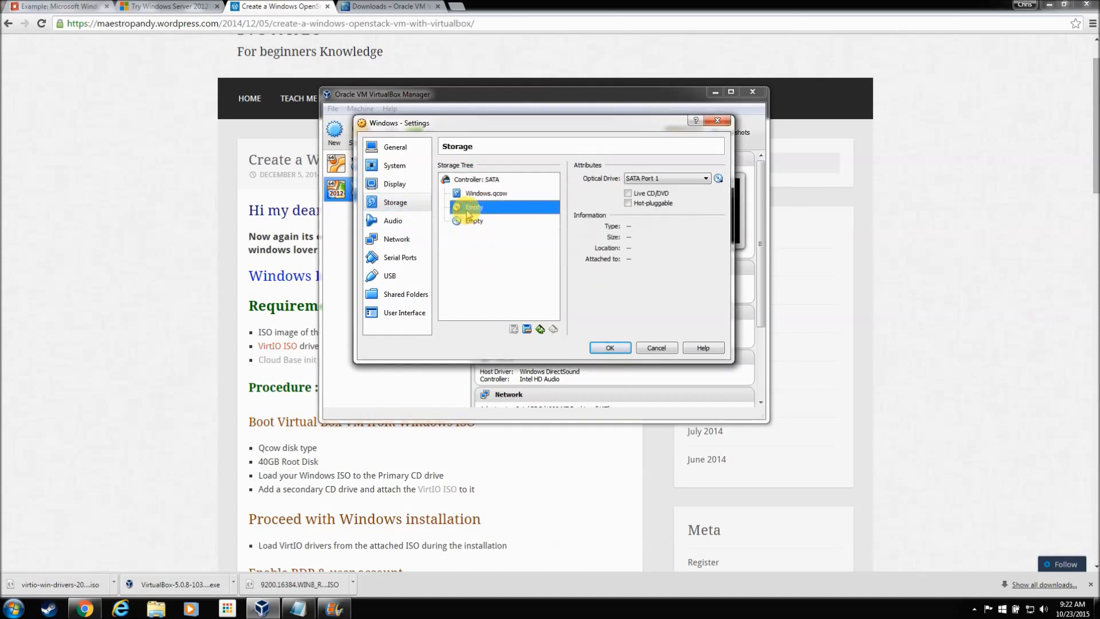
click(720, 178)
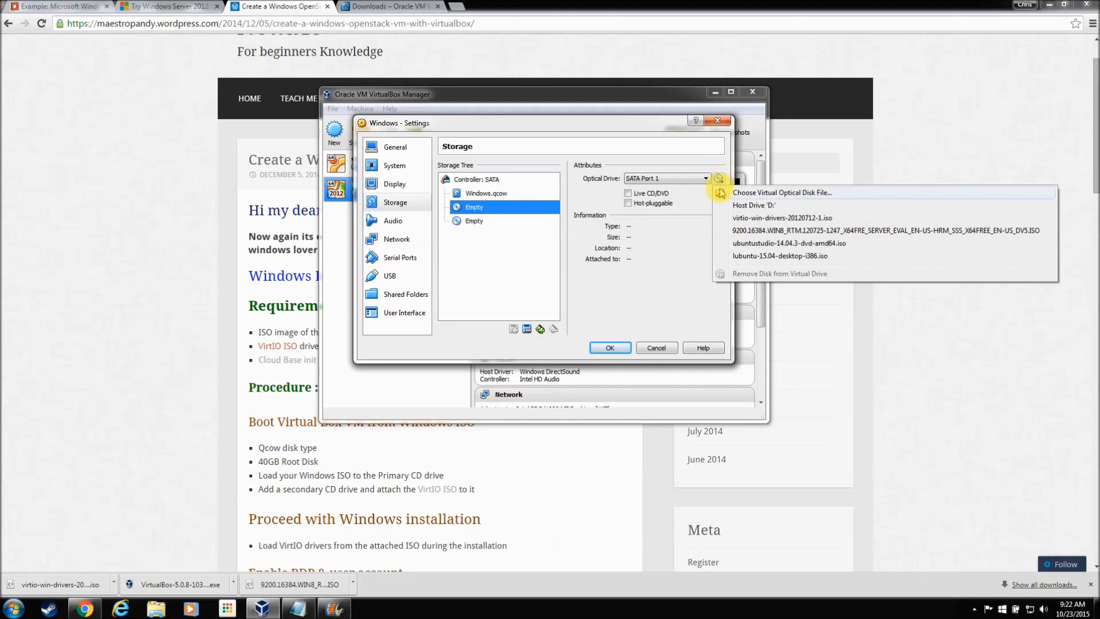
click(812, 231)
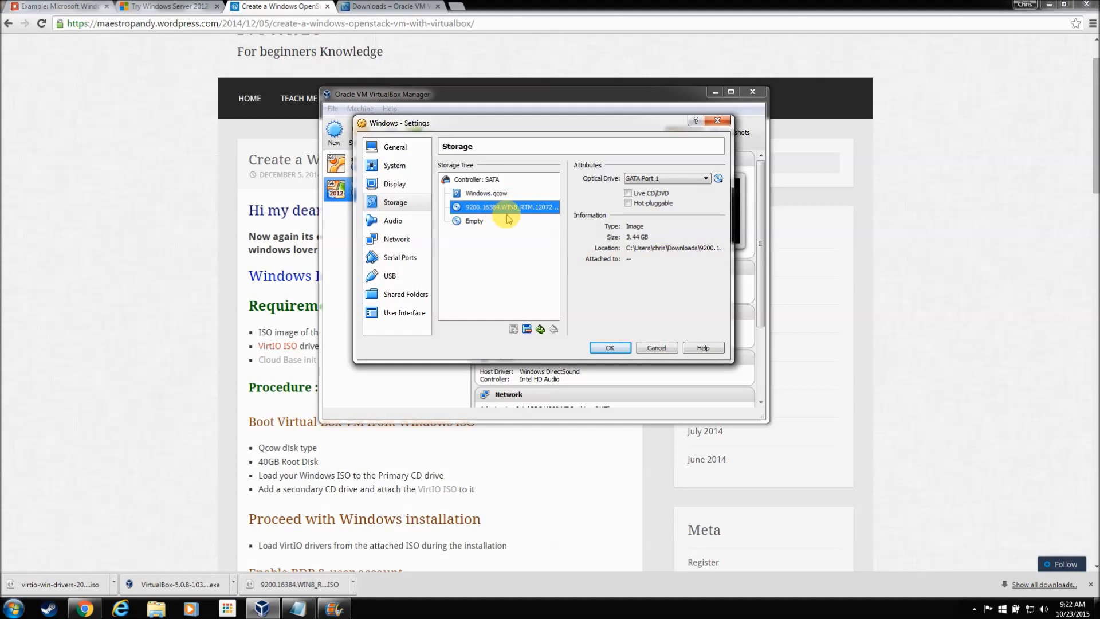
click(478, 223)
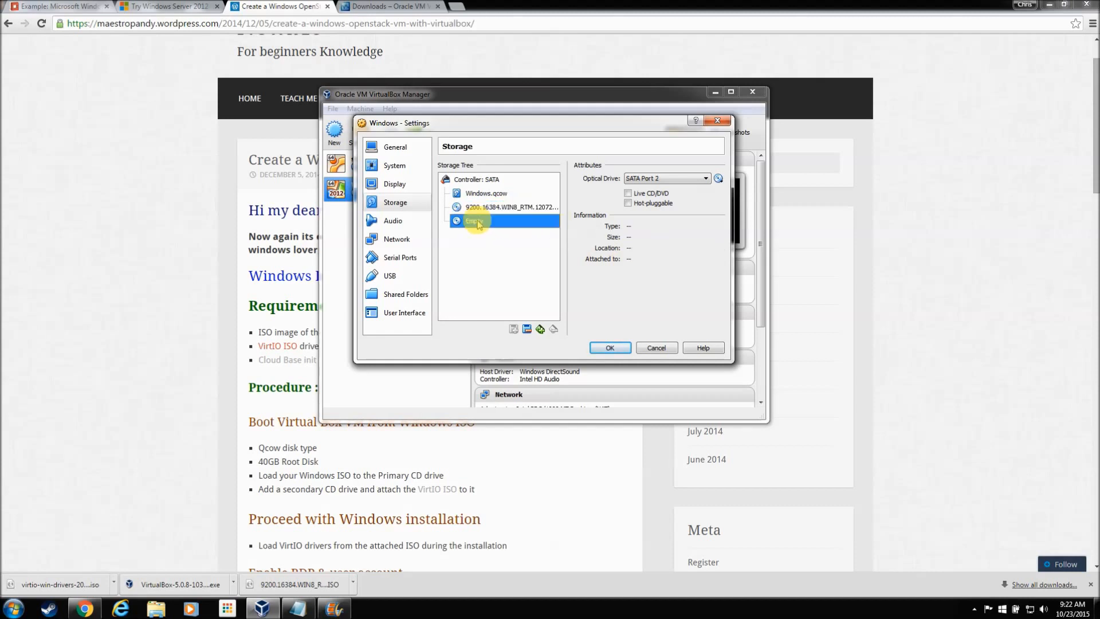
click(719, 179)
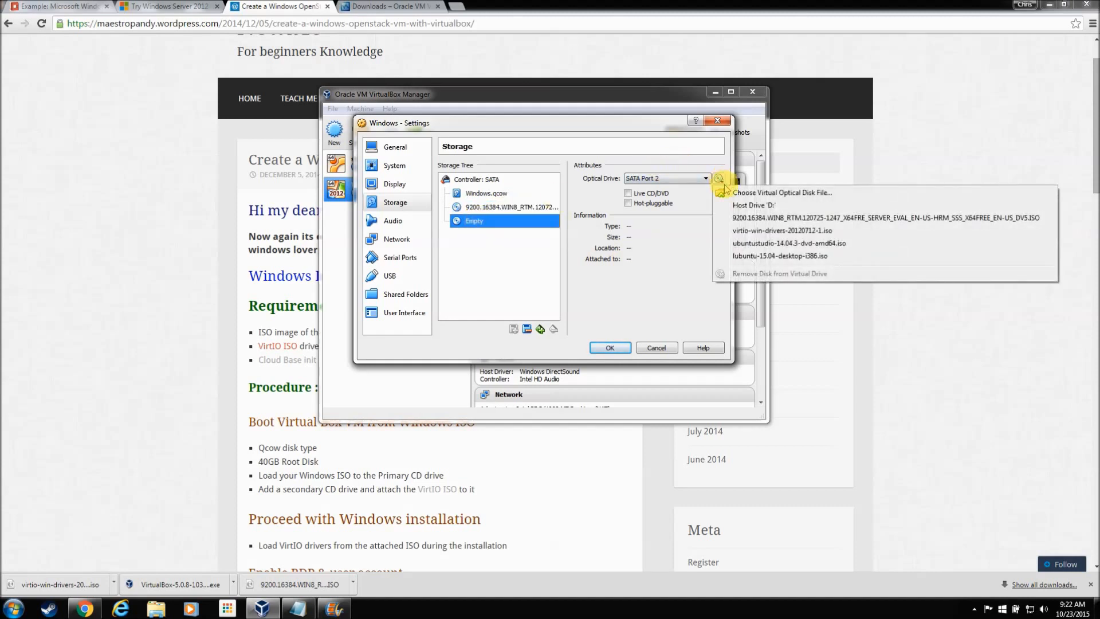
click(826, 231)
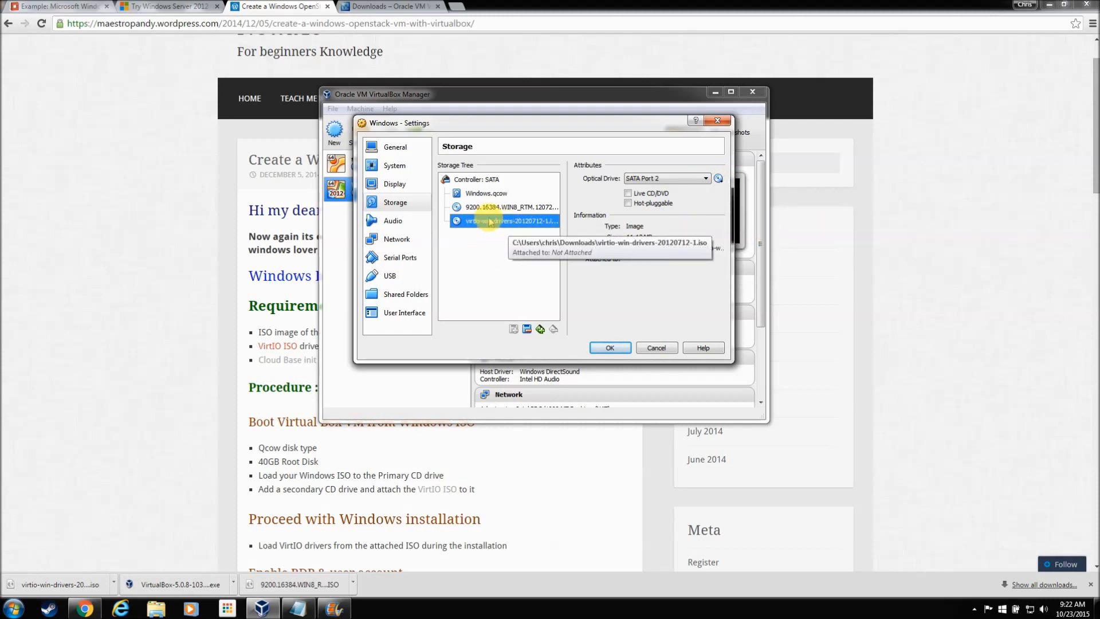
Step: Set Adapter 1's type to Paravirtualized Network (virtio-net), recheck storage, and save the settings
click(401, 239)
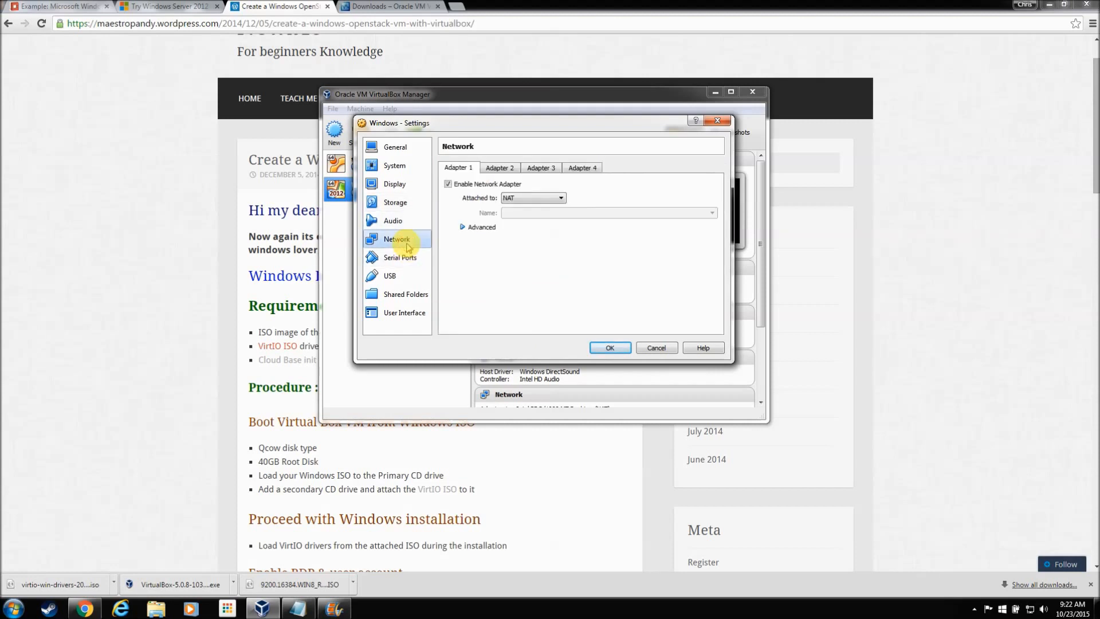
click(465, 226)
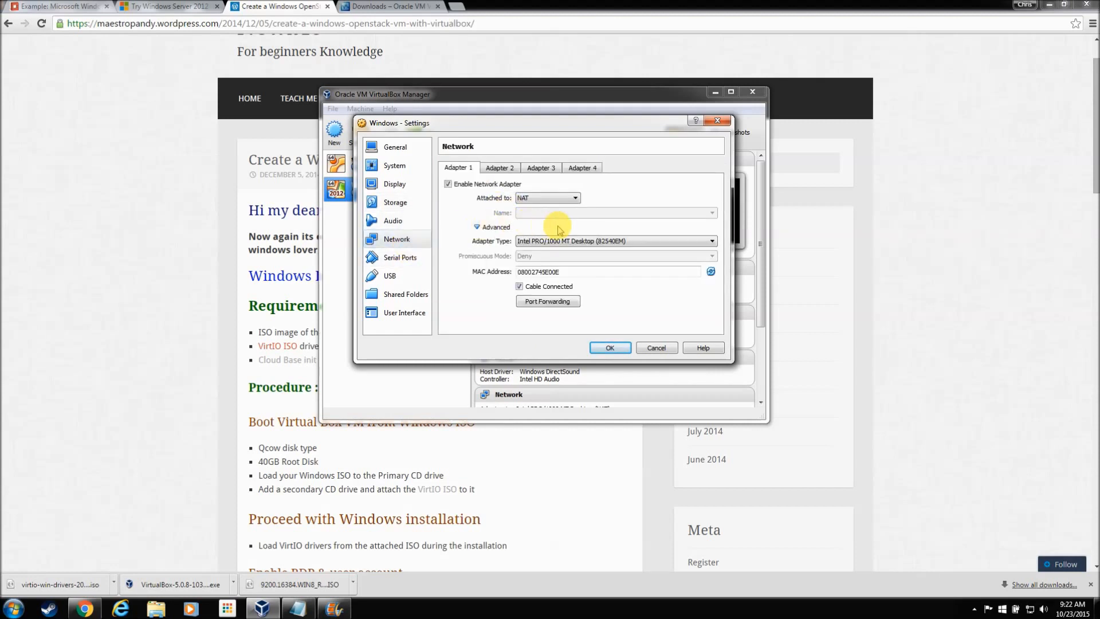
click(591, 241)
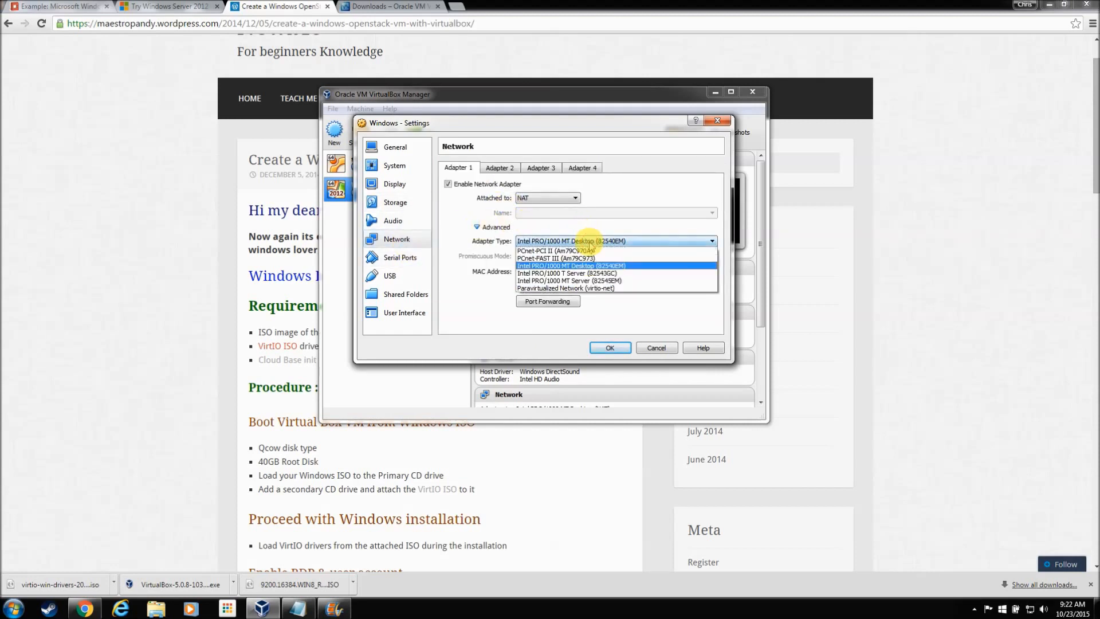
click(620, 288)
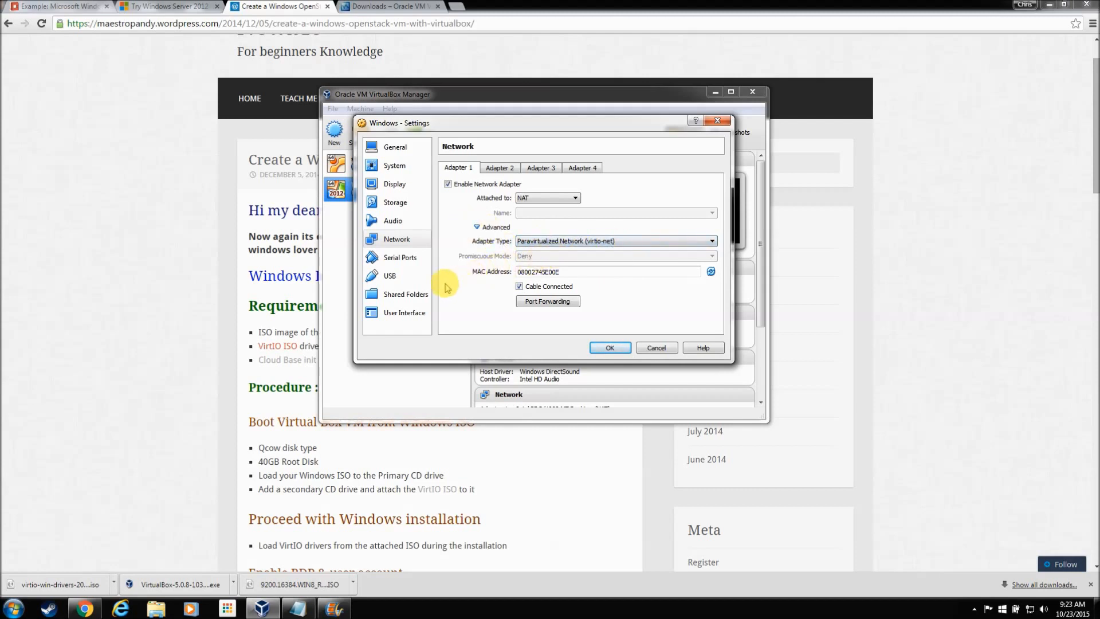
click(402, 201)
click(609, 348)
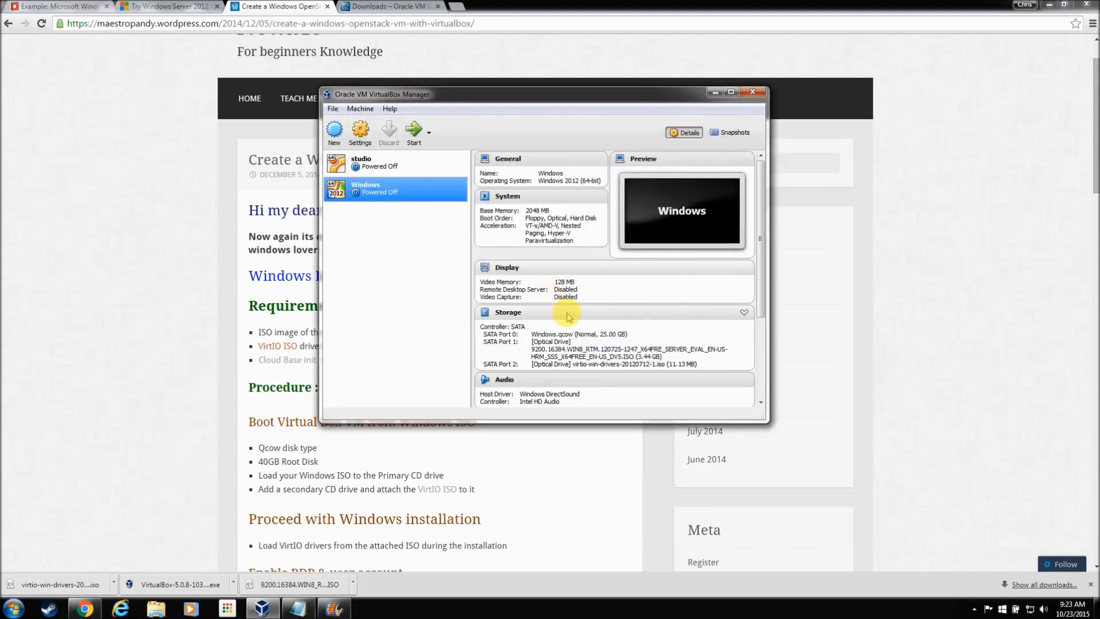
Step: Start the Windows VM and dismiss the keyboard auto-capture and mouse-integration notices
click(413, 131)
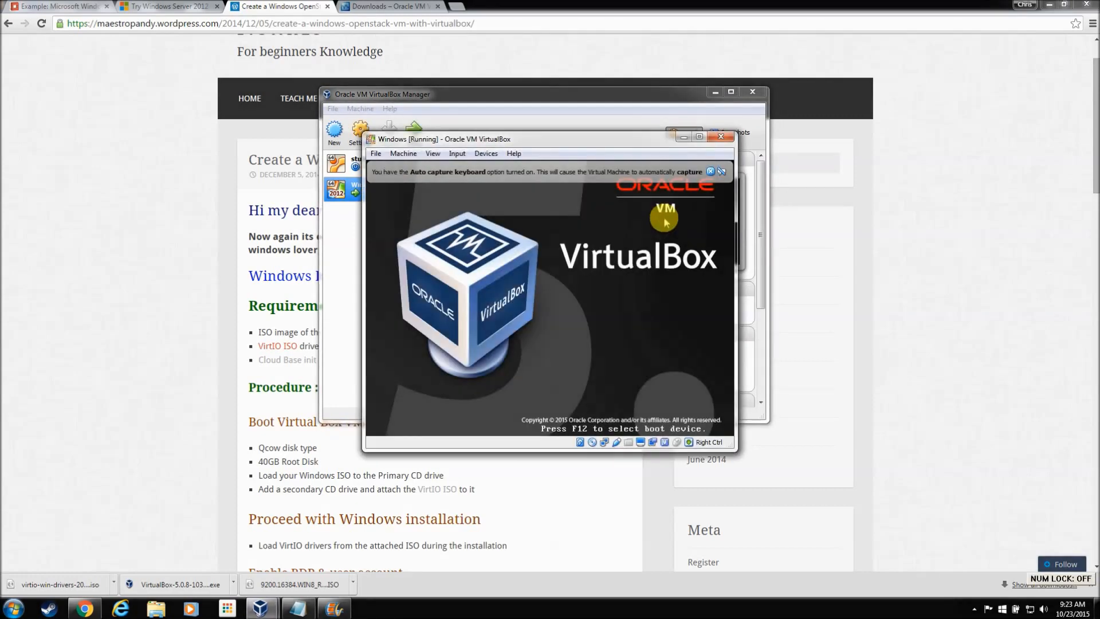
click(711, 172)
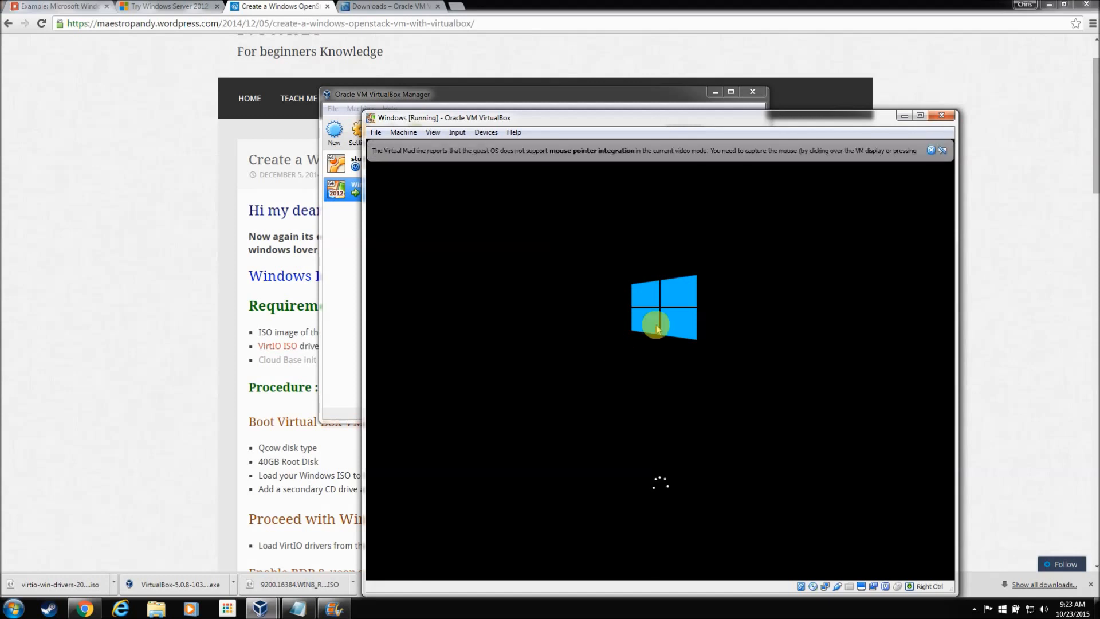
click(933, 151)
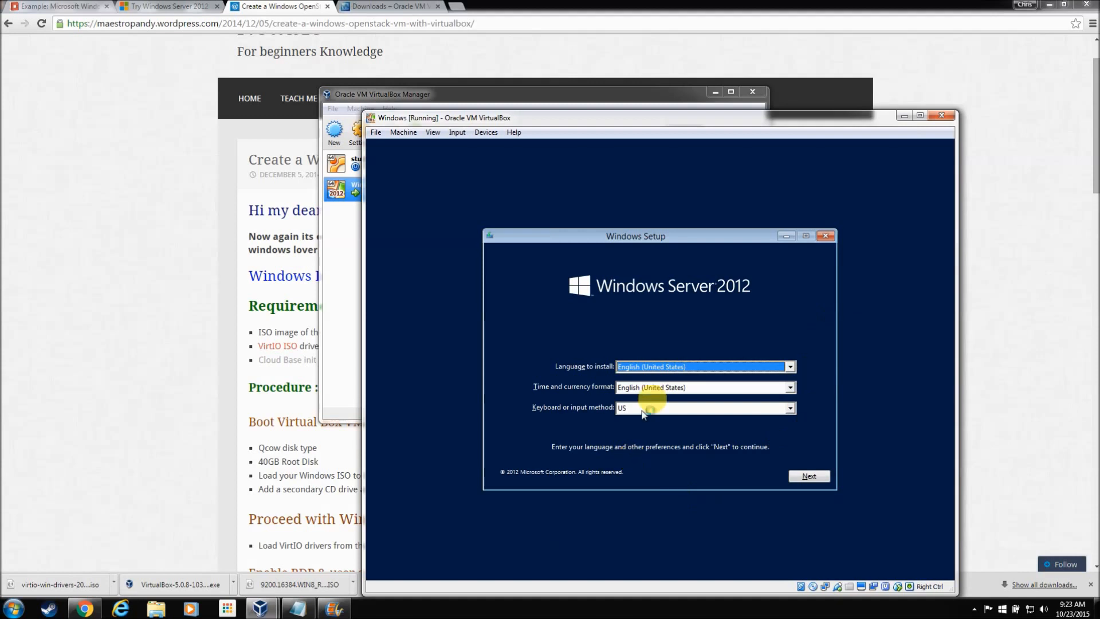
Step: Keep default language, choose Standard Evaluation (Server with a GUI), accept the license, and pick Custom install
click(809, 475)
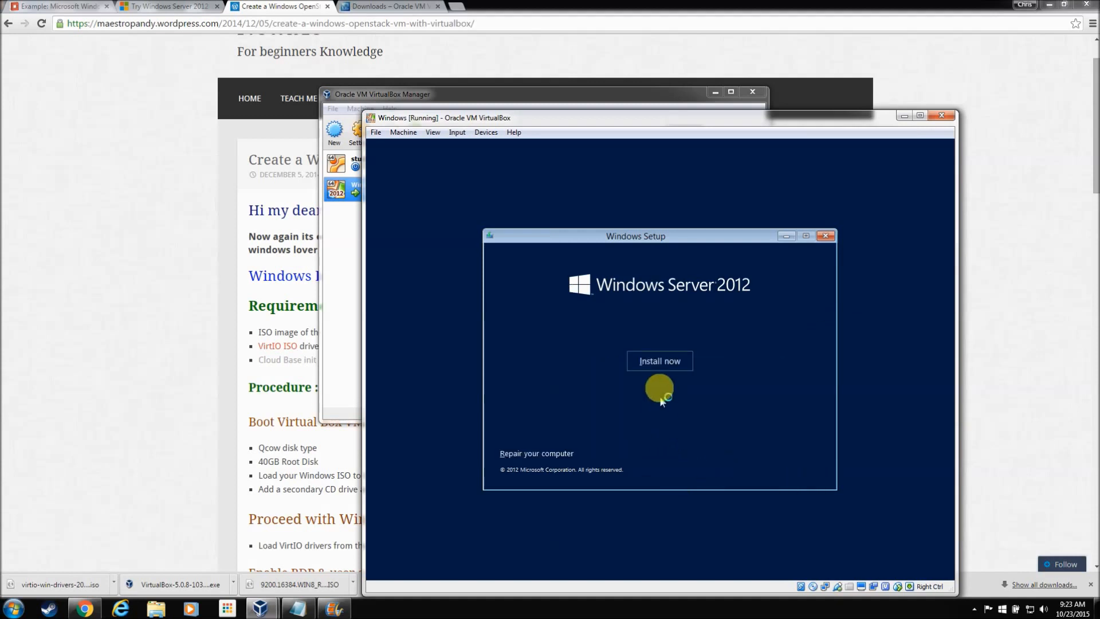
click(662, 362)
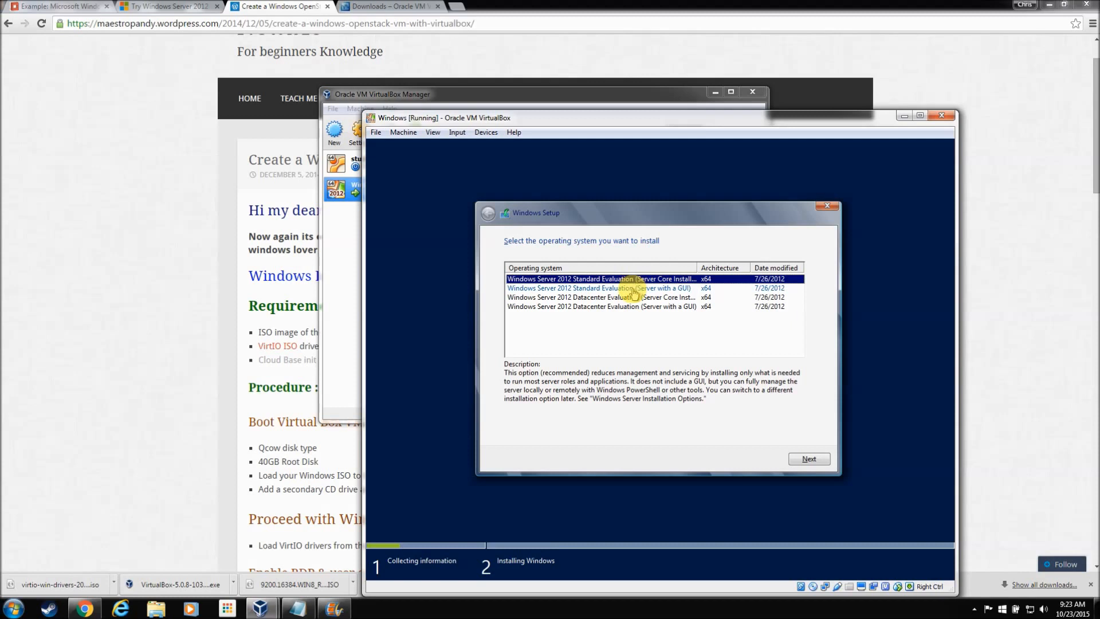
click(633, 290)
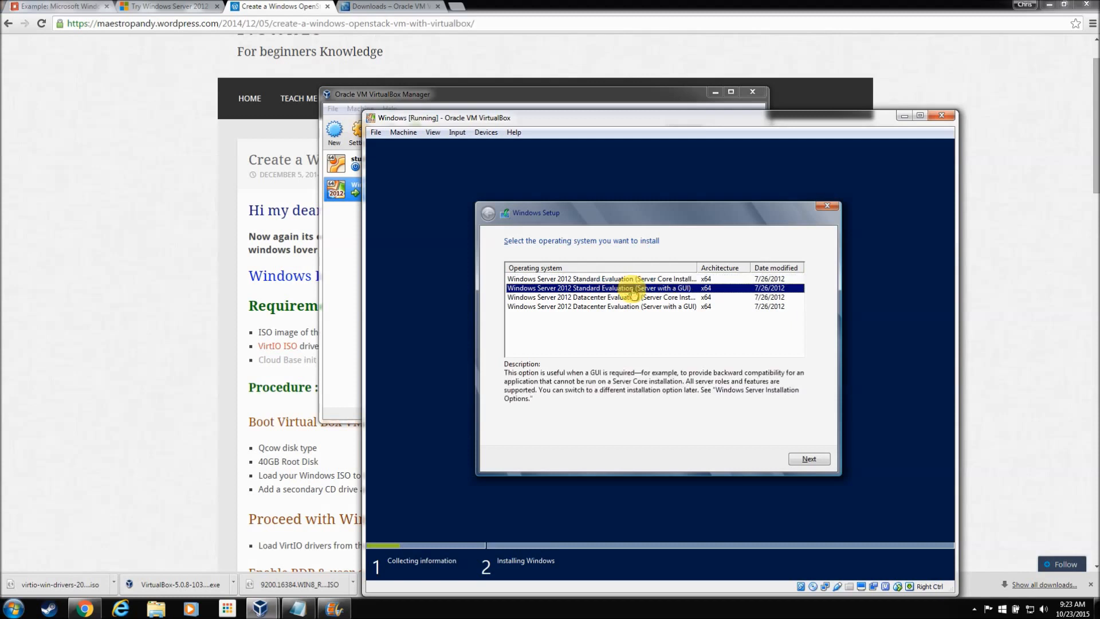
click(808, 459)
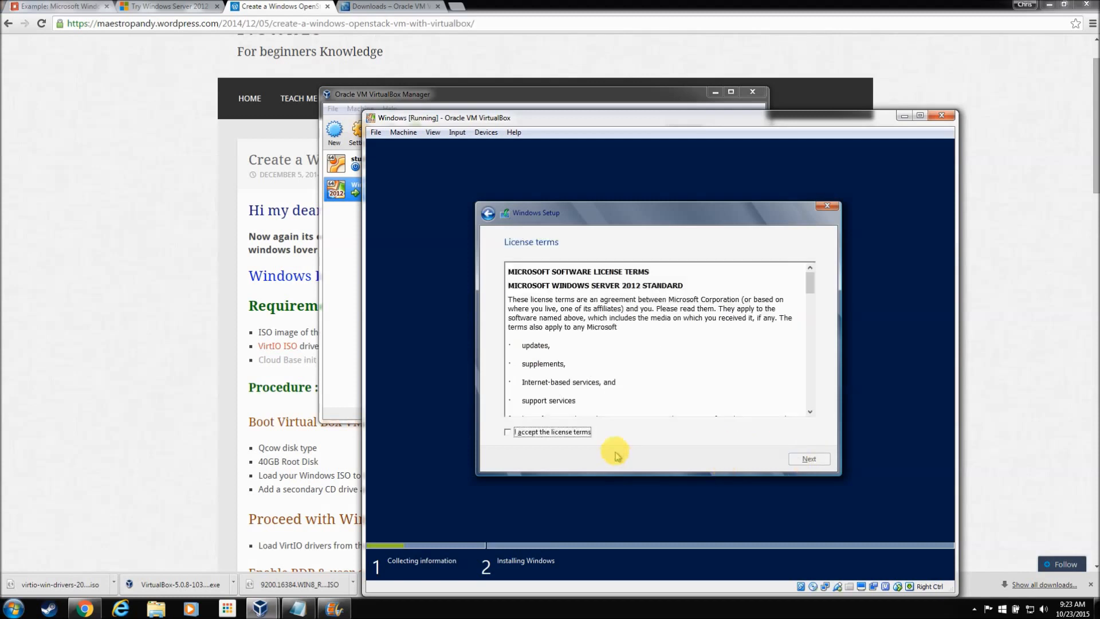
click(532, 431)
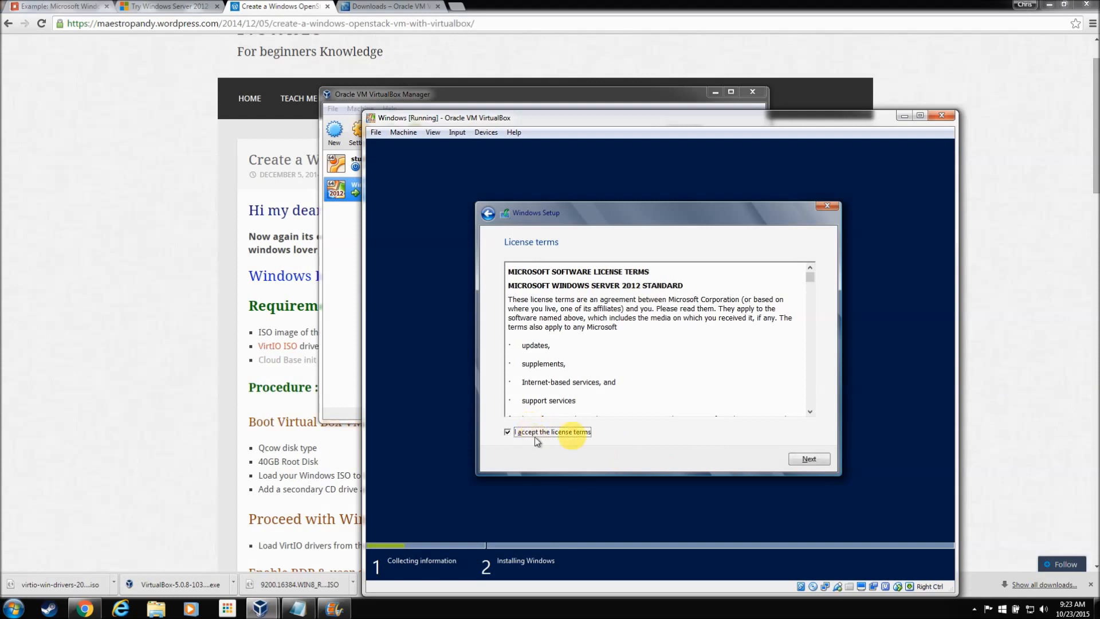
click(809, 458)
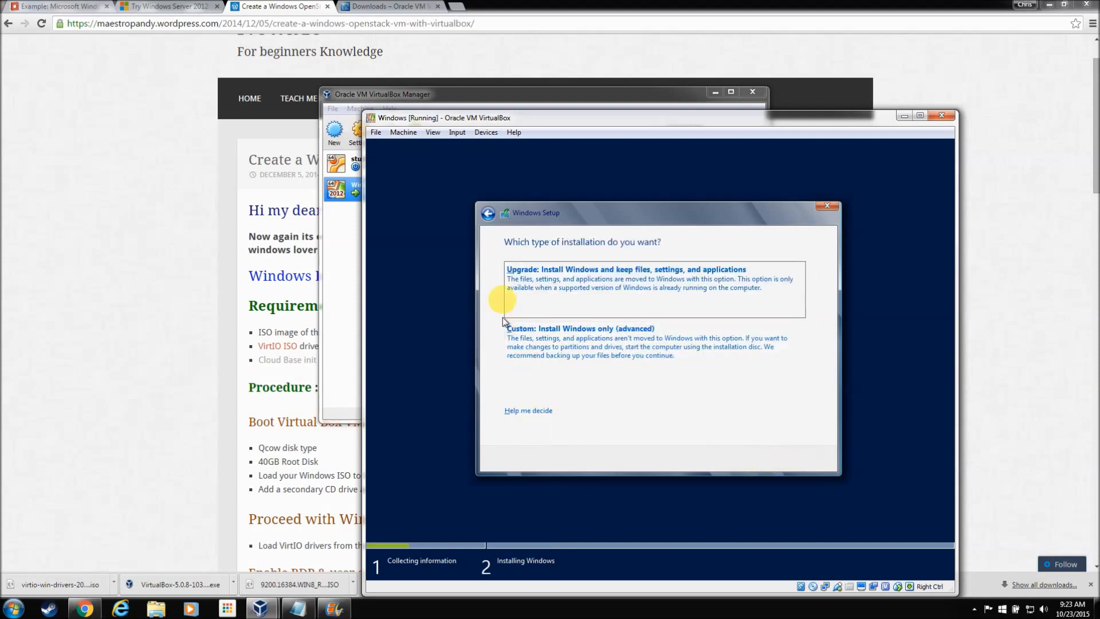
click(562, 330)
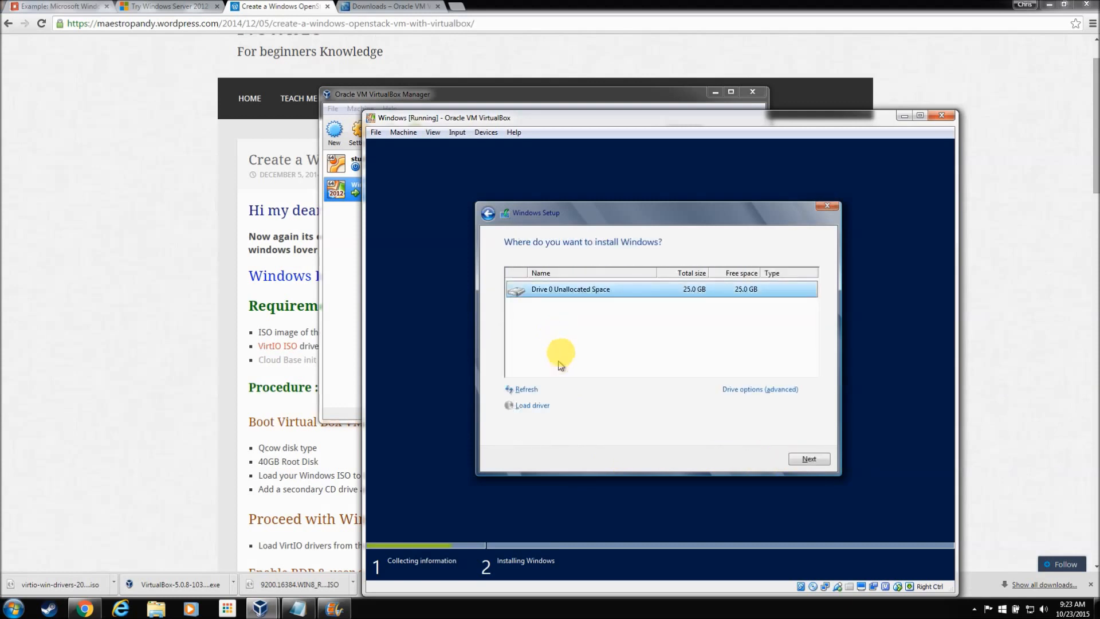
Step: Load the Red Hat VirtIO SCSI driver from E:\STORAGE\SERVER_2008_R2\AMD64, showing incompatible drivers too
click(537, 407)
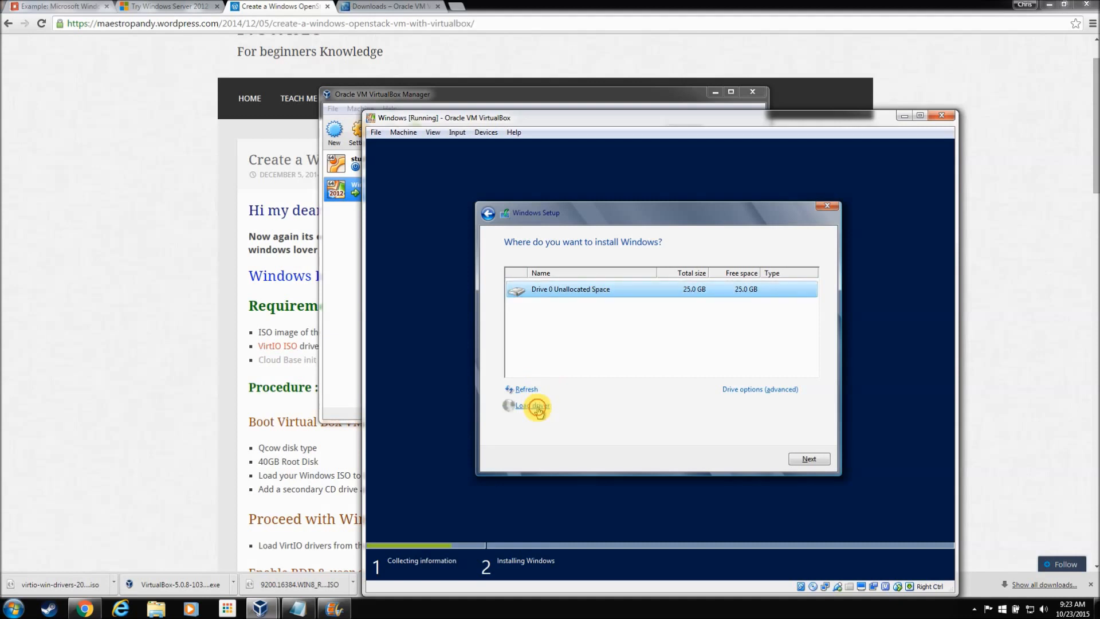
click(686, 407)
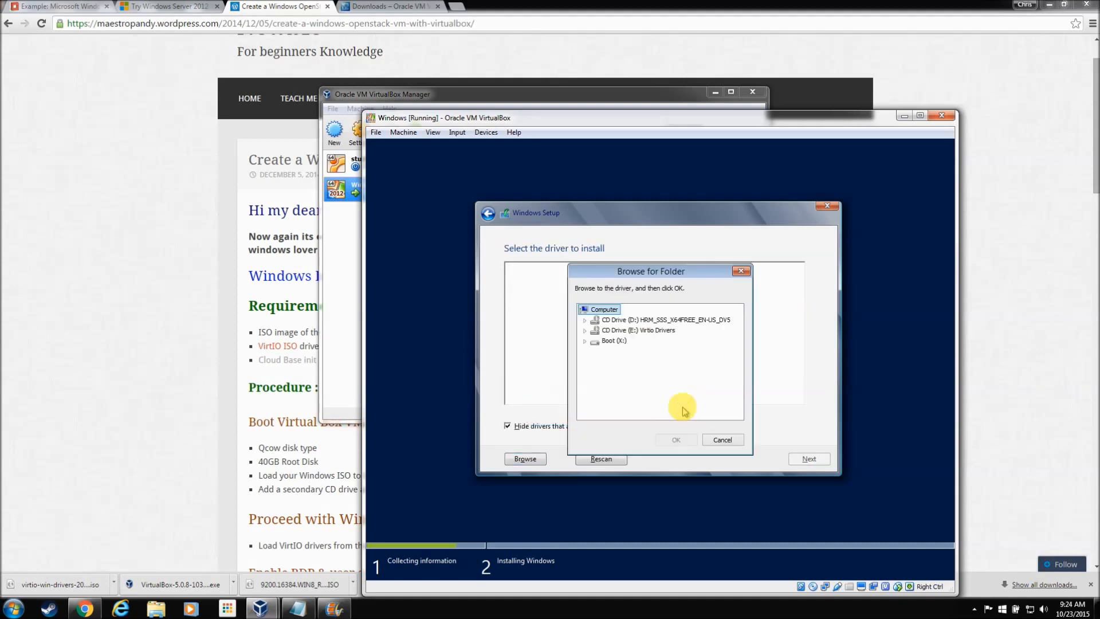
click(586, 332)
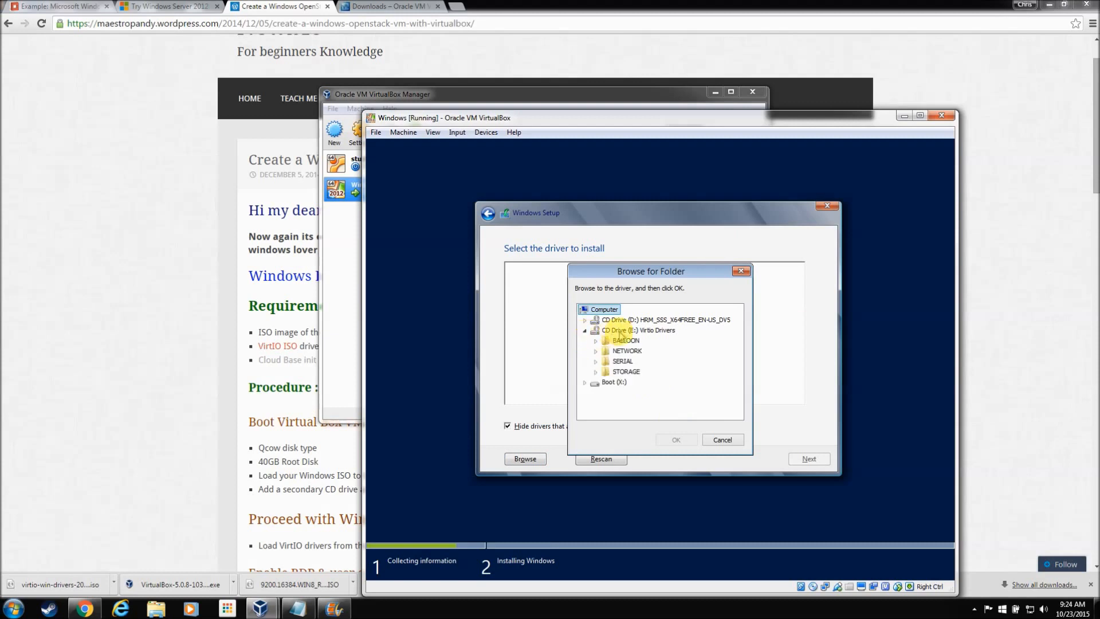
click(620, 331)
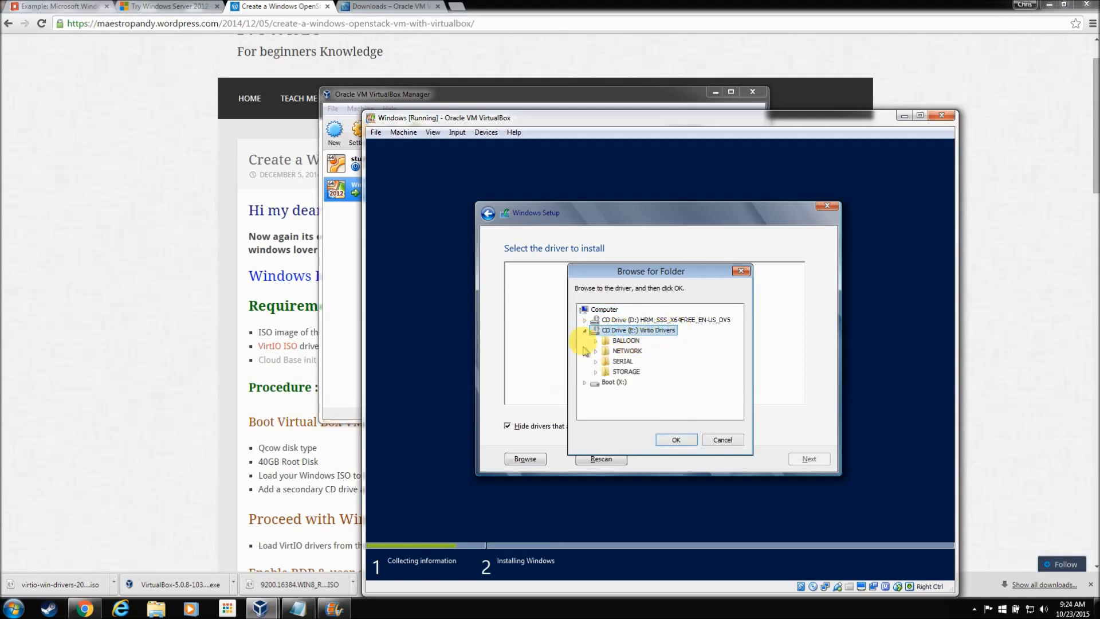
click(626, 372)
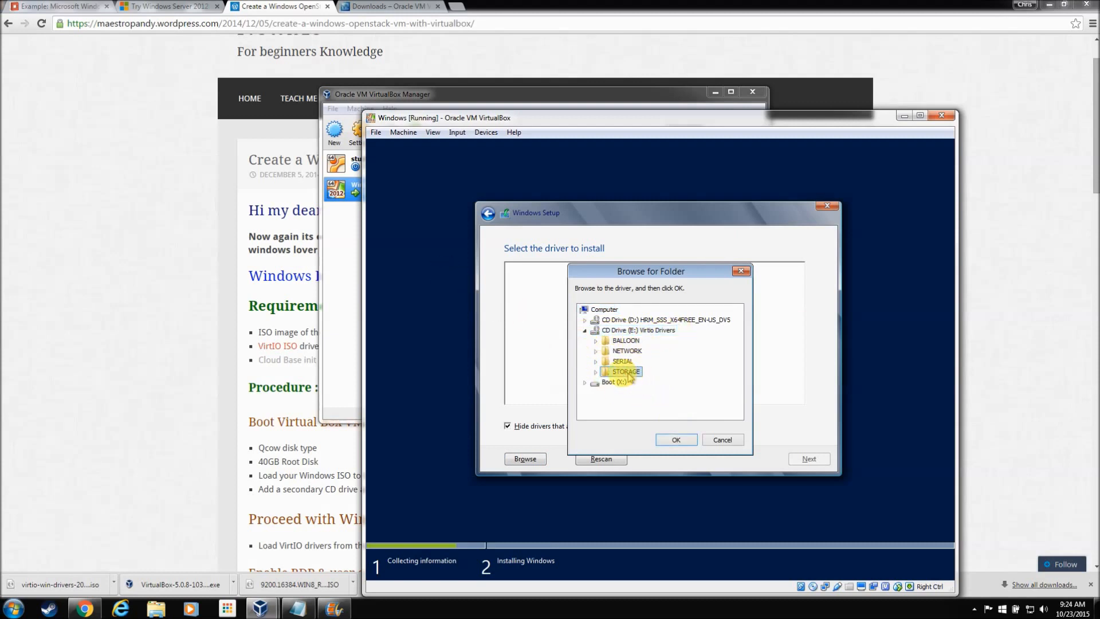
click(596, 371)
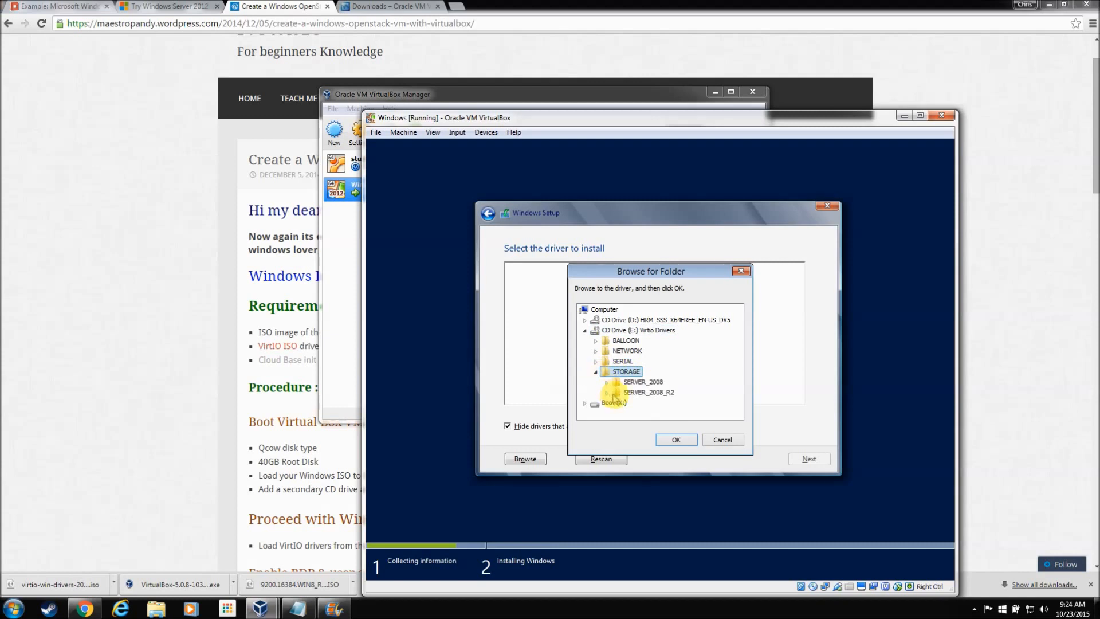
click(619, 393)
click(607, 393)
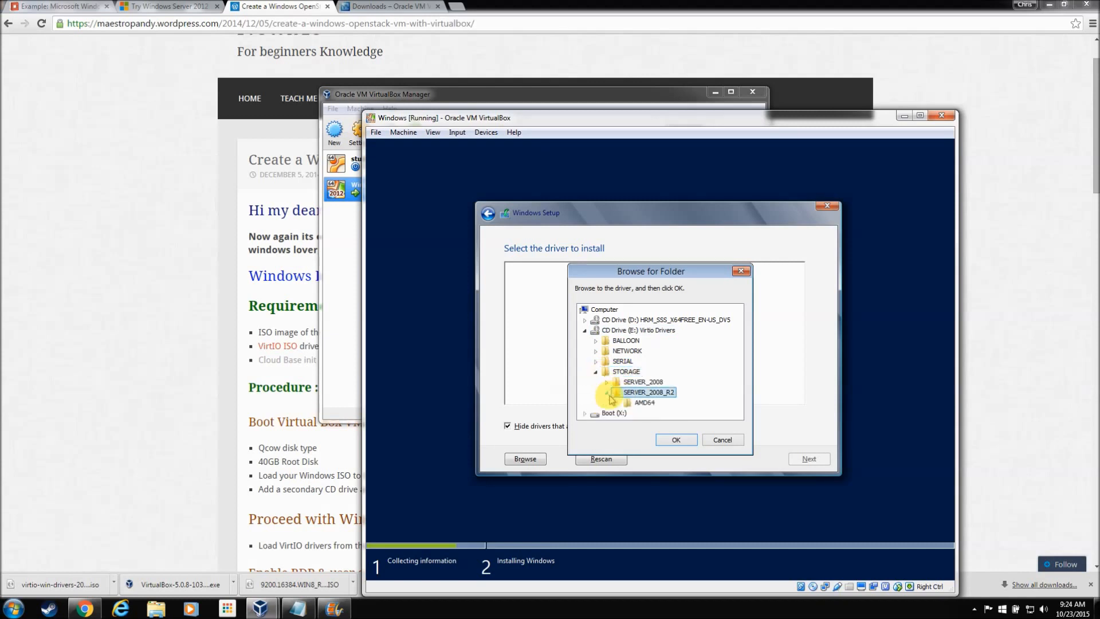
click(639, 404)
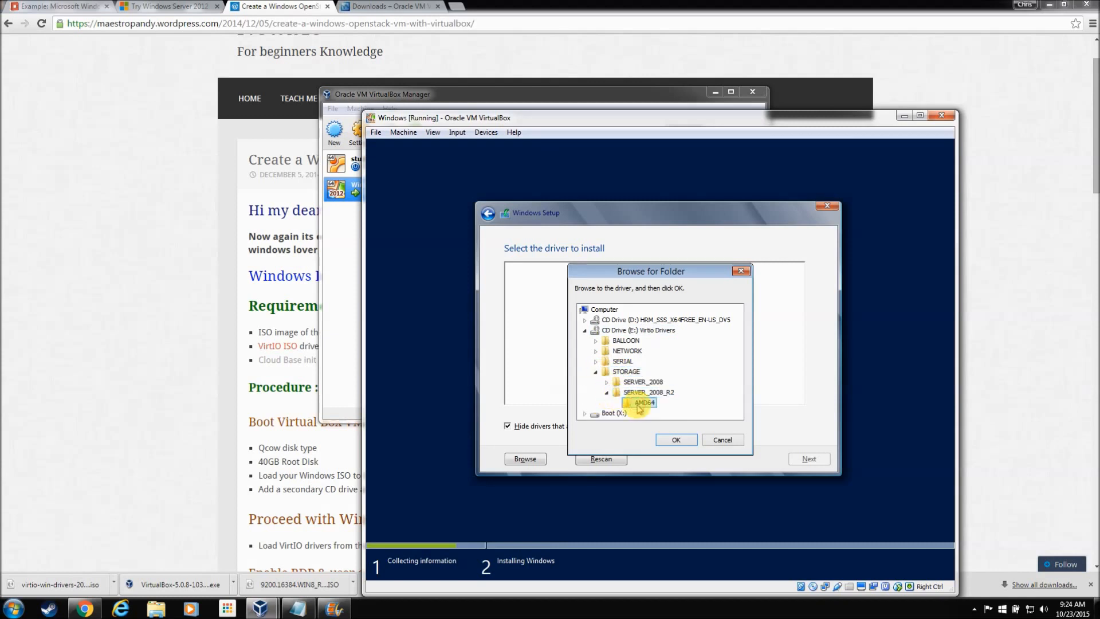
click(682, 442)
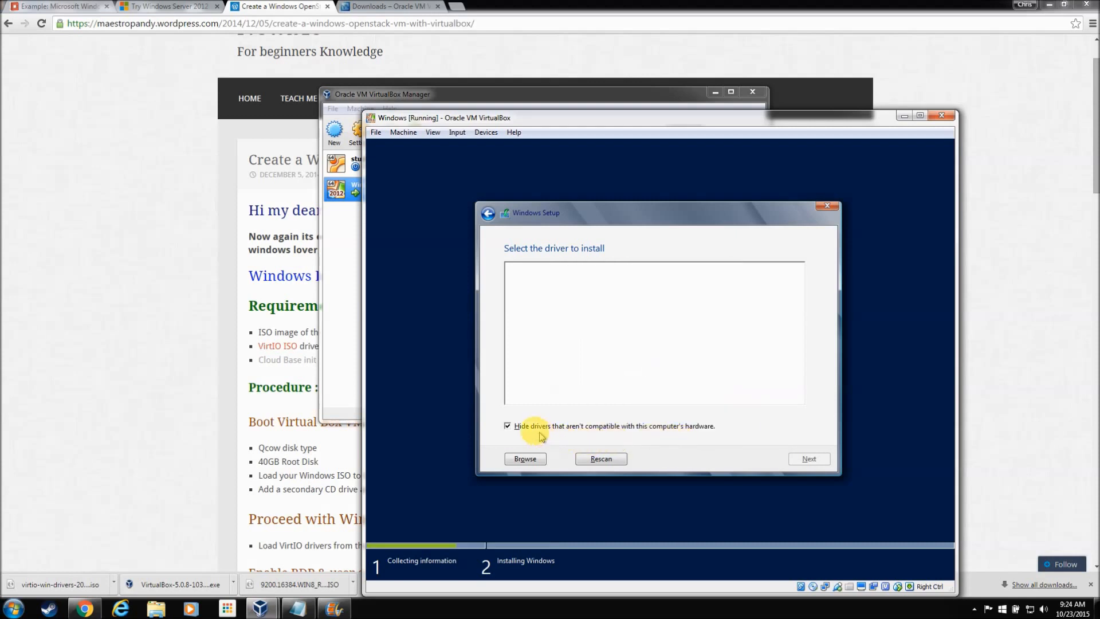
click(508, 426)
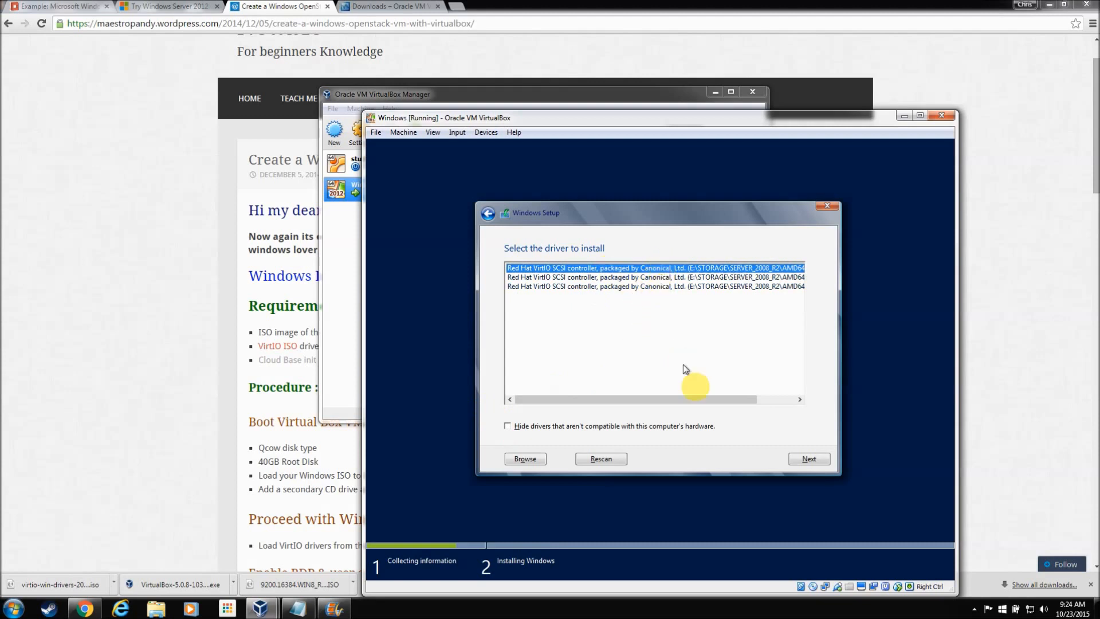
click(817, 460)
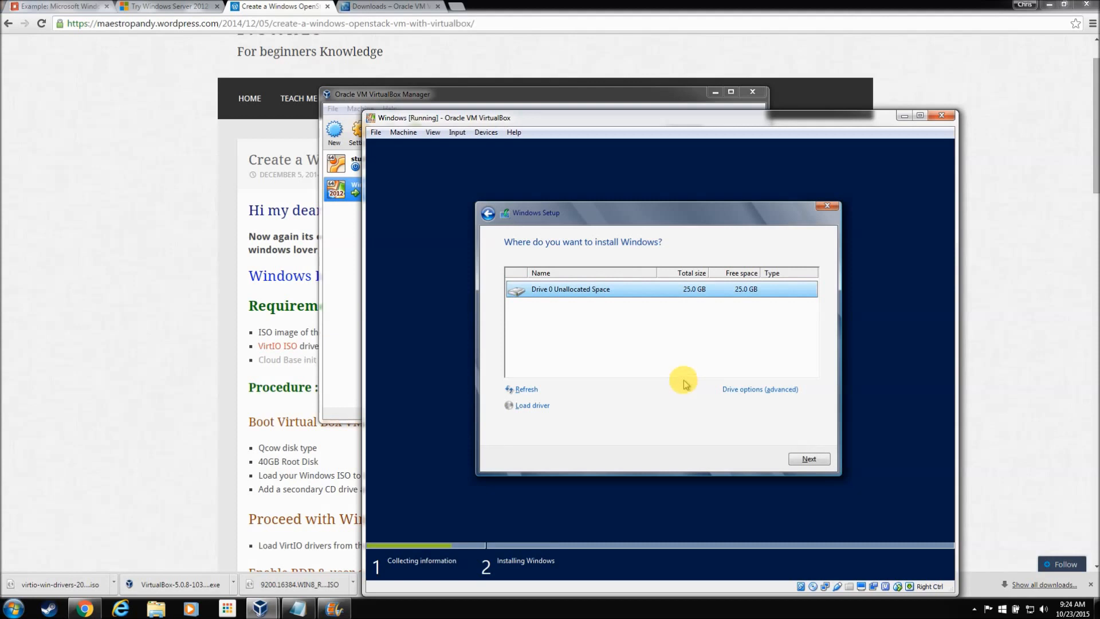
Step: Install Windows Server 2012 onto Drive 0's 25.0 GB unallocated space
click(823, 461)
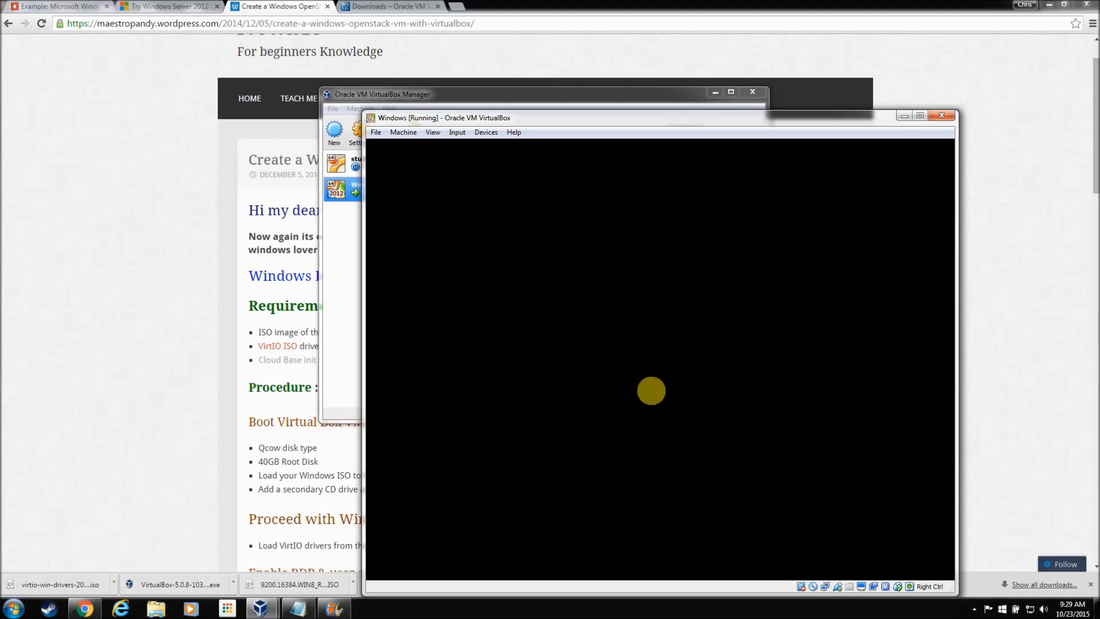
Step: Enter and confirm the built-in Administrator password to finish setup
click(975, 609)
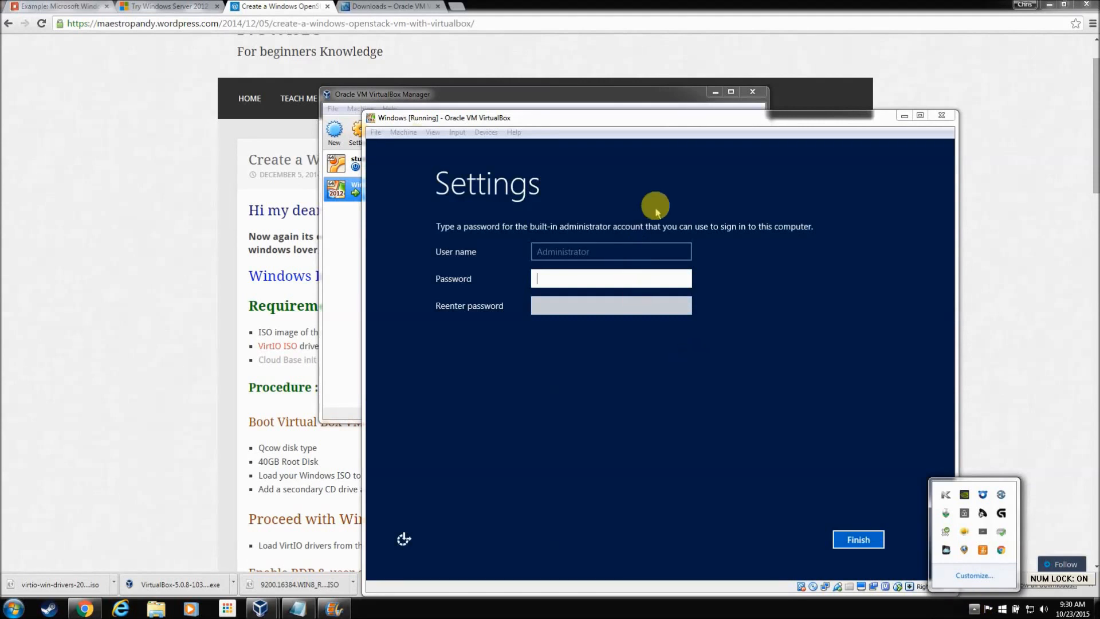
click(667, 145)
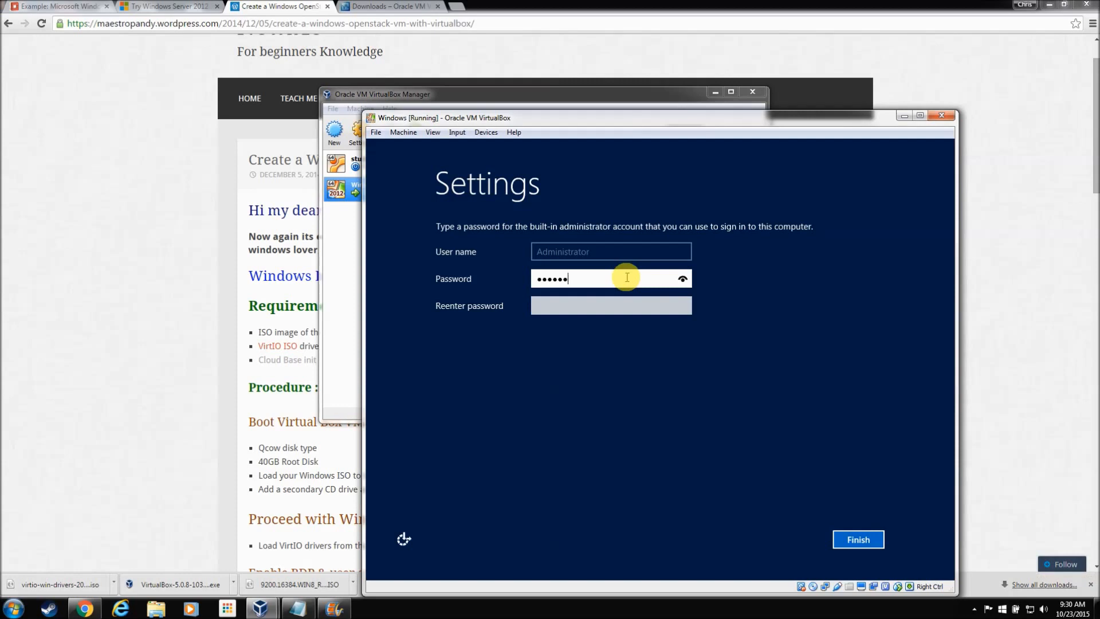
key(Tab)
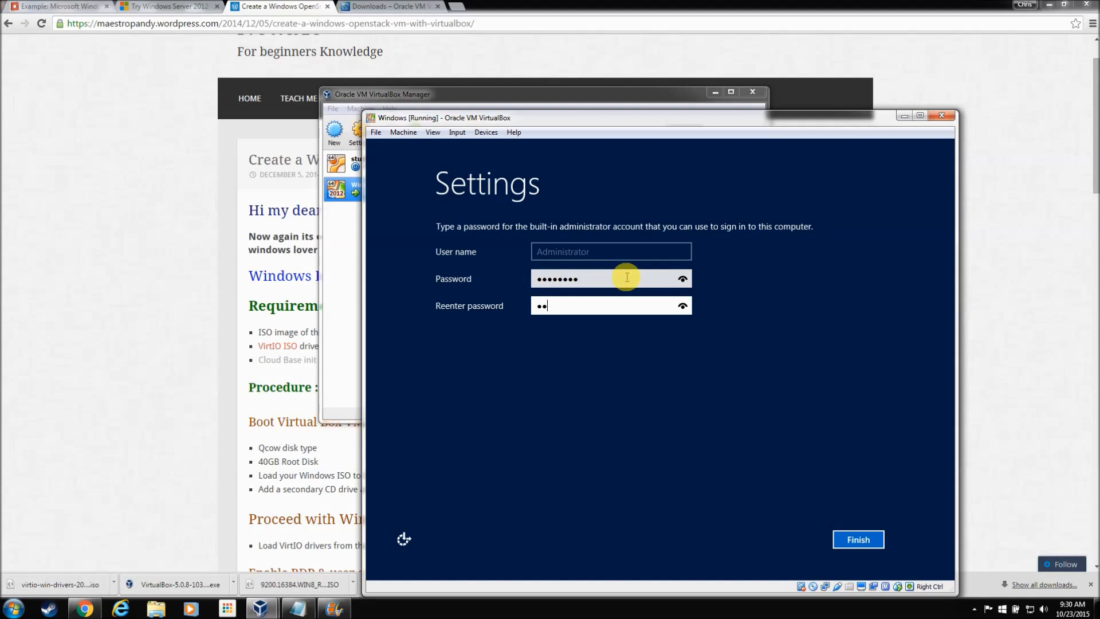
text(••••••••)
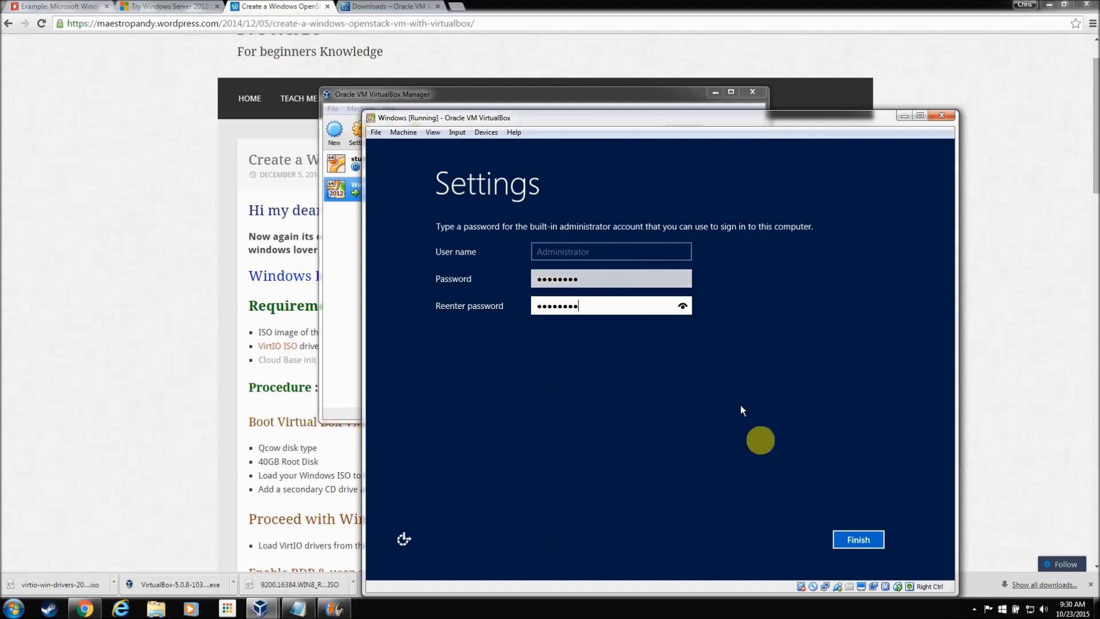
click(859, 540)
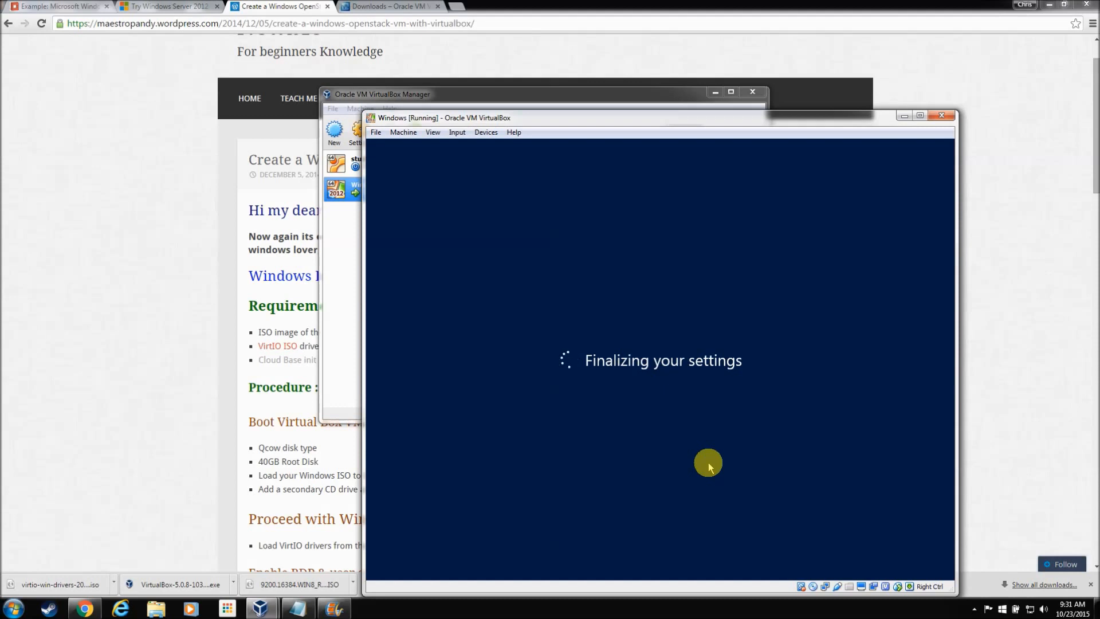
Step: Send Ctrl-Alt-Del to the guest and sign in as Administrator with its password
click(974, 609)
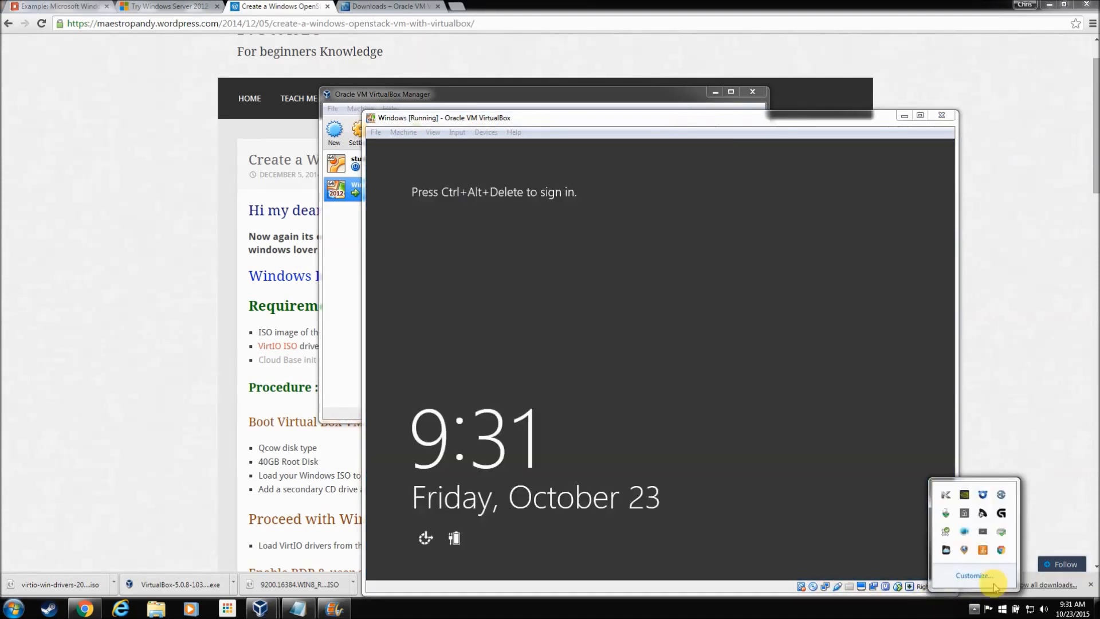
click(782, 423)
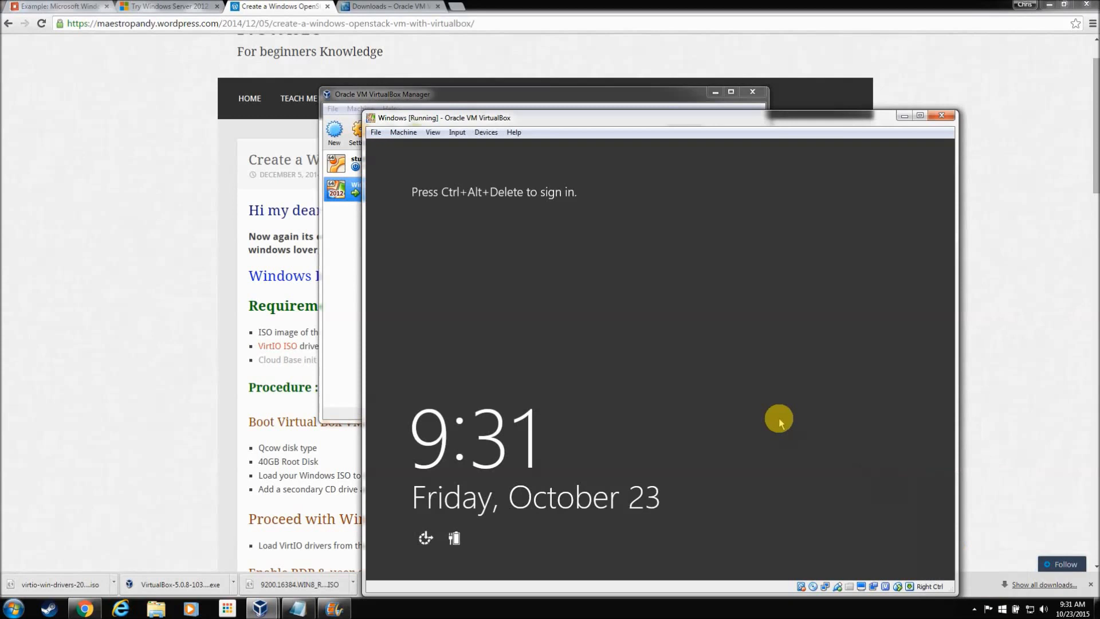
click(457, 132)
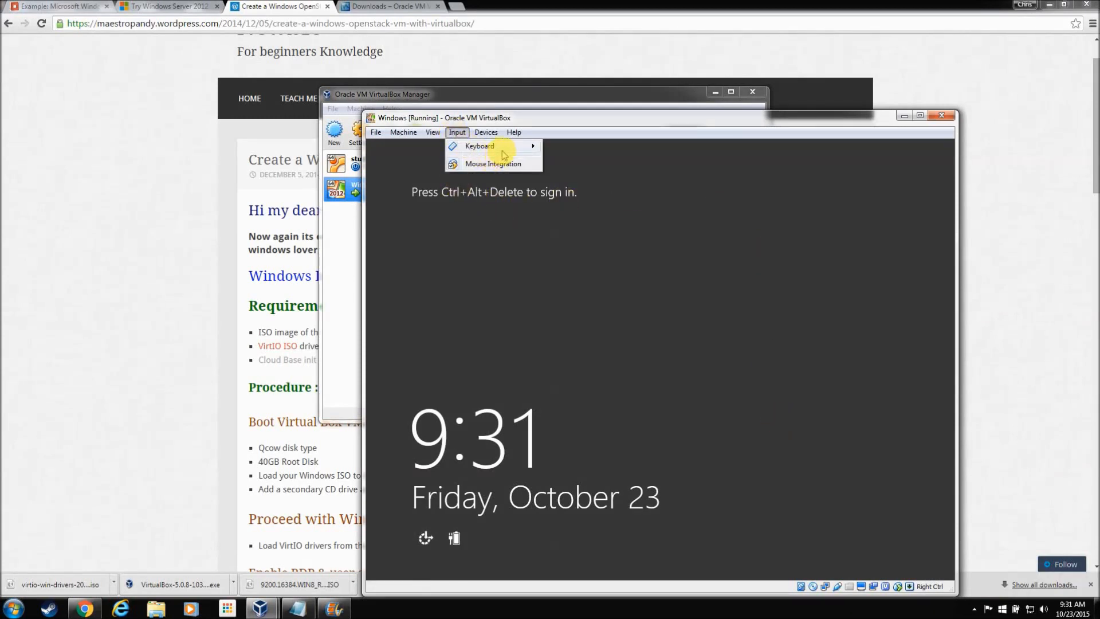
mouse_move(497, 147)
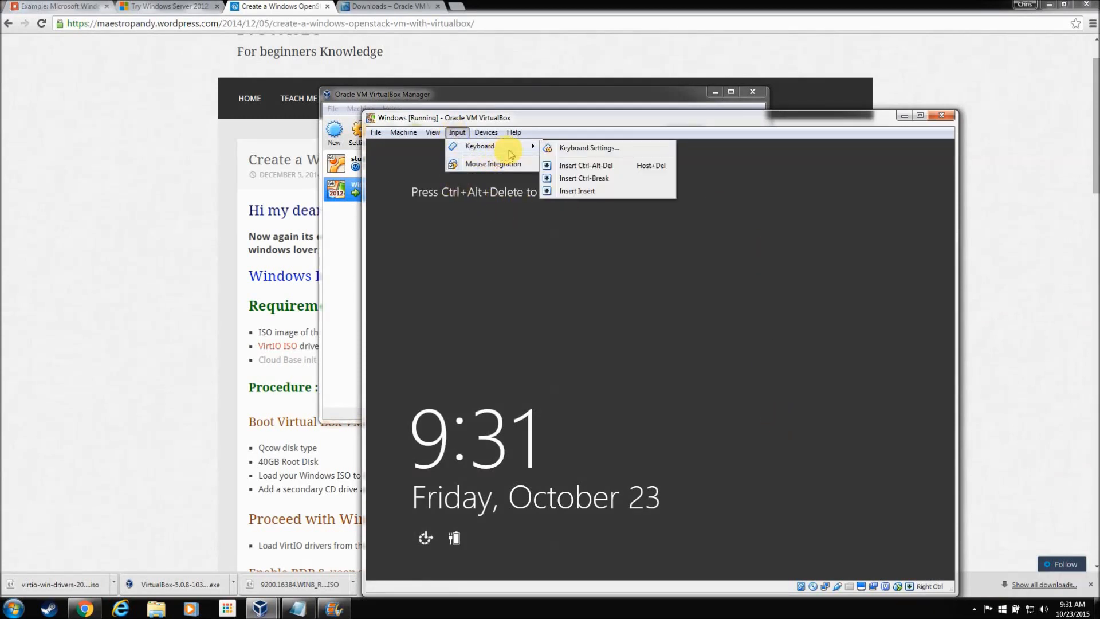
click(587, 169)
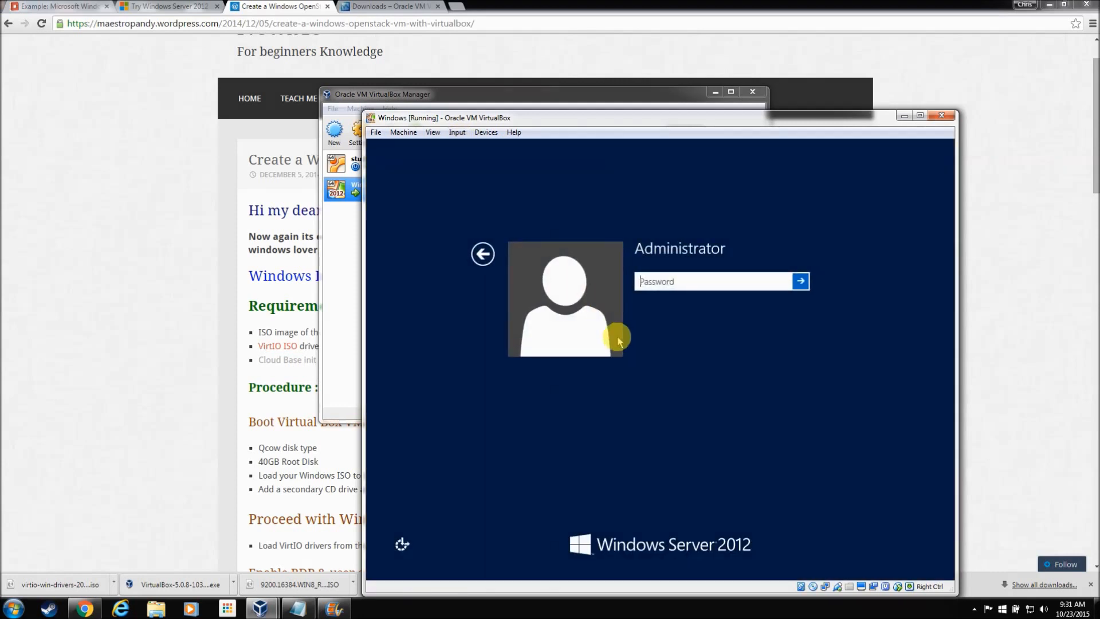
text(*)
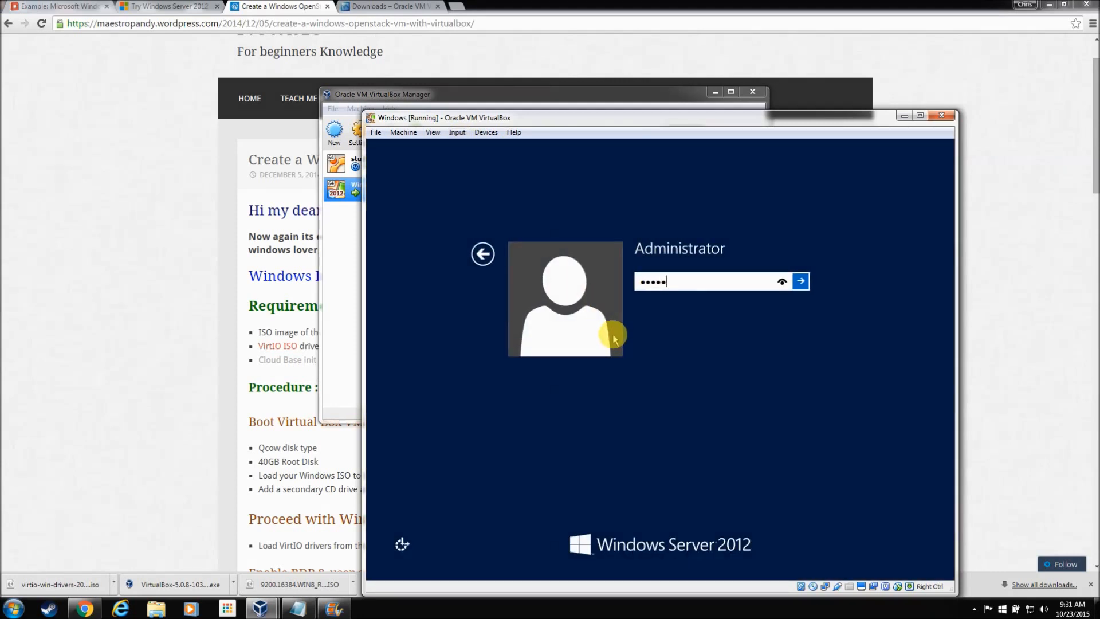
text(***)
key(Return)
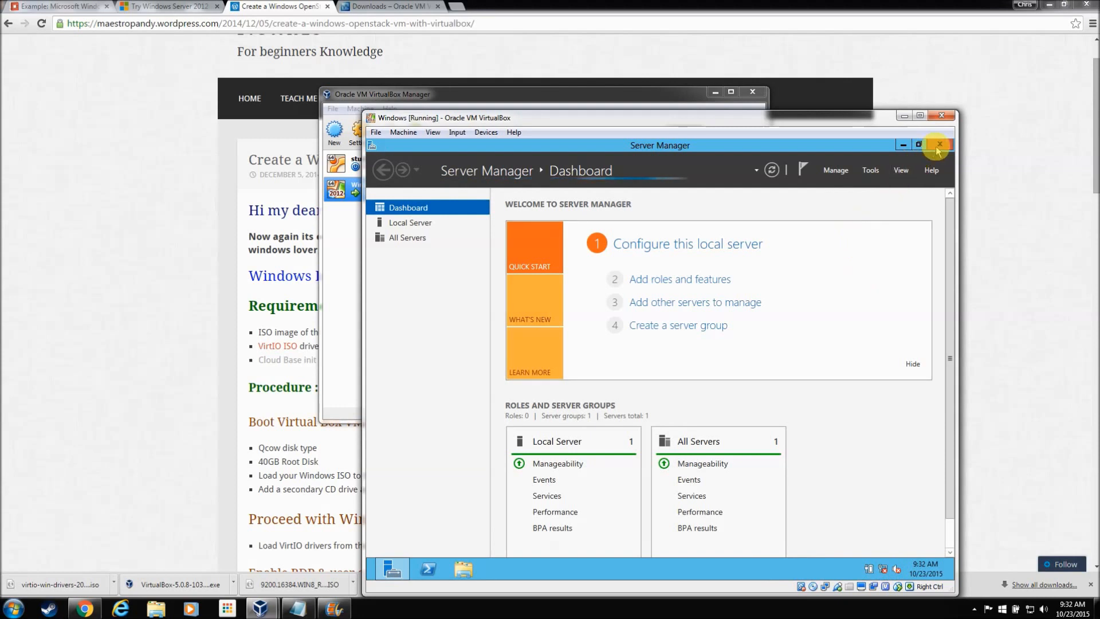
Step: Close Server Manager and start updating the Ethernet Controller's driver in Device Manager
click(904, 146)
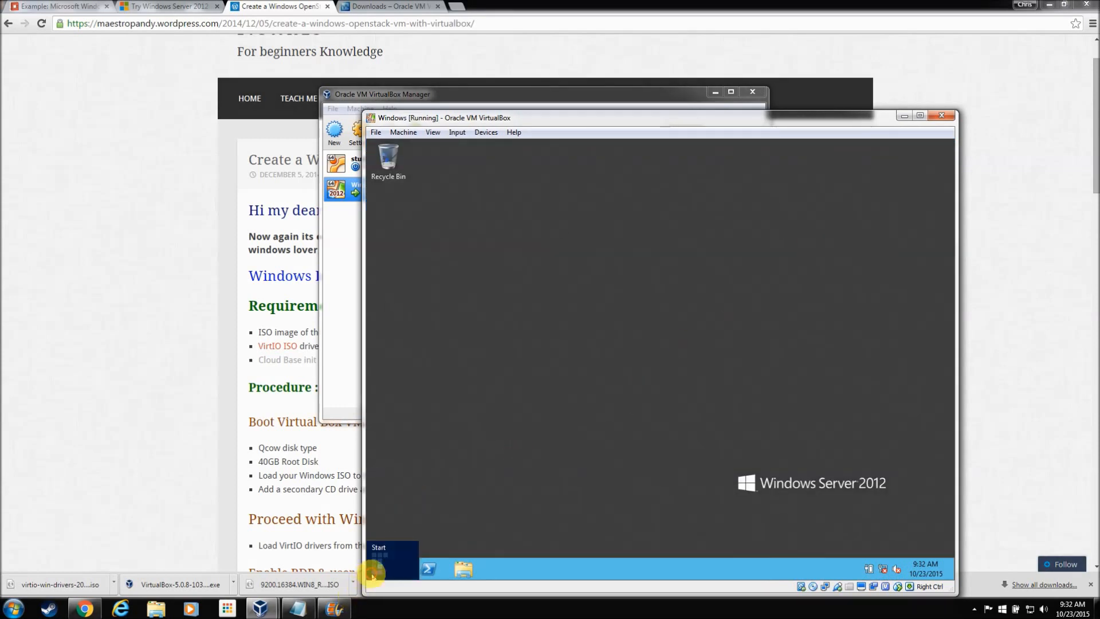
click(371, 573)
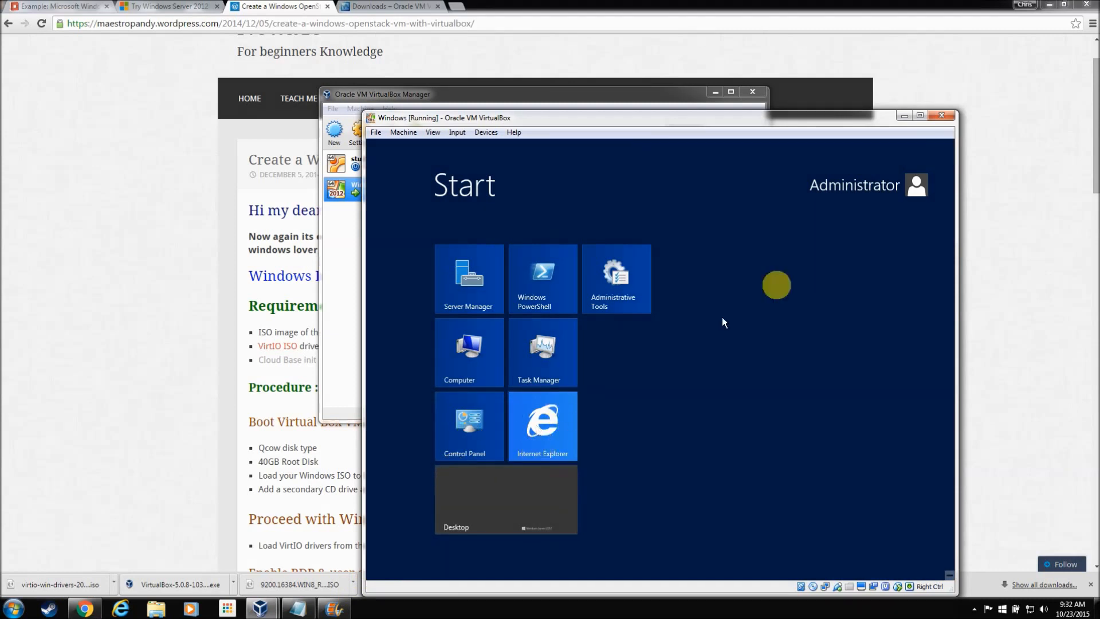
click(469, 424)
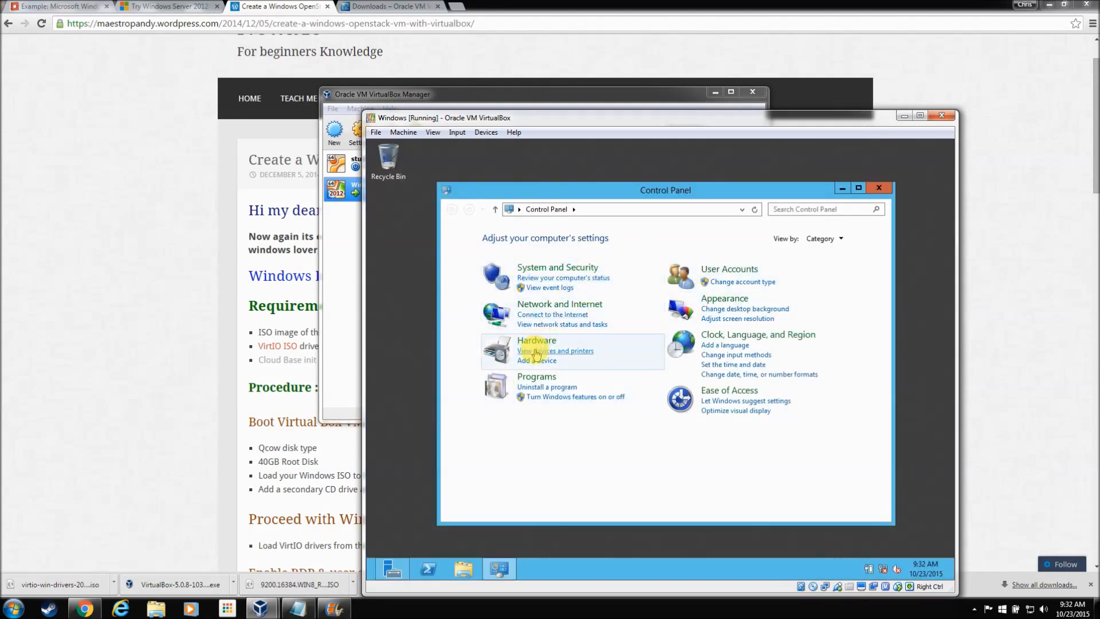
click(537, 342)
click(779, 248)
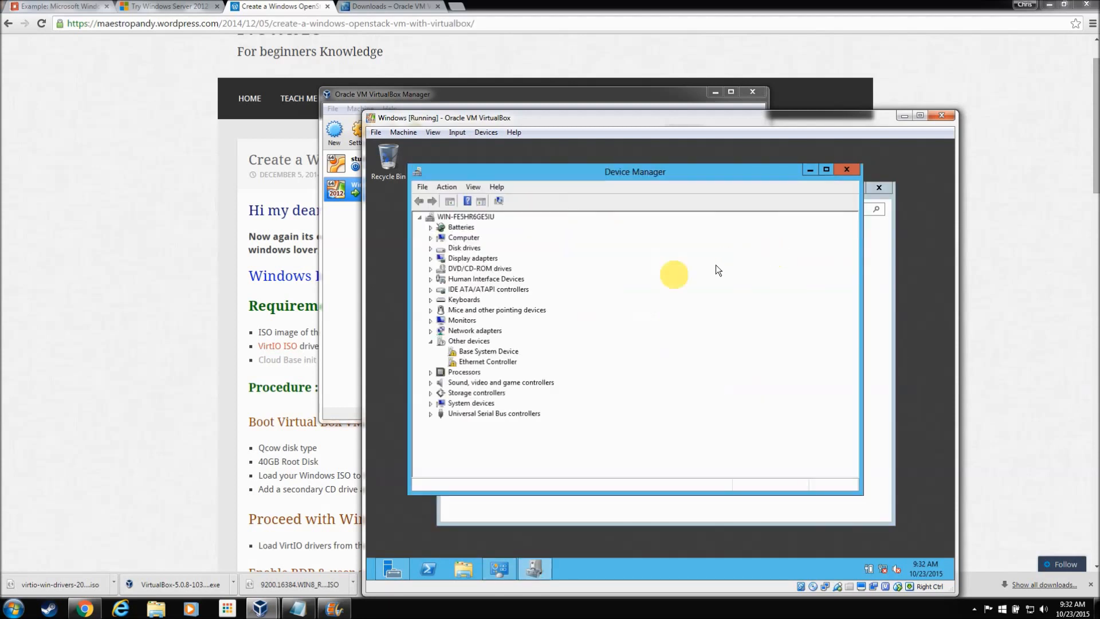
click(494, 361)
right_click(493, 361)
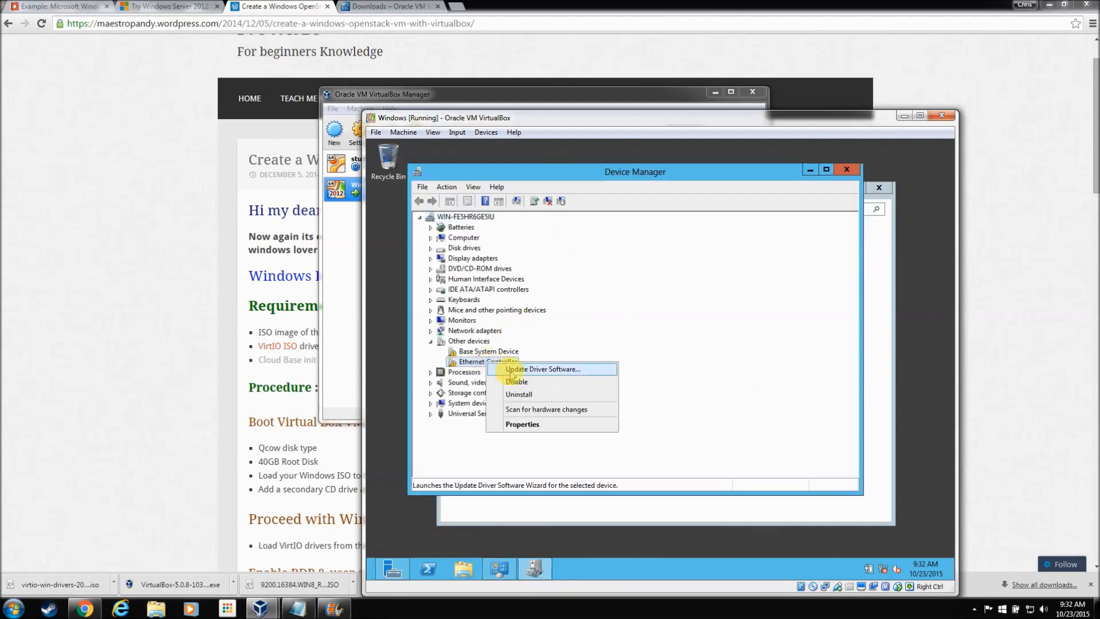
click(510, 367)
Step: Install the Red Hat VirtIO Ethernet driver from the CD's NETWORK\SERVER_2008_R2 folder
click(517, 366)
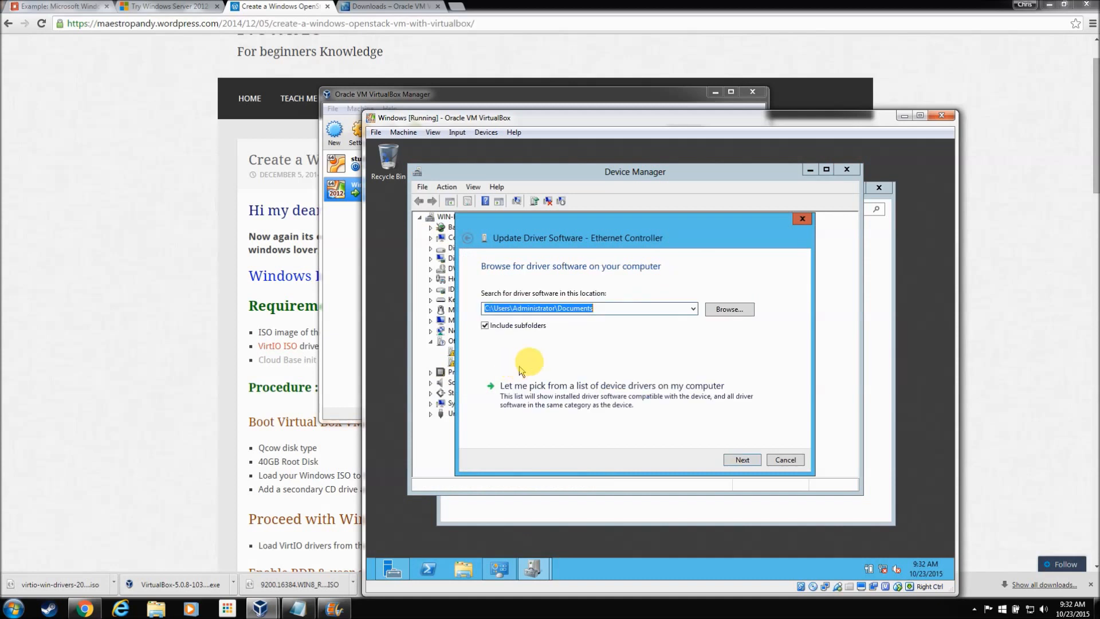
click(729, 311)
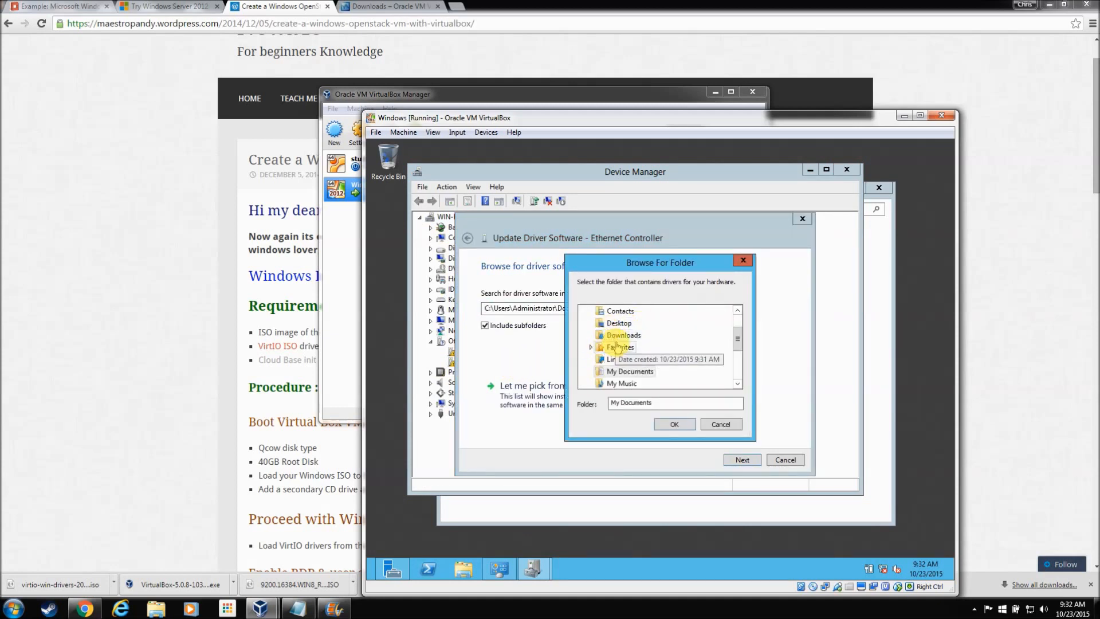
drag(745, 339, 740, 373)
click(614, 367)
click(615, 371)
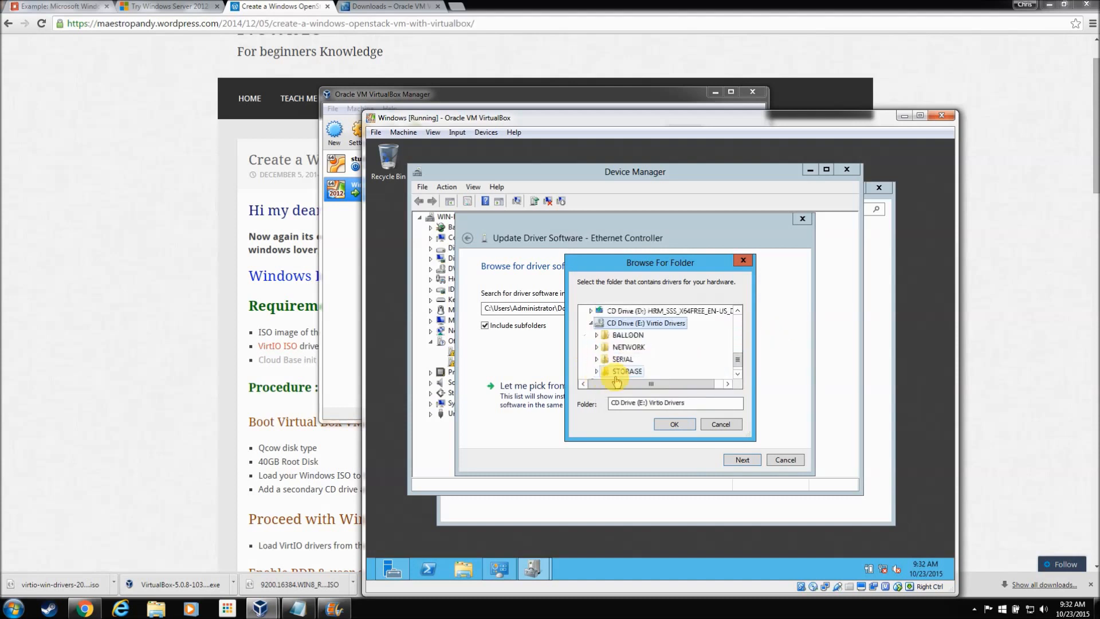
click(608, 349)
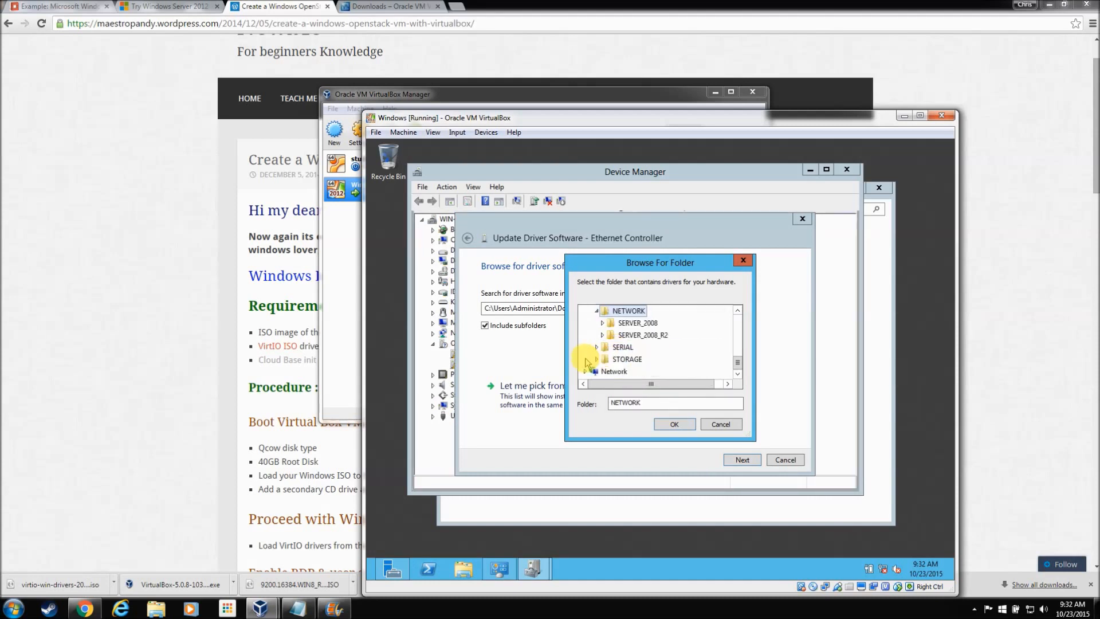
click(627, 336)
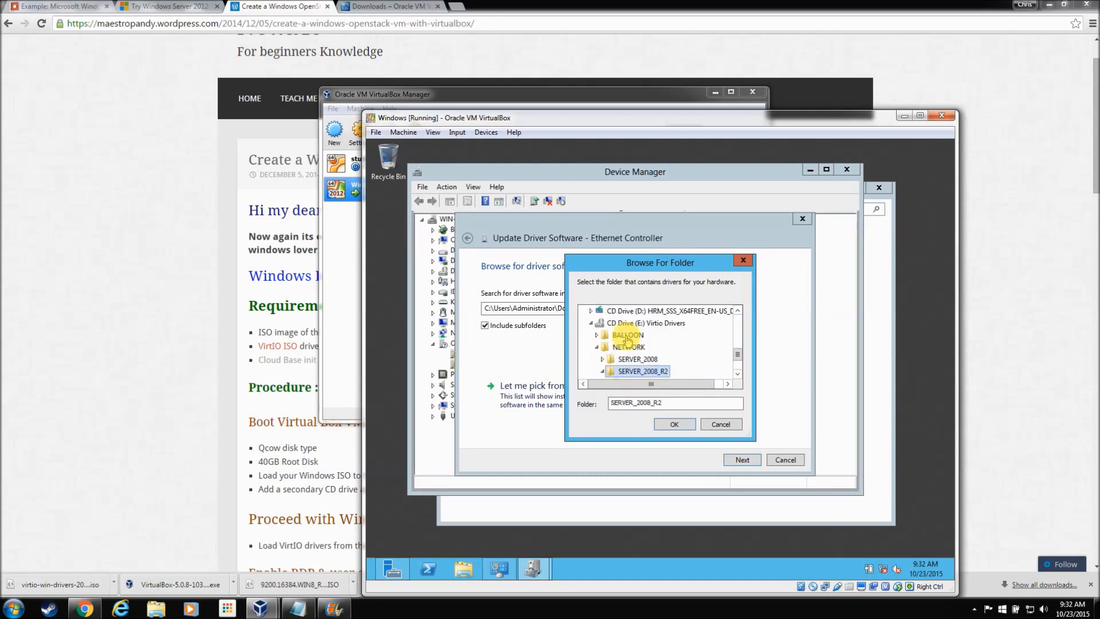
click(668, 424)
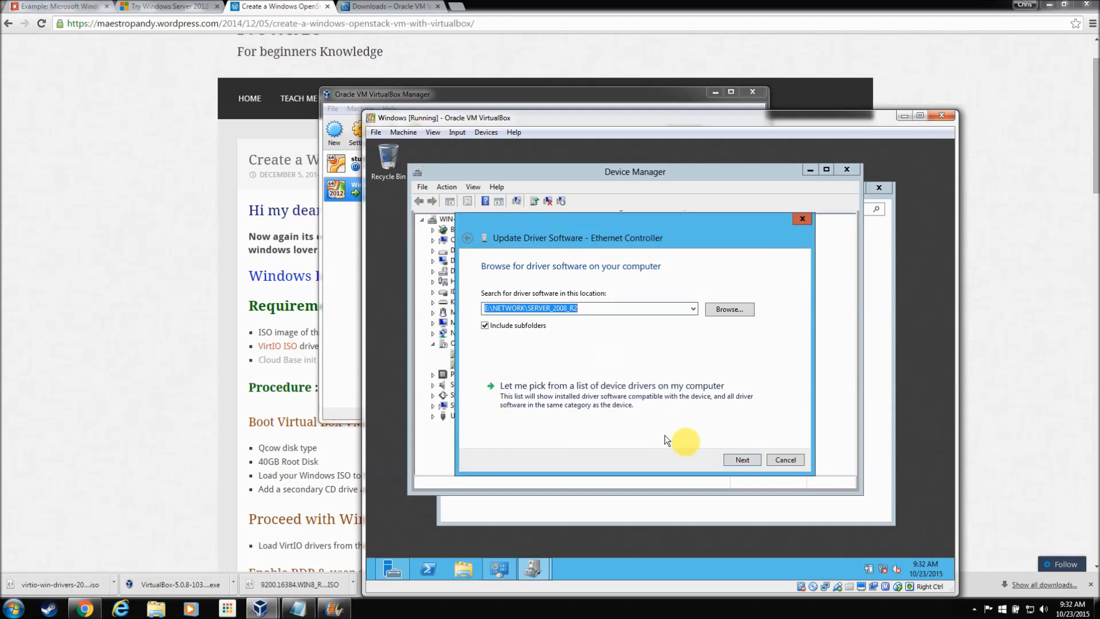
click(739, 459)
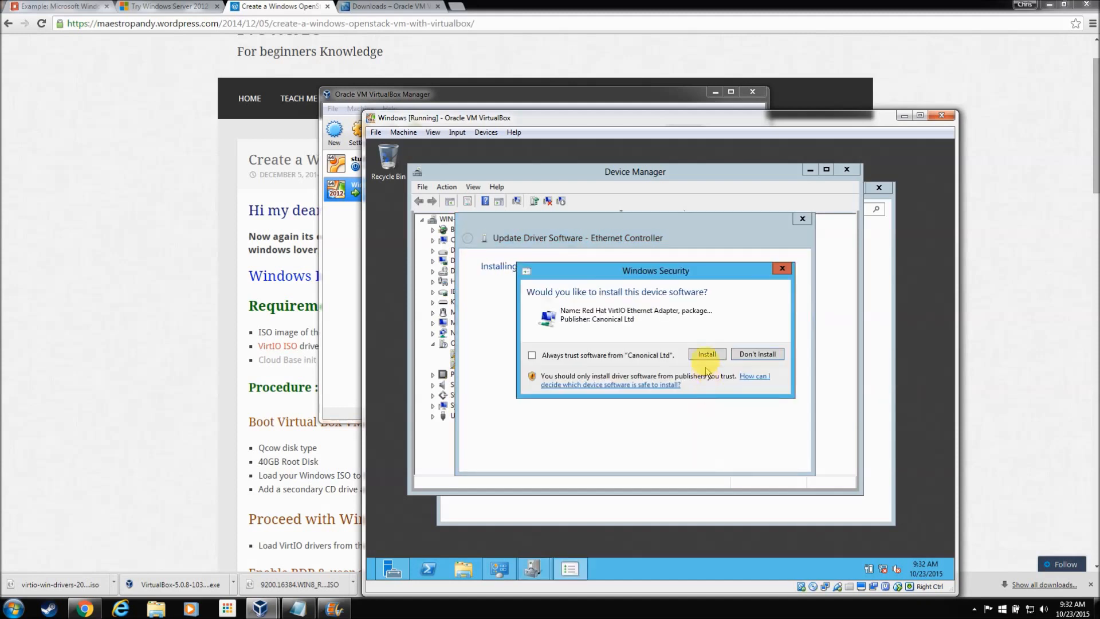
click(707, 351)
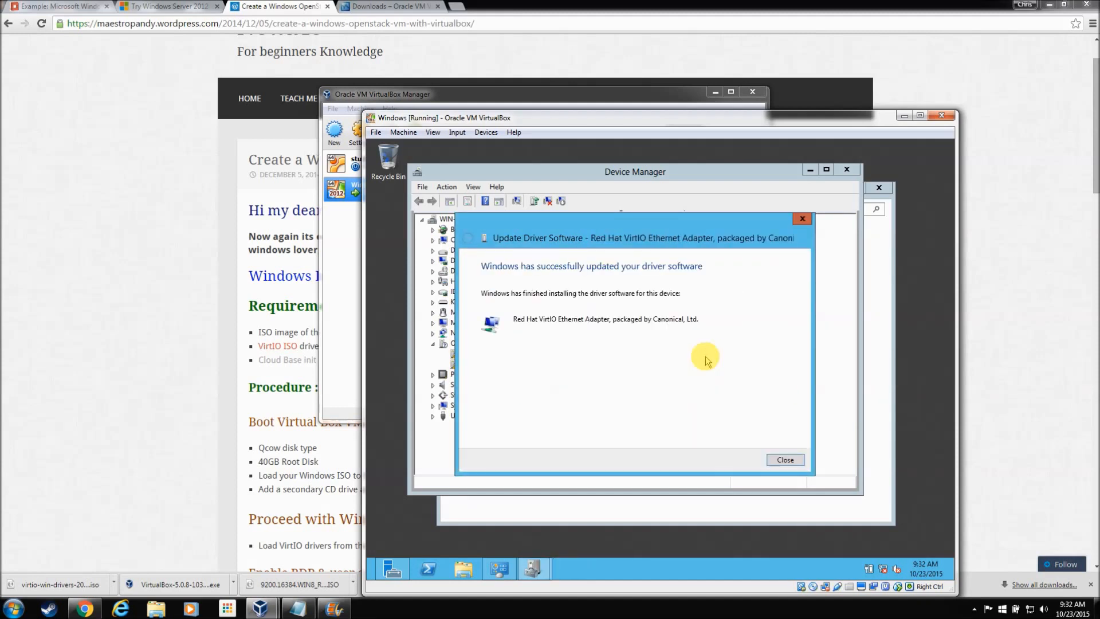
click(785, 460)
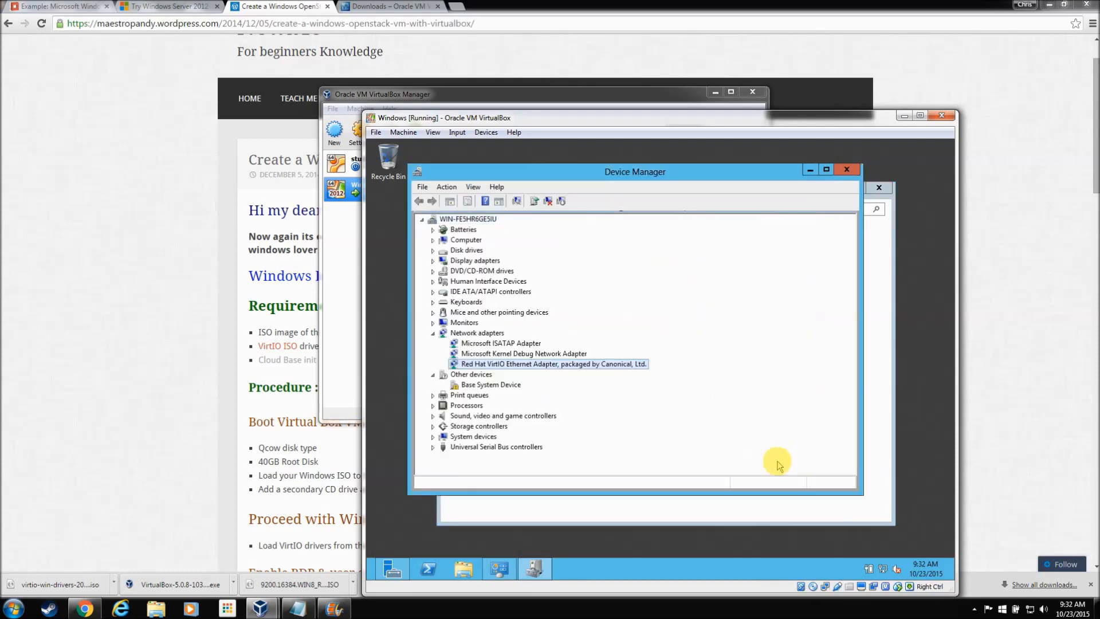
Step: Close Device Manager and create a new Drivers folder on Local Disk (C:)
click(847, 169)
click(466, 568)
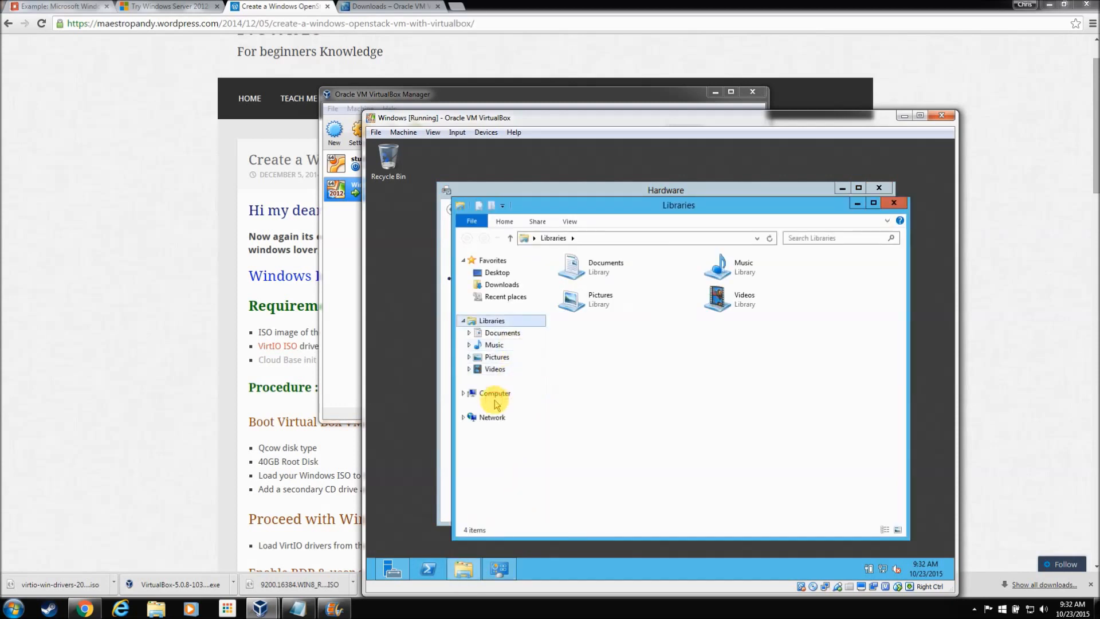
click(508, 393)
click(599, 291)
double_click(599, 291)
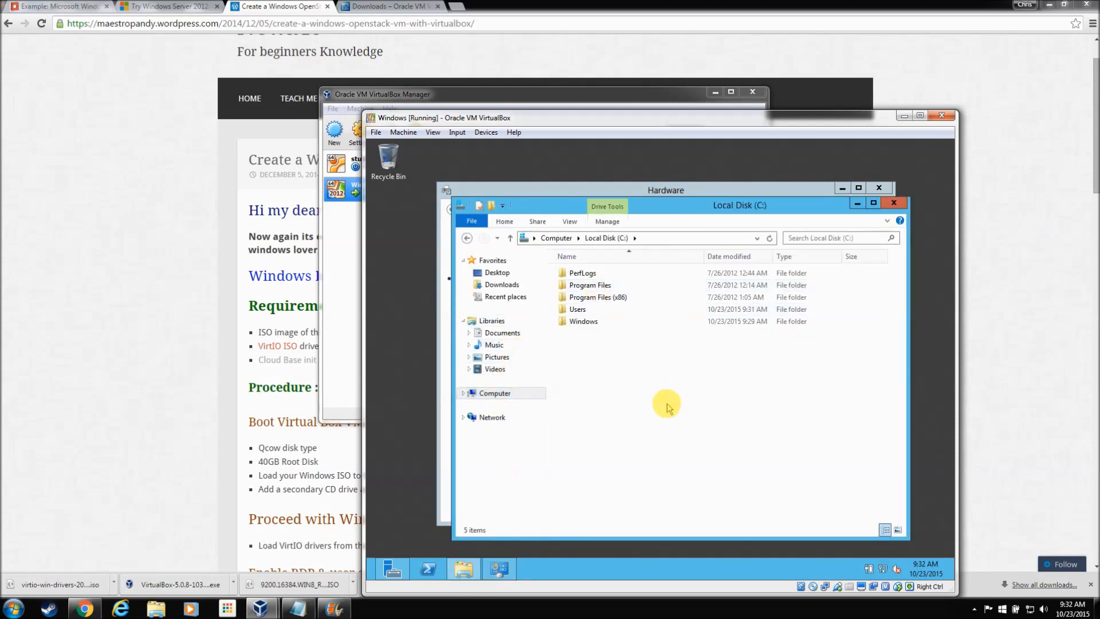
right_click(665, 402)
mouse_move(726, 509)
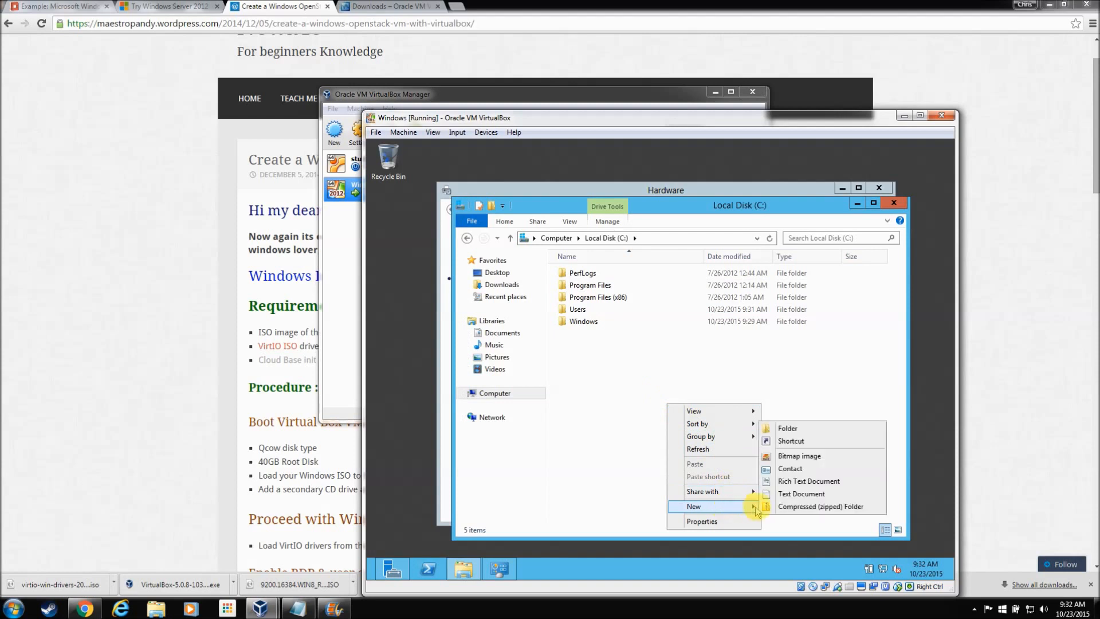
click(781, 423)
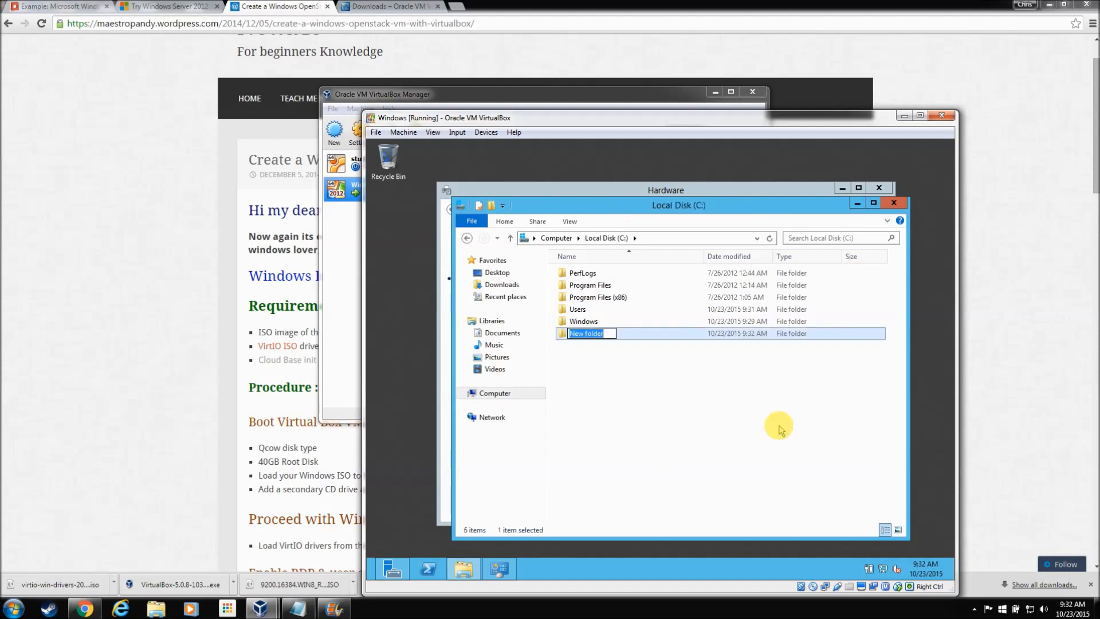
text(Drivers)
key(Return)
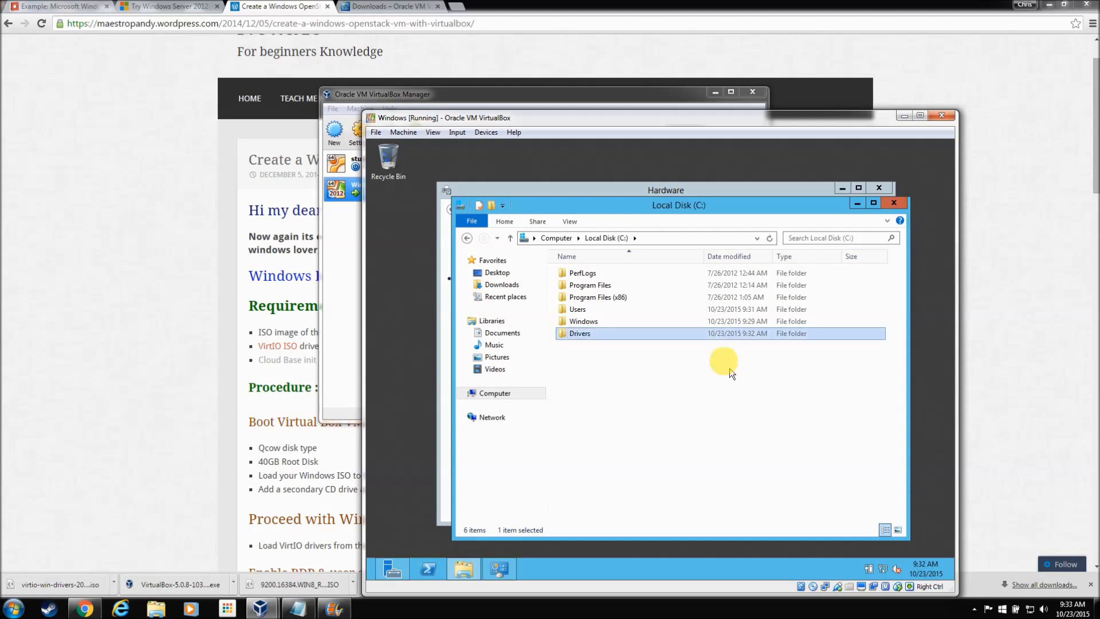
Step: Copy all six items from the Virtio Drivers CD
click(486, 402)
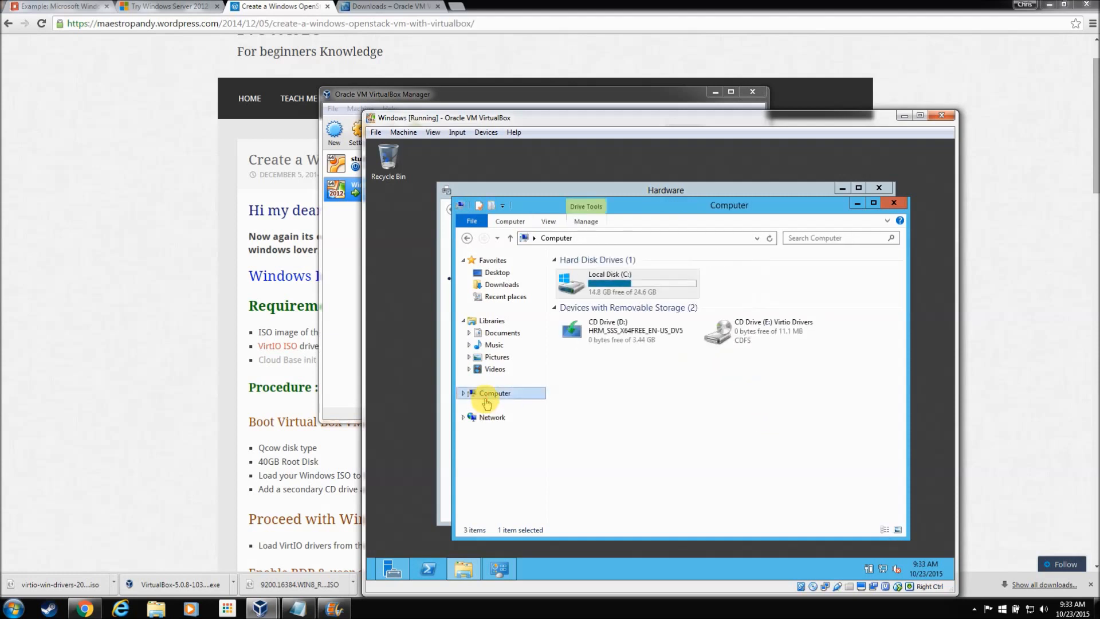
double_click(720, 336)
drag(615, 373, 581, 271)
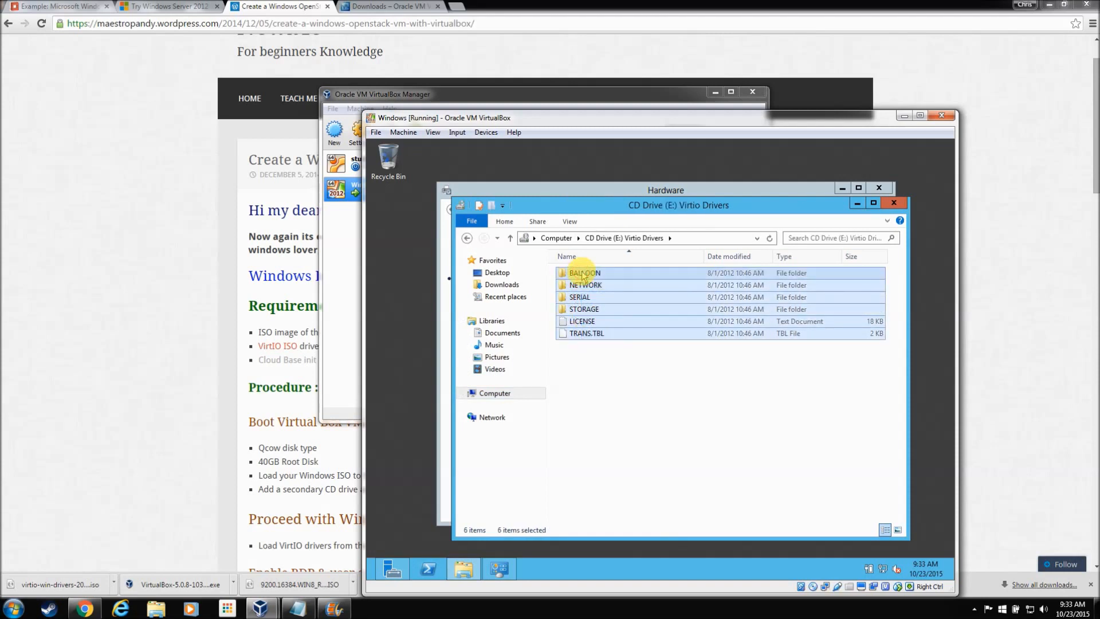
right_click(581, 271)
click(607, 329)
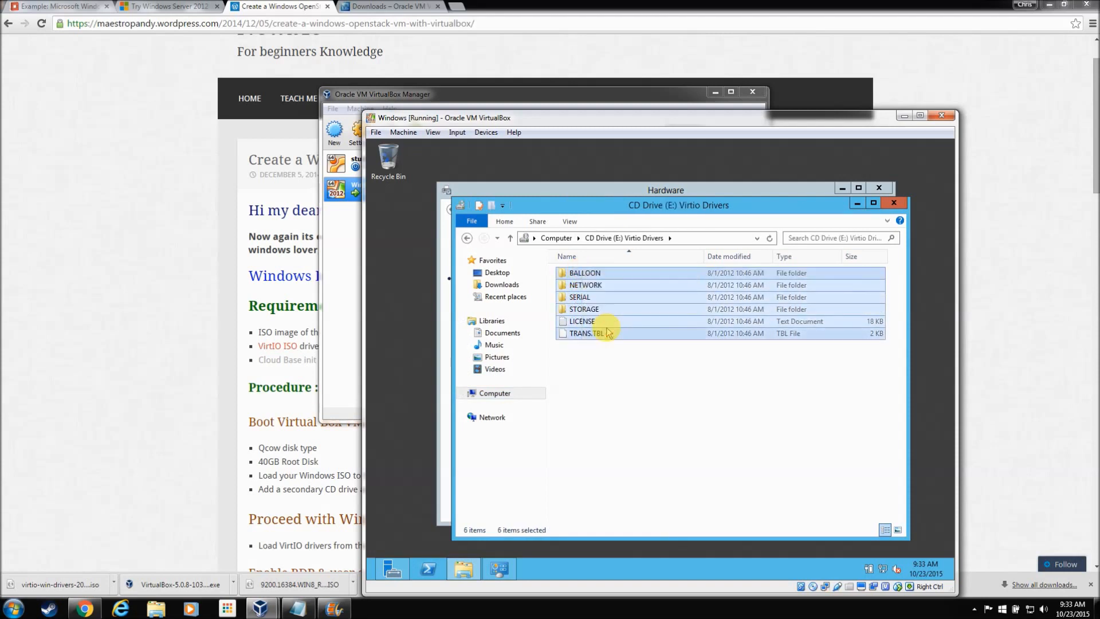
Step: Paste the copied VirtIO driver files into C:\Drivers
click(490, 392)
double_click(611, 286)
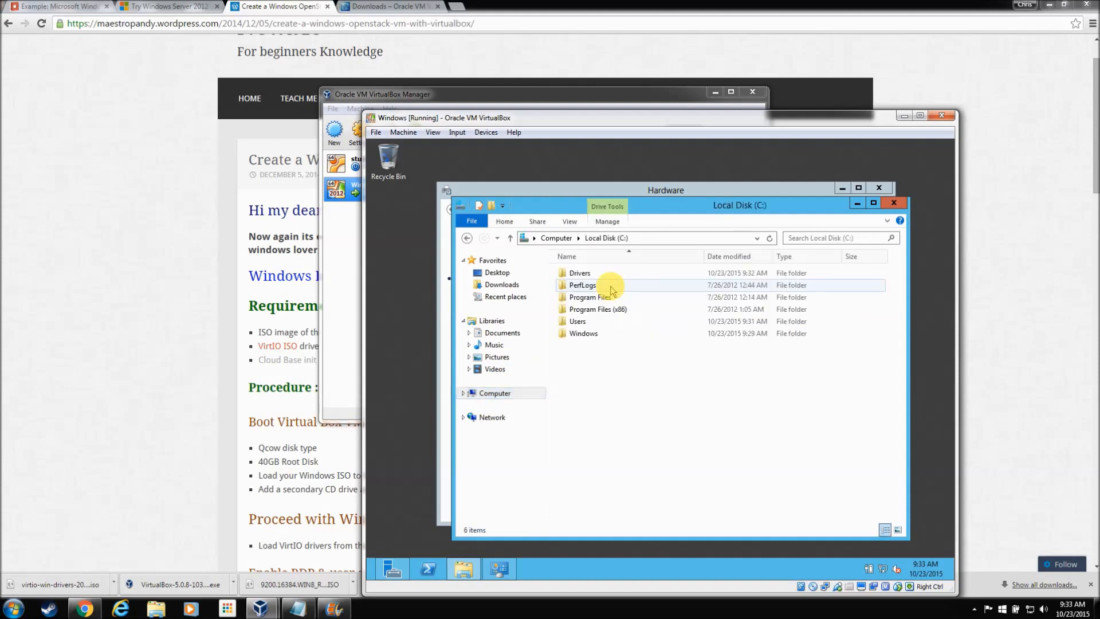
double_click(580, 273)
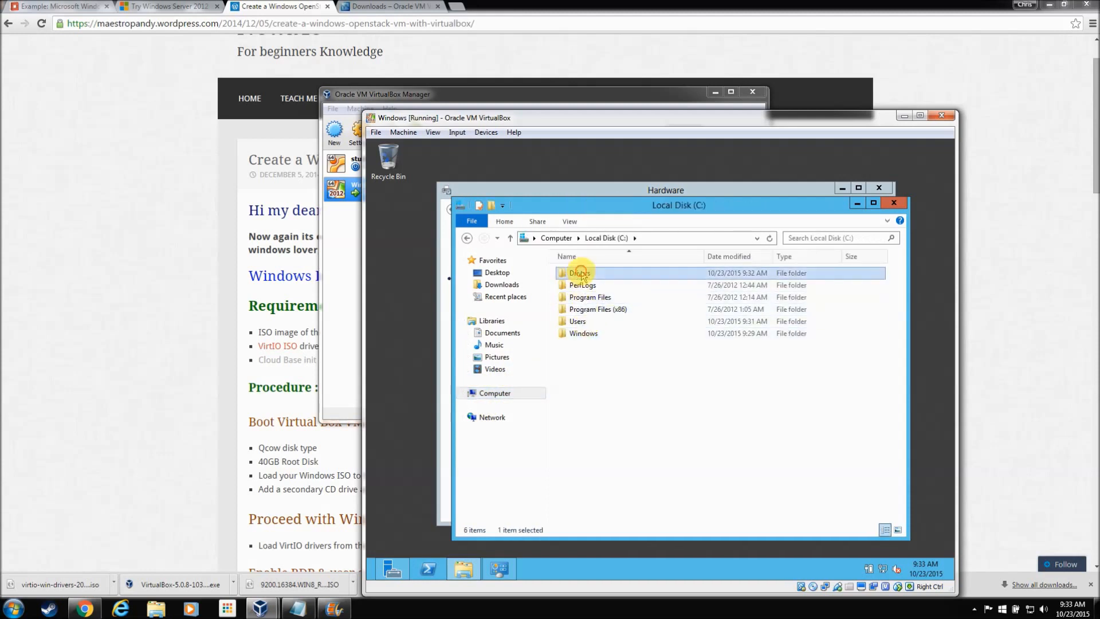
right_click(611, 334)
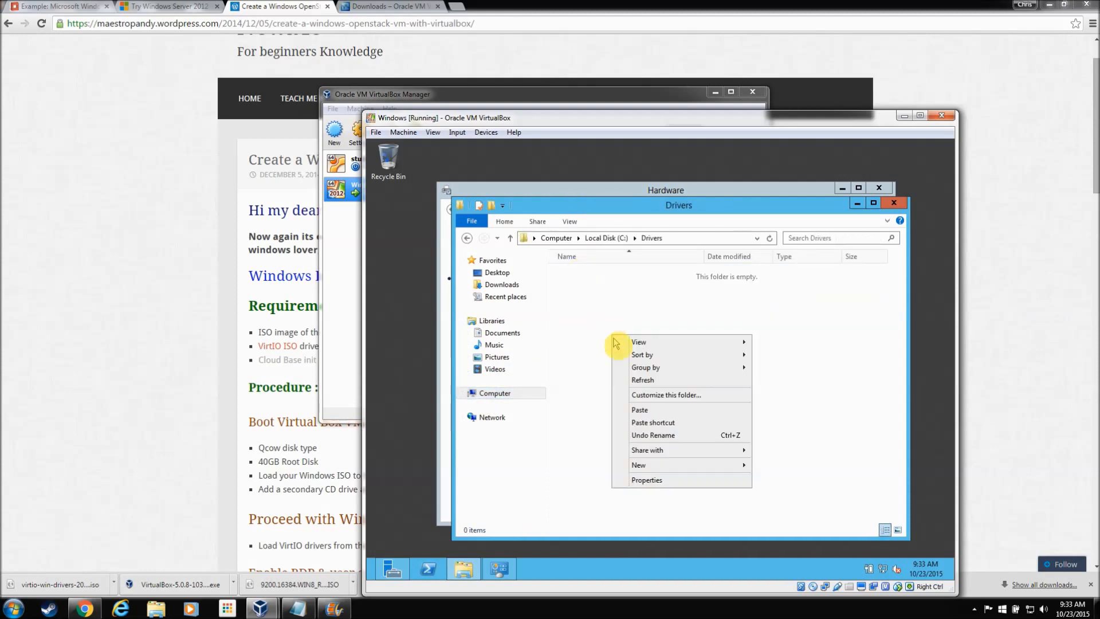
click(657, 409)
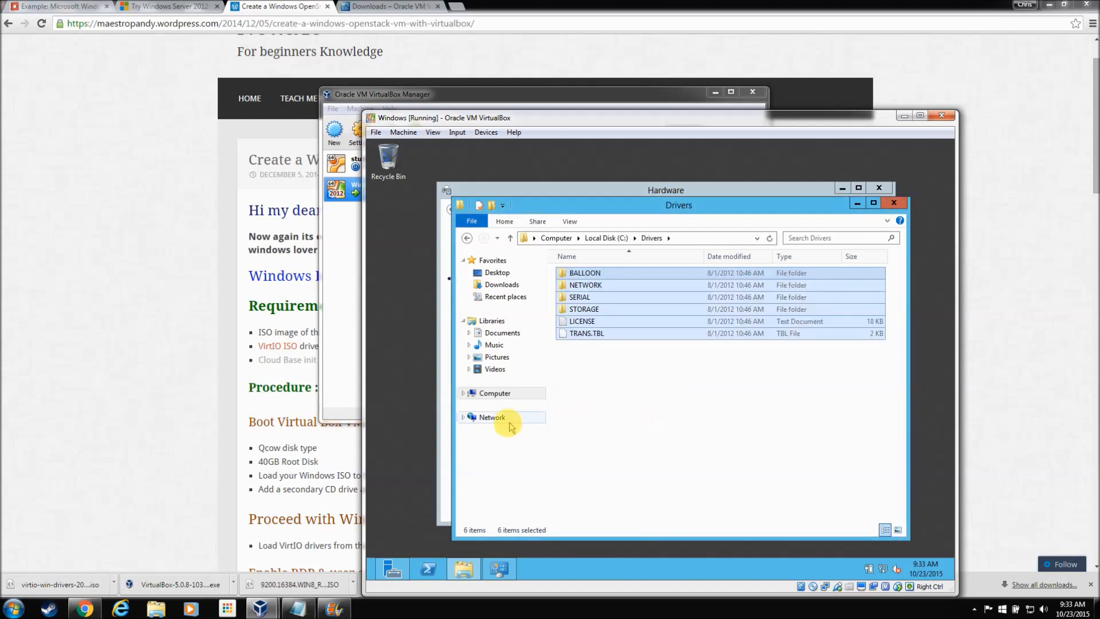
click(492, 394)
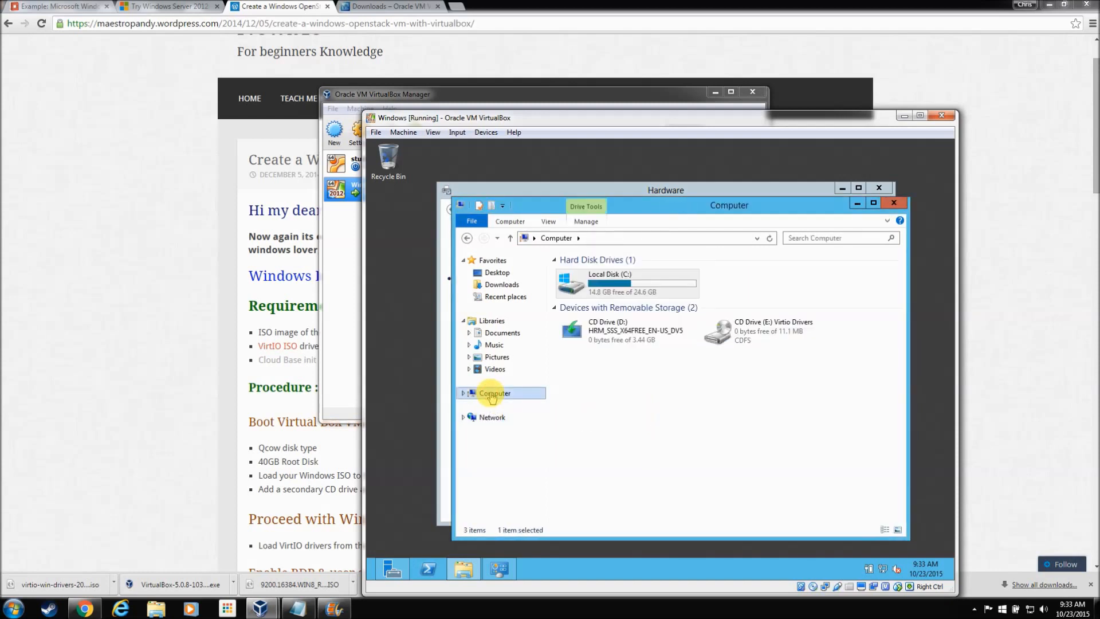
Step: Close the Computer and Hardware windows and pick Computer Management from Administrative Tools
click(898, 205)
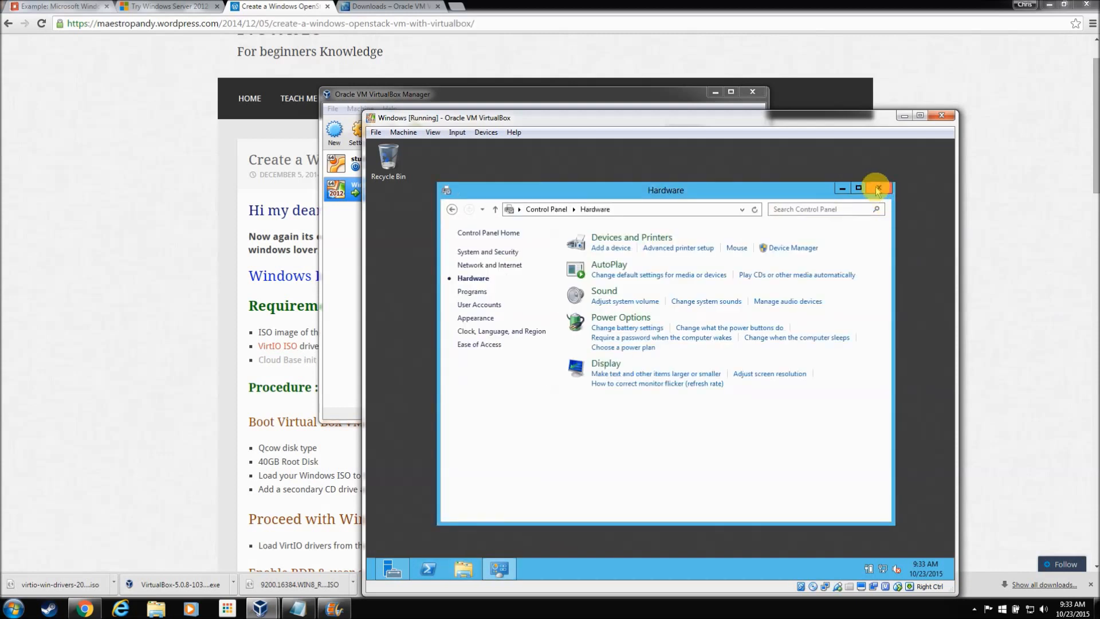
click(878, 189)
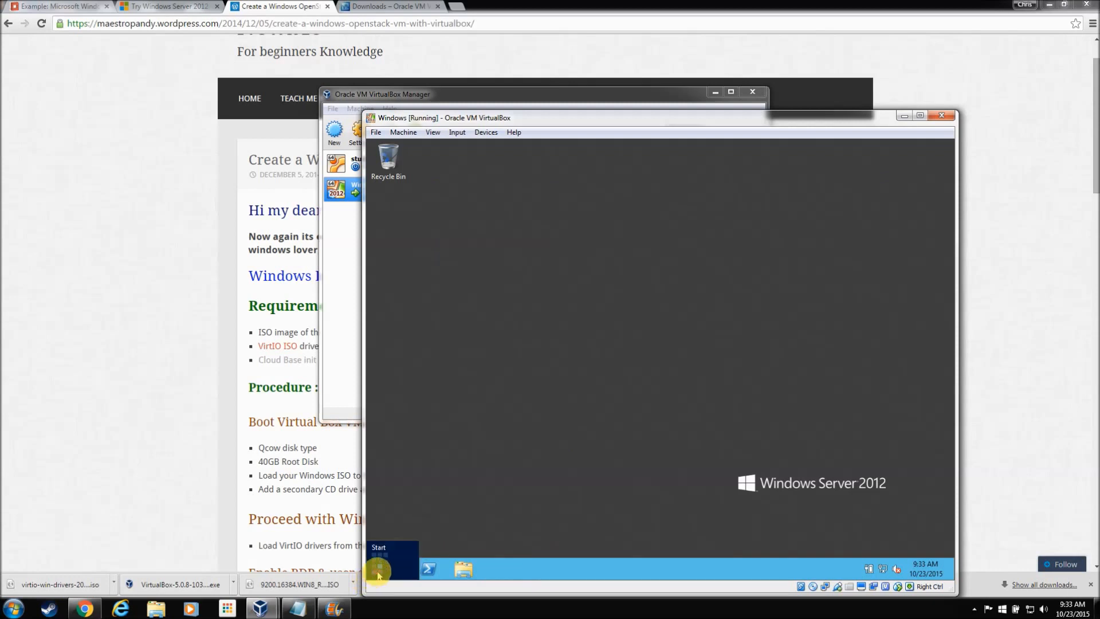
click(374, 571)
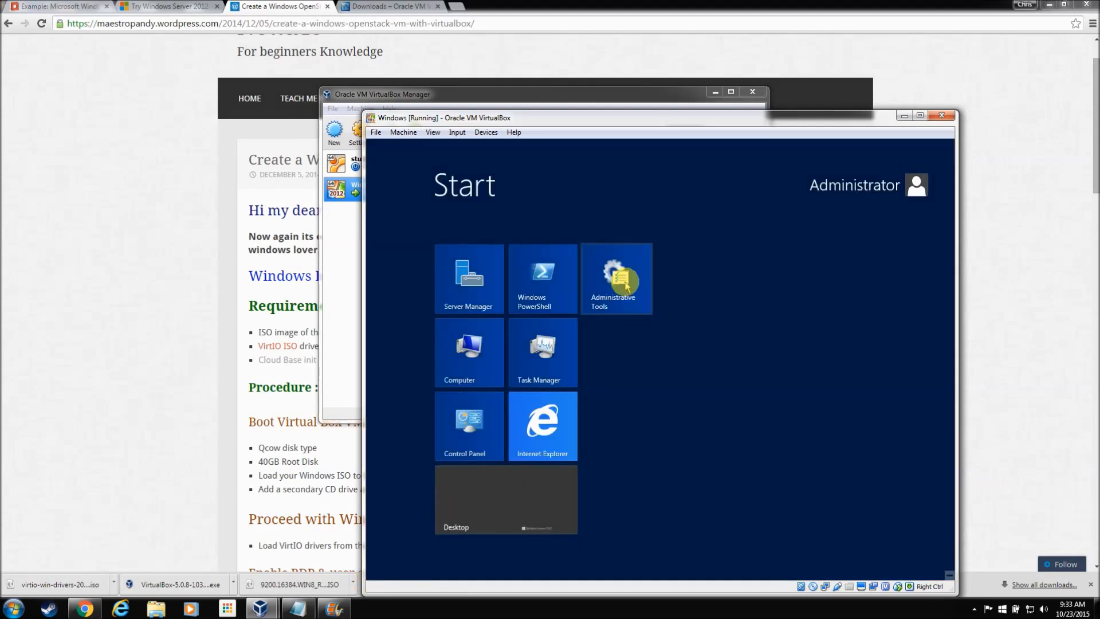
click(623, 264)
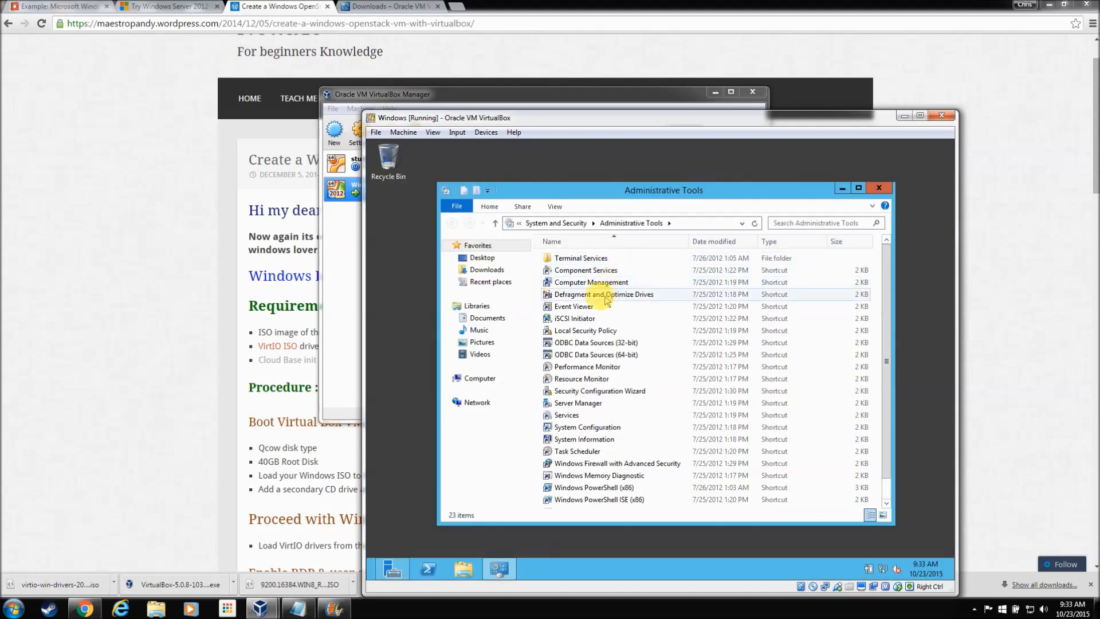
click(596, 283)
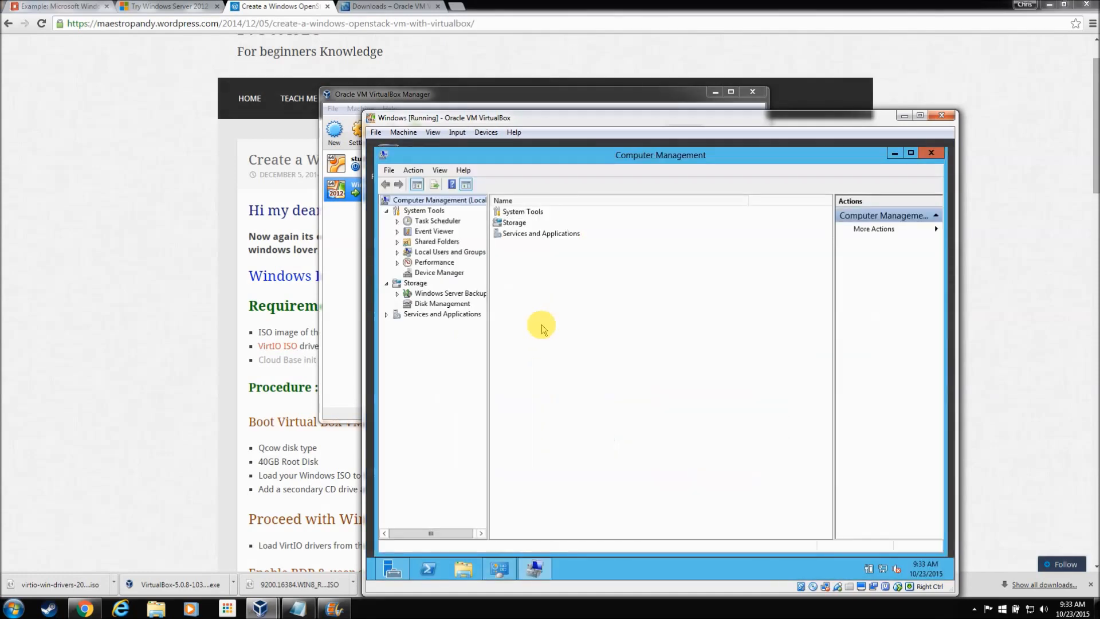
Step: Open the Remote Desktop Users group's properties under Local Users and Groups in Computer Management
click(397, 242)
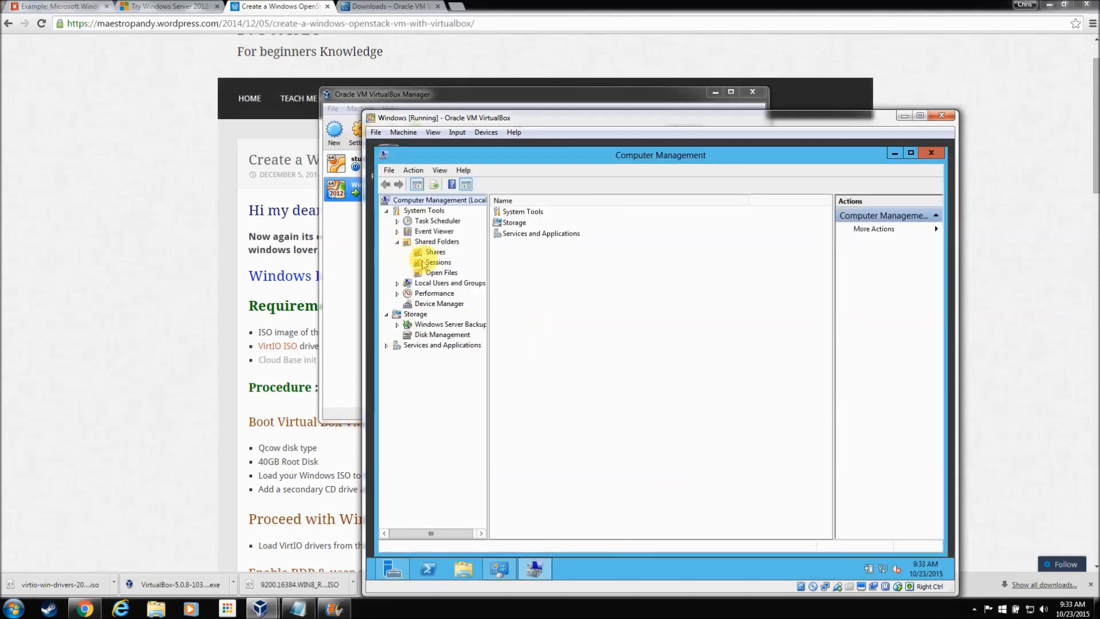
click(397, 242)
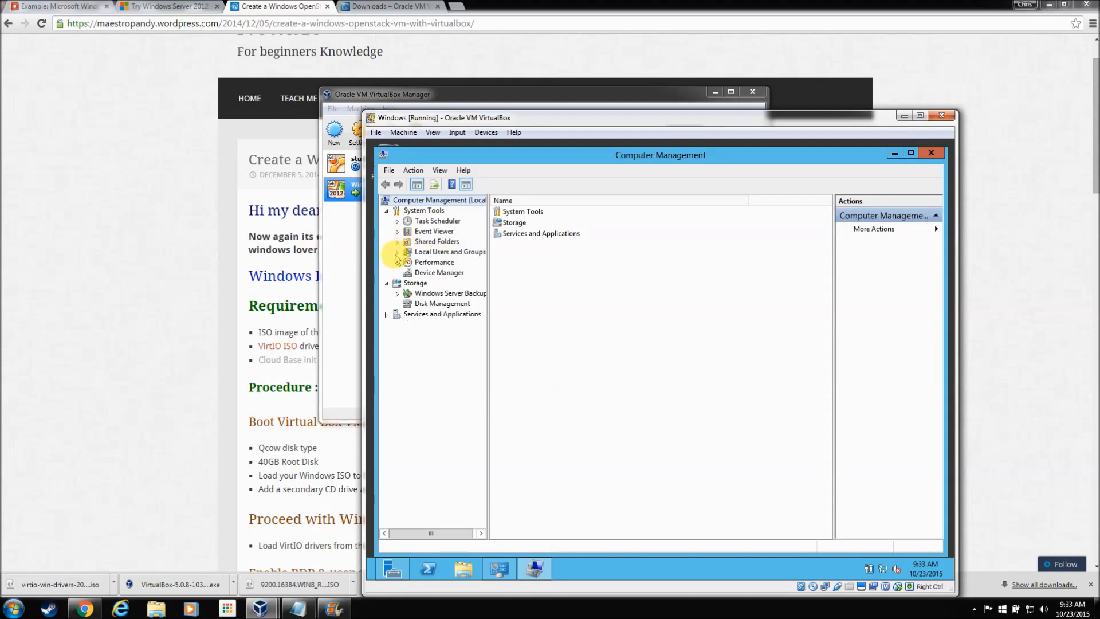
click(397, 253)
click(436, 273)
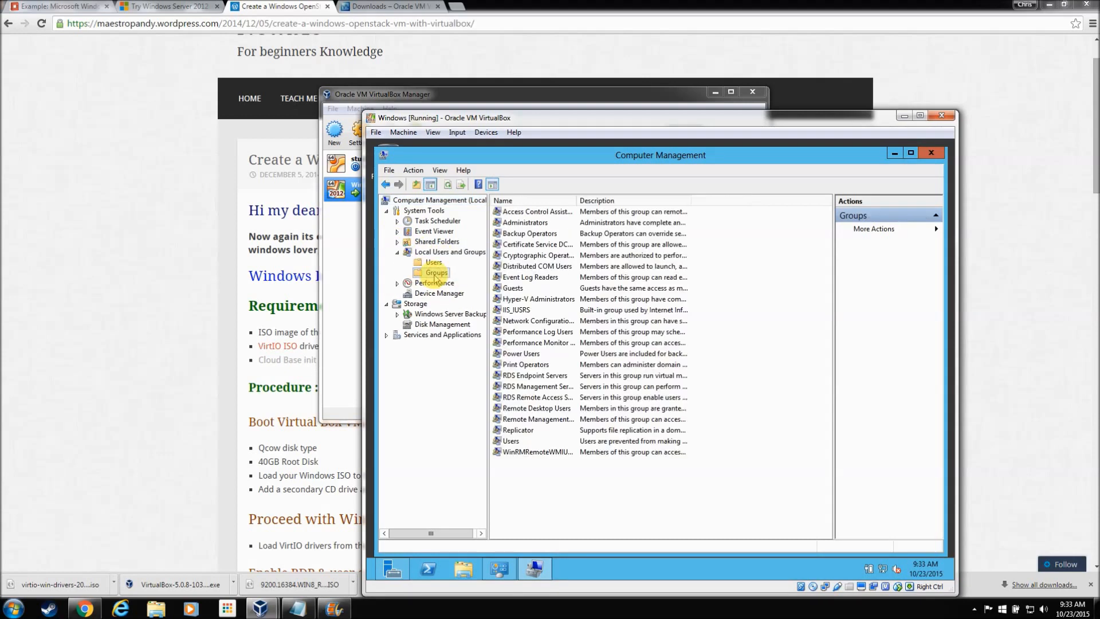
click(552, 409)
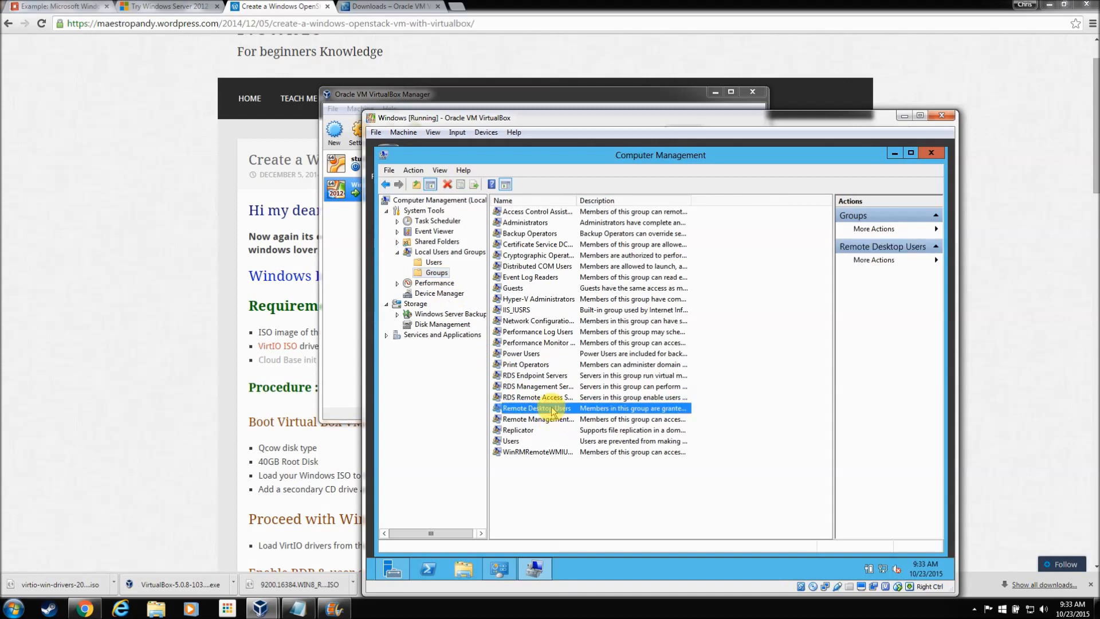
right_click(554, 411)
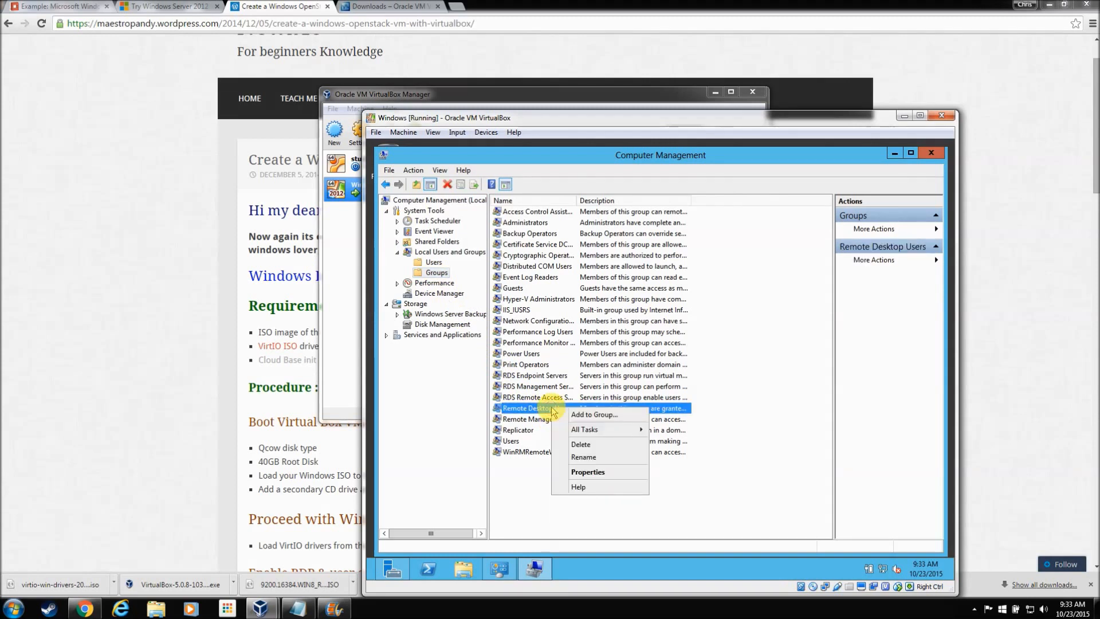
click(575, 415)
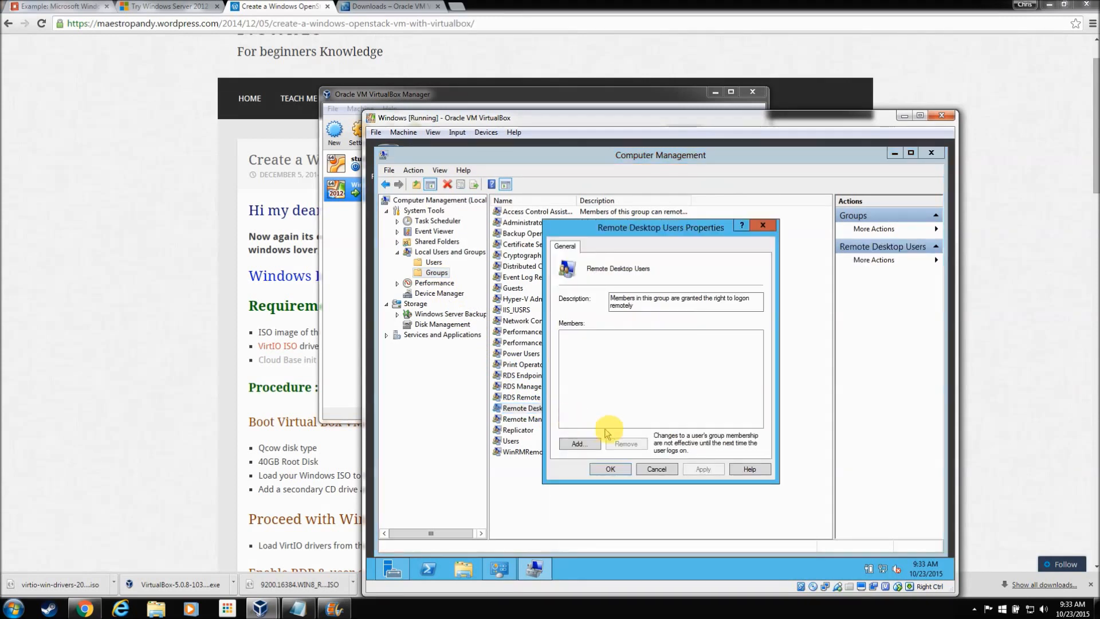
Step: Add the Administrator account as a group member, verifying the name, and save
click(579, 444)
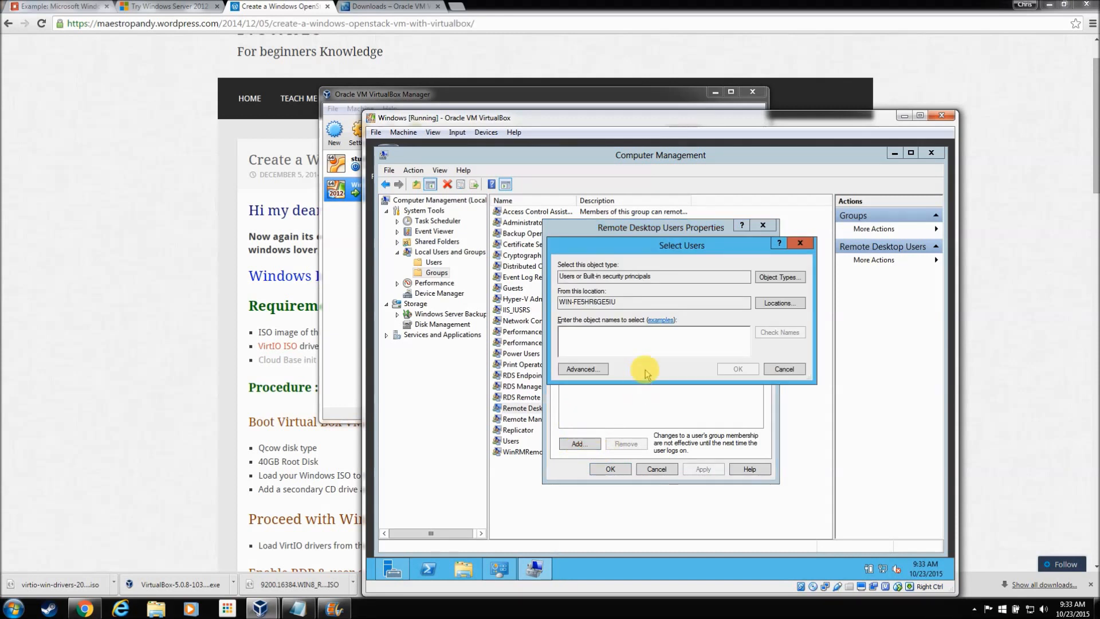
text(administrator)
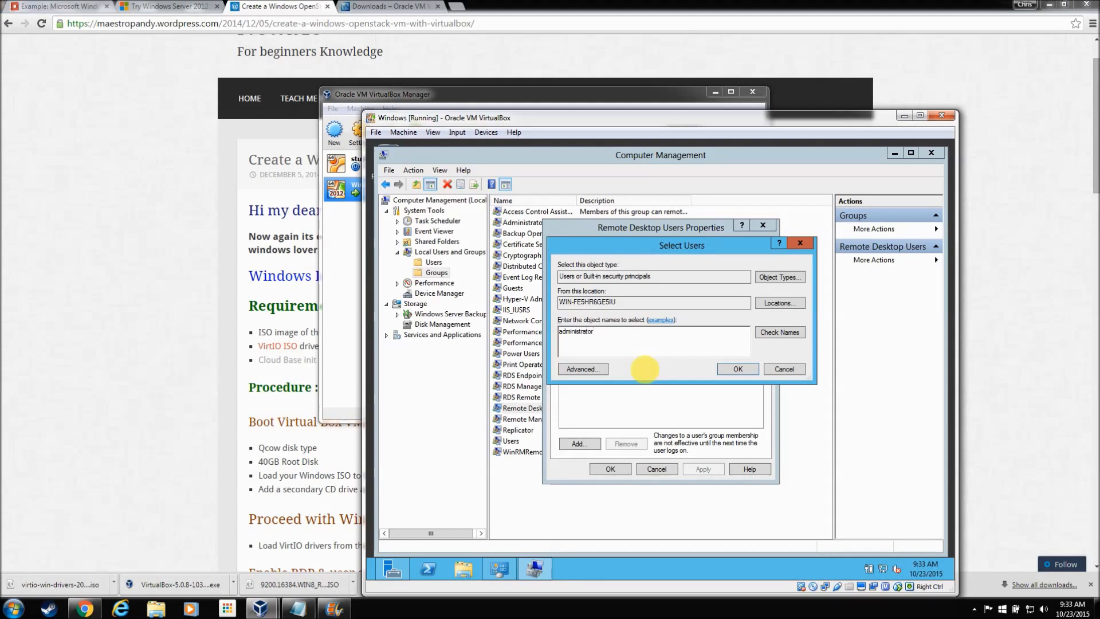
click(772, 334)
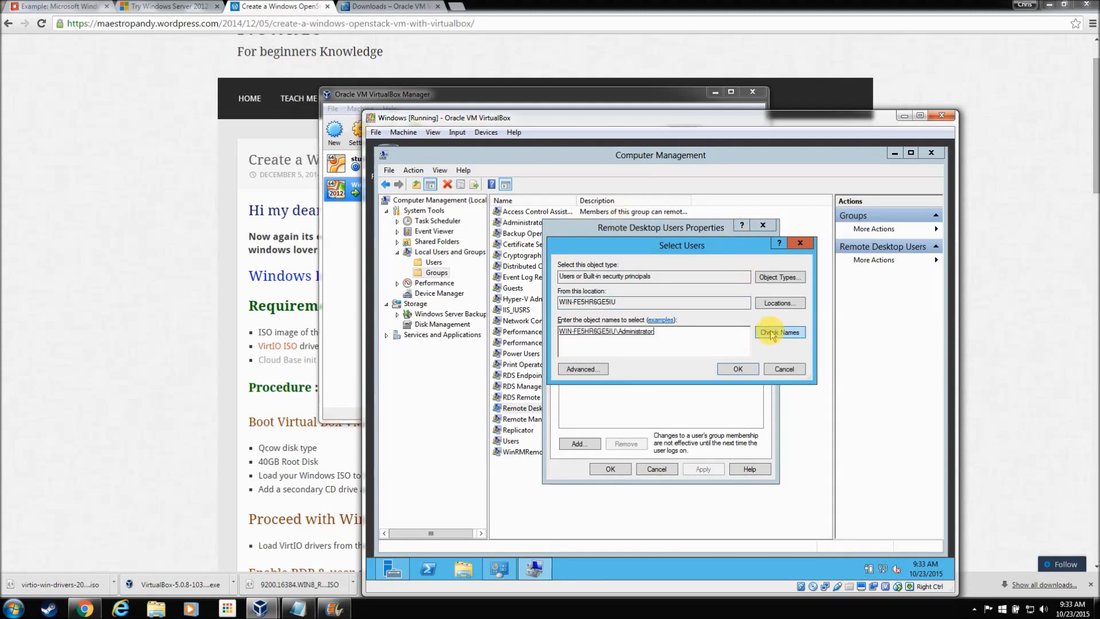
click(739, 372)
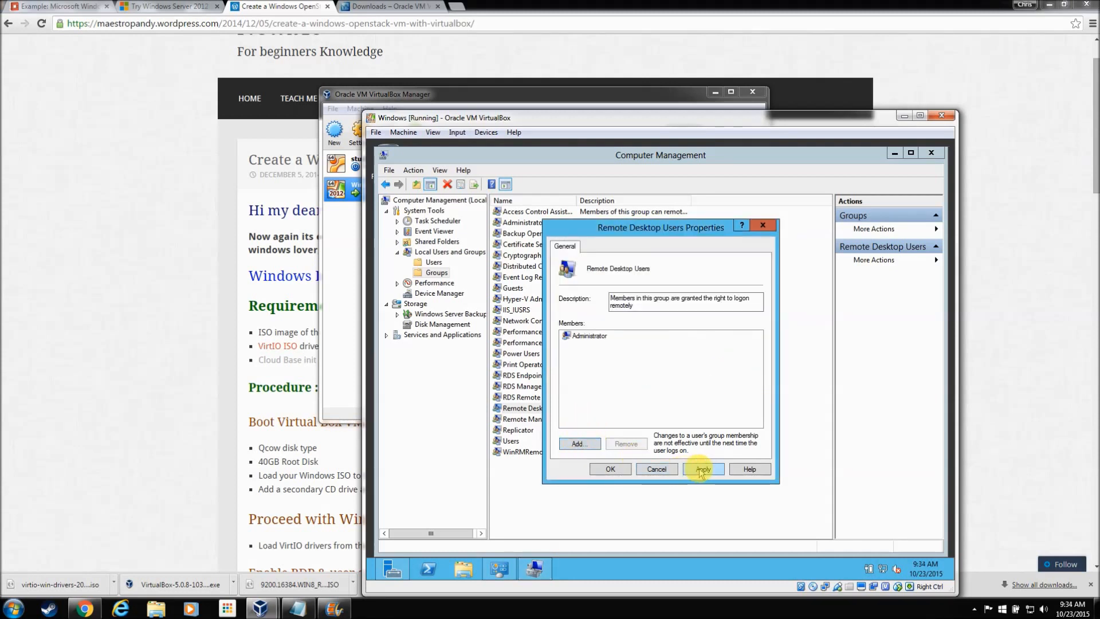
click(609, 469)
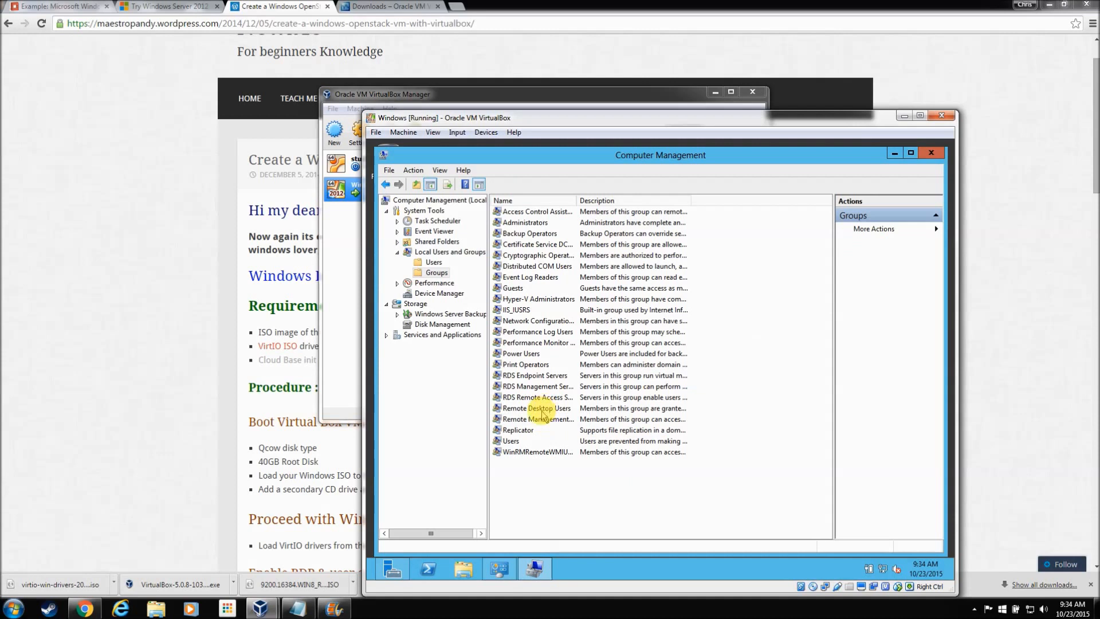
Step: Review the Administrator account's properties under Users, then close Computer Management
click(434, 262)
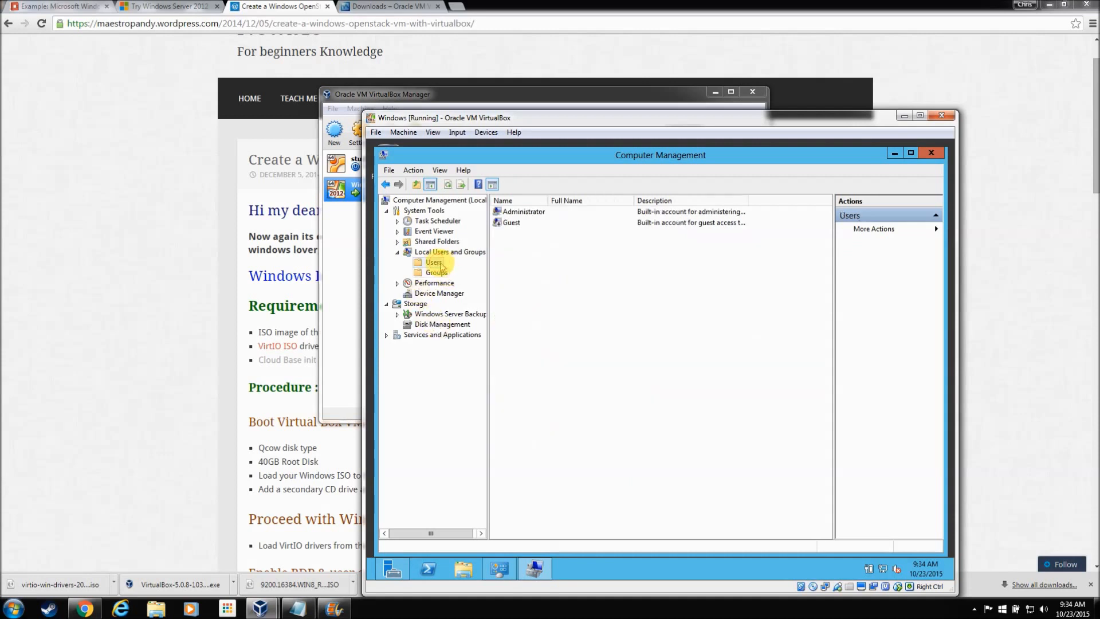
click(517, 215)
right_click(517, 215)
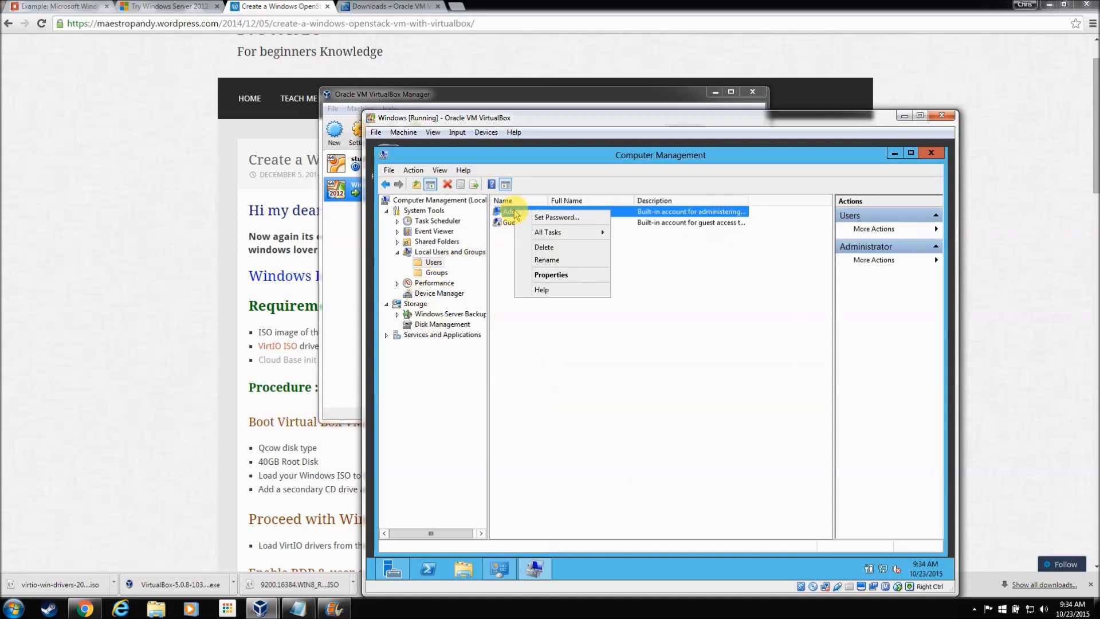
click(565, 277)
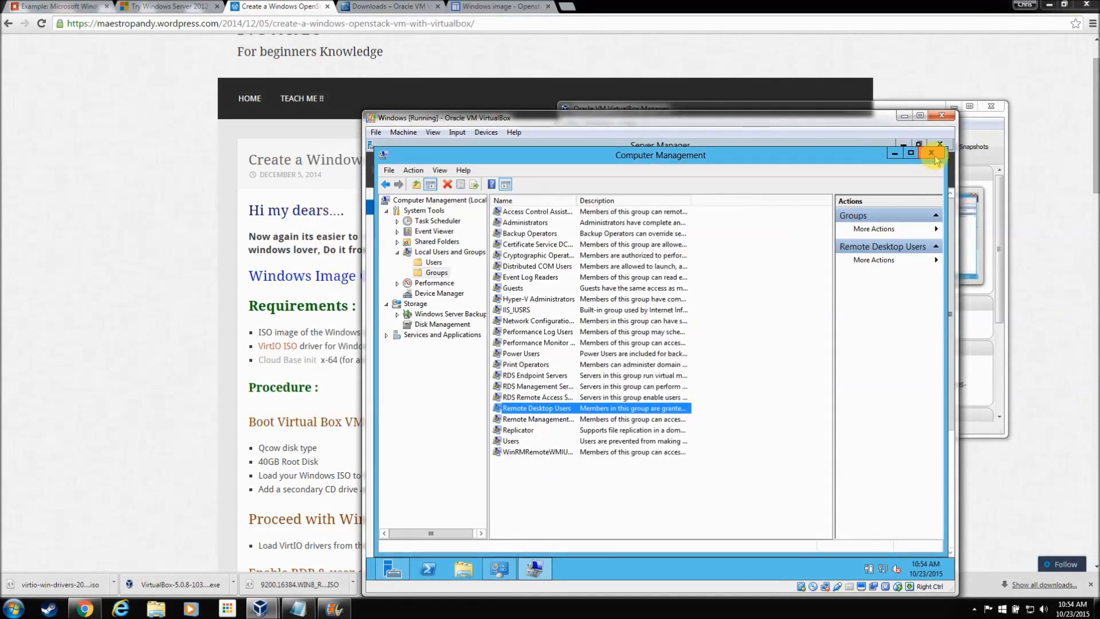
click(936, 150)
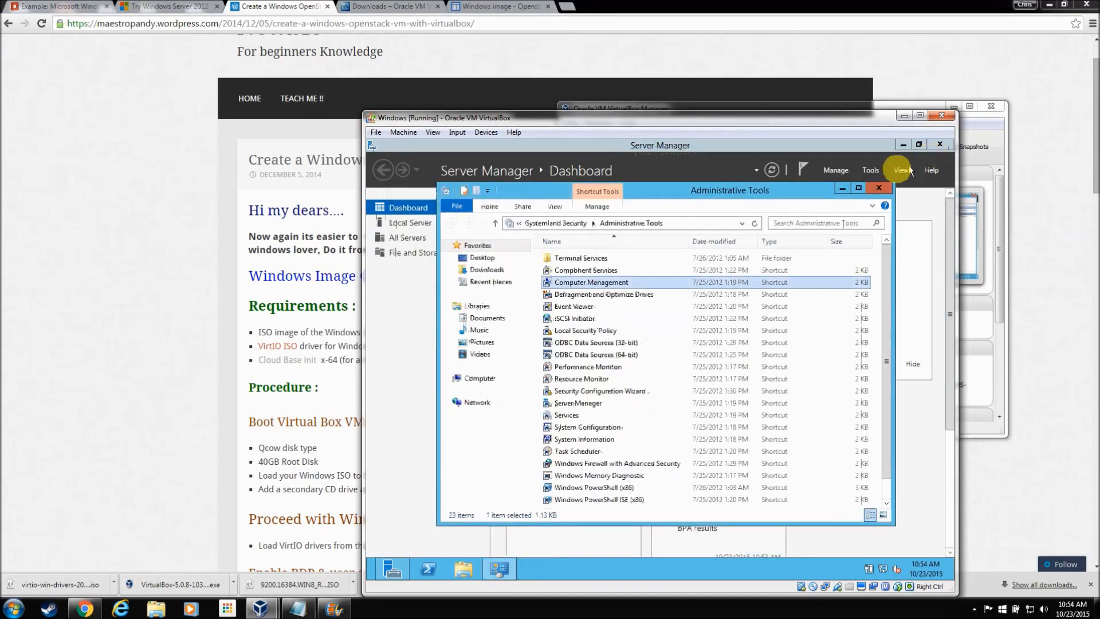
Step: From Computer's System Properties, enable Allow remote connections, accept the firewall notice, and apply
click(879, 188)
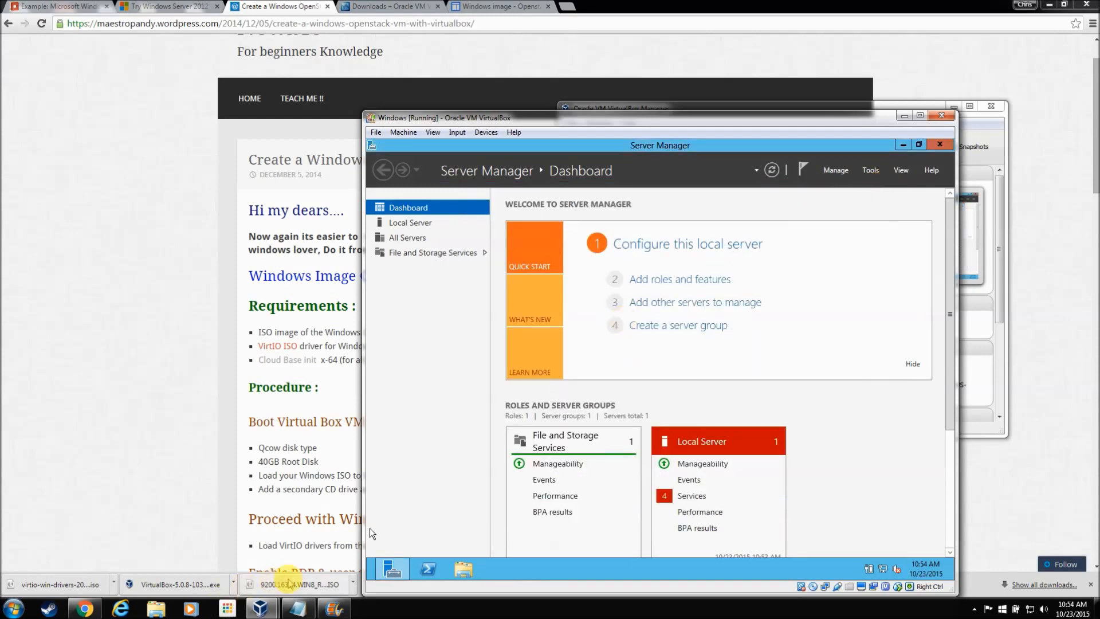
click(369, 570)
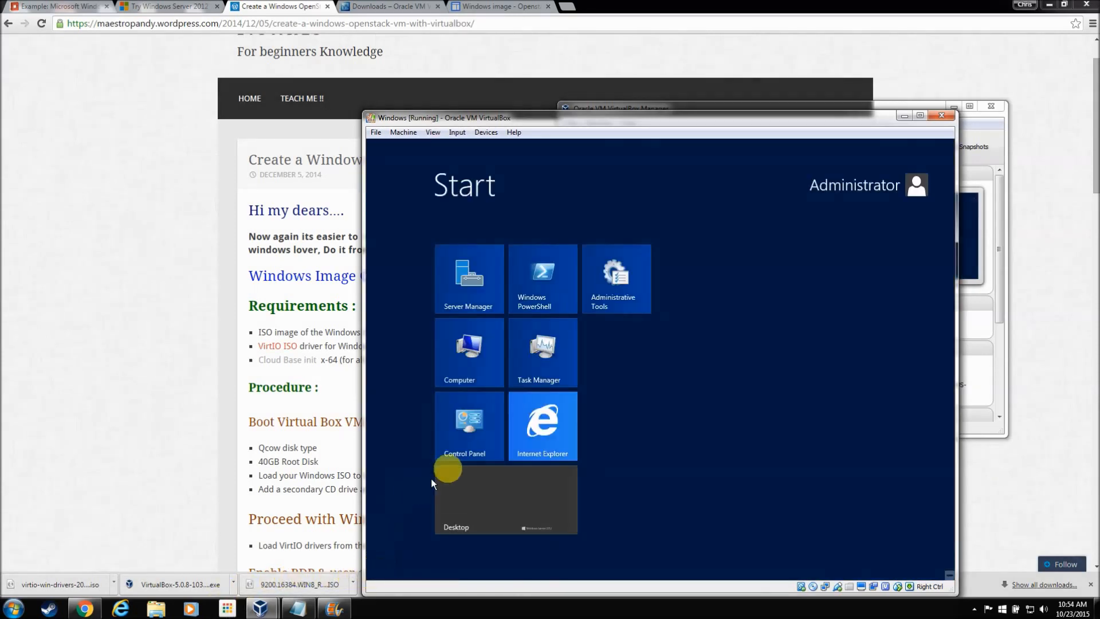
click(481, 373)
click(486, 377)
right_click(486, 377)
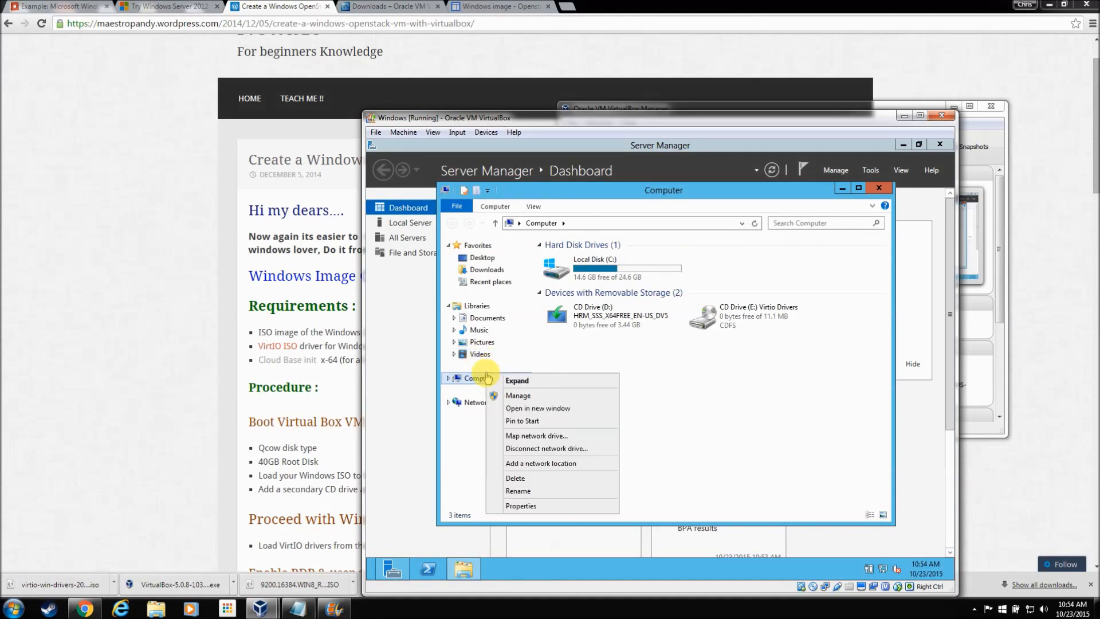
click(522, 512)
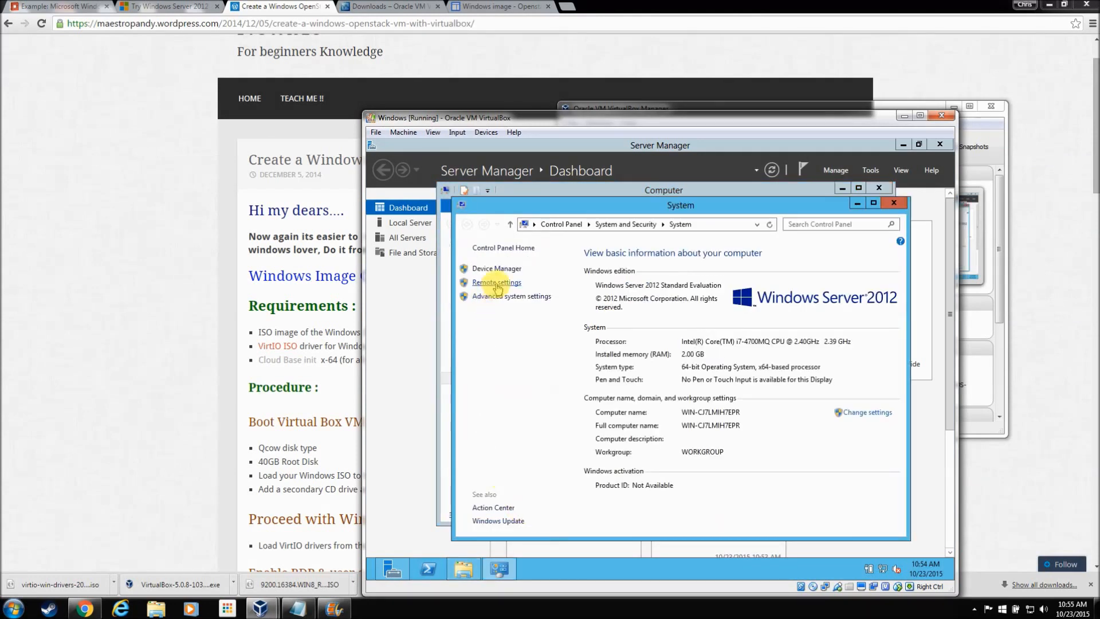
click(497, 283)
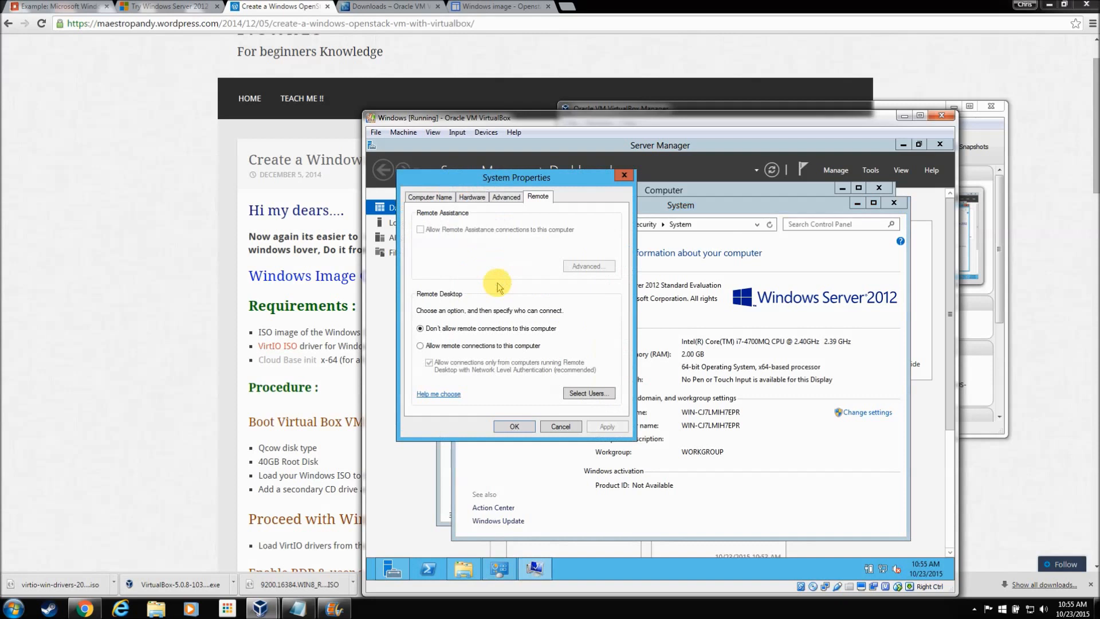
click(419, 346)
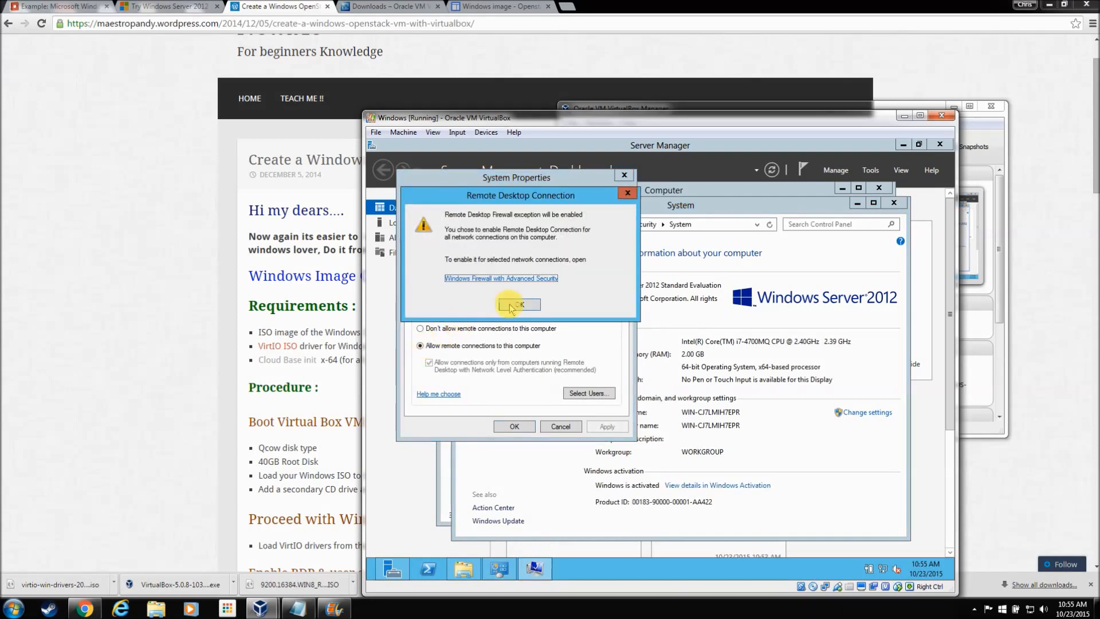
click(519, 302)
click(619, 427)
click(516, 427)
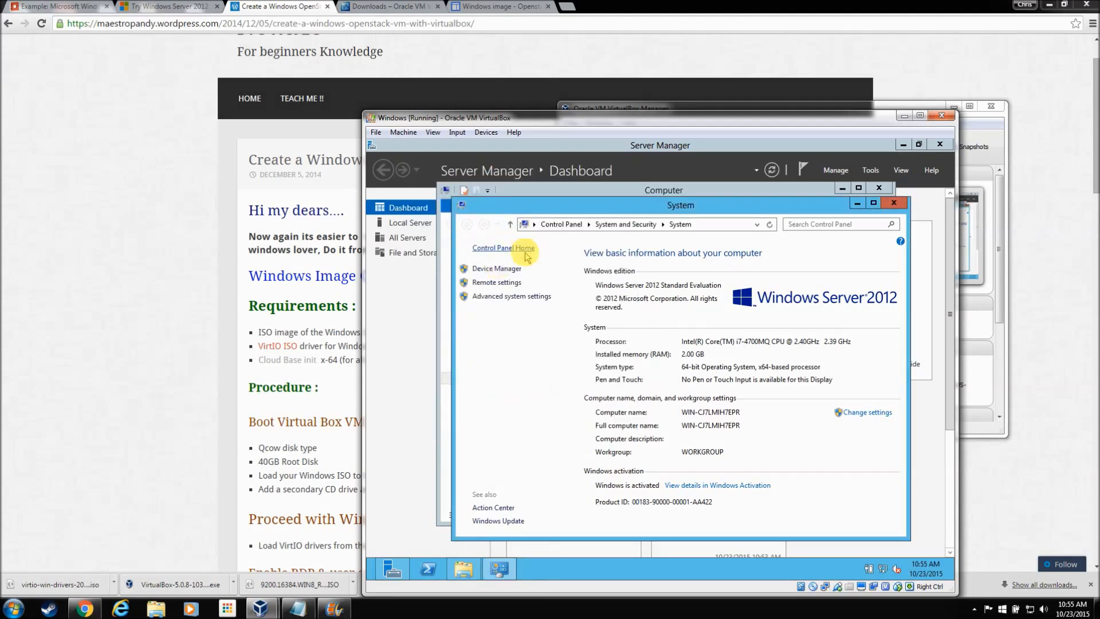
Step: In Control Panel > System and Security, turn Windows Firewall off for private and public networks
click(564, 224)
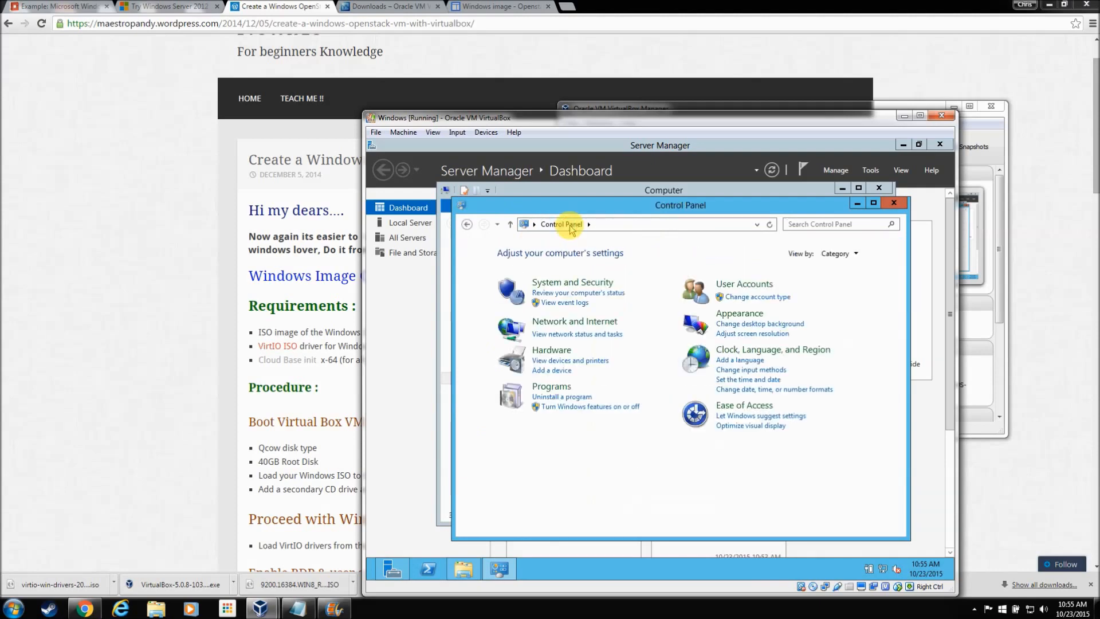
click(572, 283)
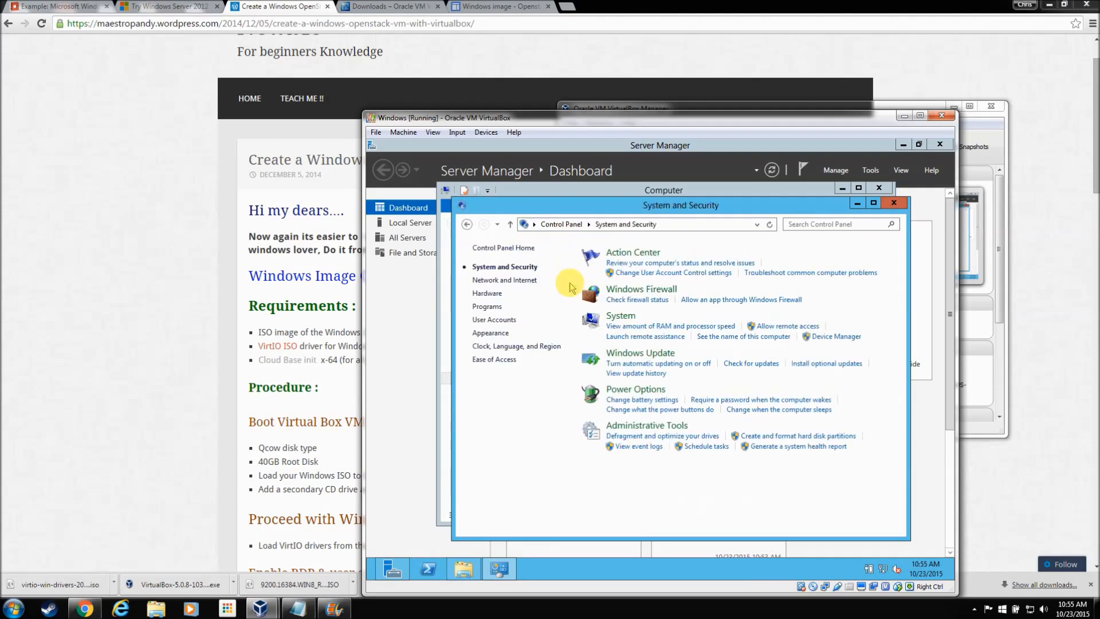
click(638, 293)
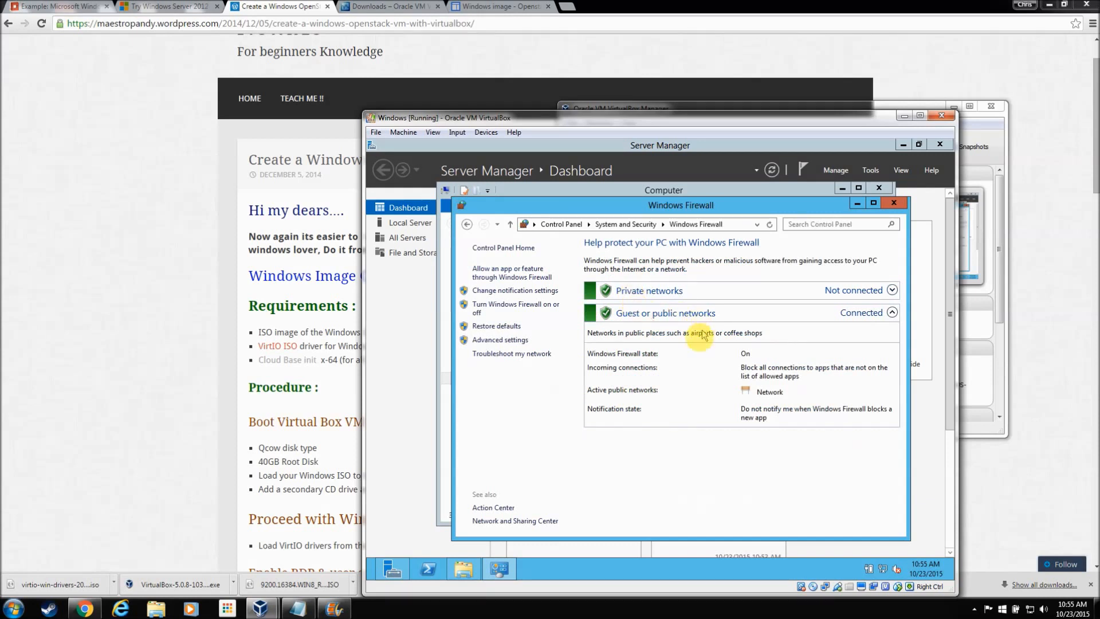
click(526, 306)
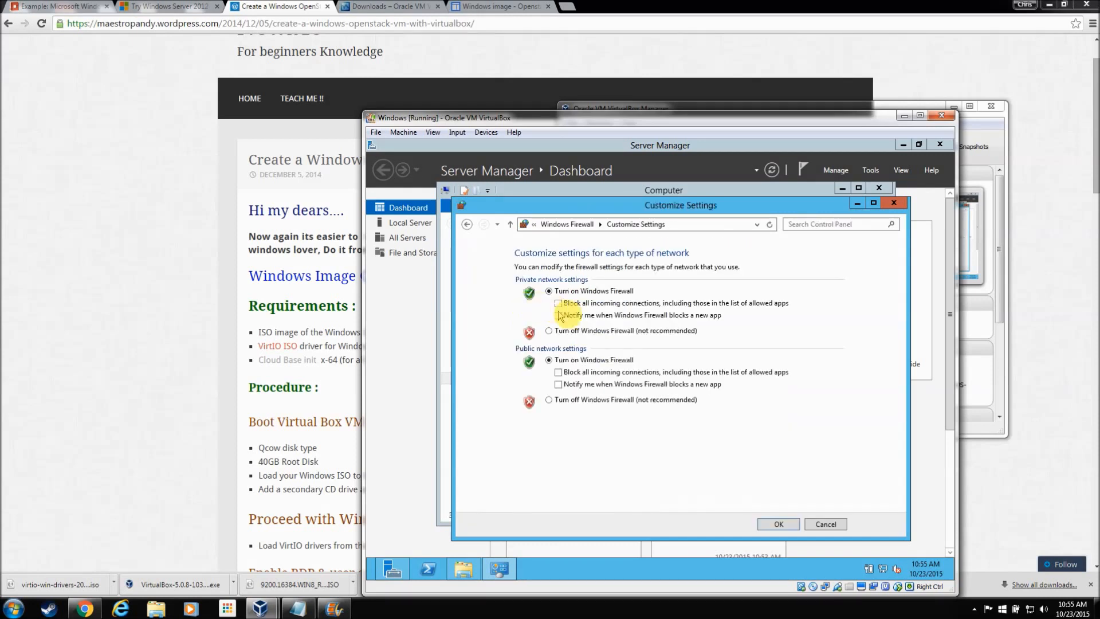
click(549, 331)
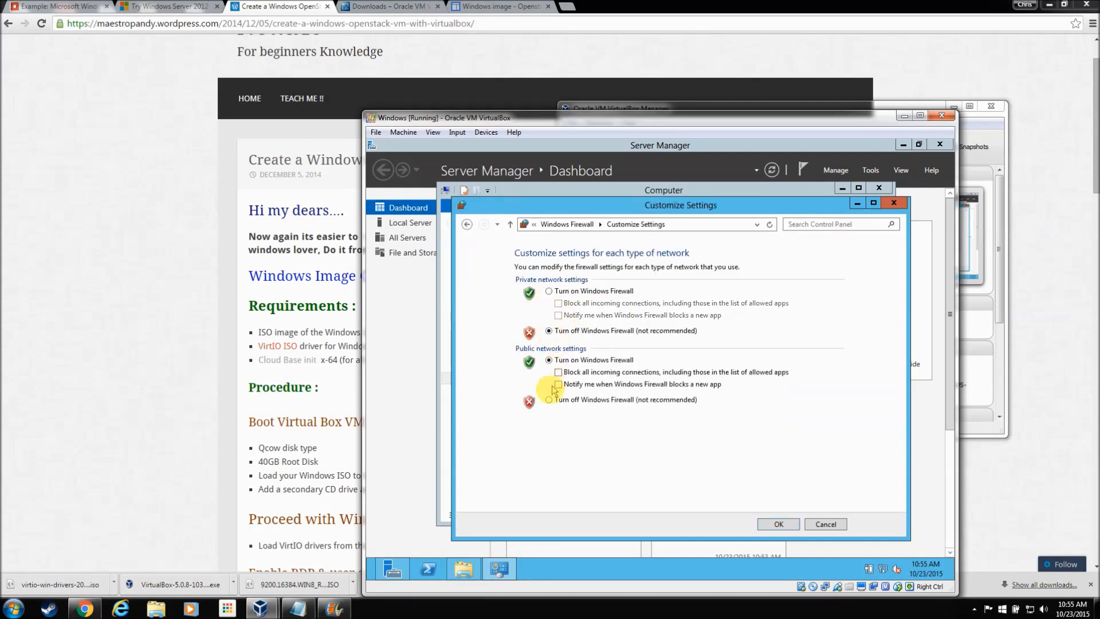
click(549, 399)
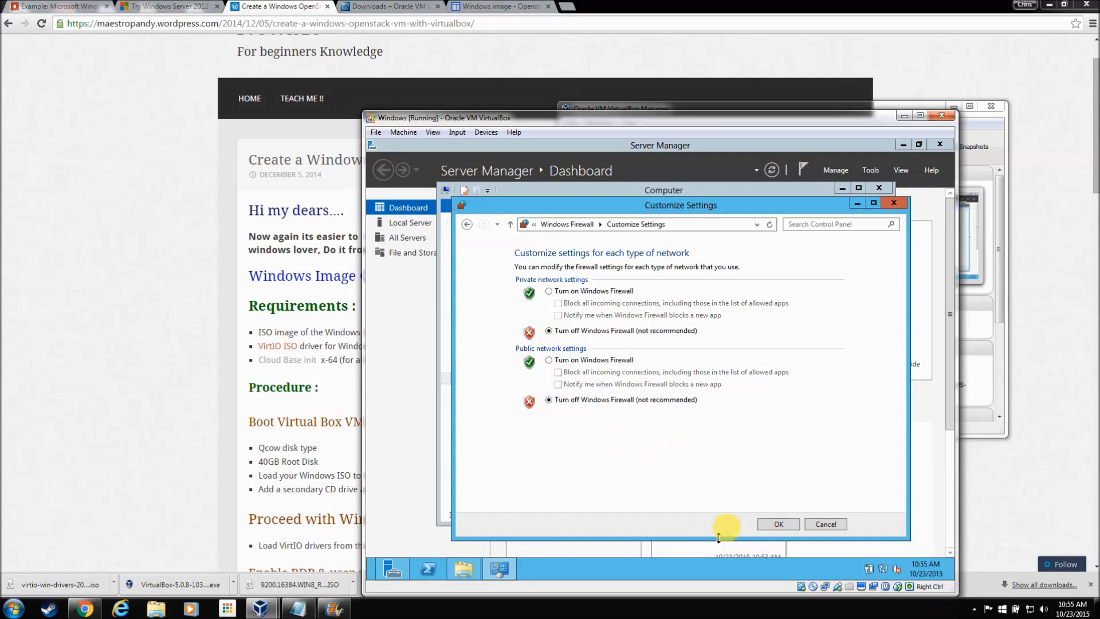
click(774, 525)
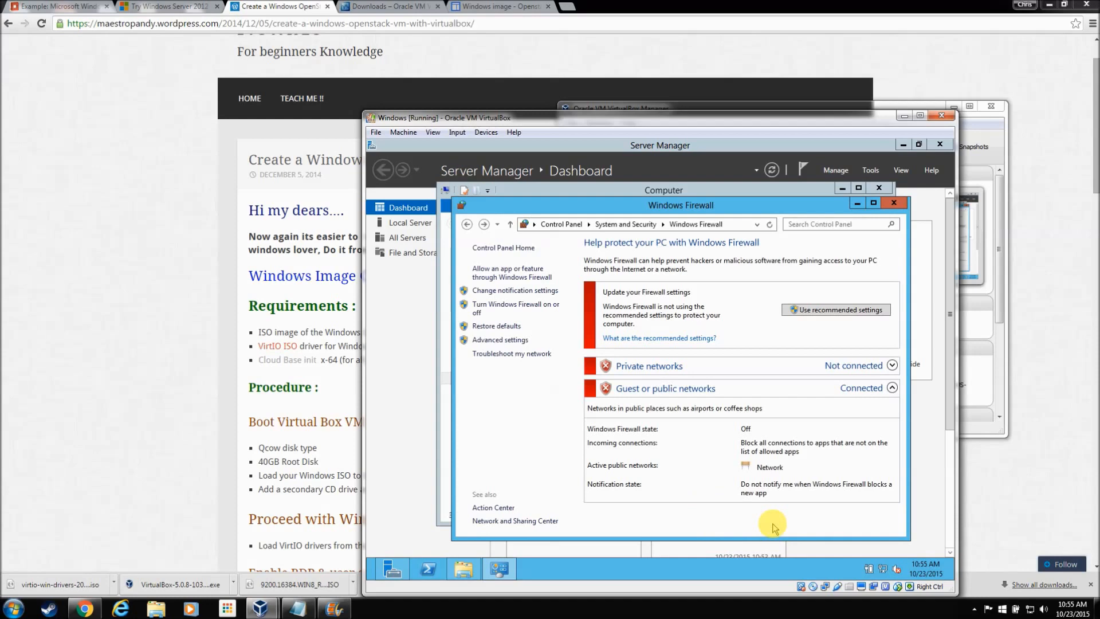
click(893, 203)
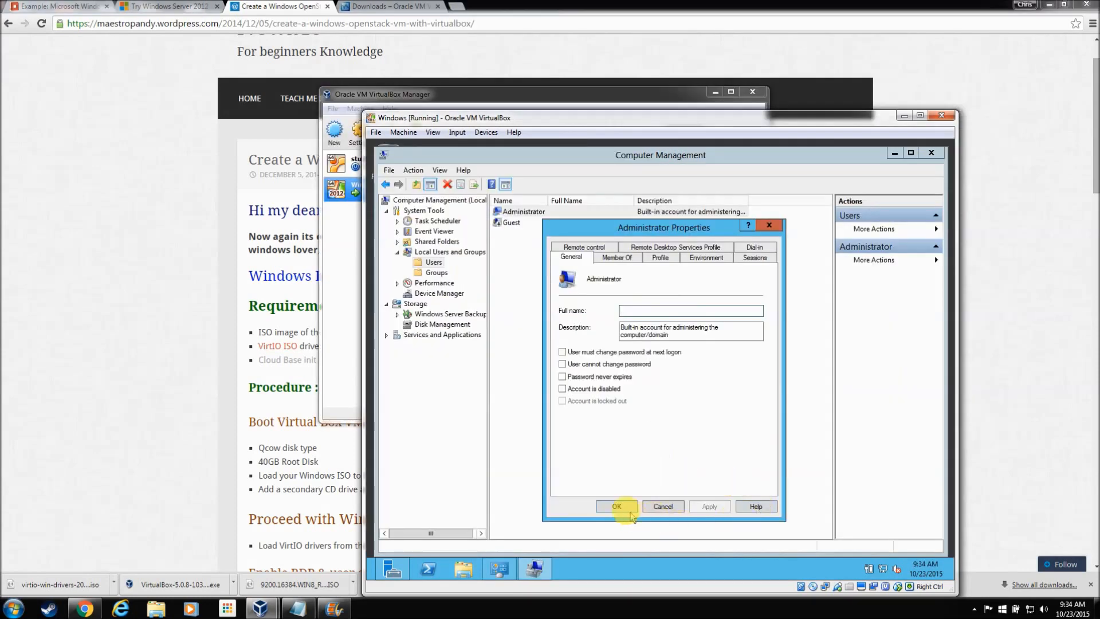
Step: Close the leftover admin windows and launch Internet Explorer with the recommended security settings
click(628, 513)
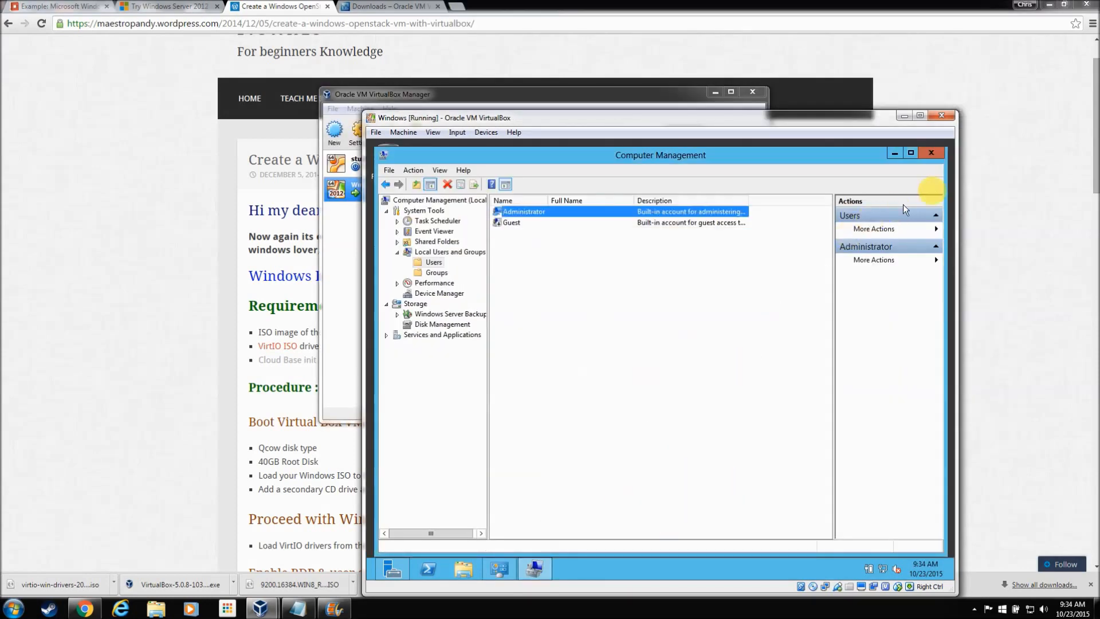
click(942, 156)
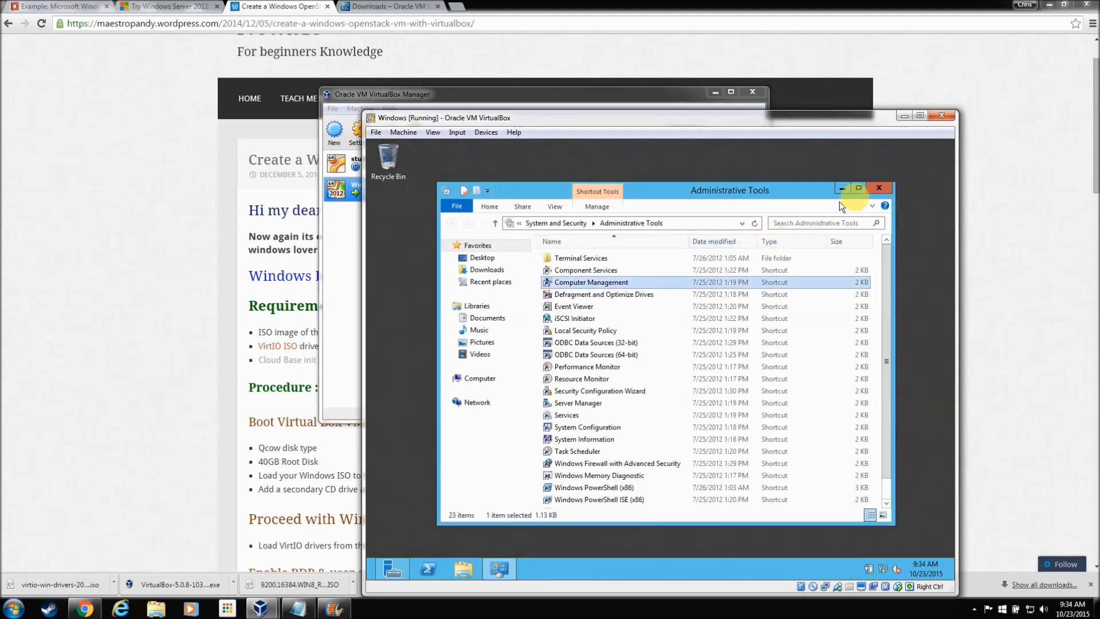
click(887, 185)
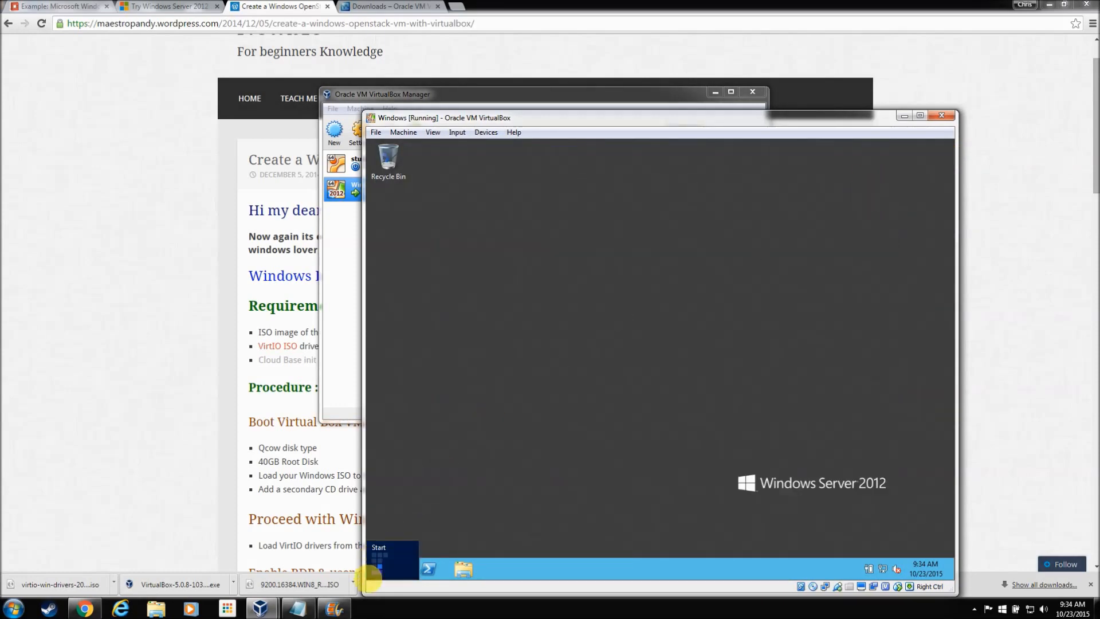
click(376, 573)
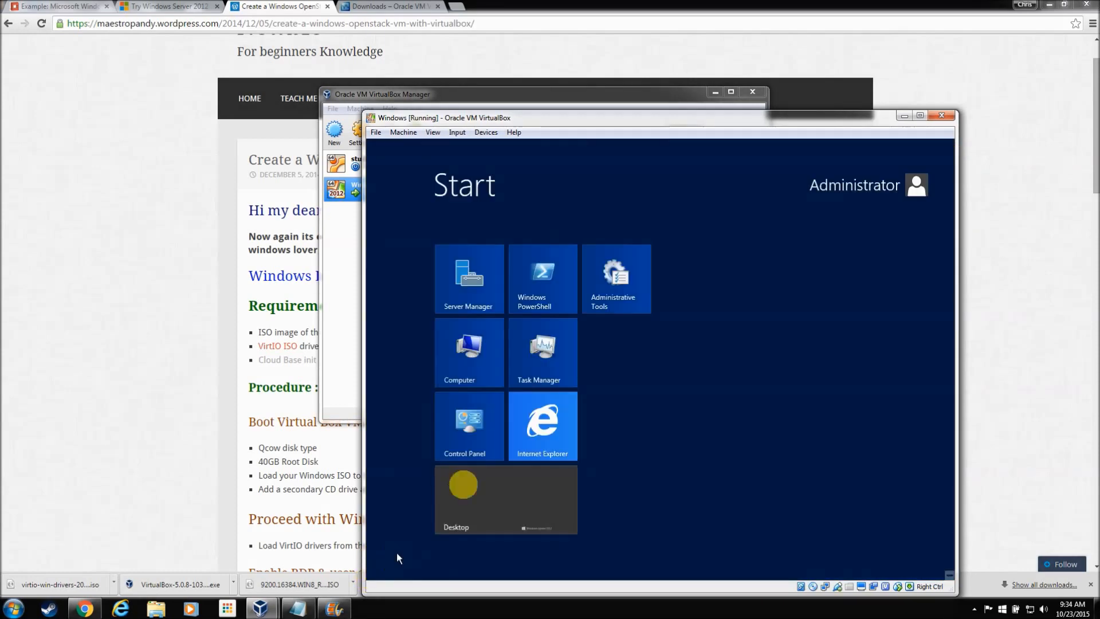
click(557, 414)
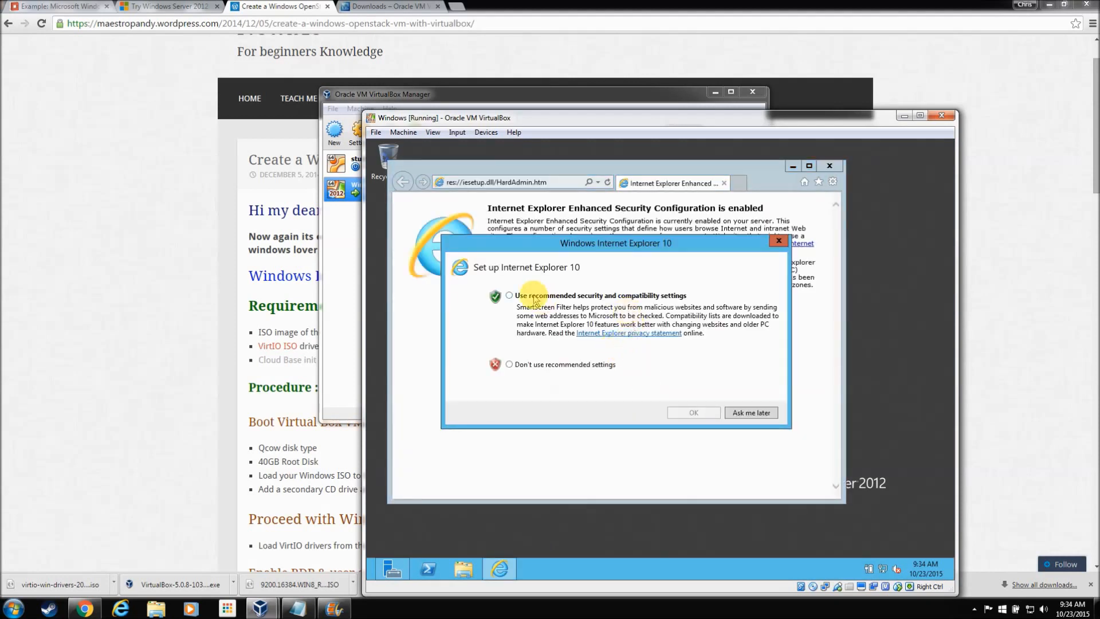
click(532, 296)
click(694, 413)
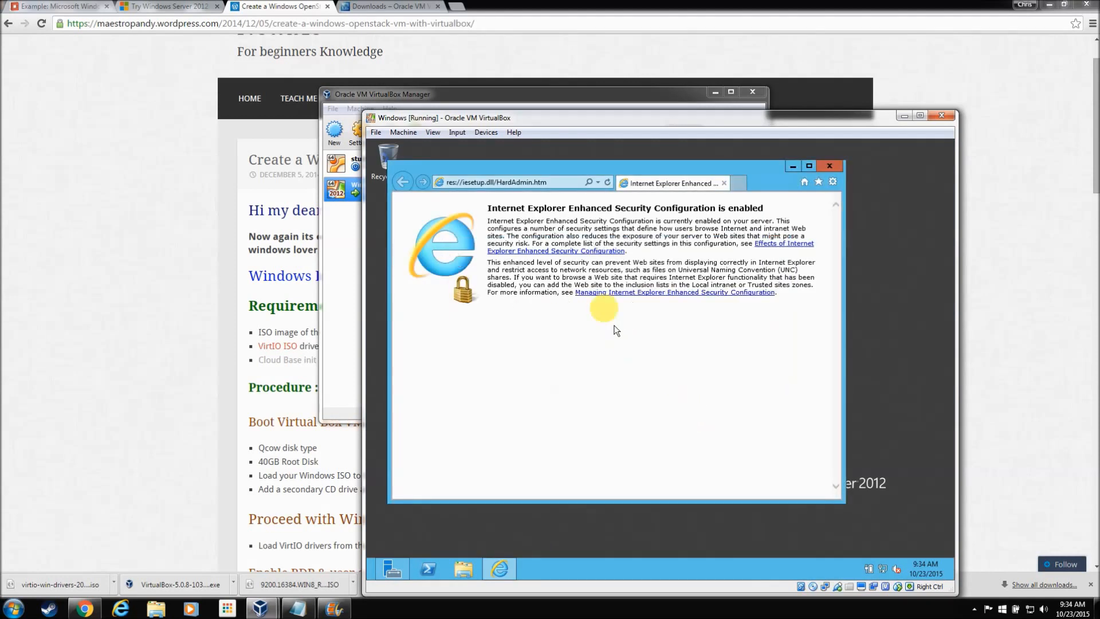
Step: Load google.com, add it to Trusted sites, and maximize the browser
click(526, 184)
text(googl)
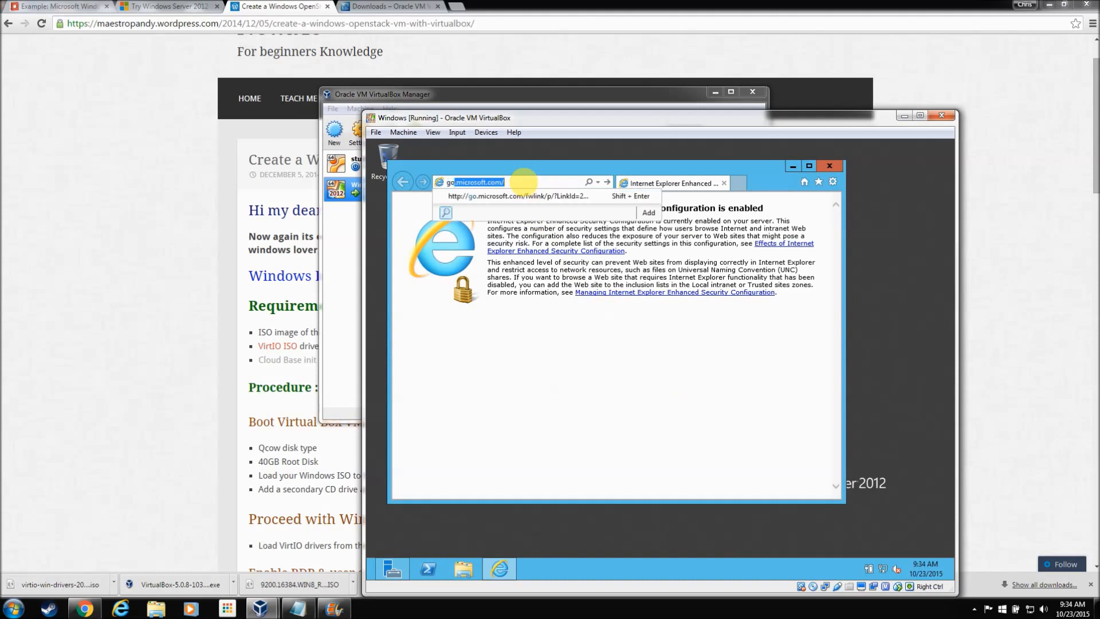
text(e.c)
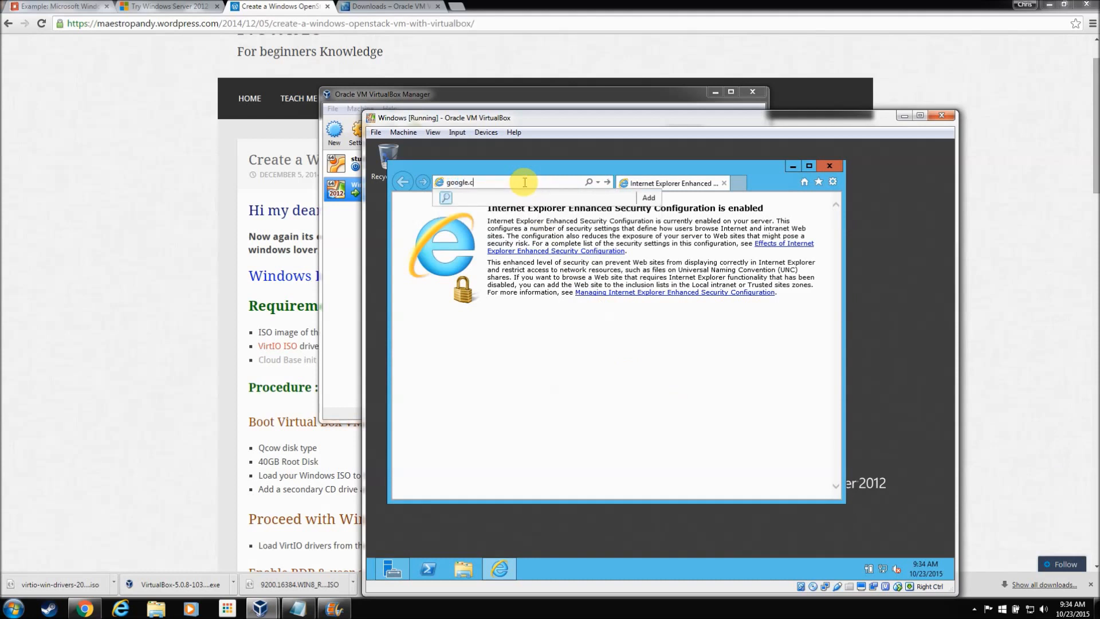
text(om)
key(Return)
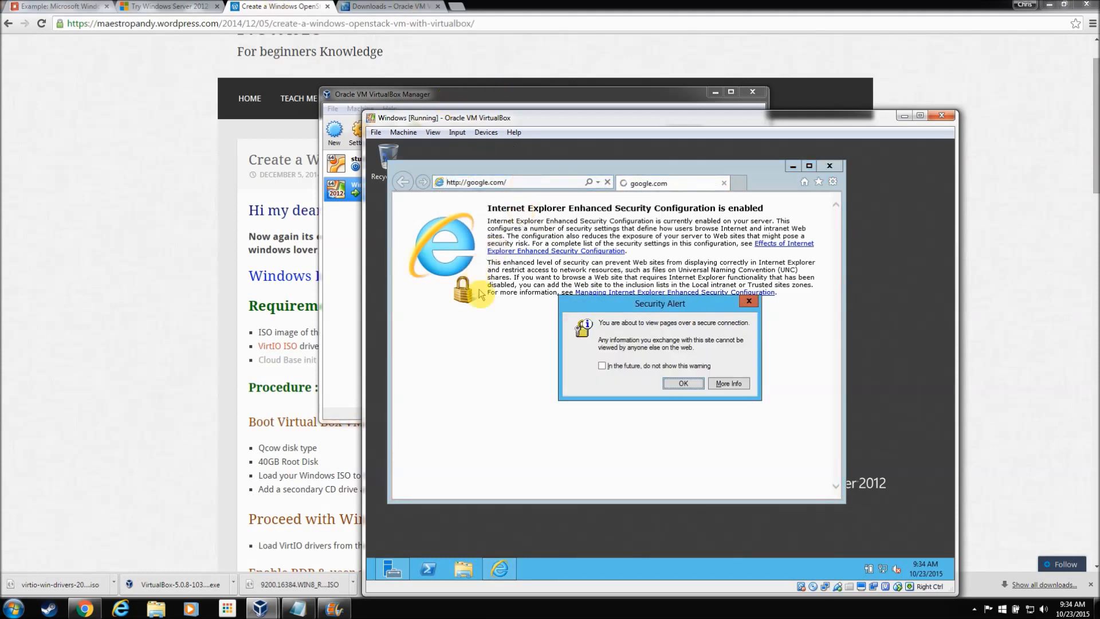
click(691, 383)
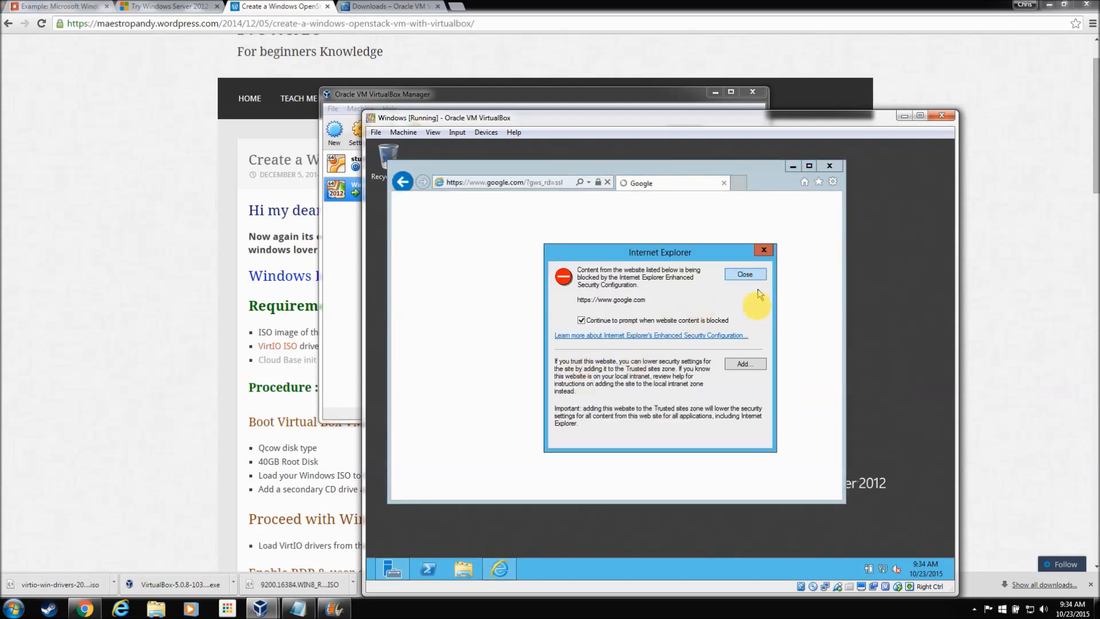
click(737, 337)
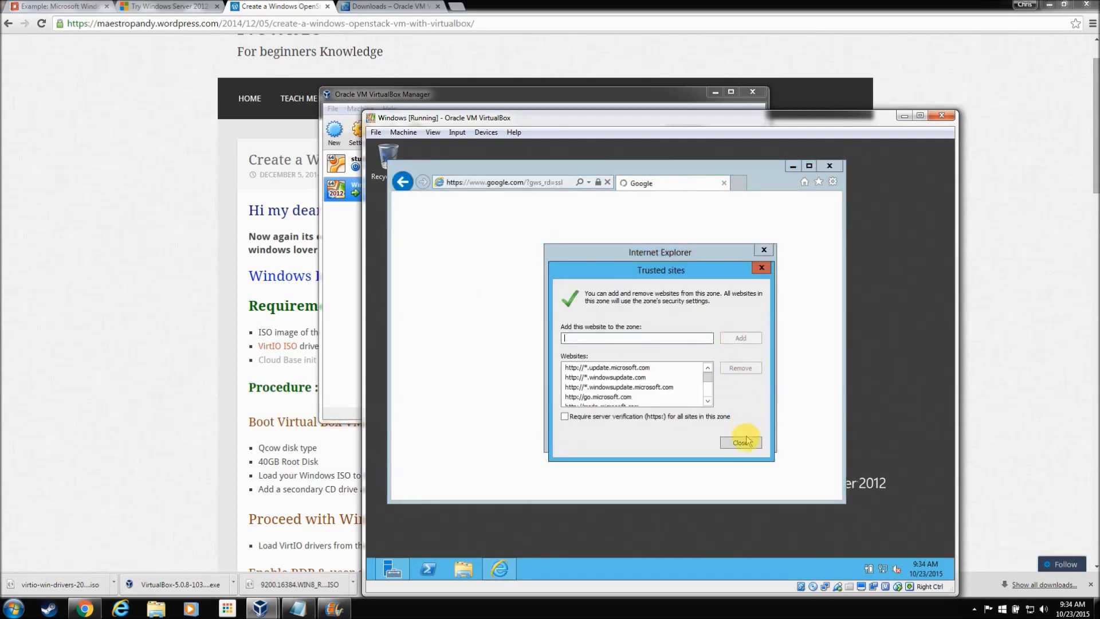
click(745, 437)
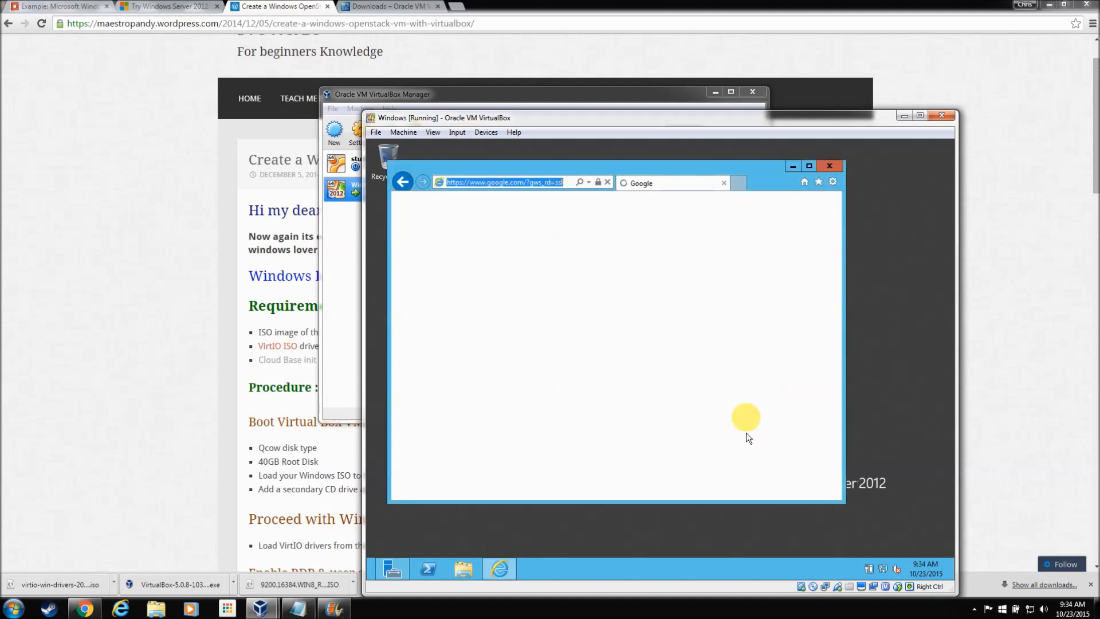
click(809, 166)
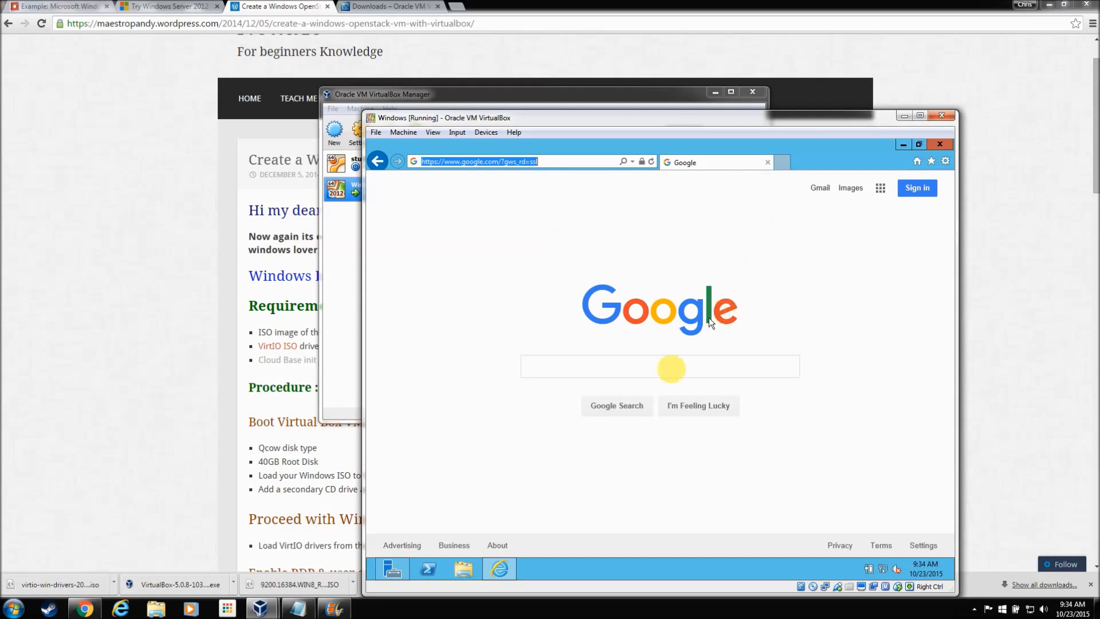
Step: Reopen Internet Explorer, reload google.com, and dismiss the content-blocked warnings
click(670, 370)
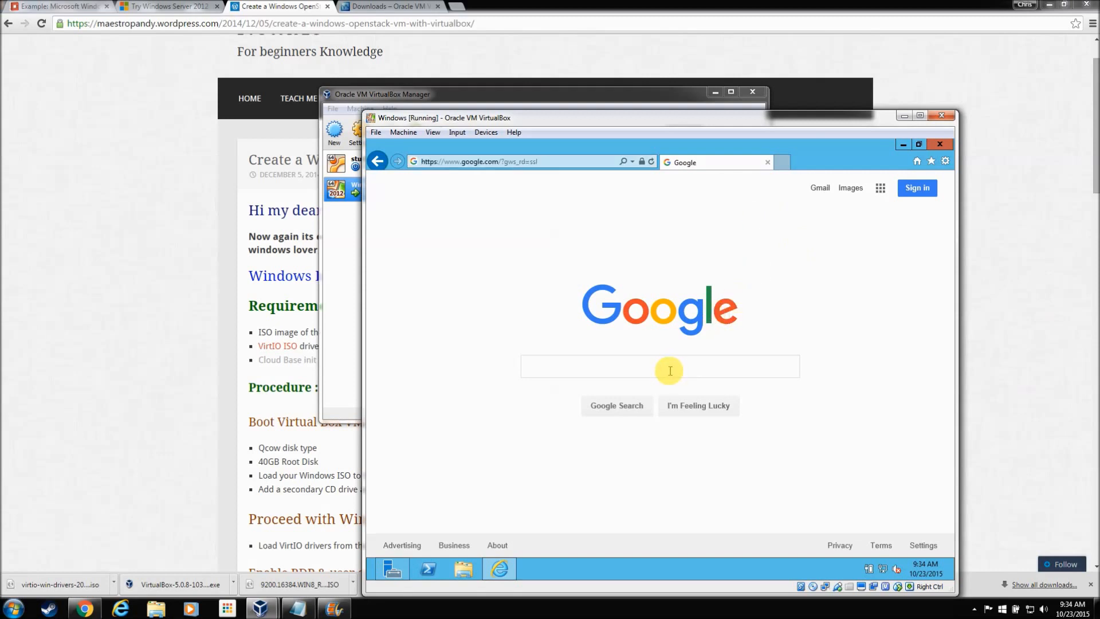
click(548, 161)
click(560, 162)
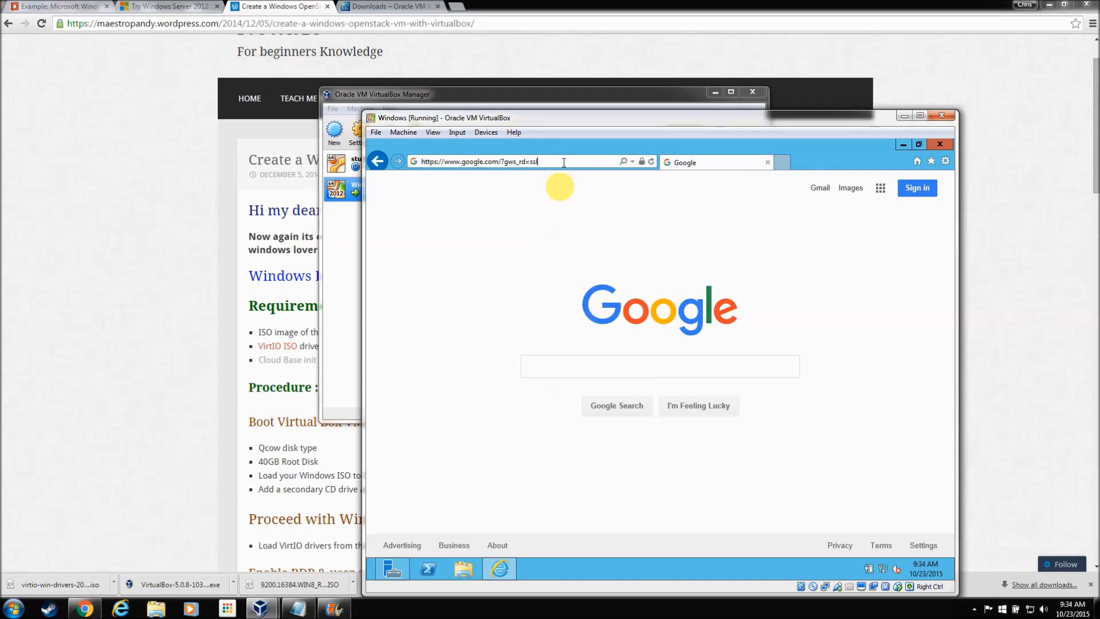
click(597, 364)
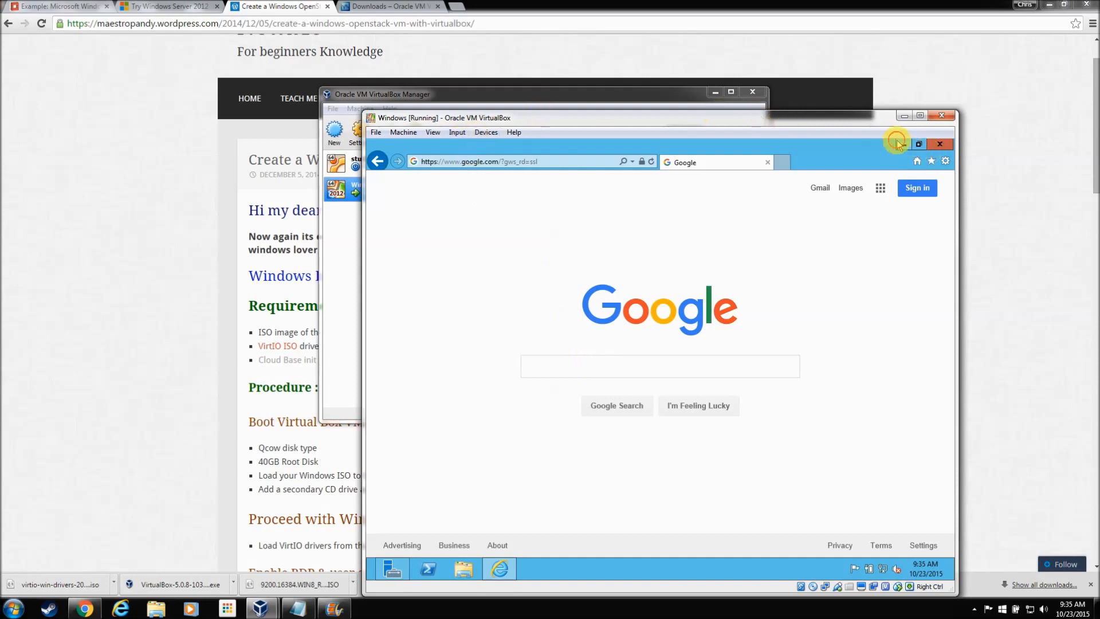
click(931, 143)
click(511, 572)
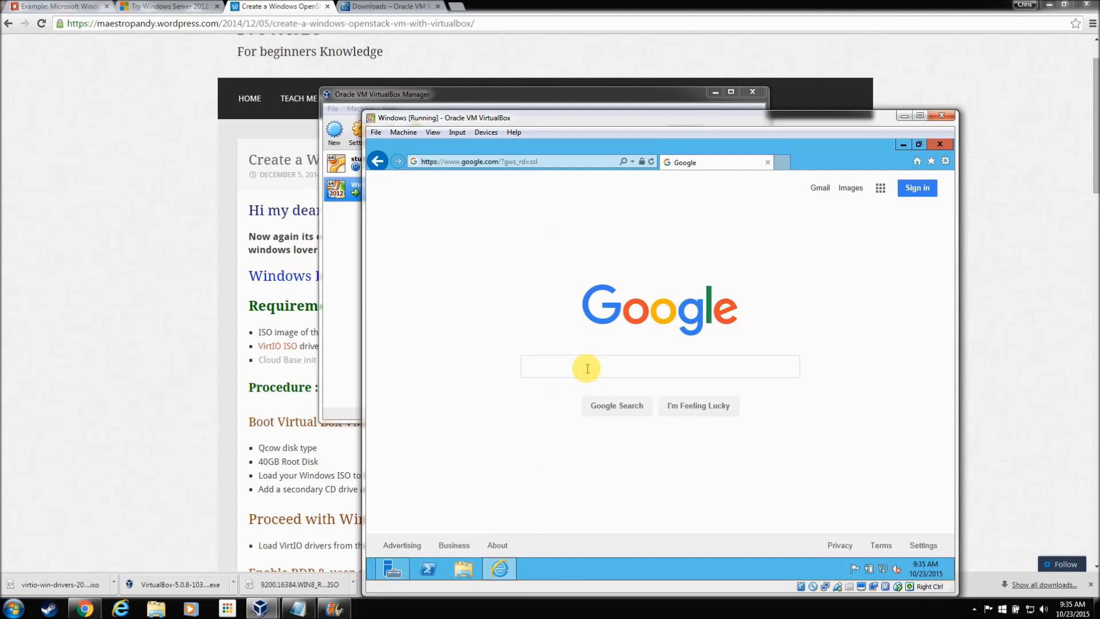
click(598, 407)
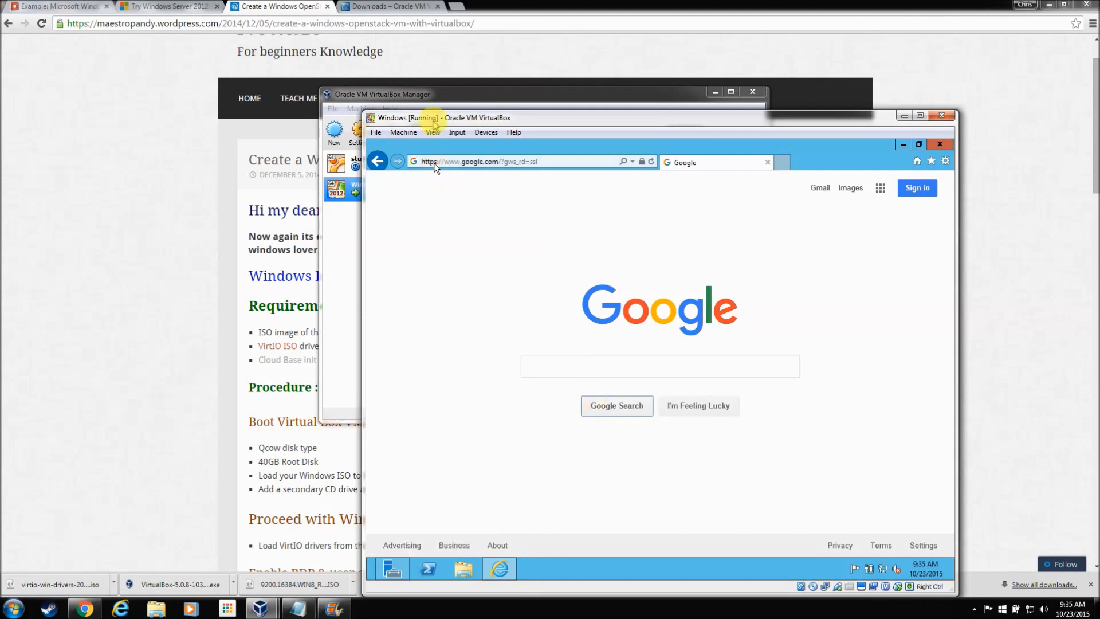
click(513, 161)
text(goo)
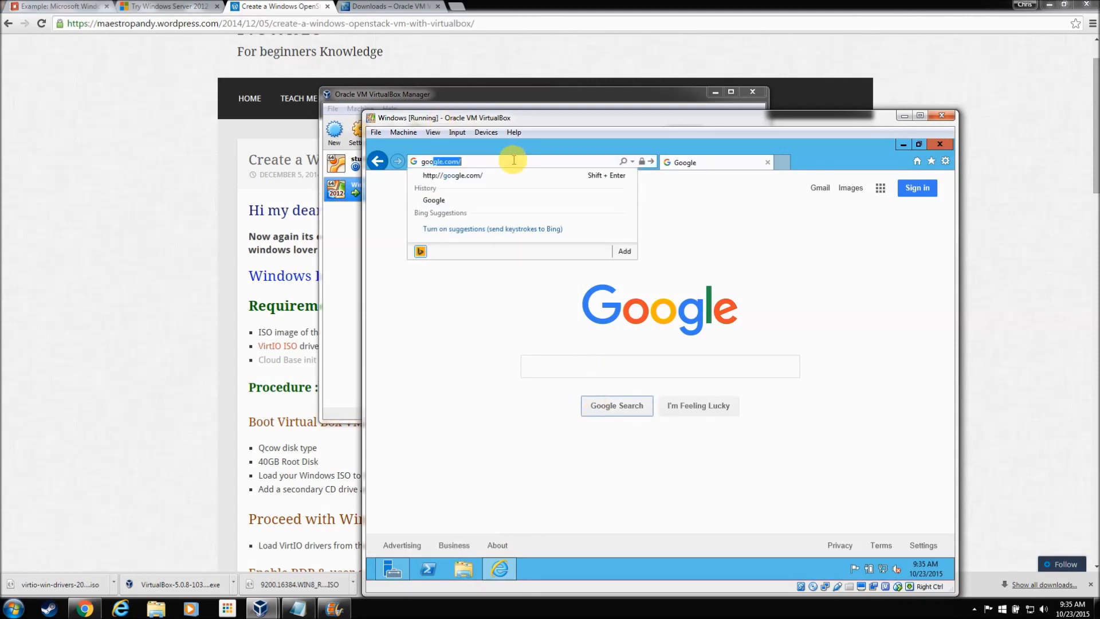
text(gle.co)
key(Return)
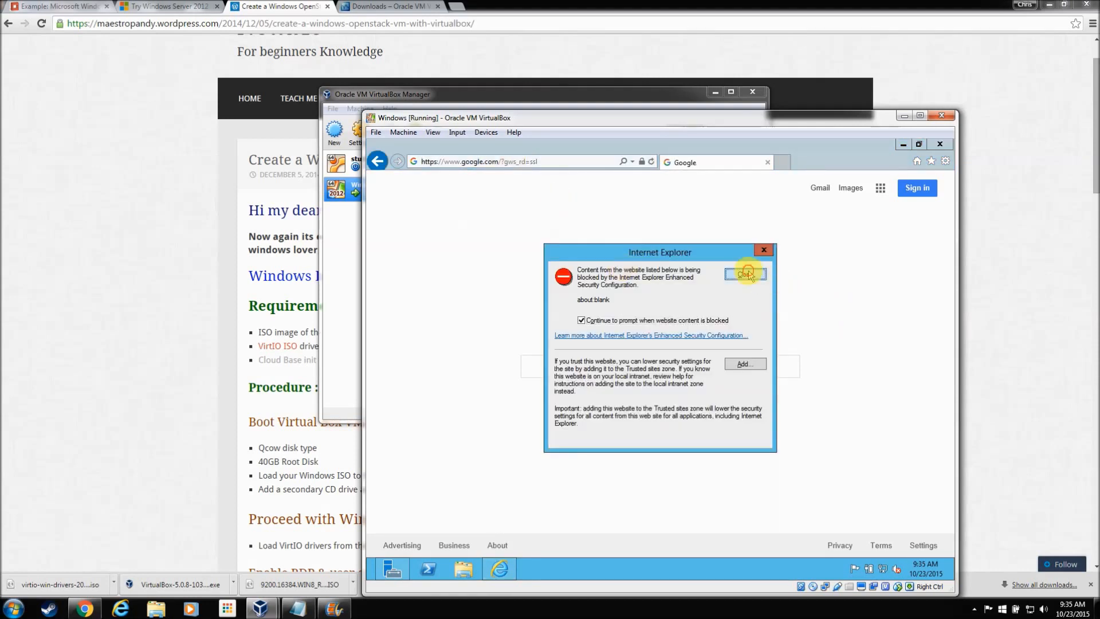
click(747, 274)
click(745, 276)
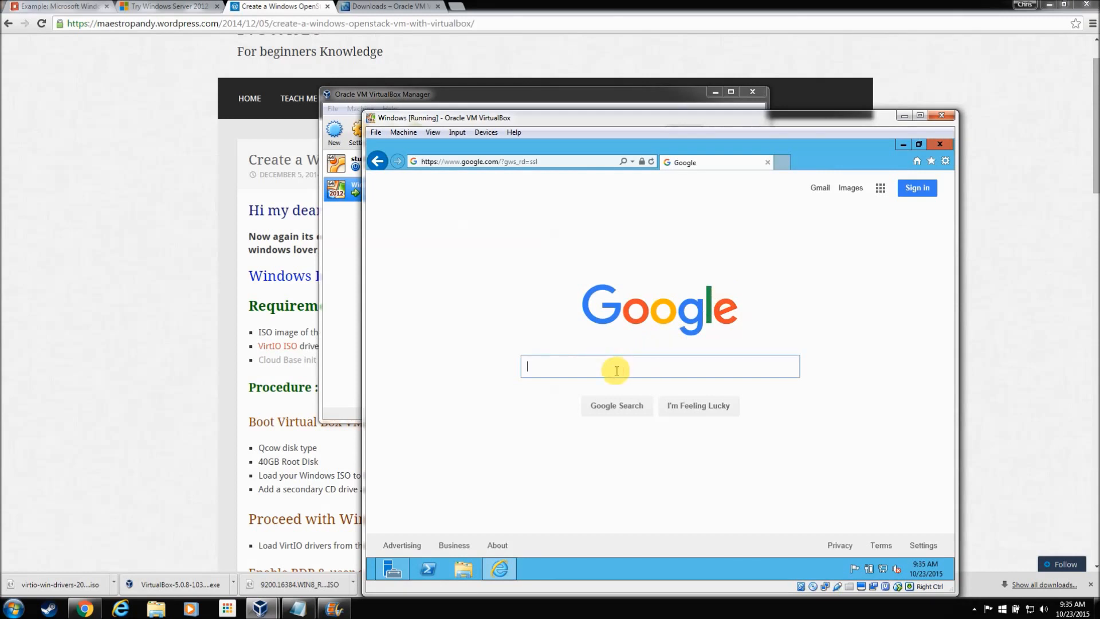
Step: Search 'openstack windows image create newbie', open the Newbie guide, and trust maestropandy.wordpress.com
text(op)
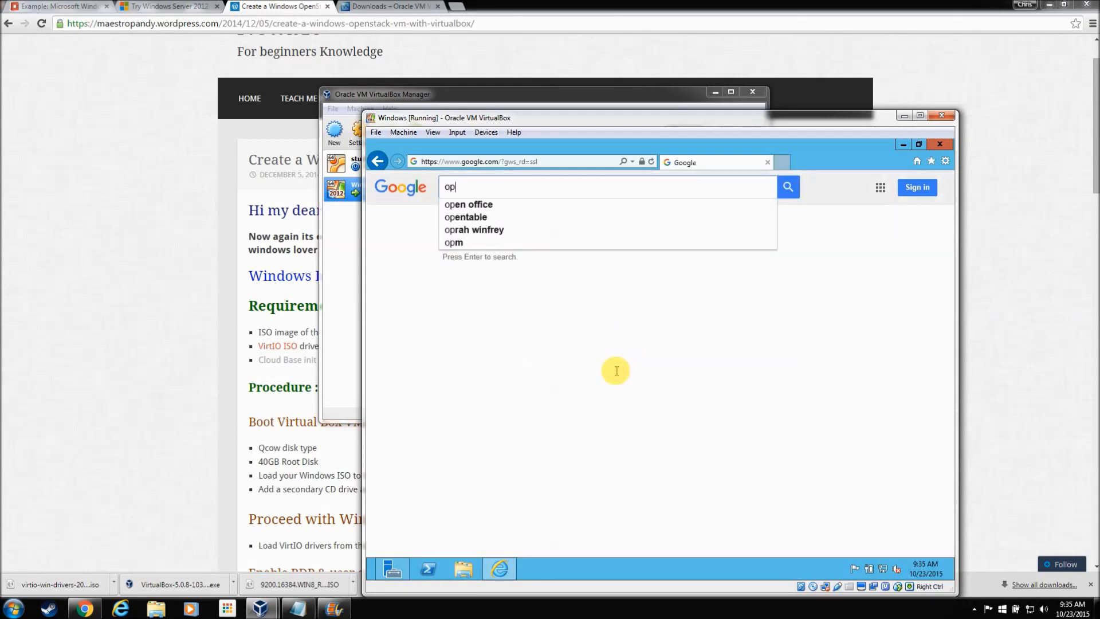
text(enstack )
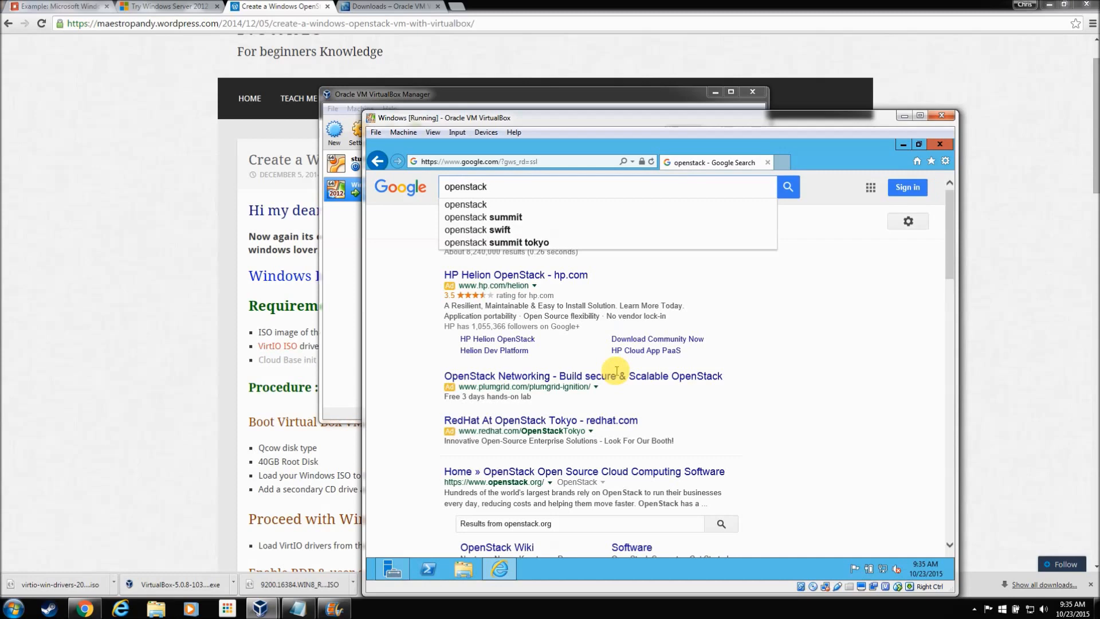
text(wi)
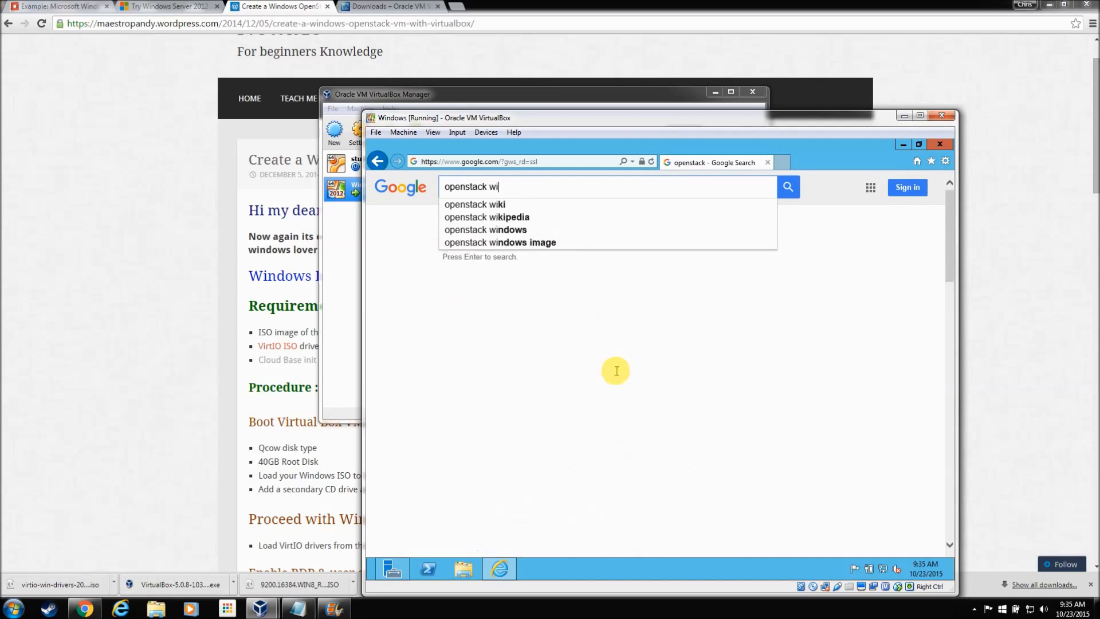
text(ndows image )
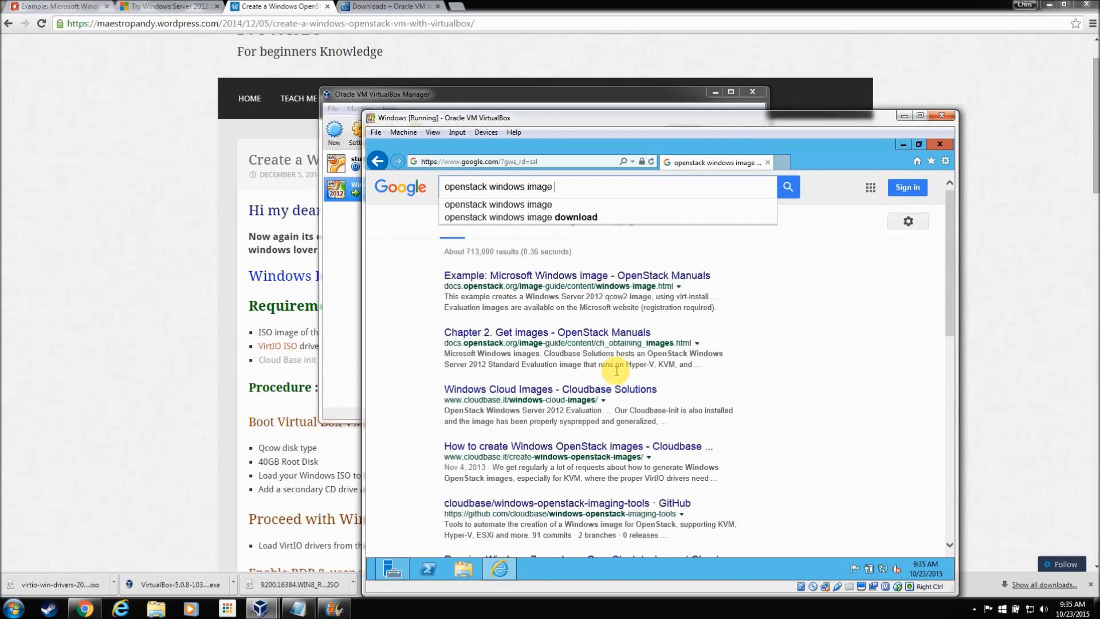
text(create newbie)
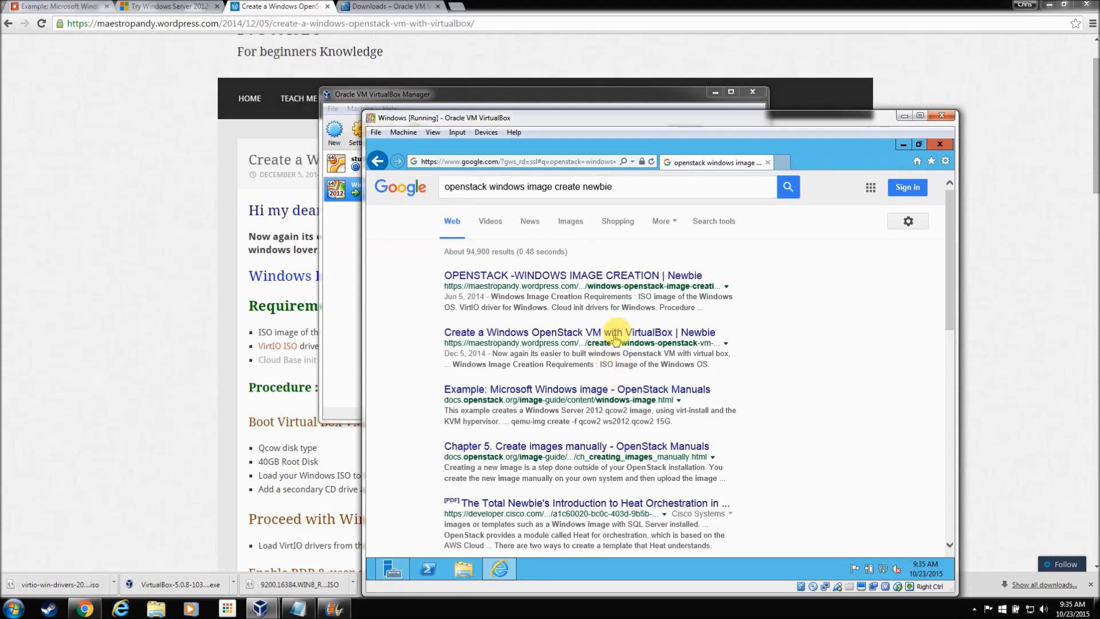
click(634, 337)
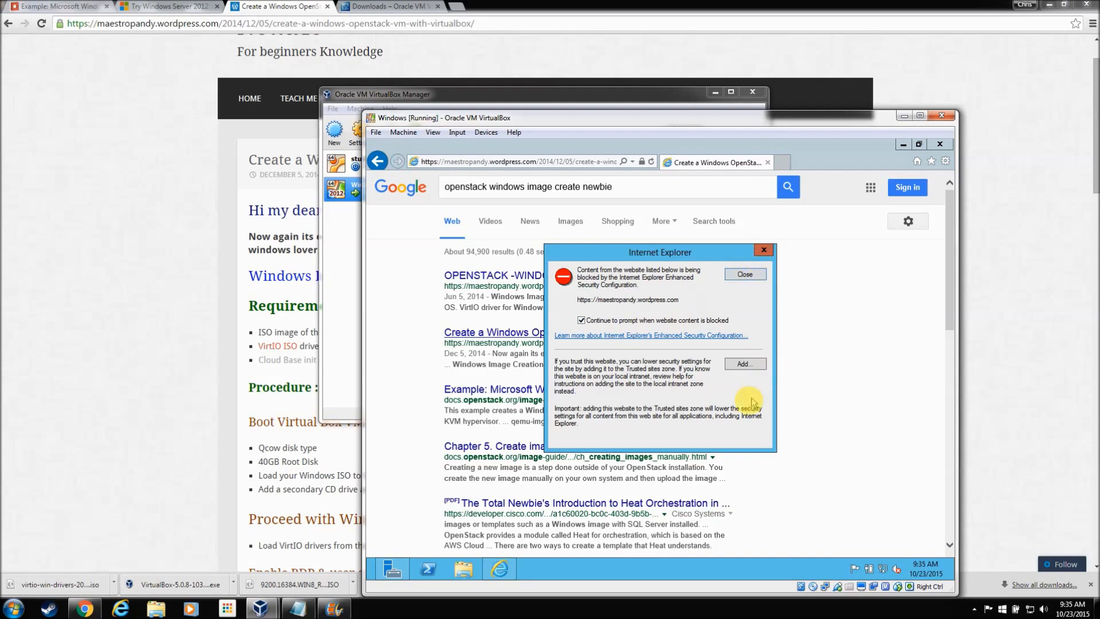
click(743, 365)
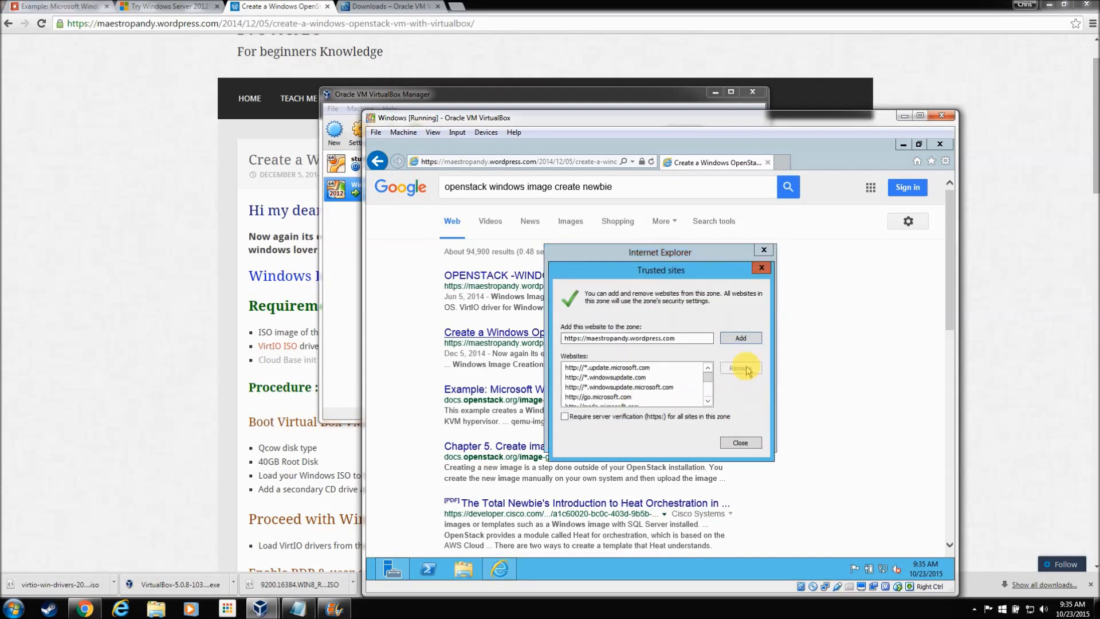
click(741, 338)
click(742, 444)
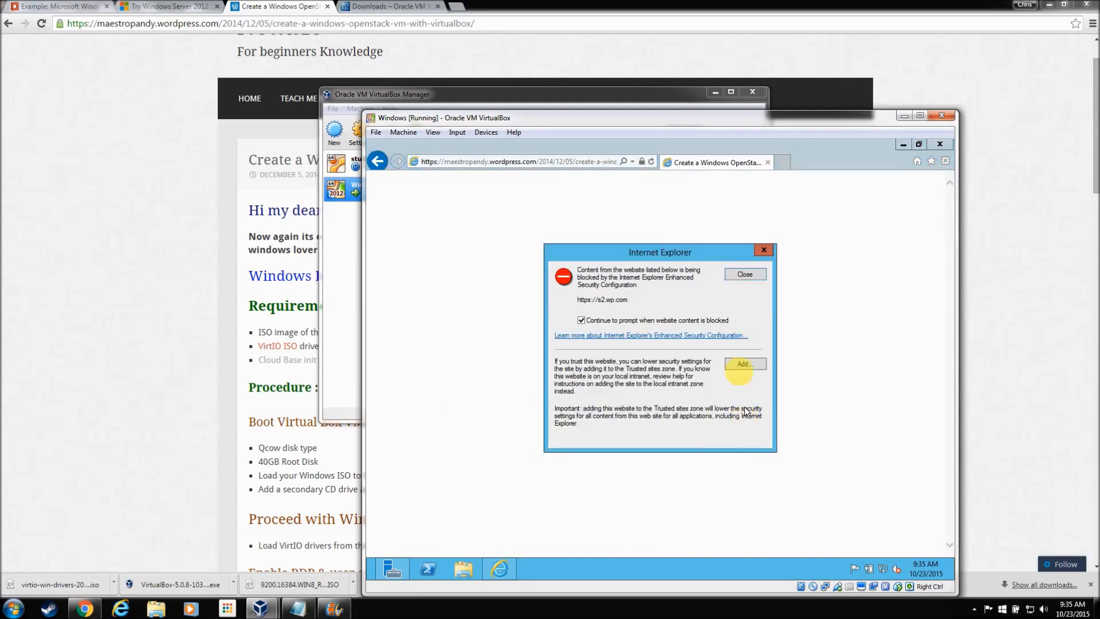
Step: Close the remaining blocked-content warnings and scroll down toward Install Cloudbase-Init
click(744, 274)
click(745, 275)
click(741, 278)
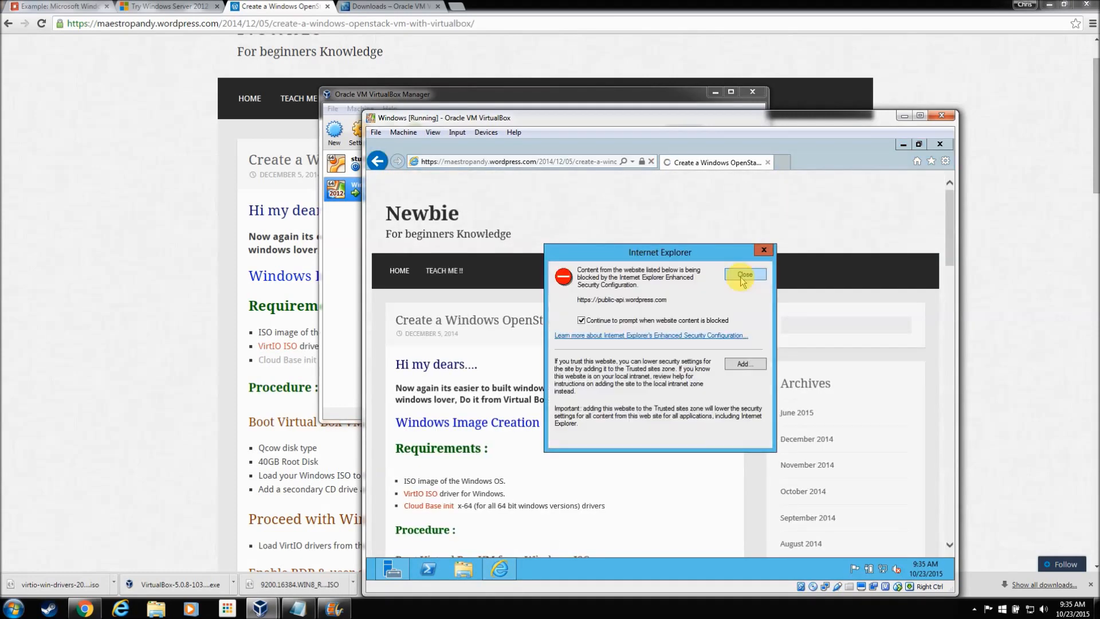
click(743, 279)
click(743, 279)
scroll(553, 421, down, 5)
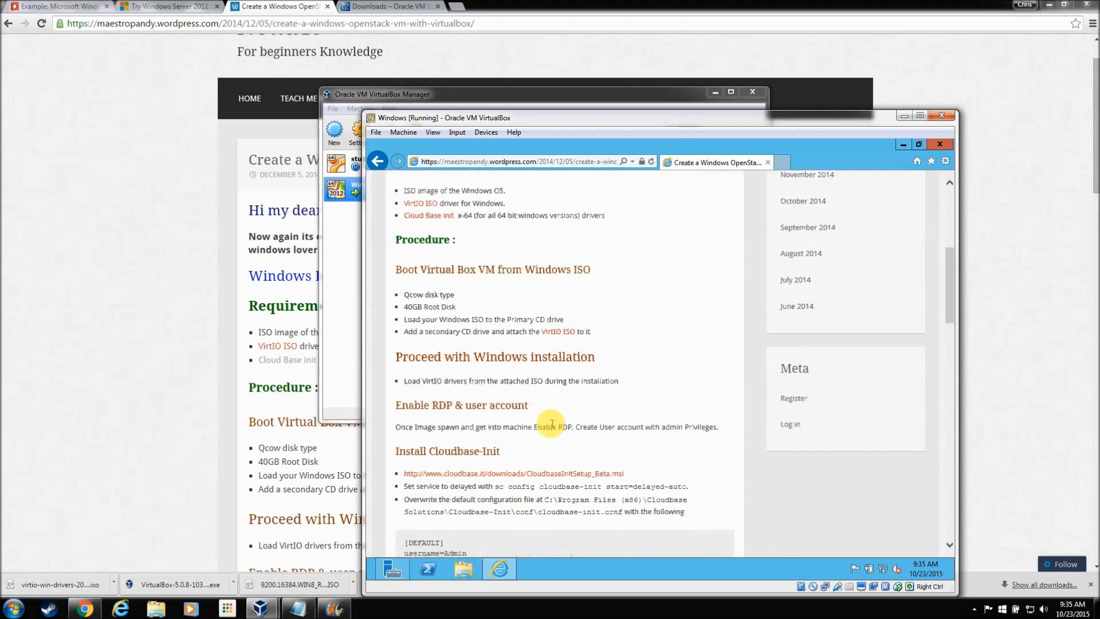
Step: Open the Cloud Base init page, add cloudbase.it to Trusted sites, and clear the blocked-content warnings
click(434, 217)
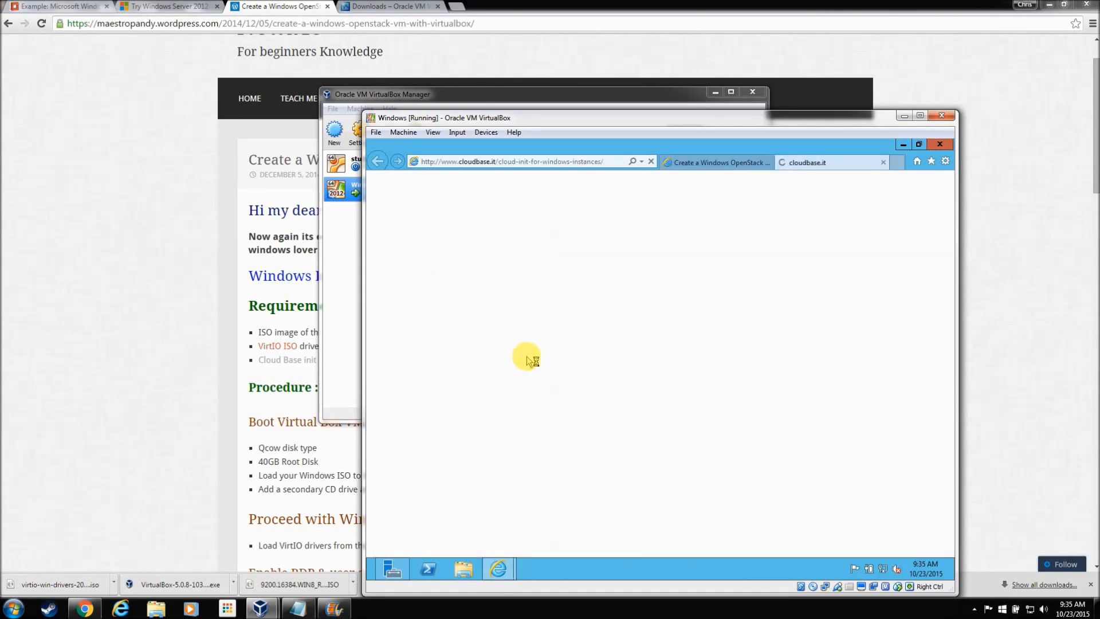
click(743, 366)
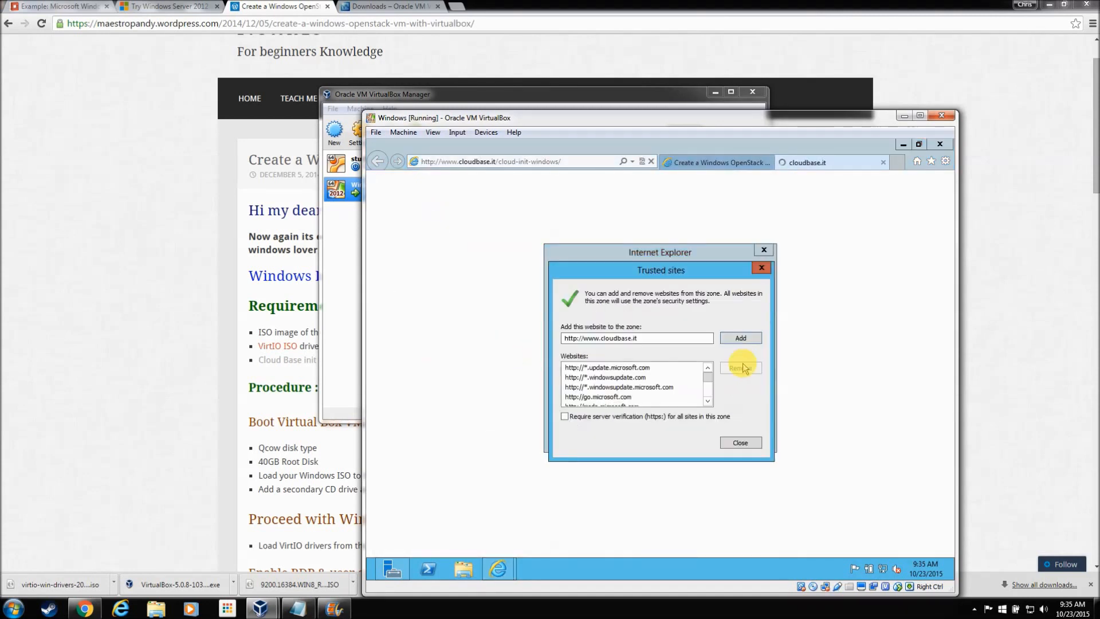
click(740, 338)
click(740, 443)
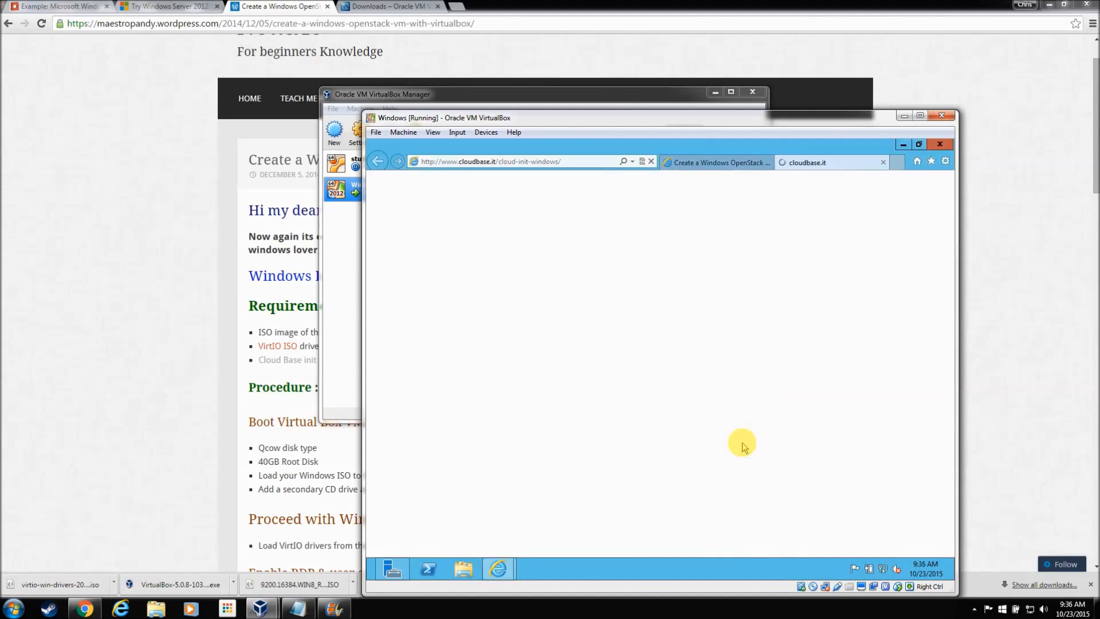
click(743, 277)
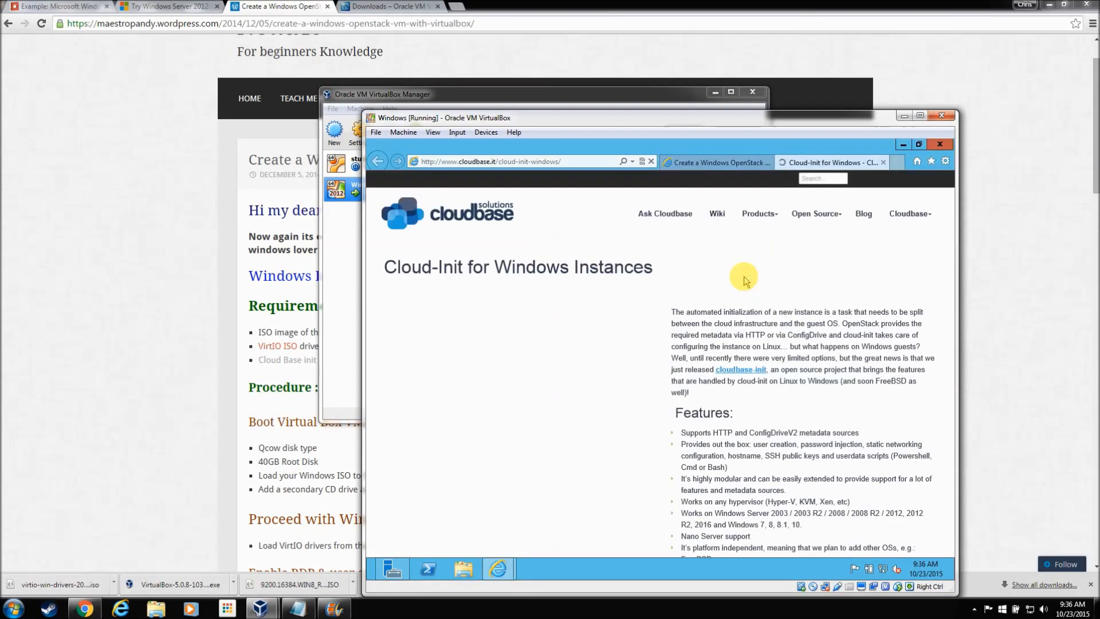
click(742, 274)
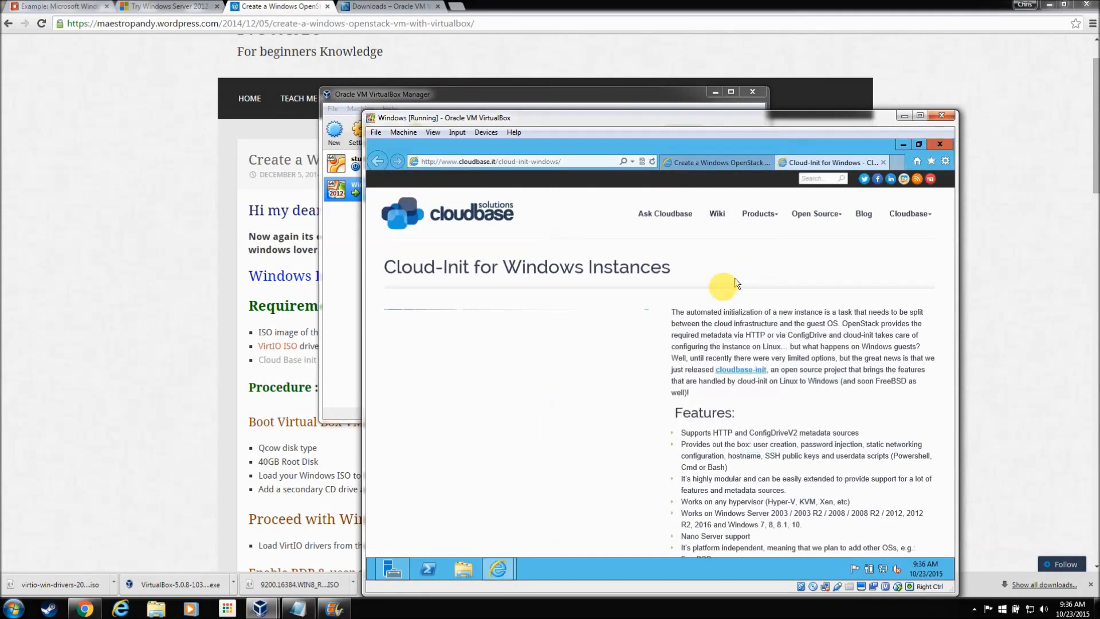
scroll(626, 393, down, 5)
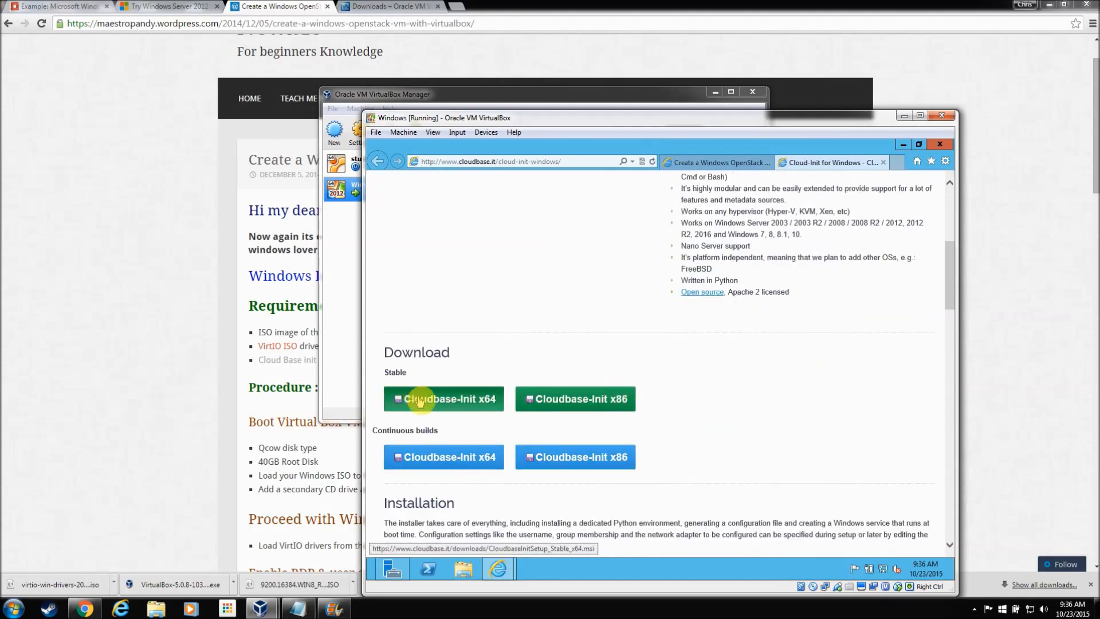
click(429, 404)
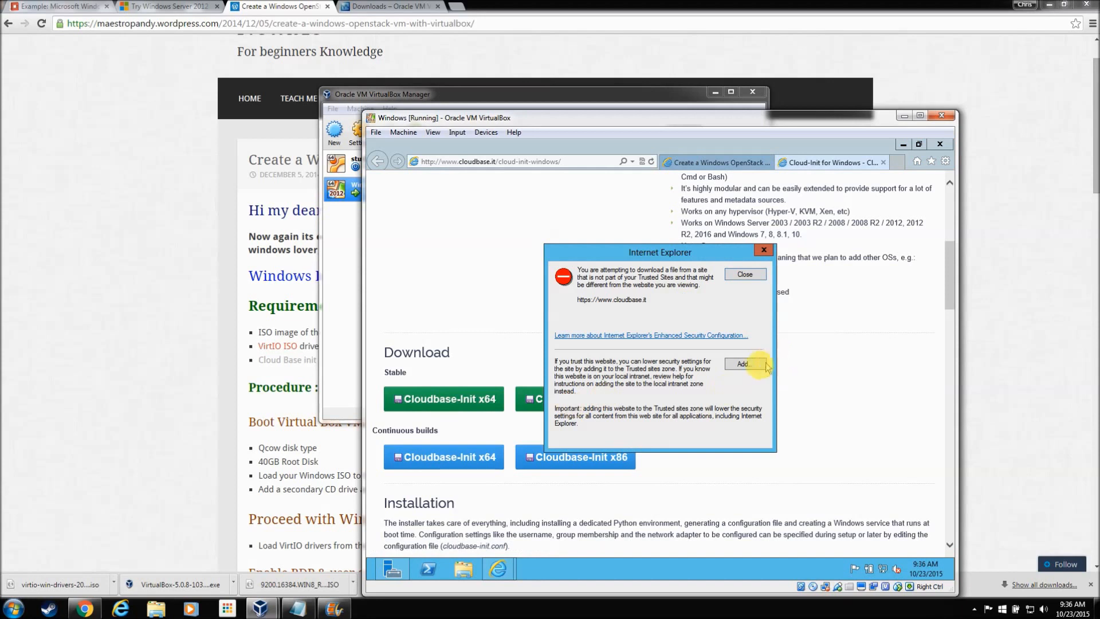
click(745, 364)
click(741, 341)
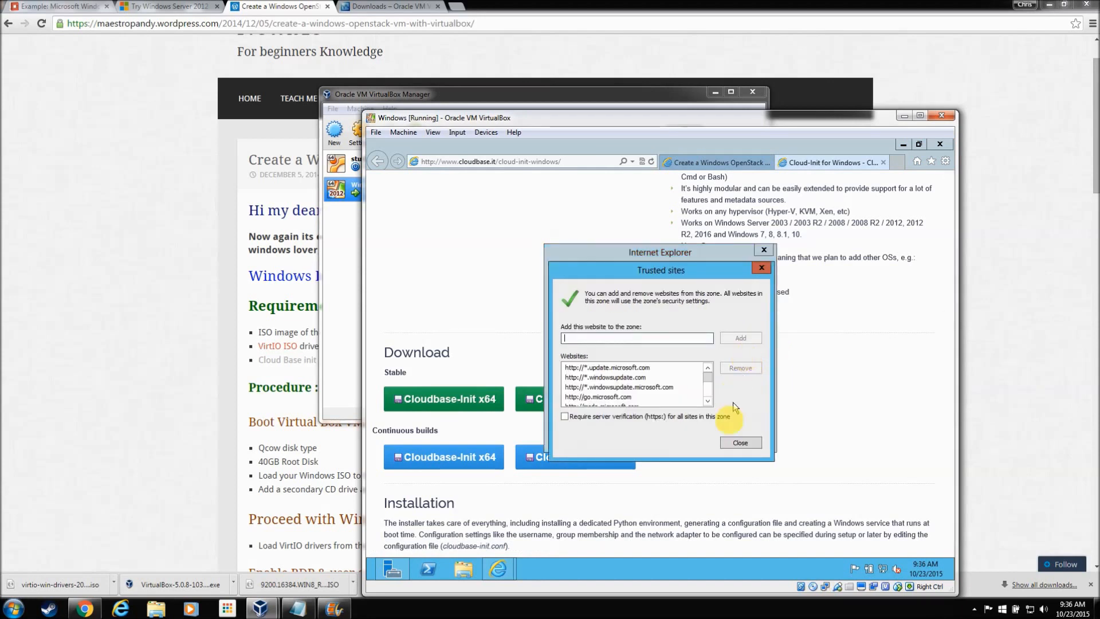
click(733, 442)
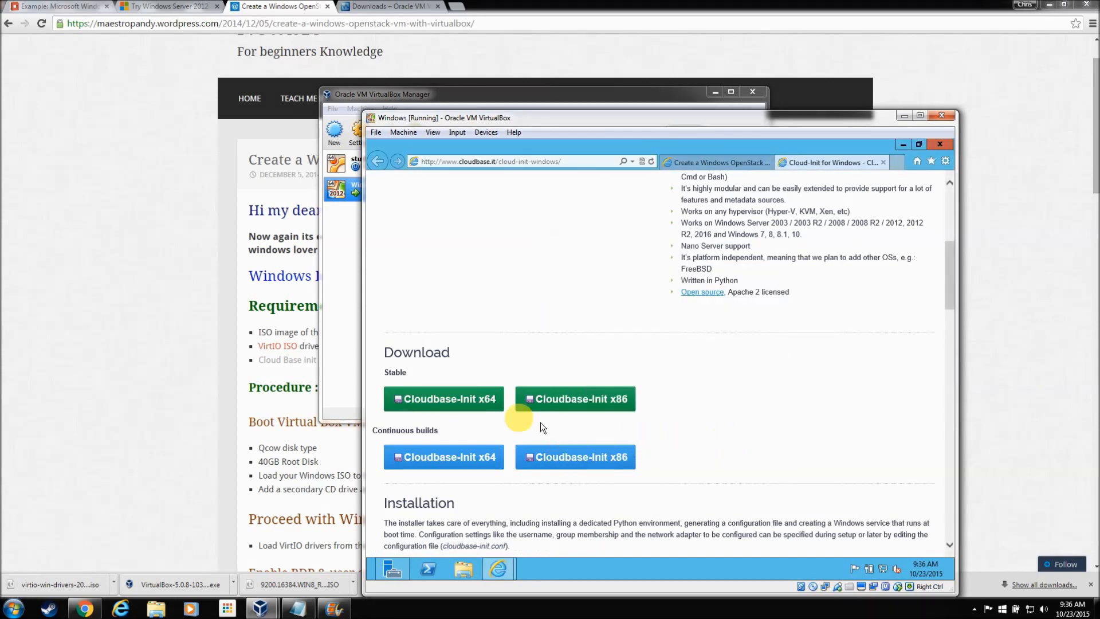
click(431, 404)
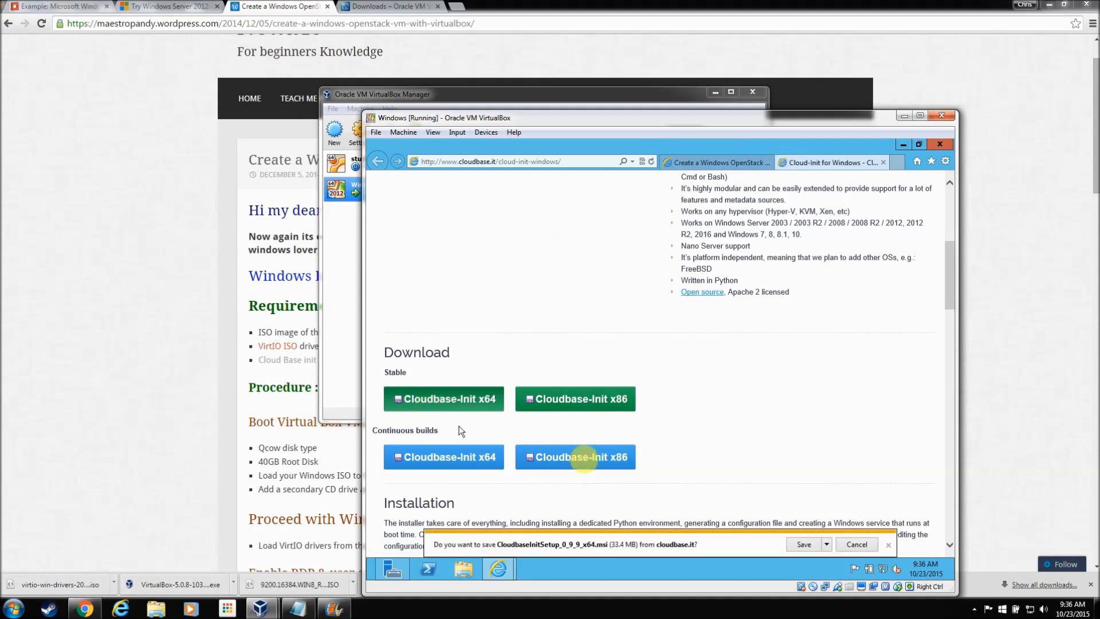
click(804, 545)
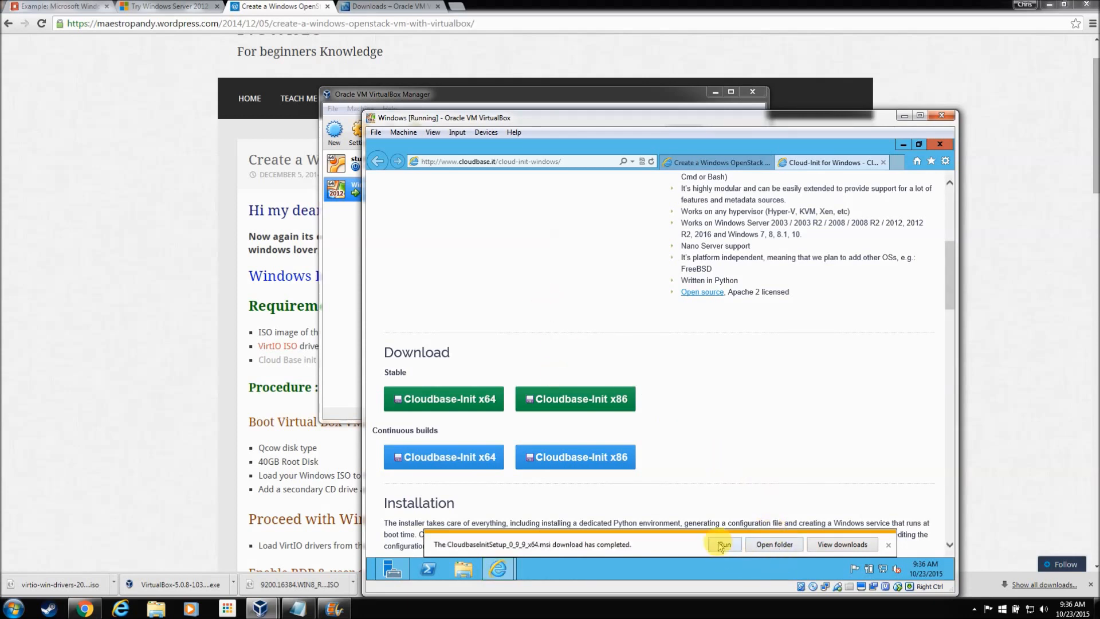
Step: Run the Cloudbase-Init installer, accept the license, and install with default components and configuration
click(723, 544)
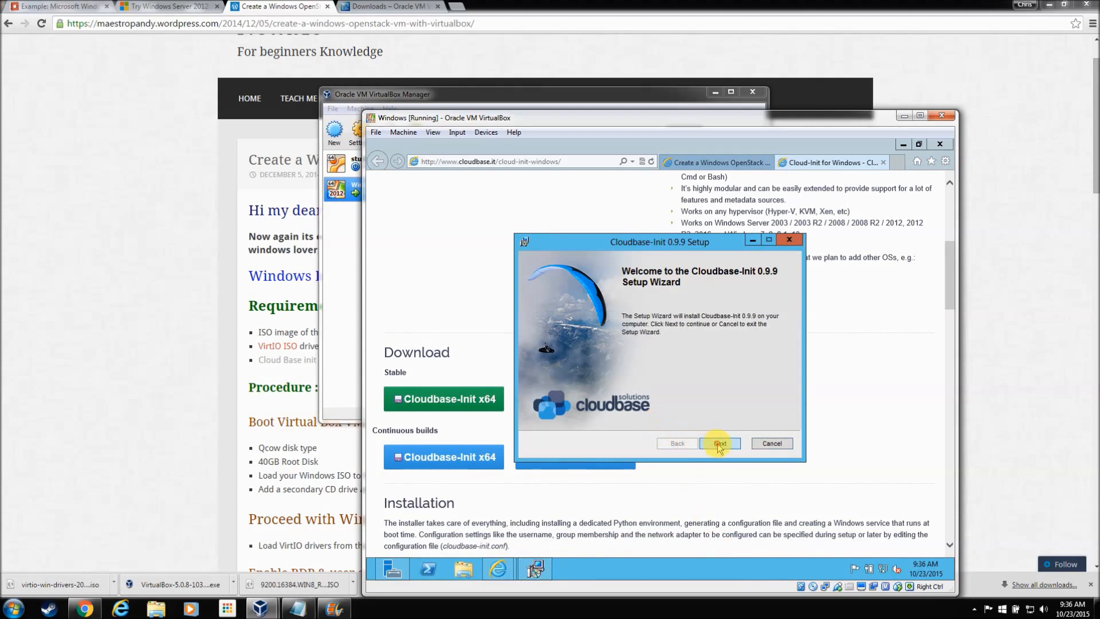
click(719, 444)
click(651, 418)
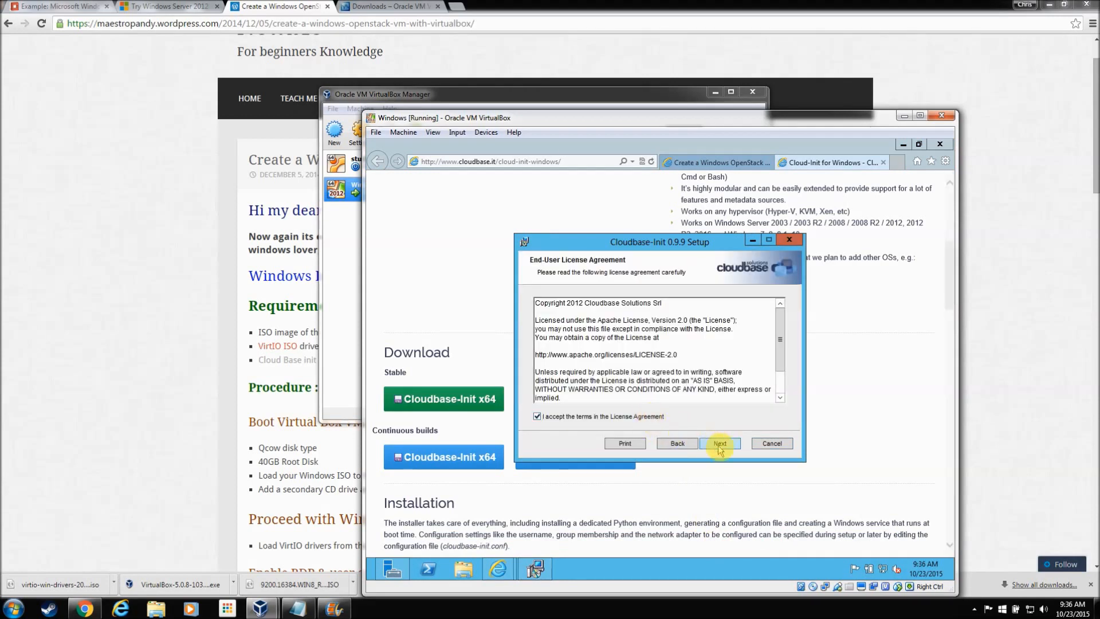
click(726, 446)
click(727, 445)
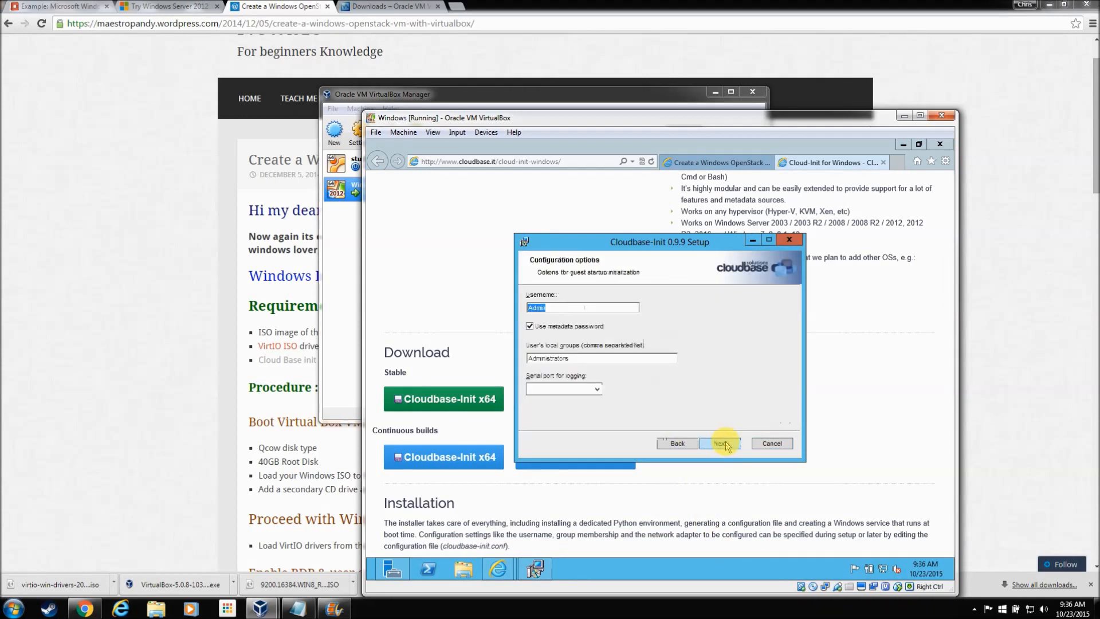
click(726, 444)
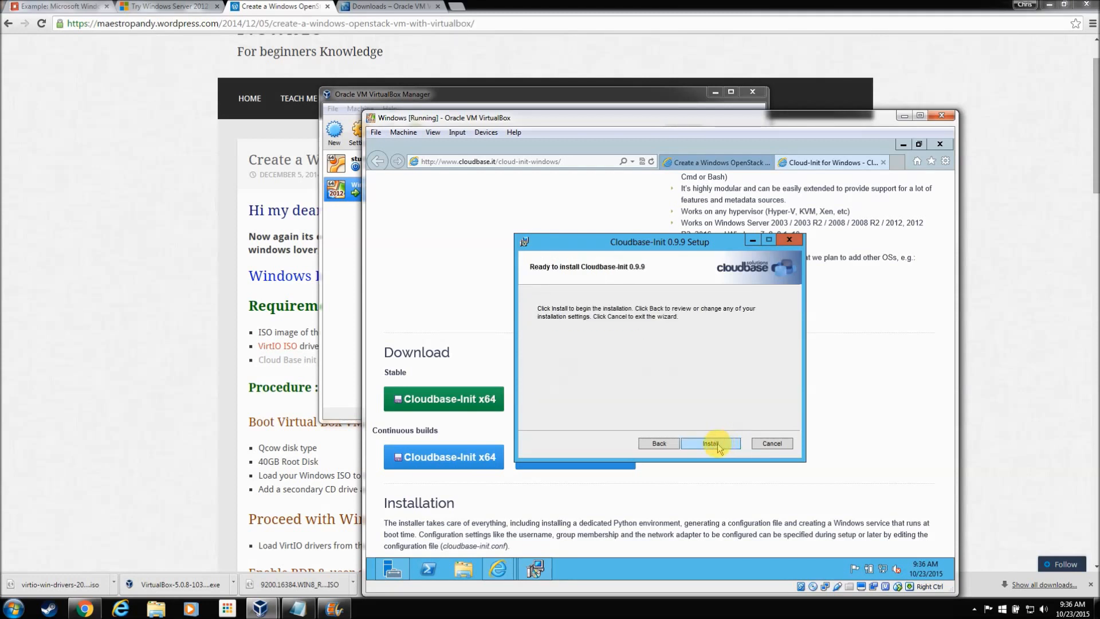
click(719, 445)
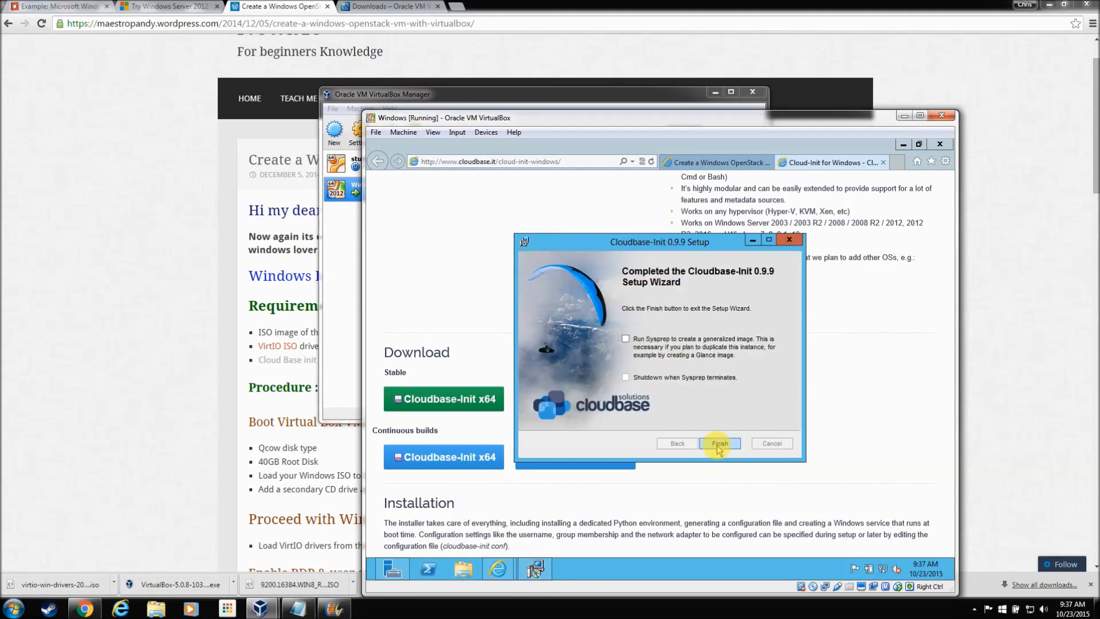
Step: Tick Run Sysprep, finish setup, and close Internet Explorer with all its tabs
click(625, 339)
click(719, 444)
click(939, 144)
click(642, 360)
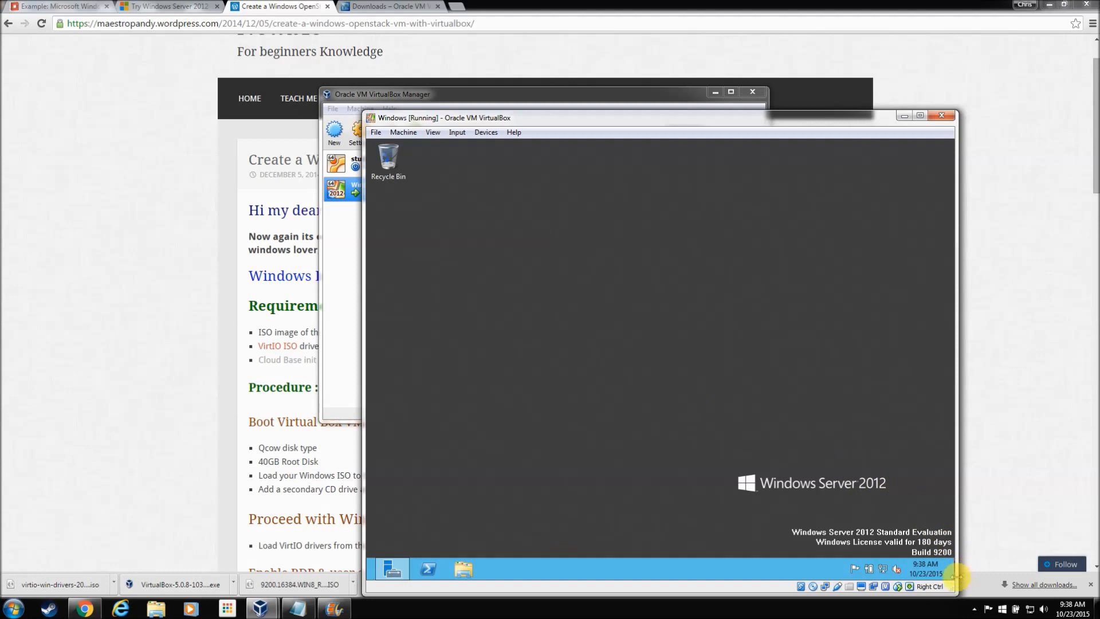
Step: Bring up the Windows Start screen in the VM at full-size tiles
mouse_move(951, 578)
mouse_move(919, 435)
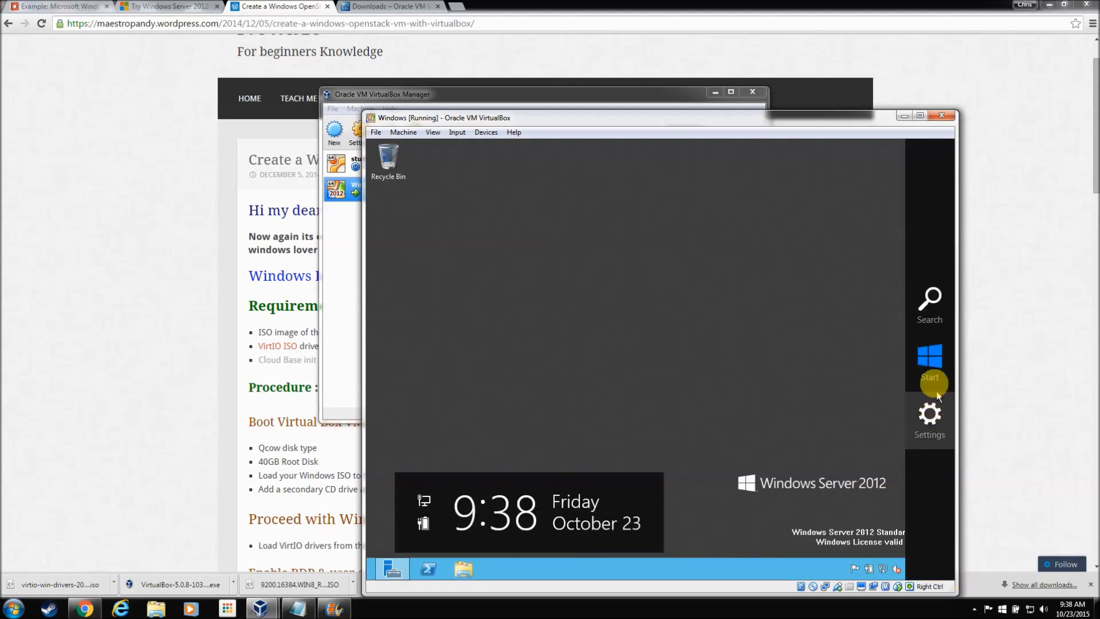
click(928, 370)
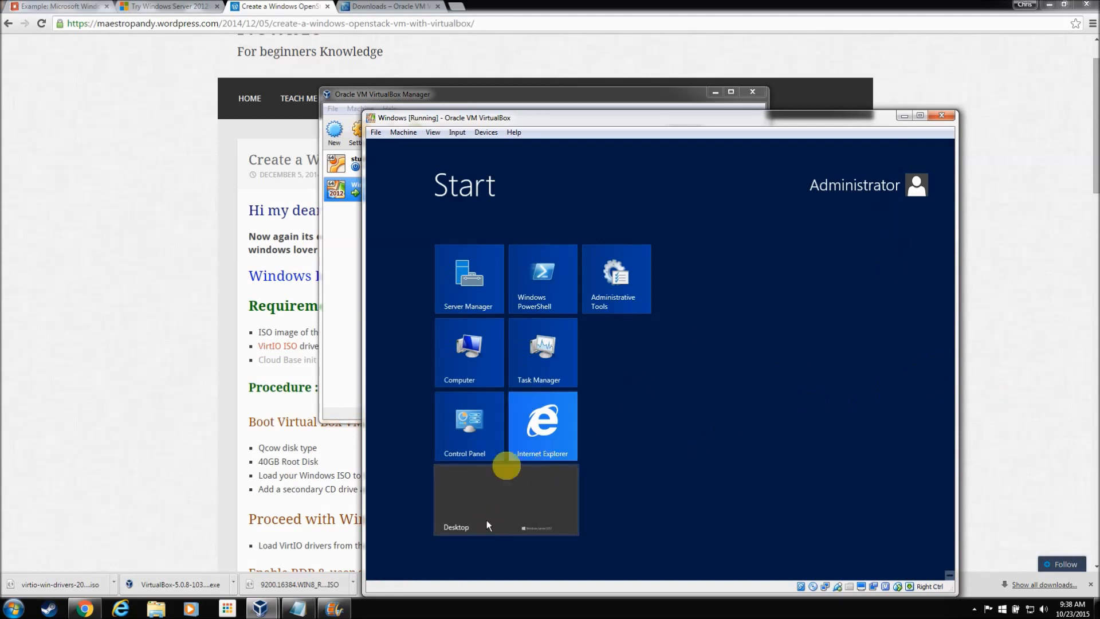
click(949, 574)
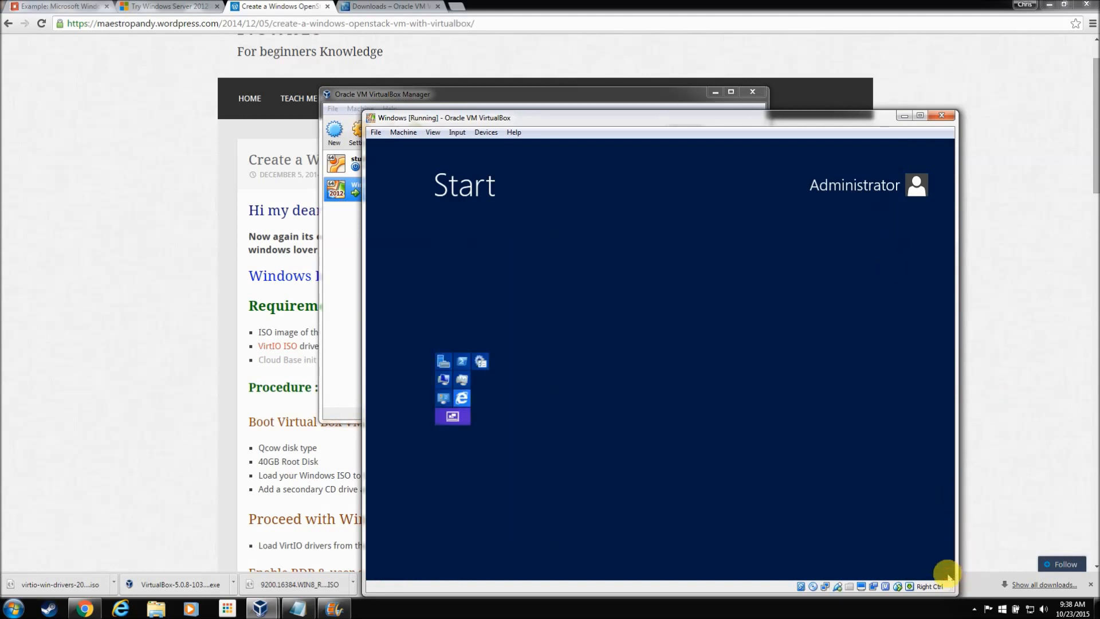
click(948, 574)
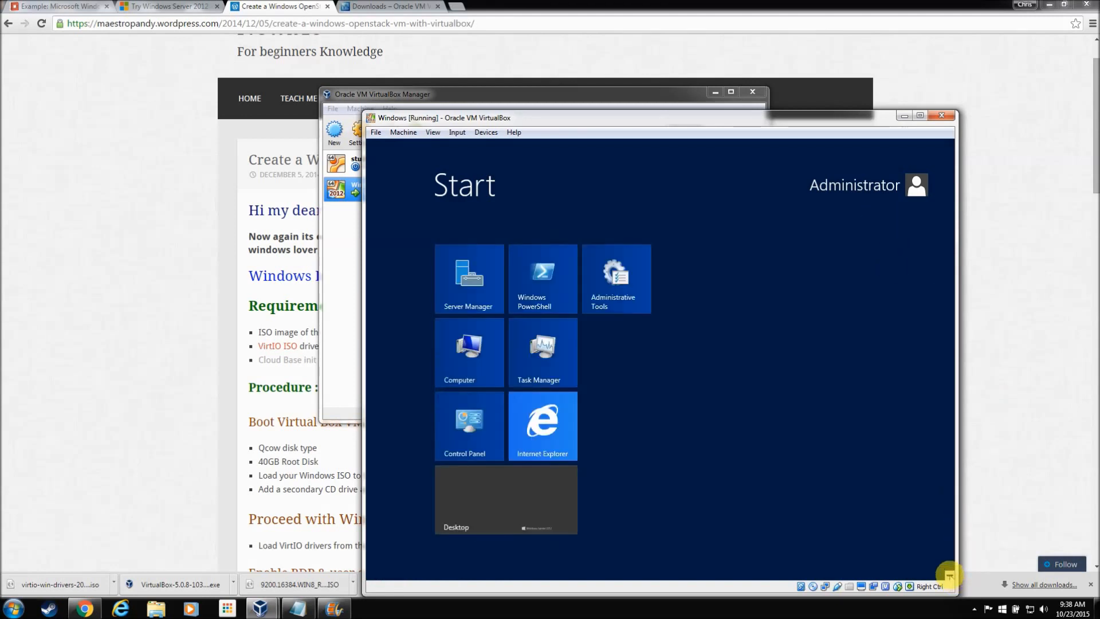
click(949, 575)
click(949, 574)
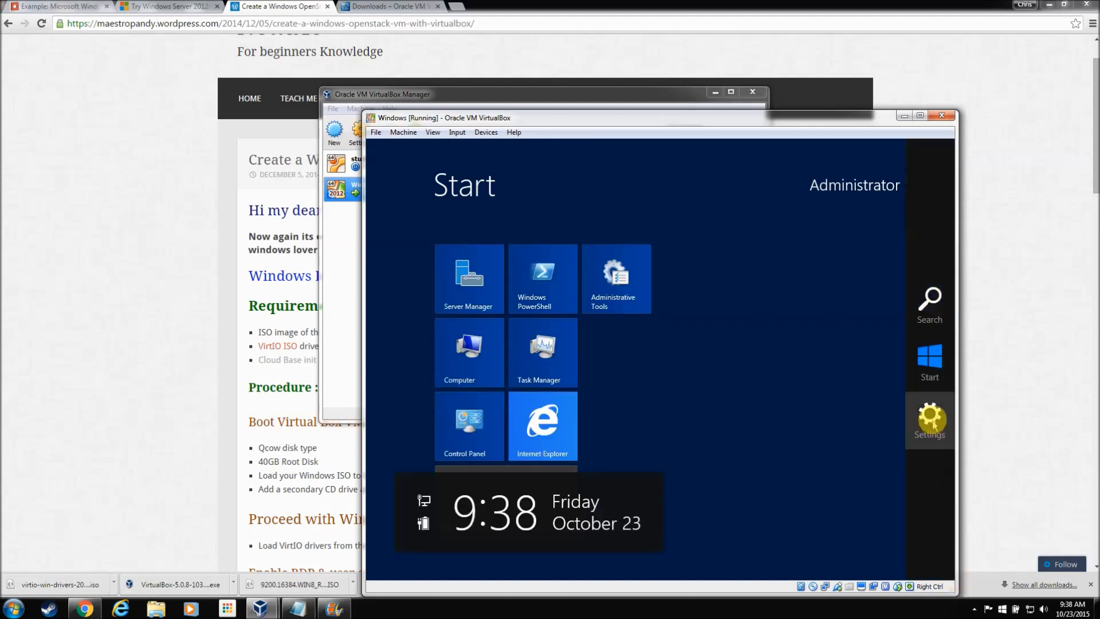
Step: Restart the VM via Settings > Power with the default reason, and close the Cloudbase-Init console
click(929, 414)
click(863, 488)
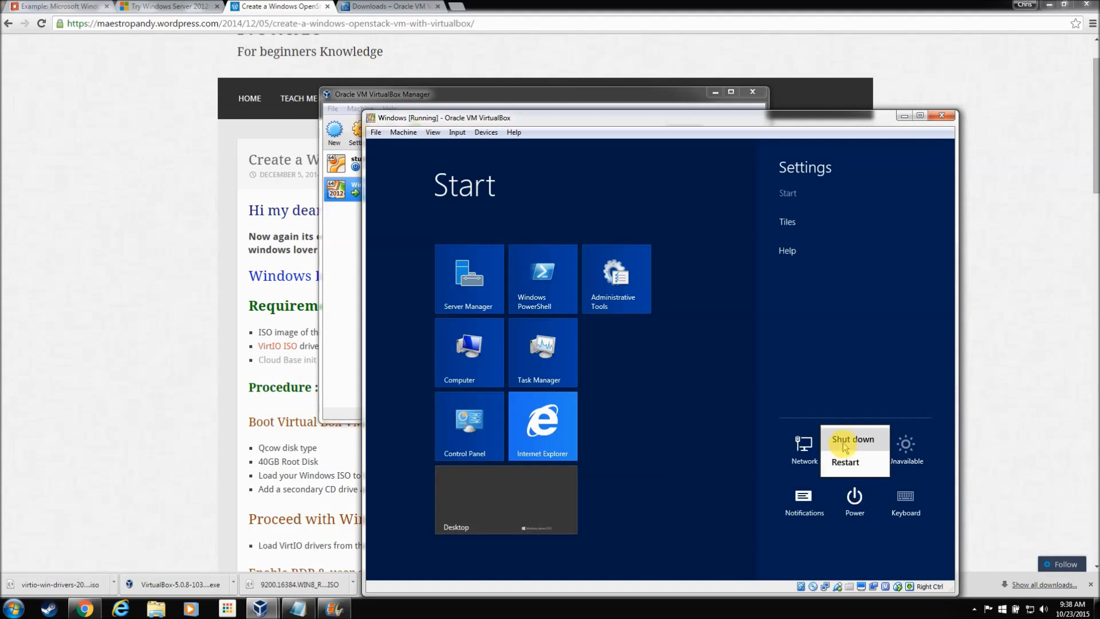
click(848, 460)
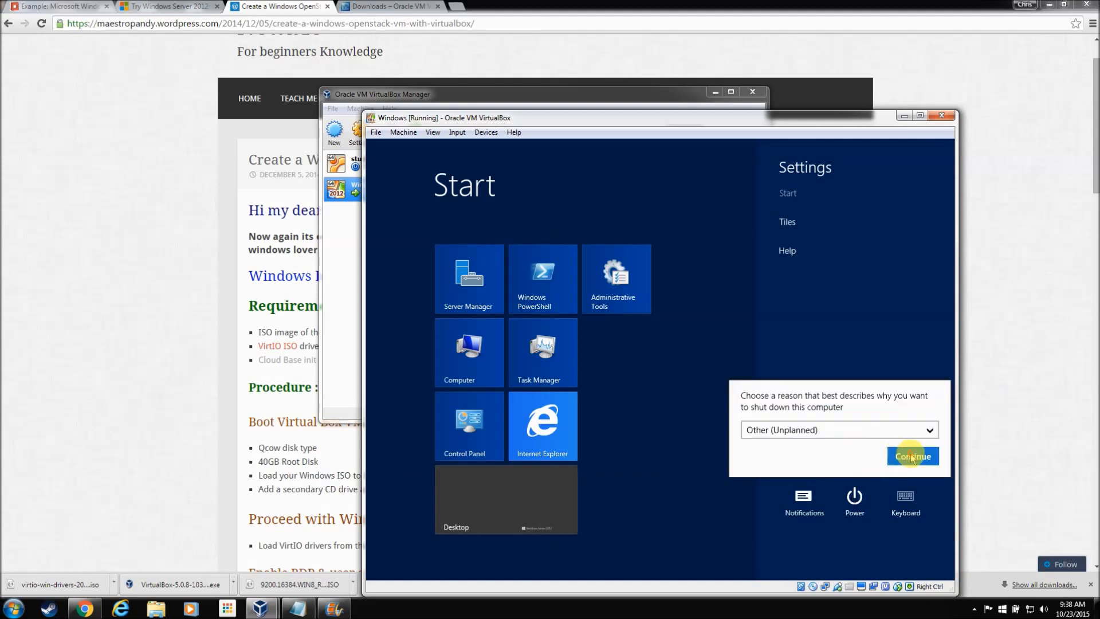
click(912, 456)
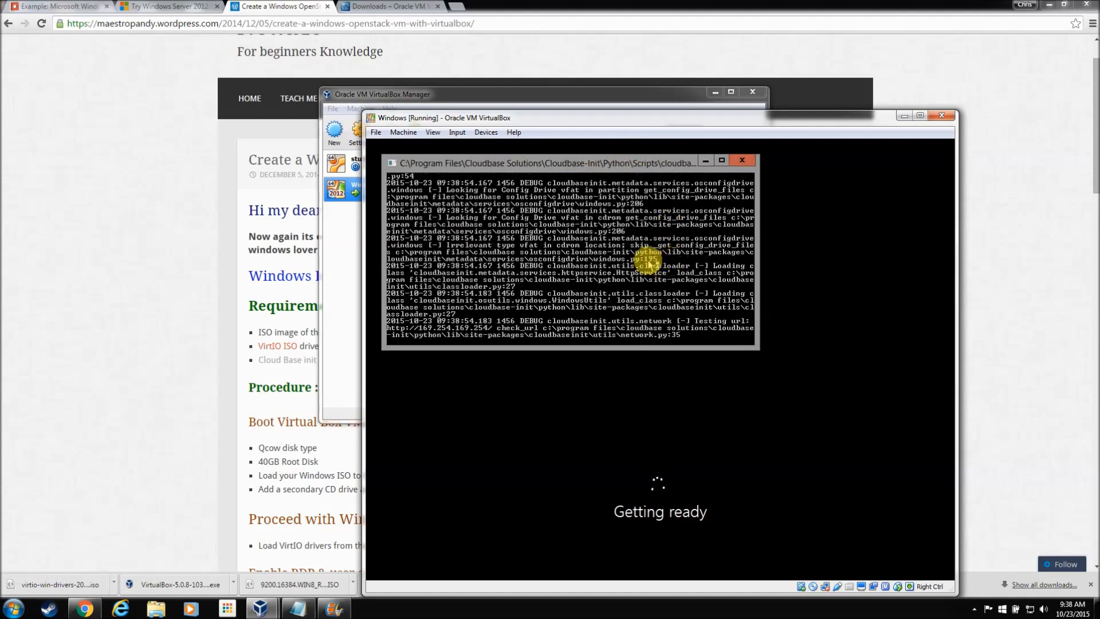
click(743, 163)
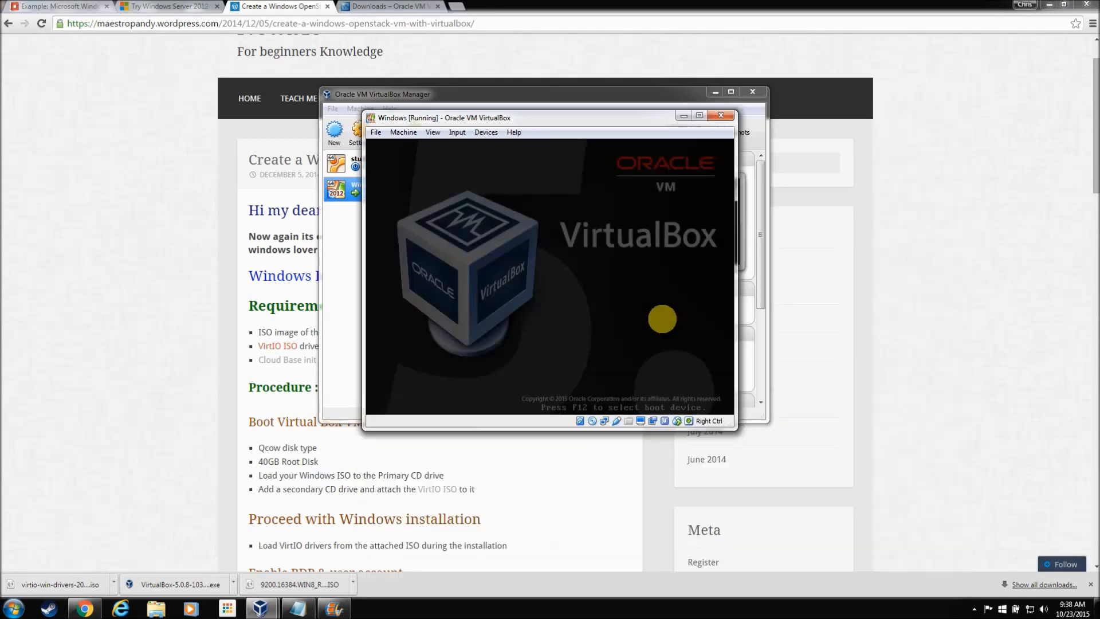
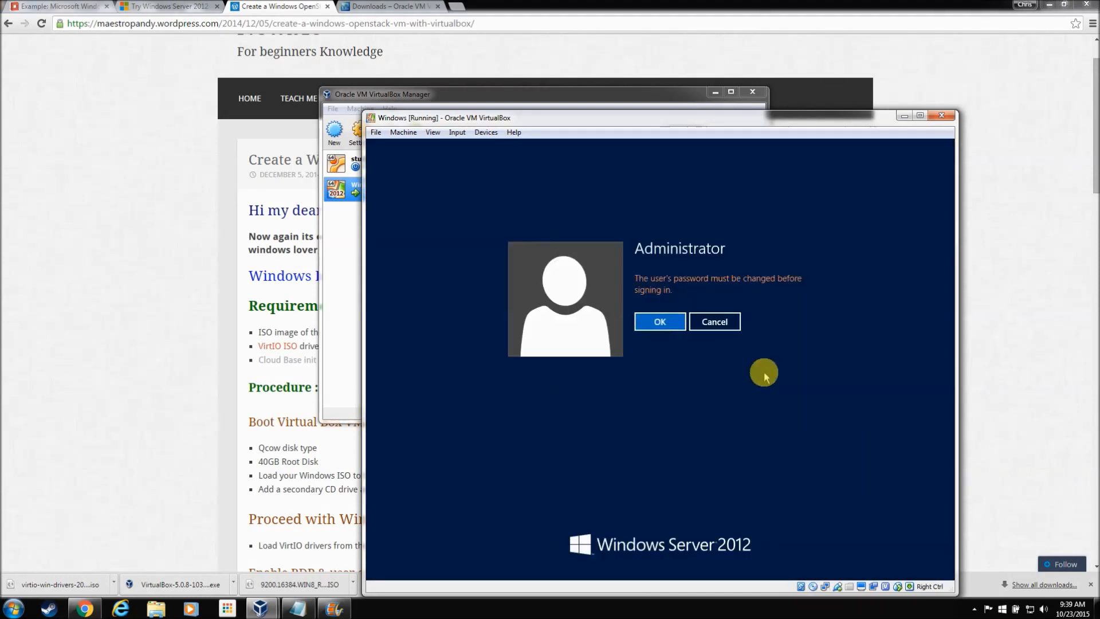
Step: Enter and confirm a new Administrator password at the first-logon prompt, then sign in
click(653, 327)
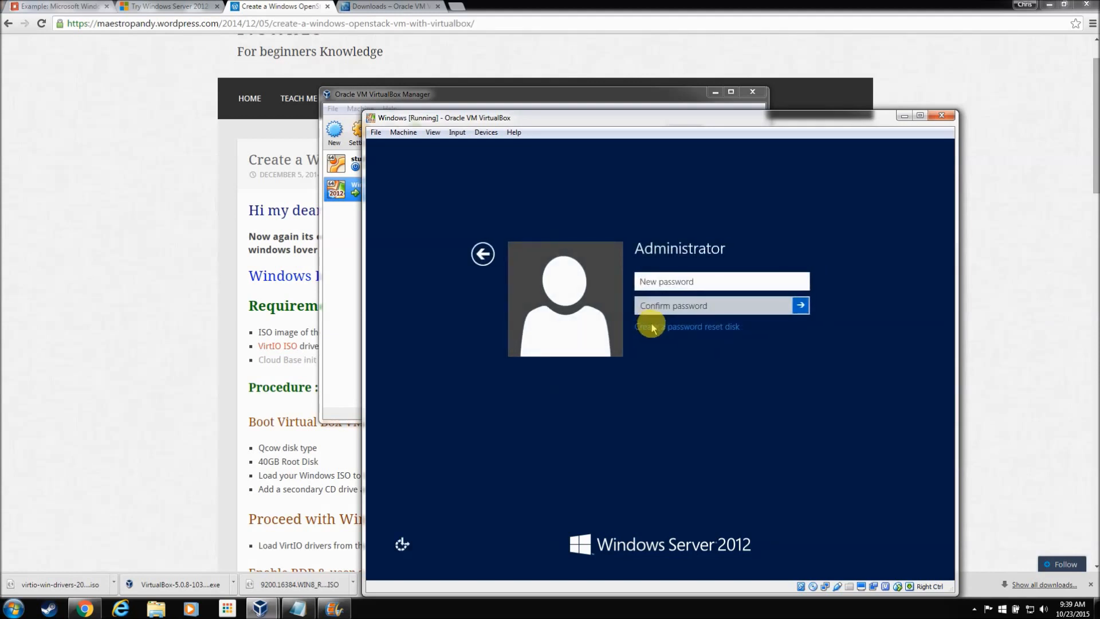
text(P)
click(673, 309)
text(Pa)
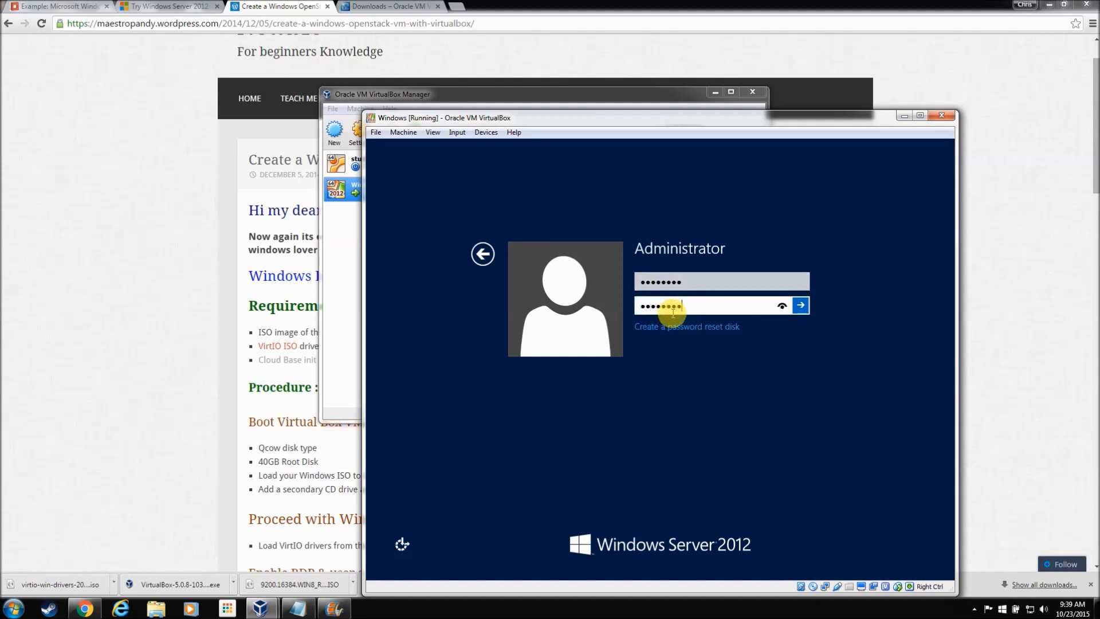
click(797, 305)
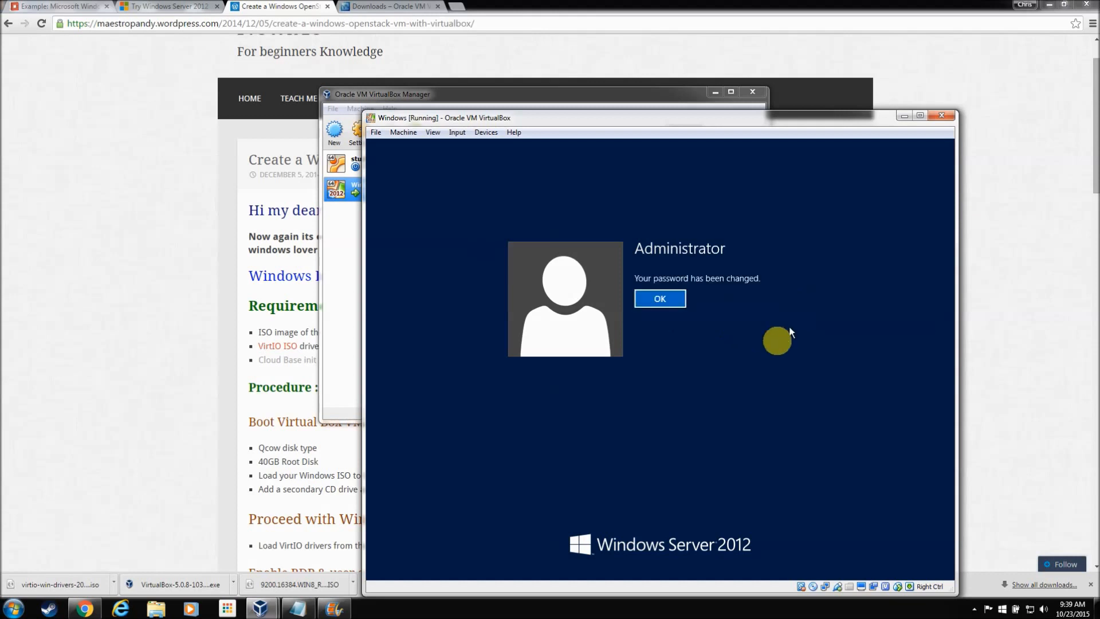
click(665, 300)
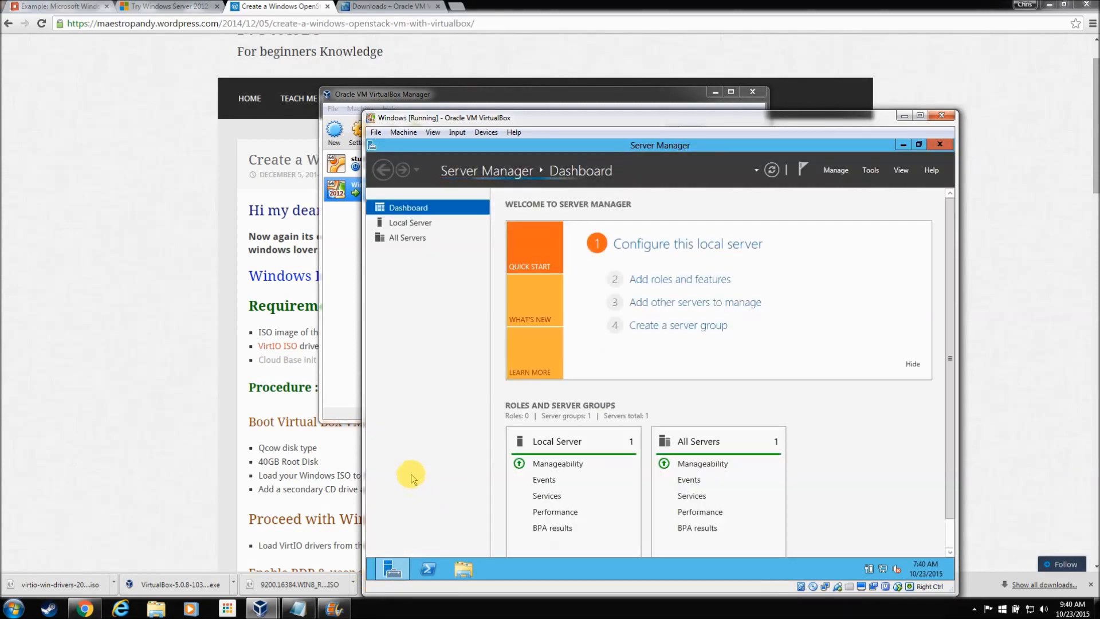
Step: Filter the Local Server services by 'cloud' to show Cloud Initialization Service running and Automatic
click(407, 225)
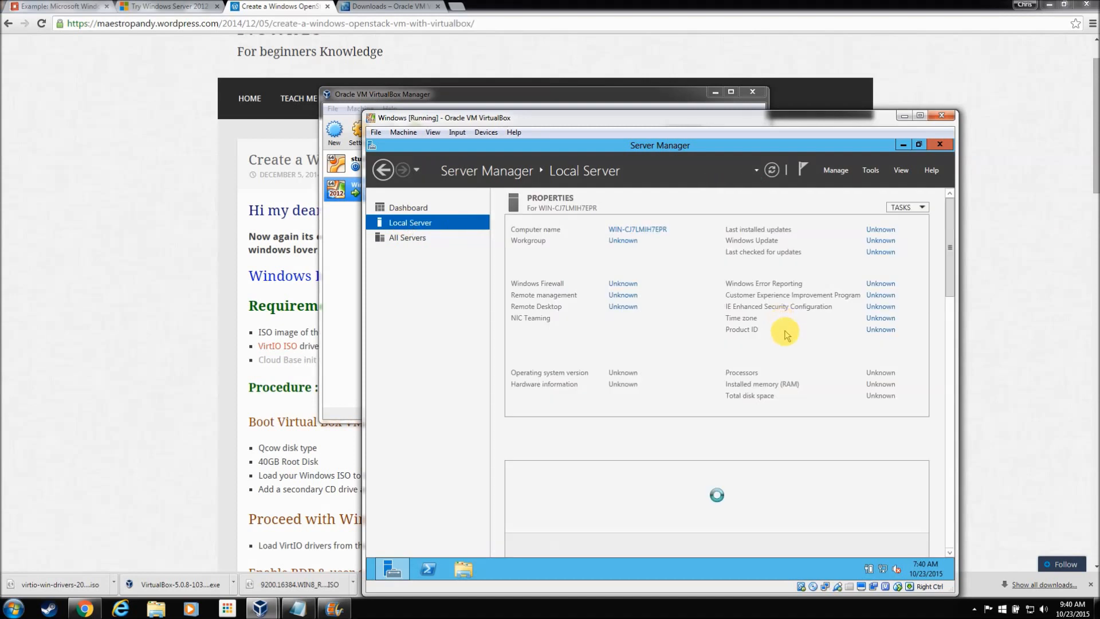
scroll(933, 324, down, 5)
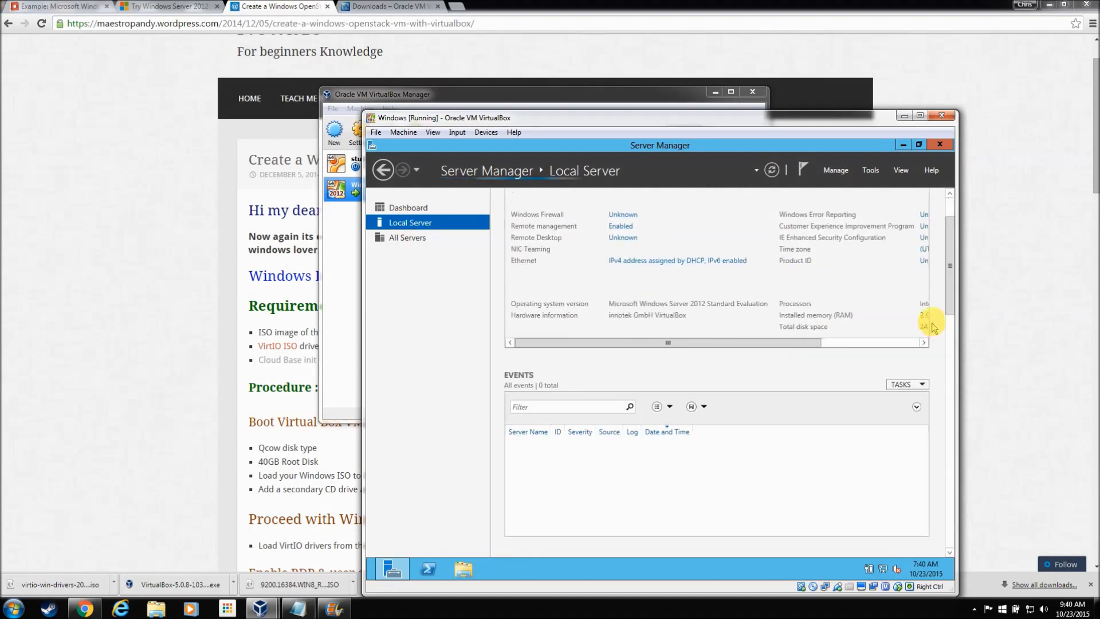
scroll(933, 324, down, 6)
click(581, 286)
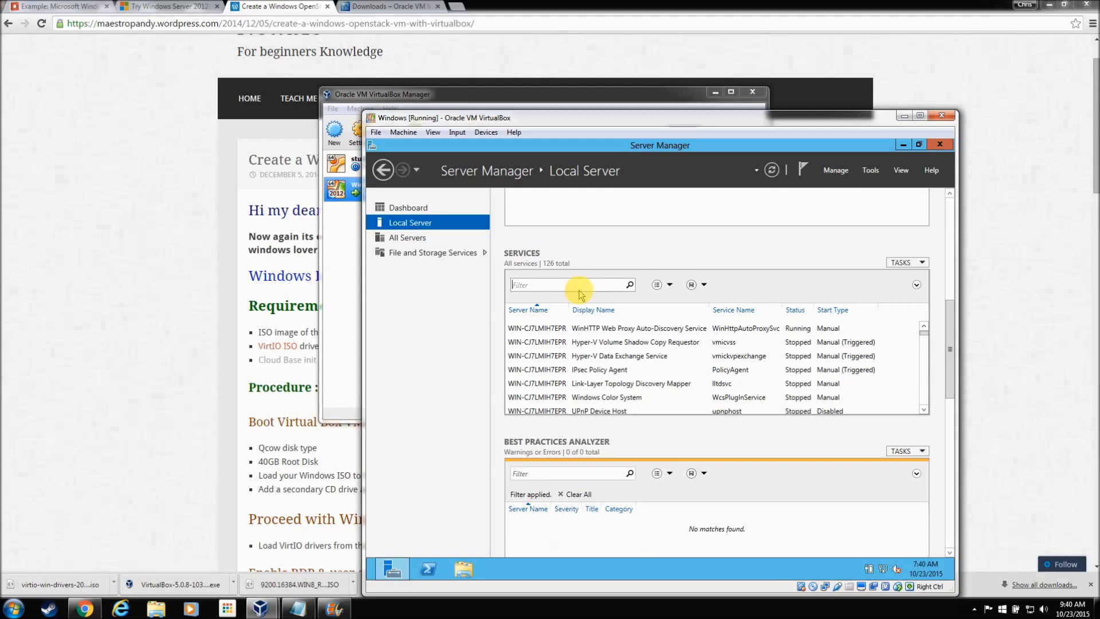
text(cloud)
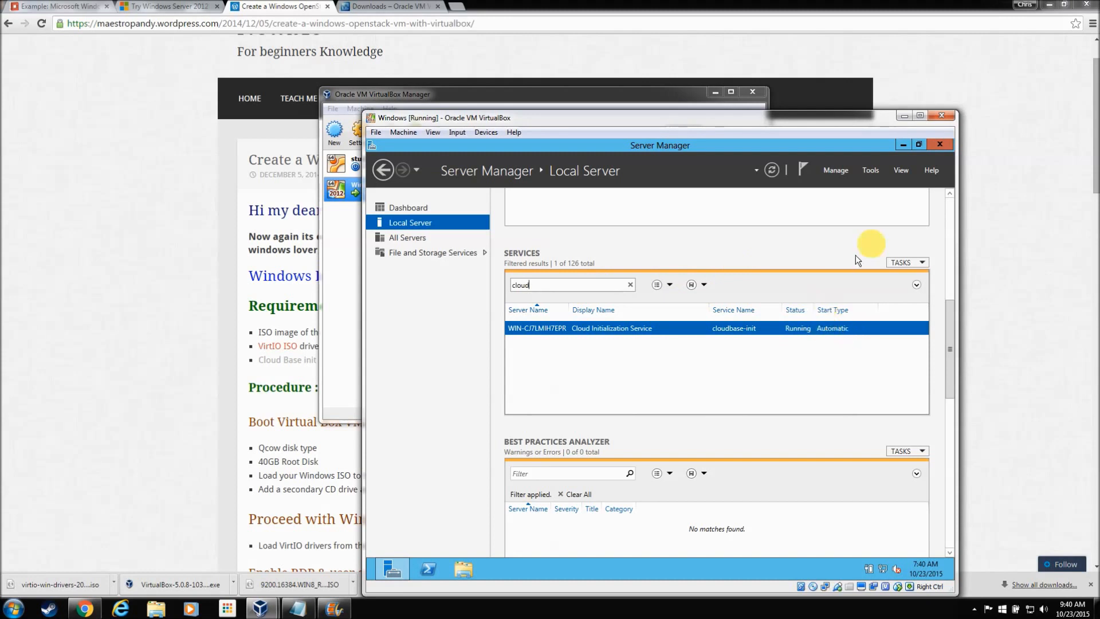
click(846, 172)
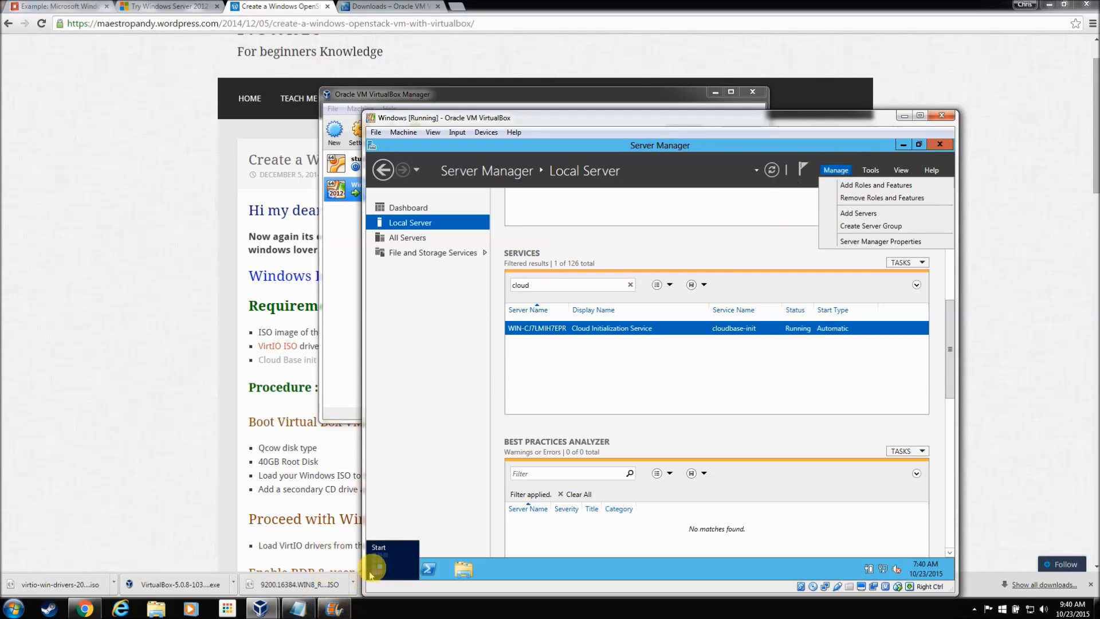
click(377, 568)
Step: Open the Administrator account's properties in Computer Management's Local Users and Groups
click(624, 278)
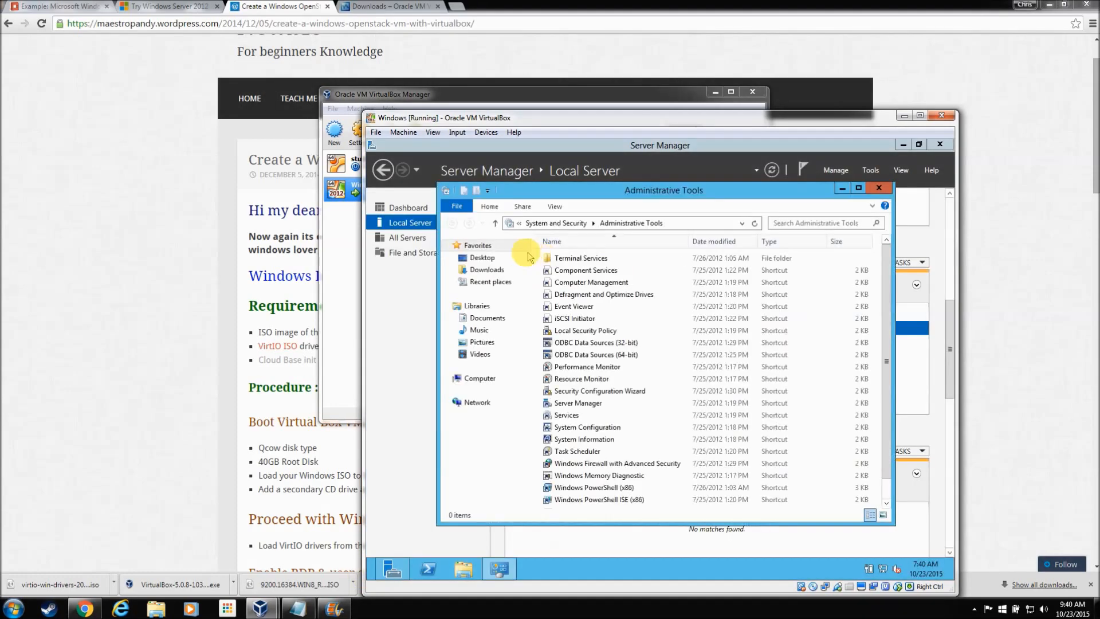
double_click(597, 286)
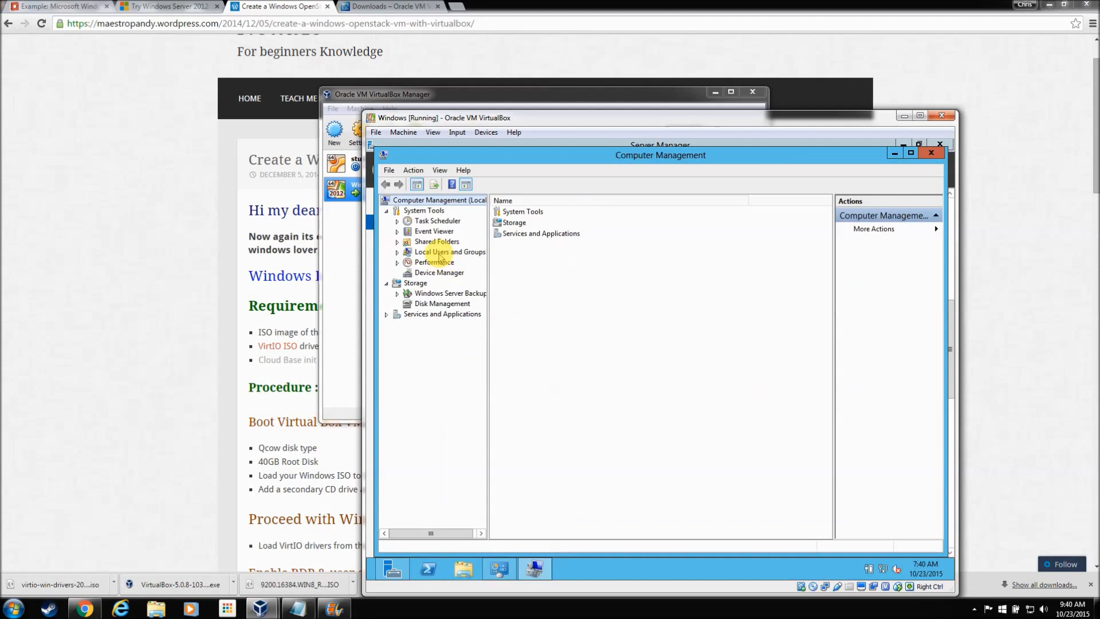
click(450, 252)
click(527, 213)
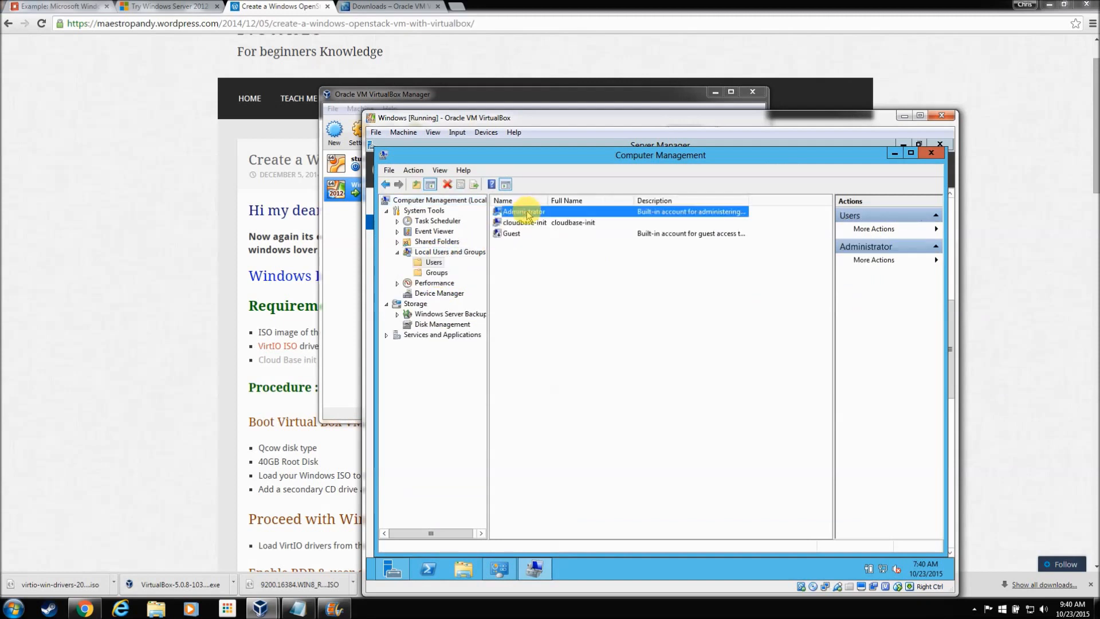
right_click(527, 213)
click(567, 277)
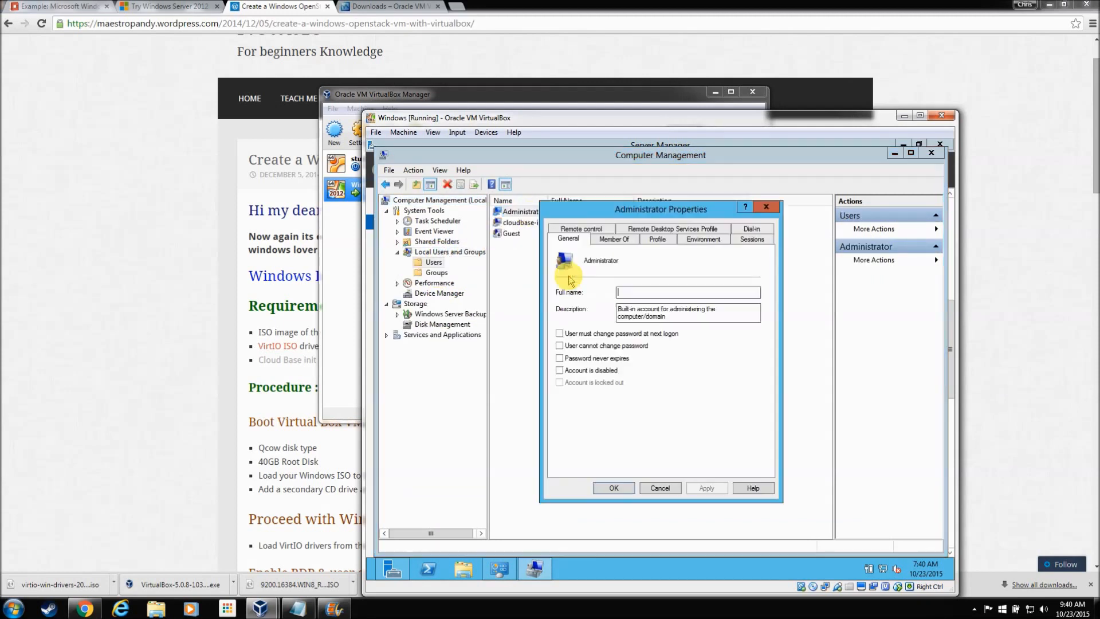
Step: Tick Password never expires for Administrator, apply, and close the management windows
click(558, 335)
click(558, 335)
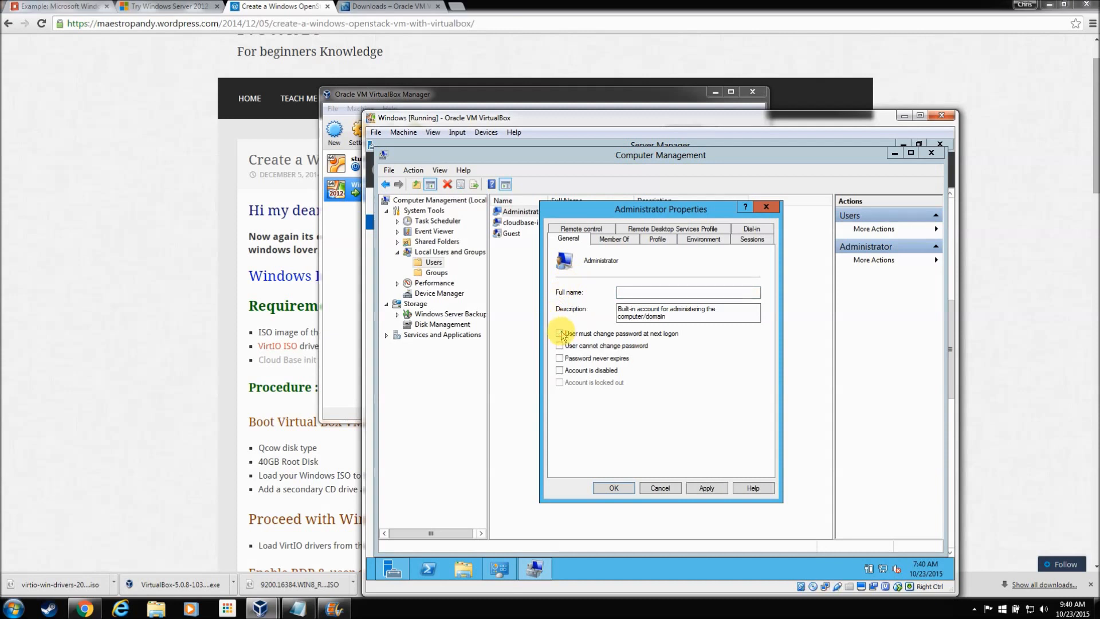
click(560, 358)
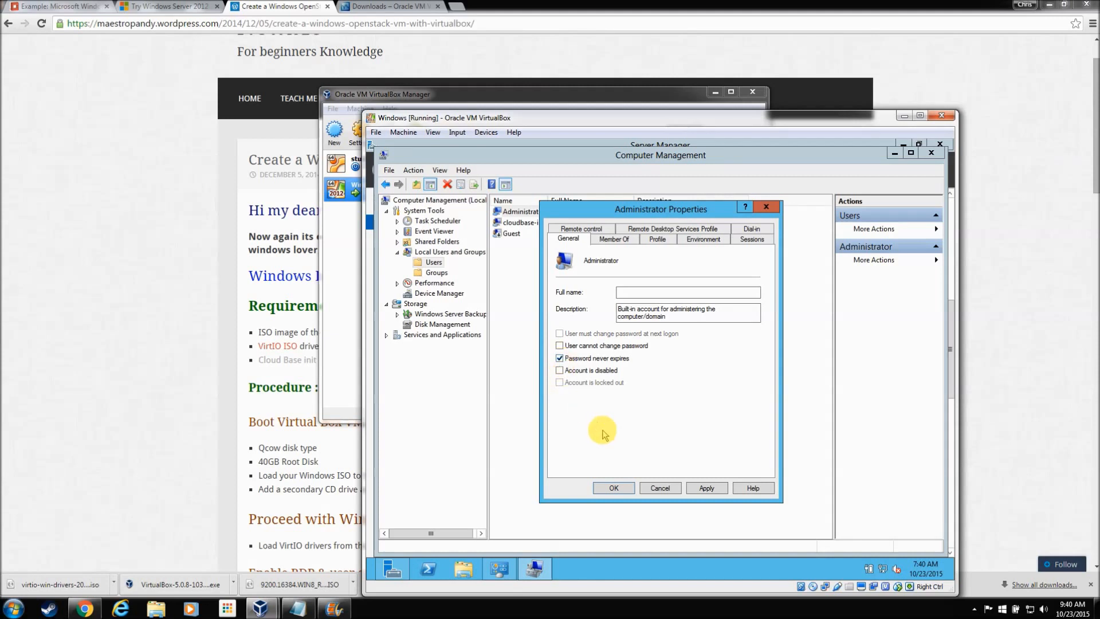
click(707, 488)
click(614, 488)
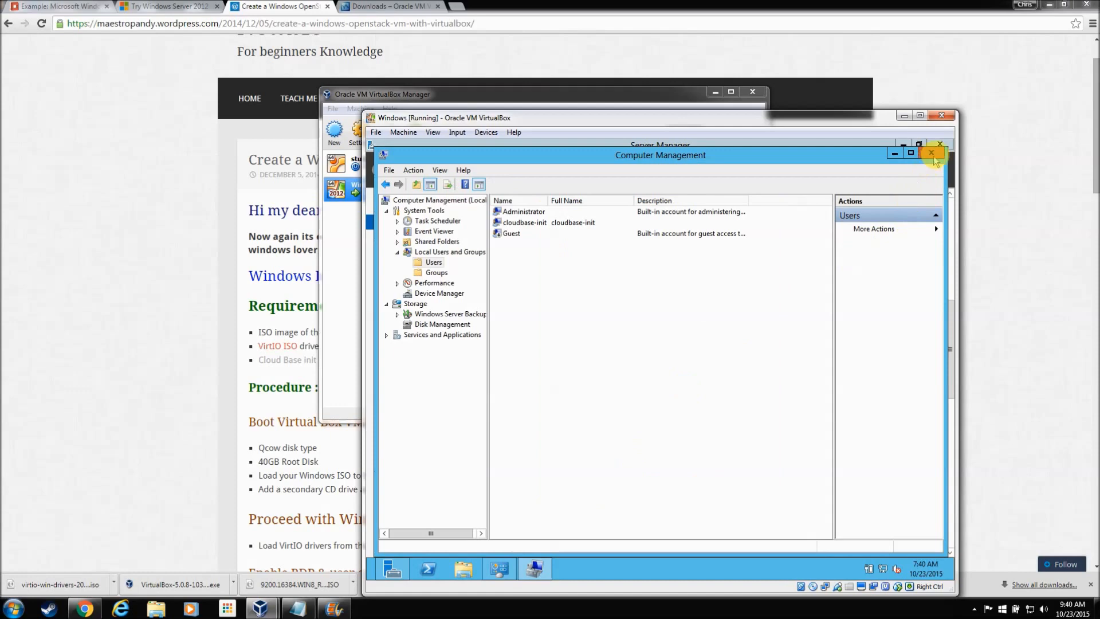
click(932, 152)
click(879, 188)
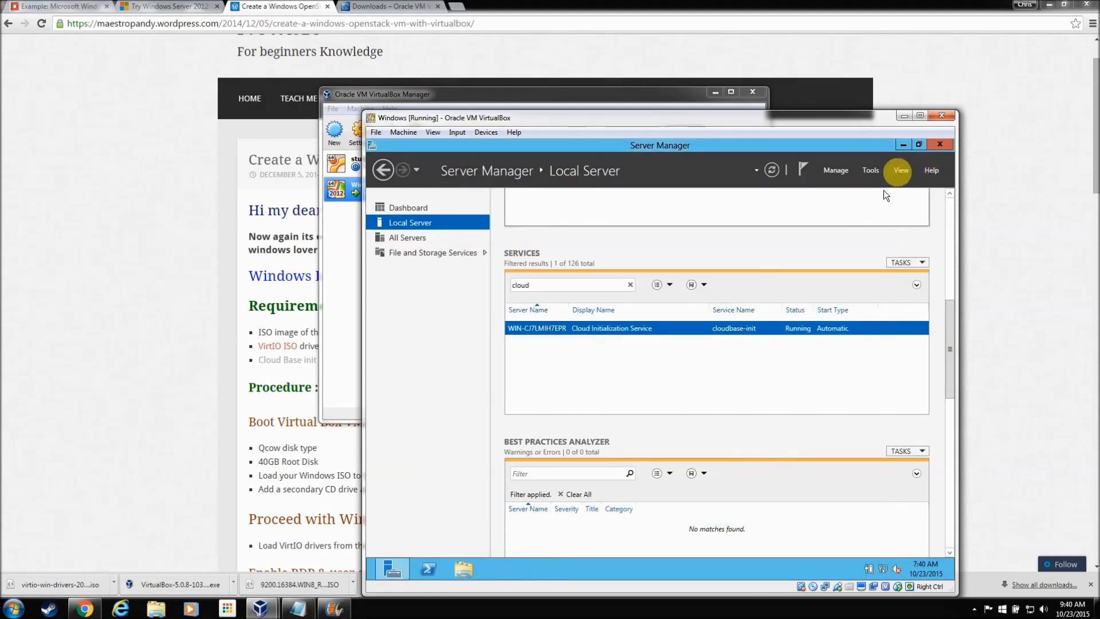
Step: Close Server Manager and shut down the guest through Settings > Power > Shut down
click(938, 147)
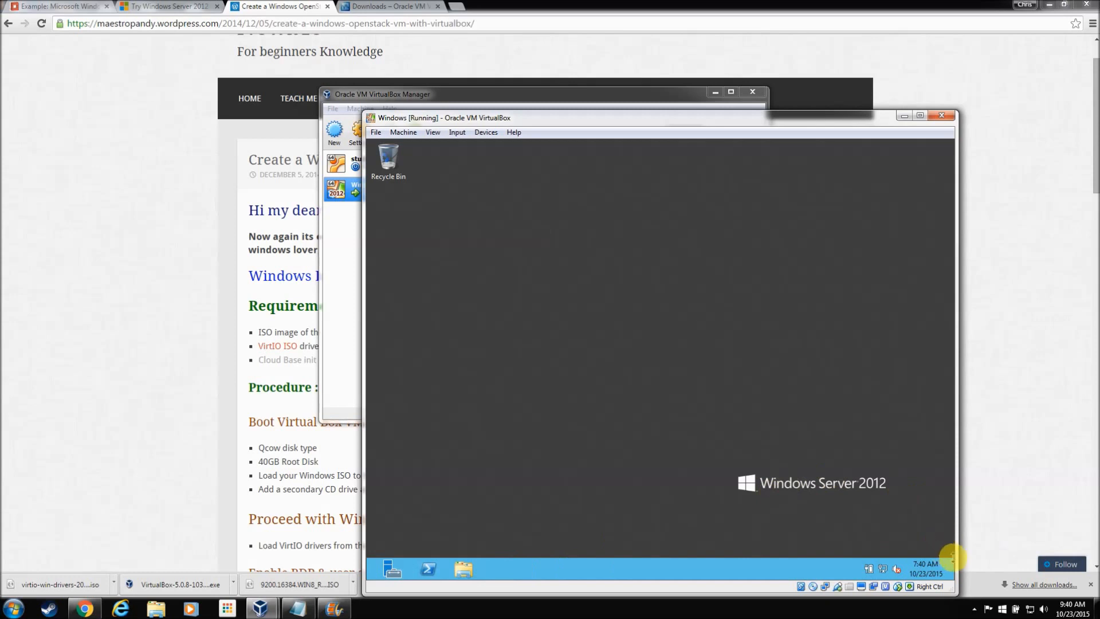
mouse_move(944, 543)
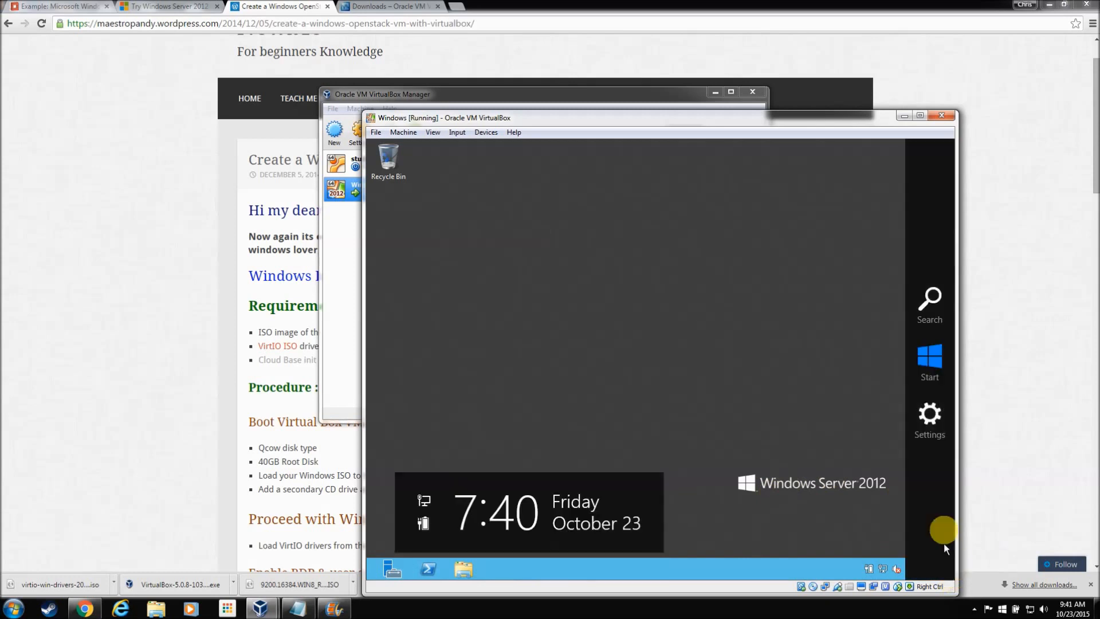
click(932, 415)
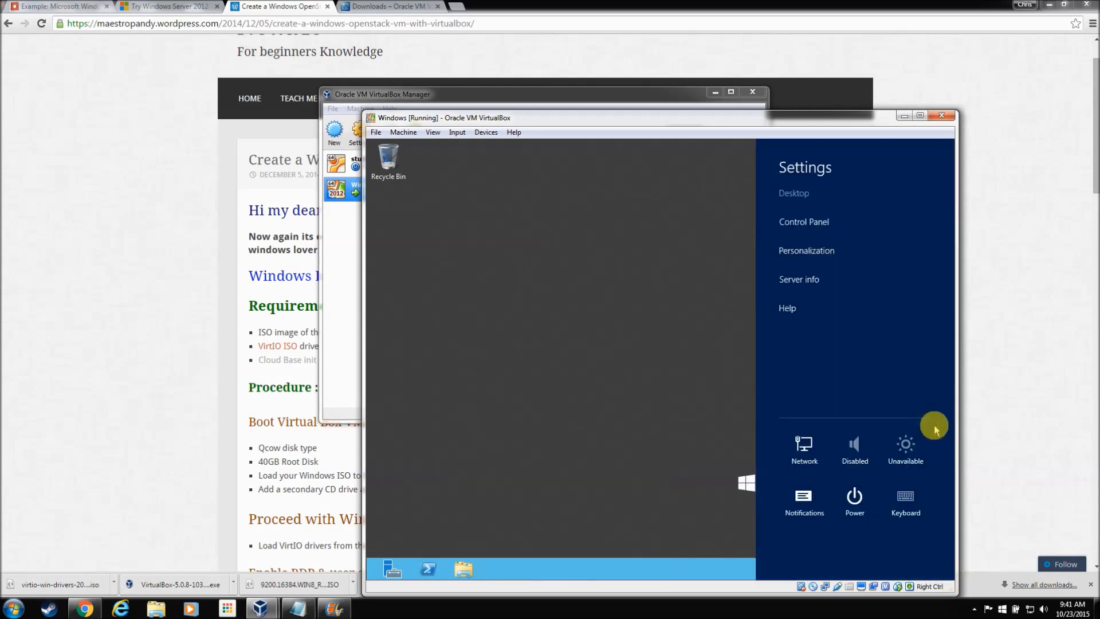
click(852, 494)
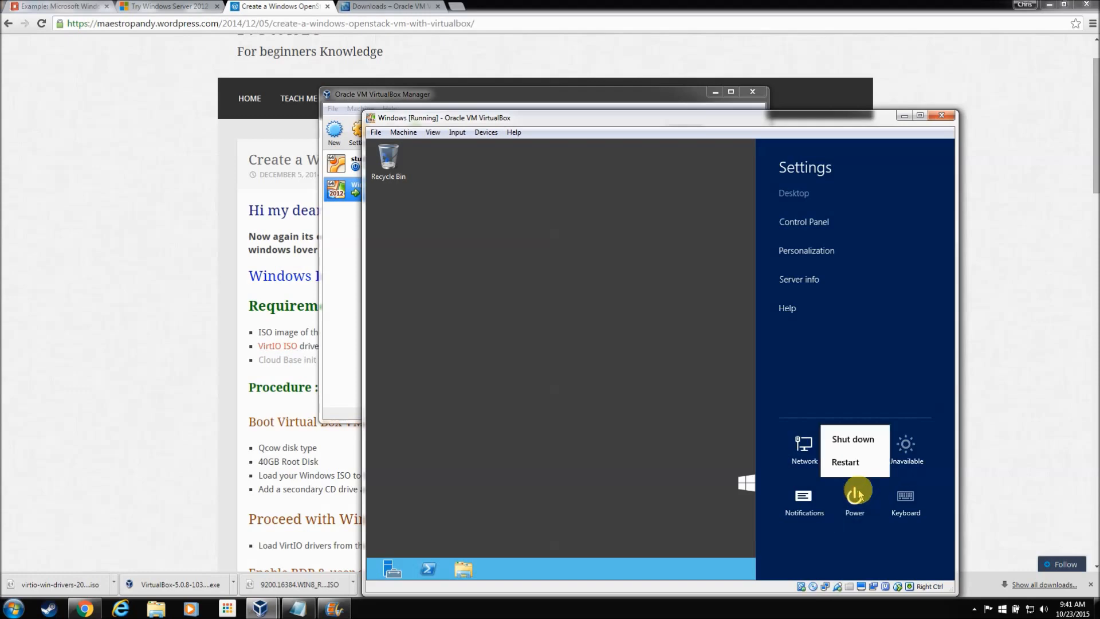
click(865, 439)
click(910, 458)
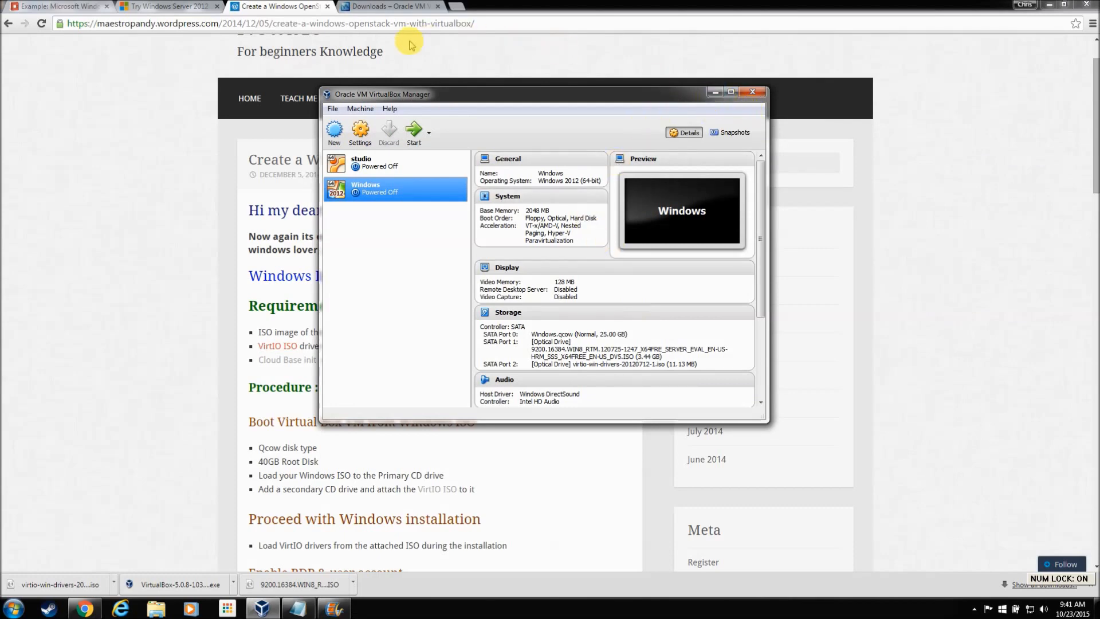
Step: Minimize the browser, video editor and notes windows and move VirtualBox Manager aside
click(1049, 8)
click(1049, 7)
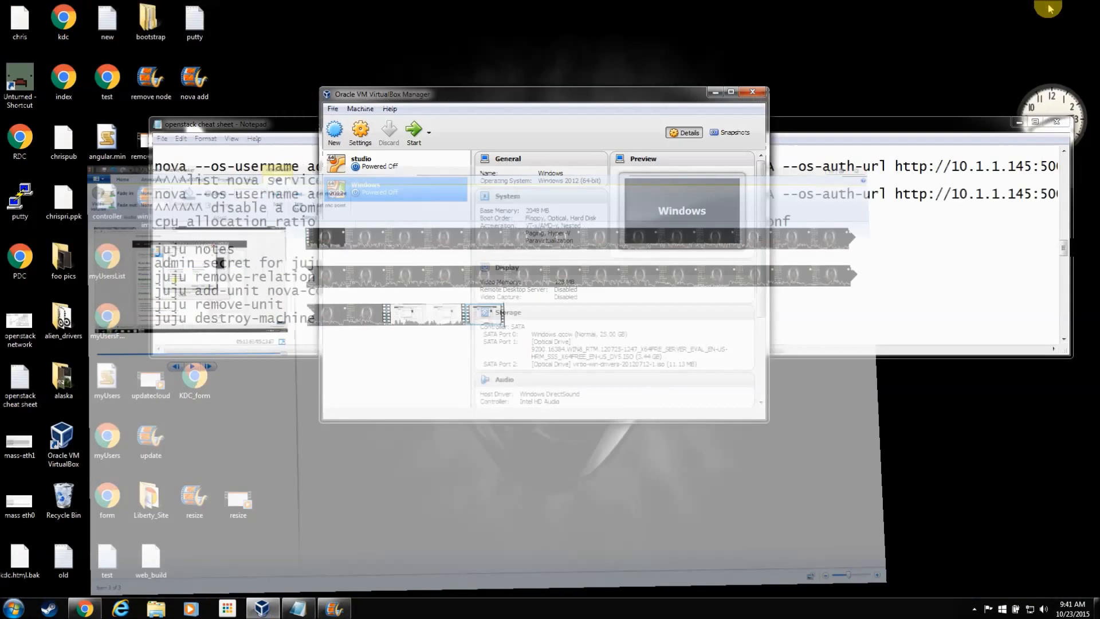
drag(708, 95, 947, 109)
click(499, 132)
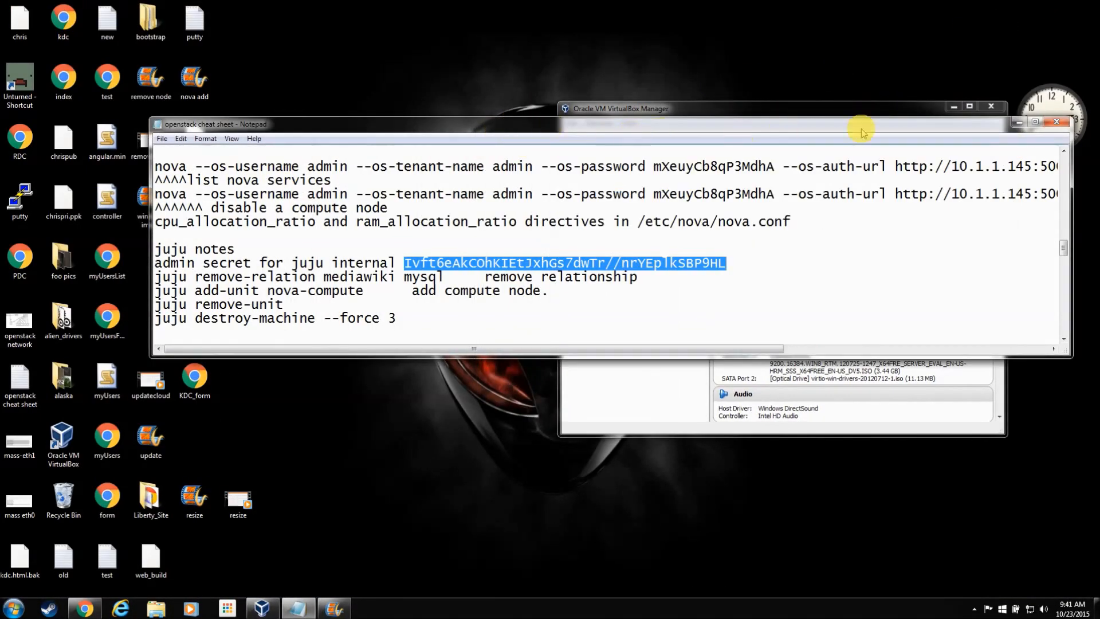
click(1018, 123)
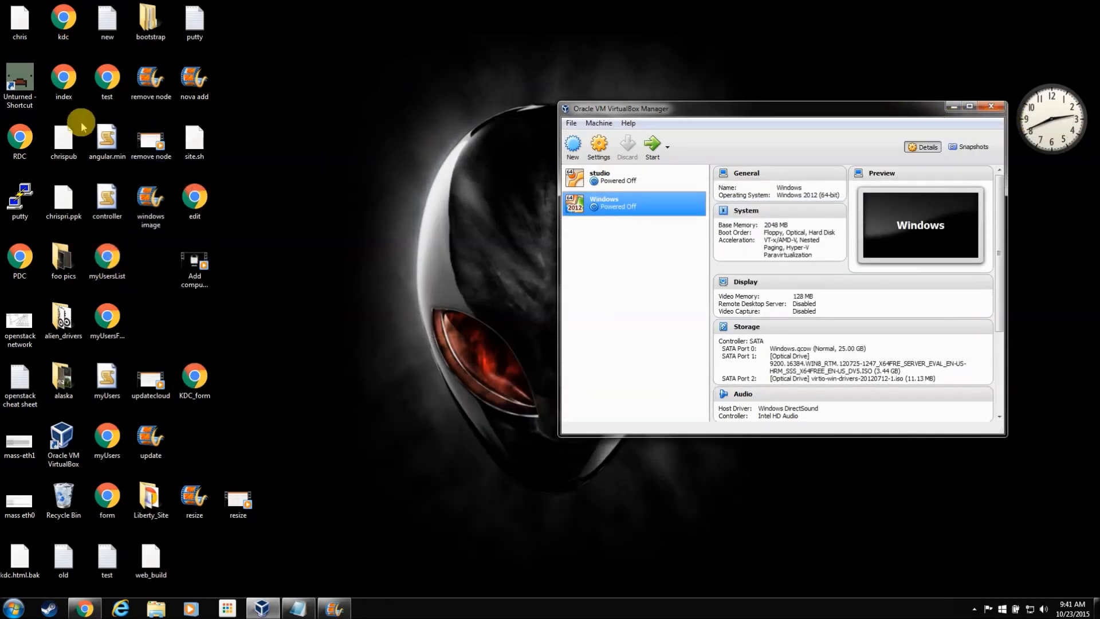
Step: Load the MAAS session in PuTTY, connect to 192.168.1.150, and log in with the account's name and password
double_click(20, 198)
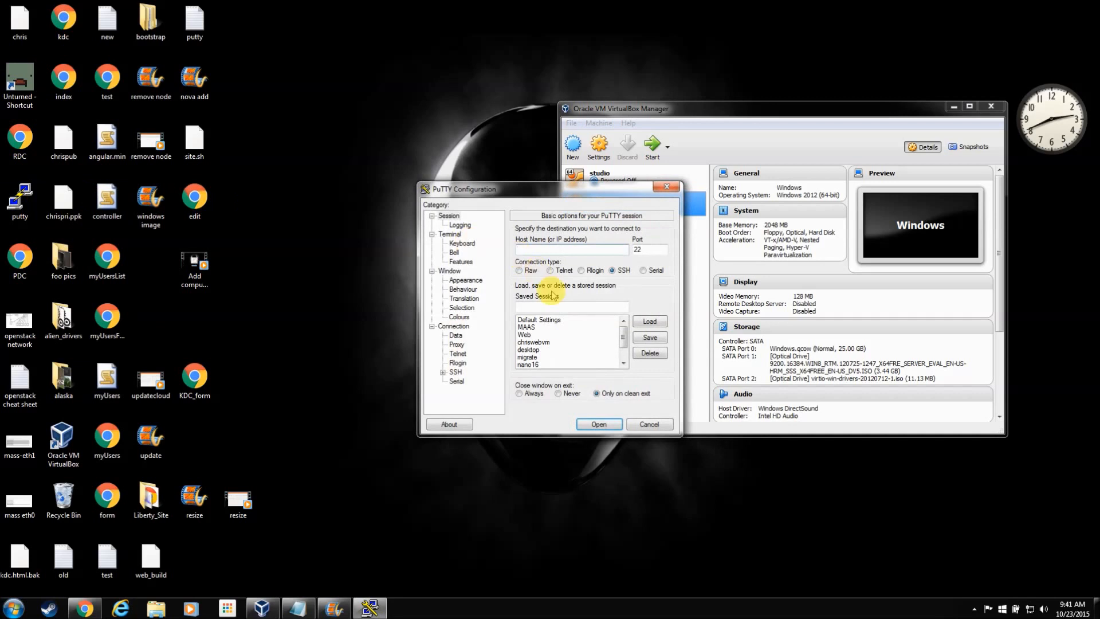
click(533, 327)
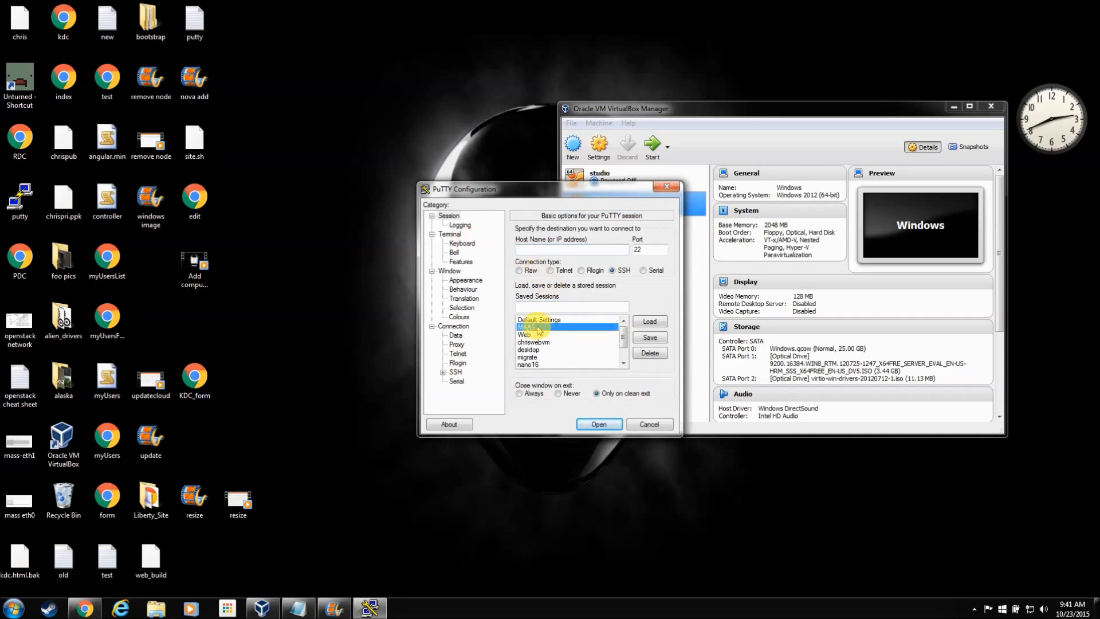
click(654, 321)
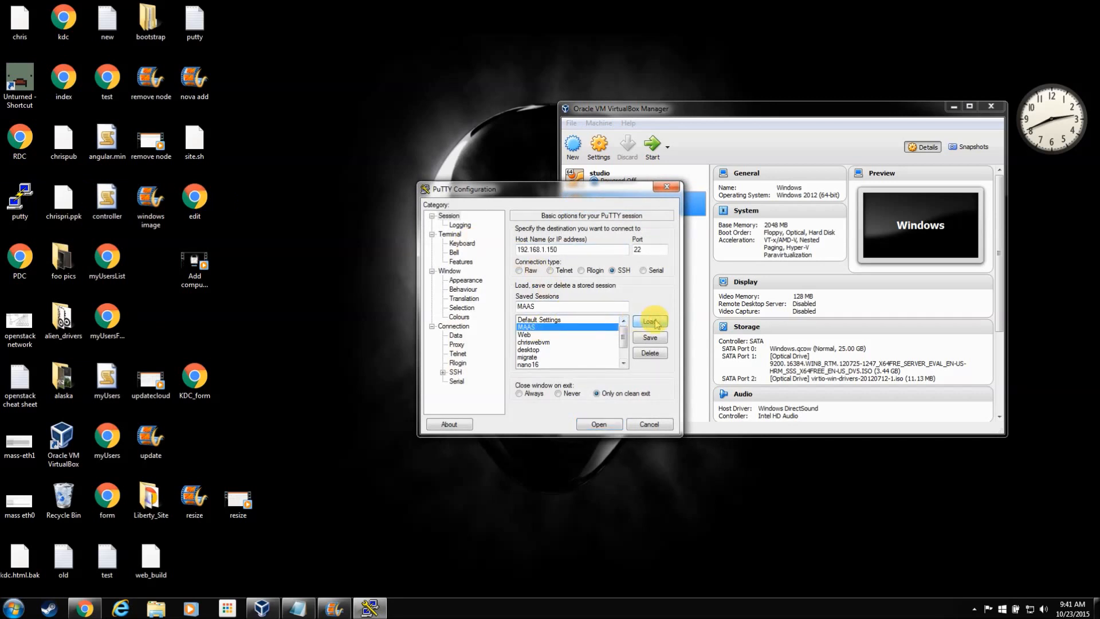
click(596, 424)
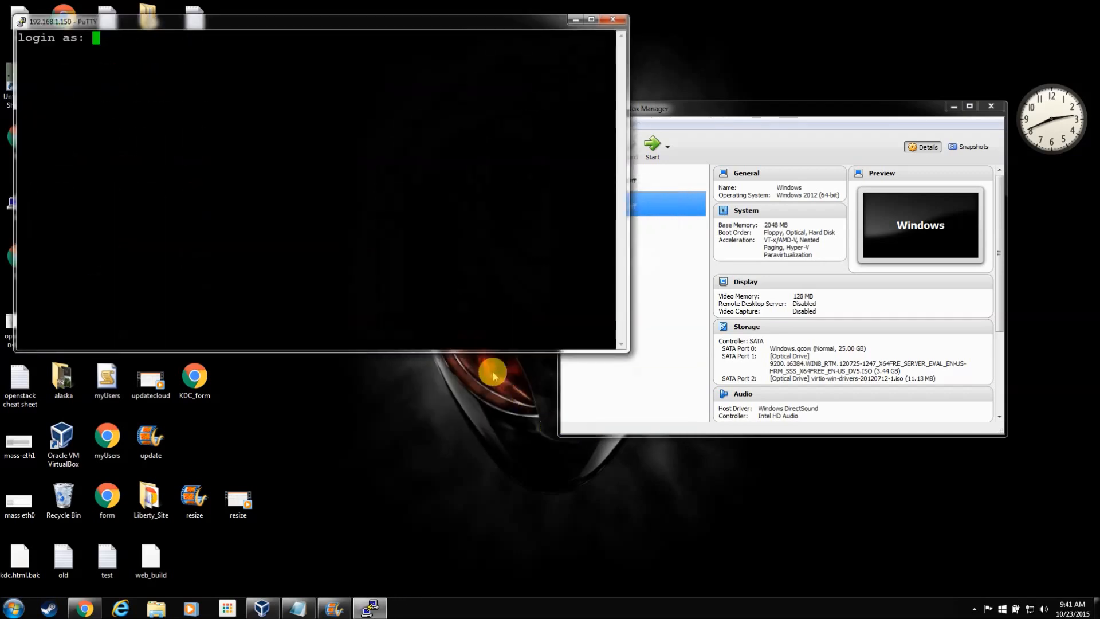
text(chris)
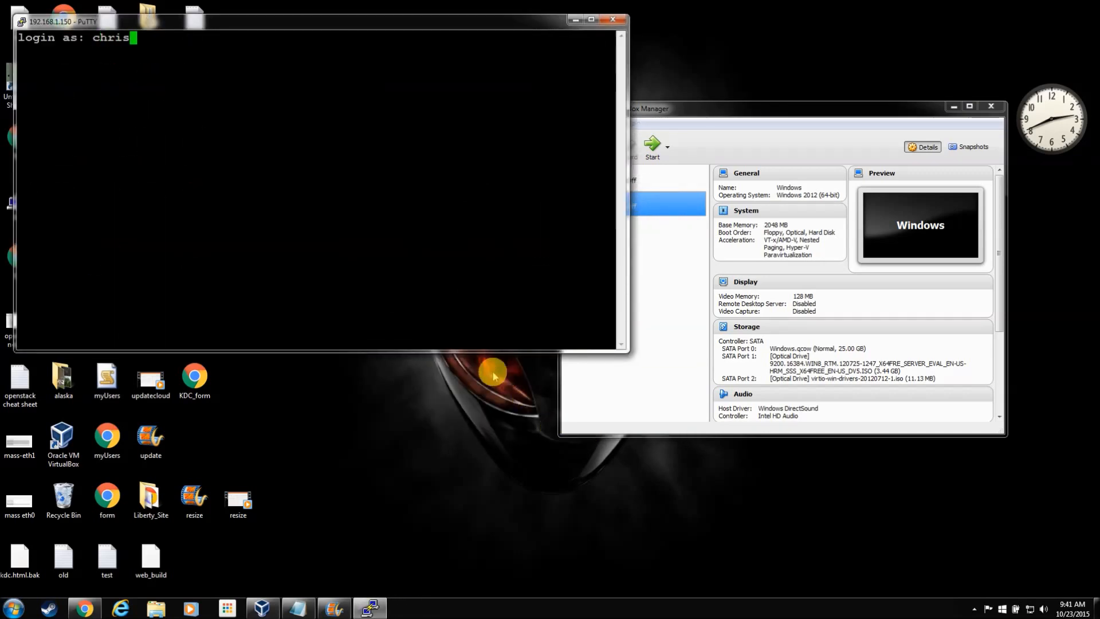
key(Return)
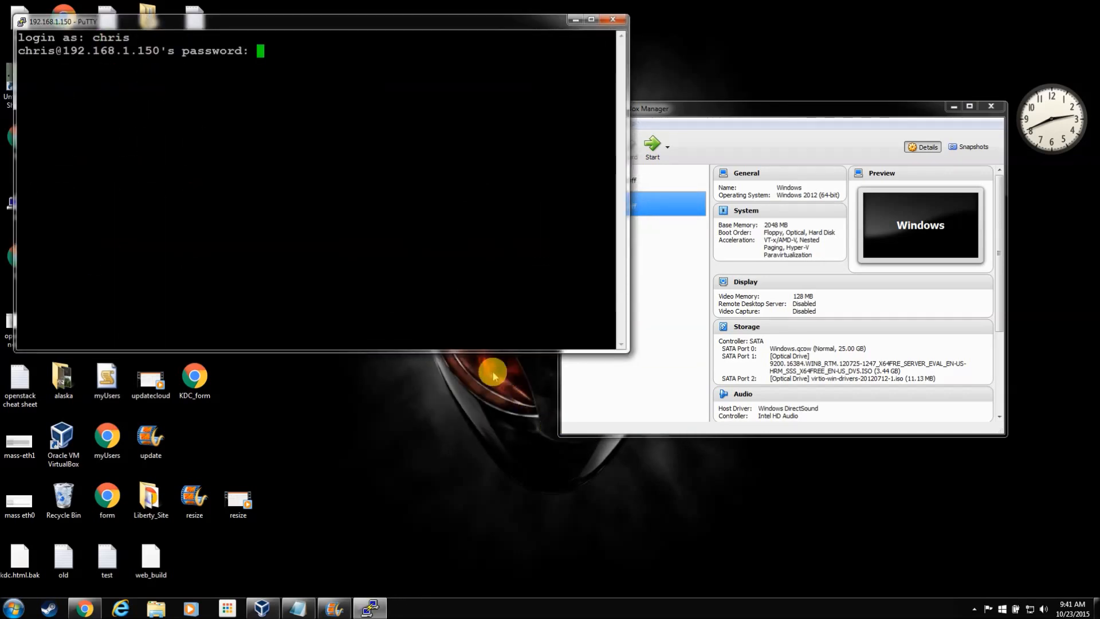
key(Return)
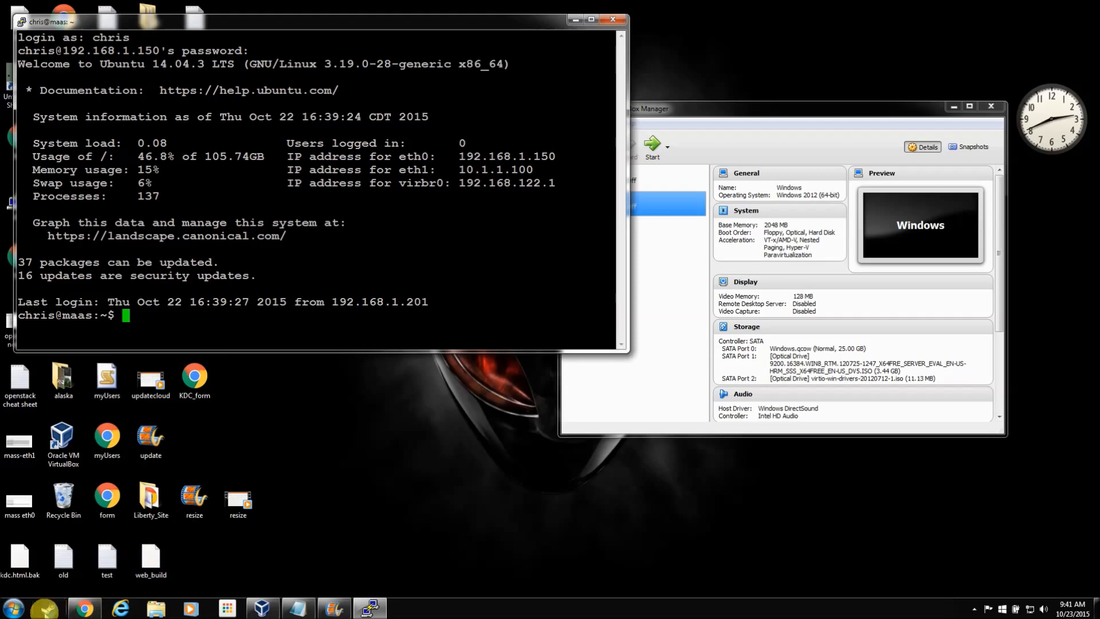
click(13, 607)
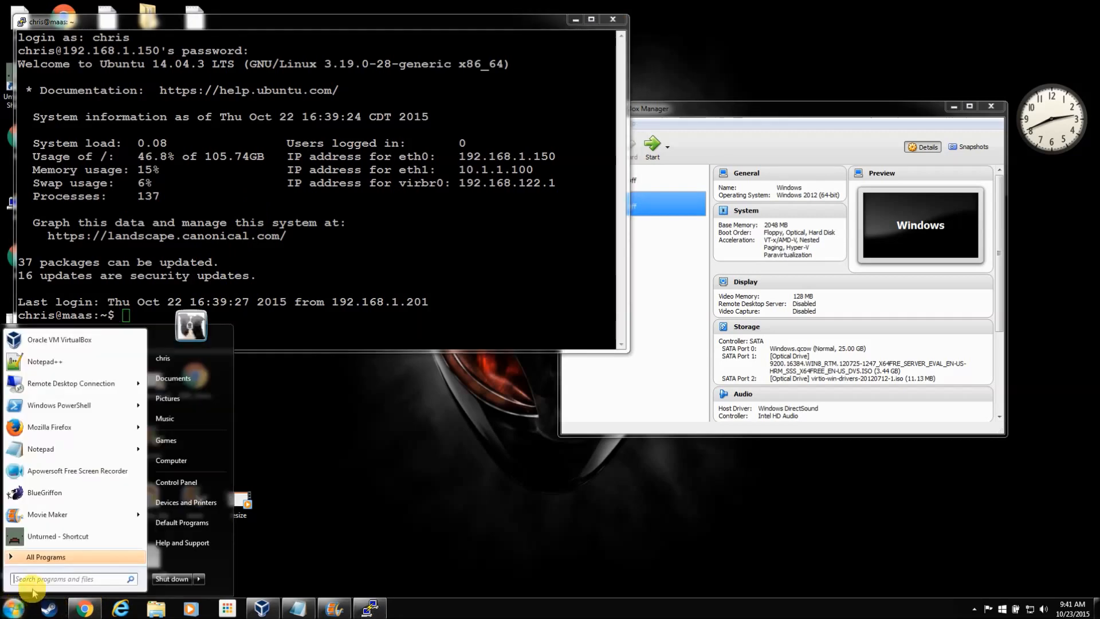
Step: Launch a Command Prompt from Start search with cmd and move it aside
text(cmd)
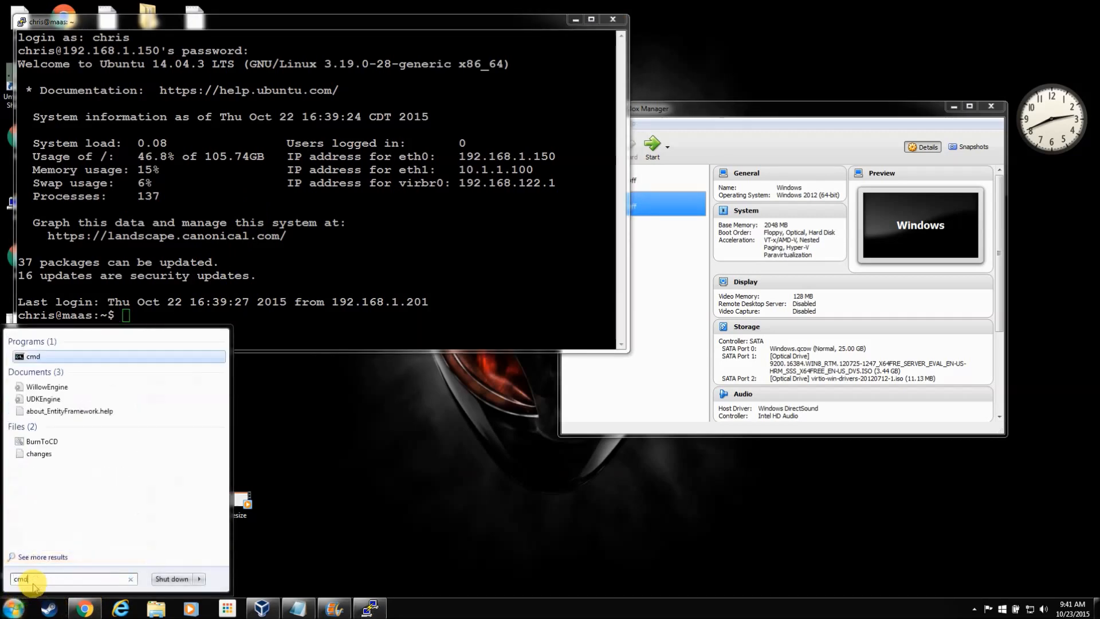
key(Return)
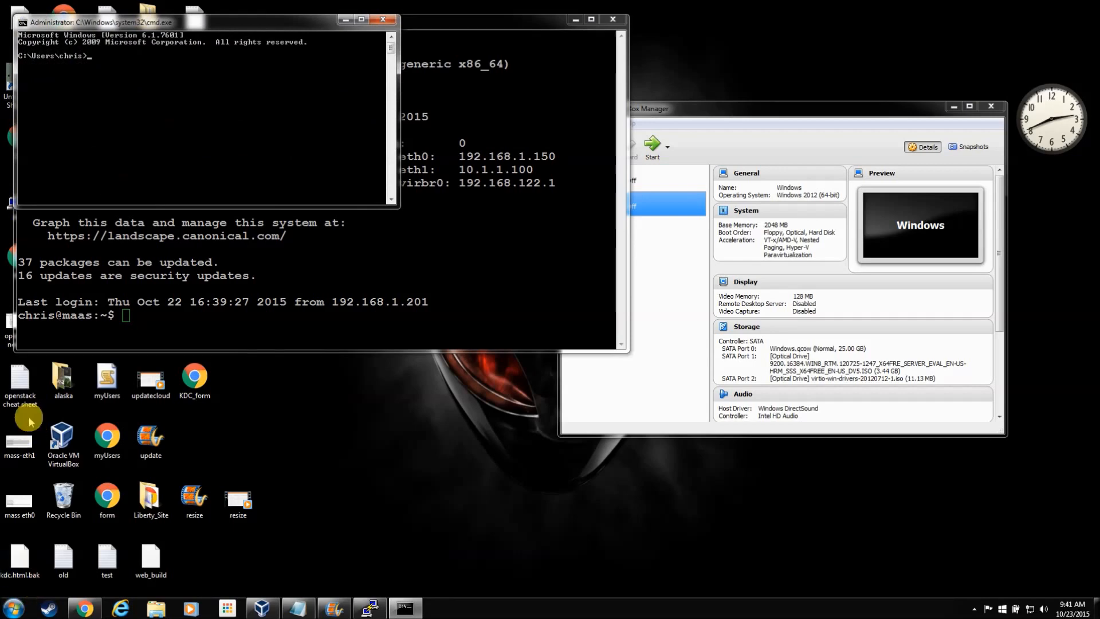
drag(222, 23, 724, 291)
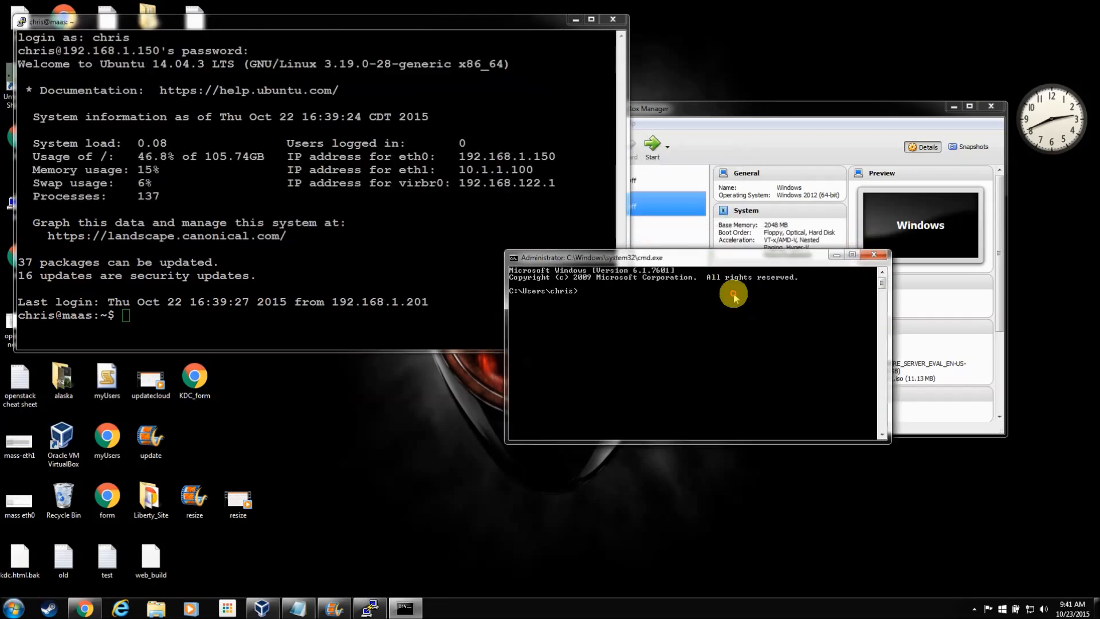
Step: Search 'putty download' in a new Chrome tab and open the PuTTY Download Page
click(92, 609)
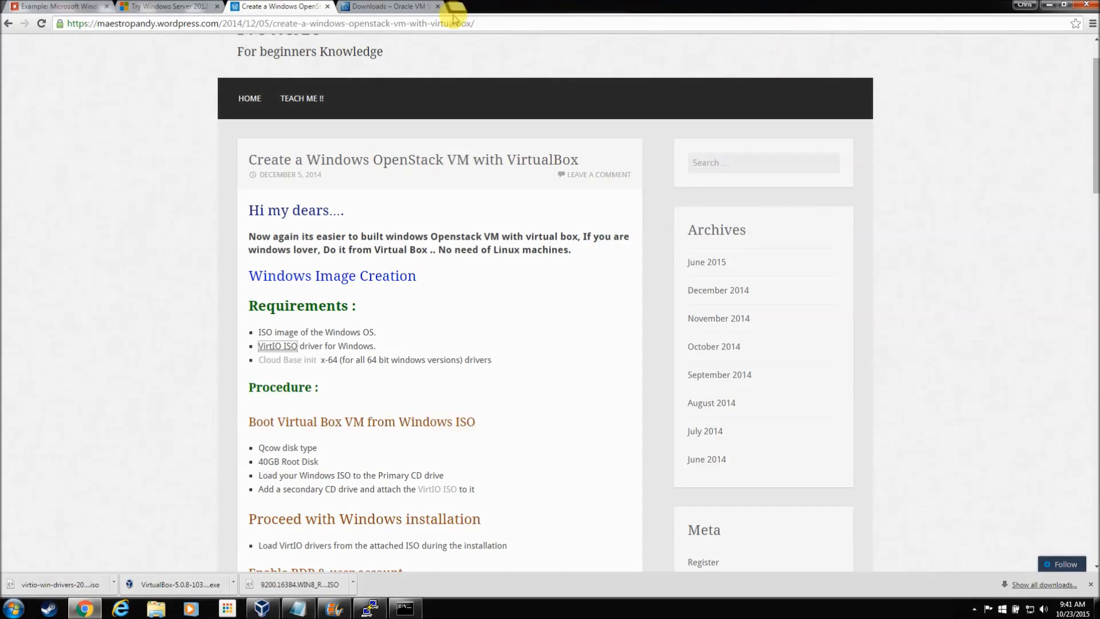
click(466, 7)
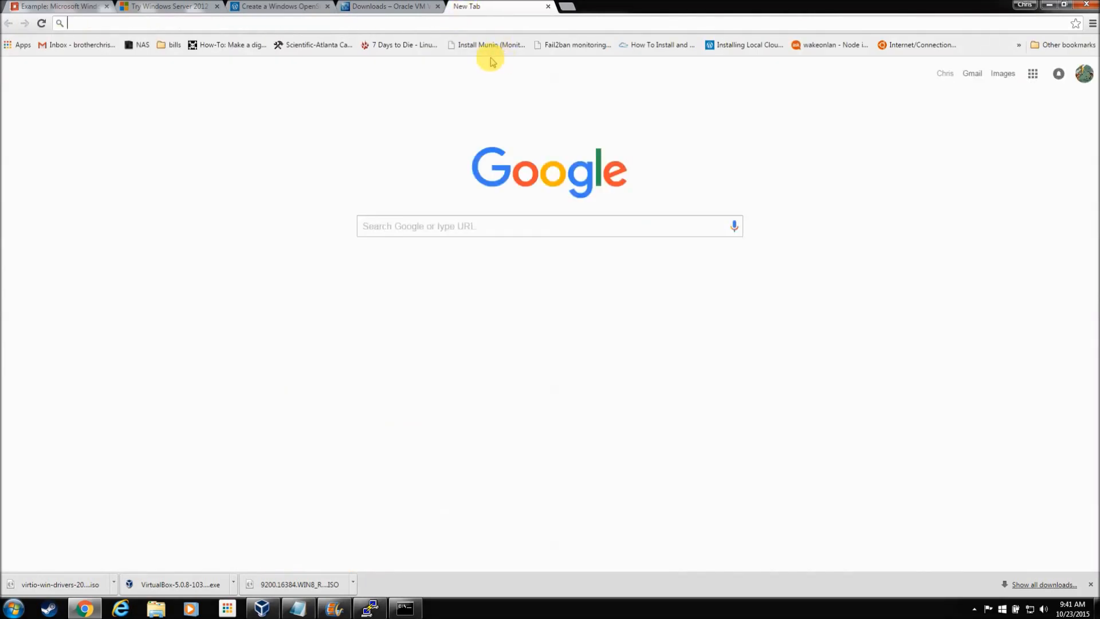
text(putty)
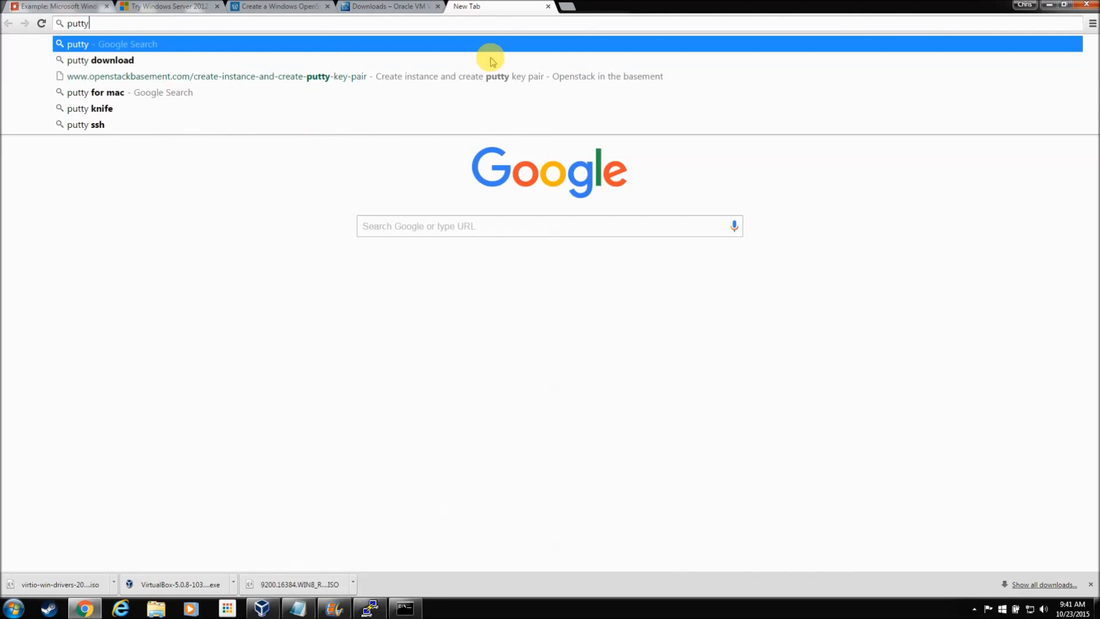
key(Down)
key(Return)
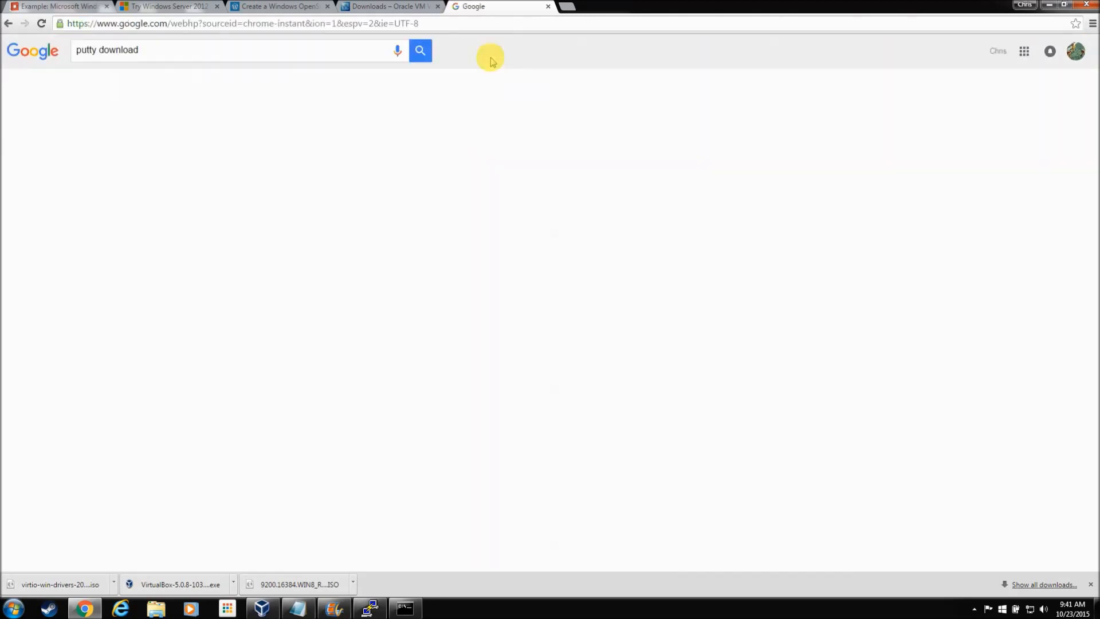
click(178, 277)
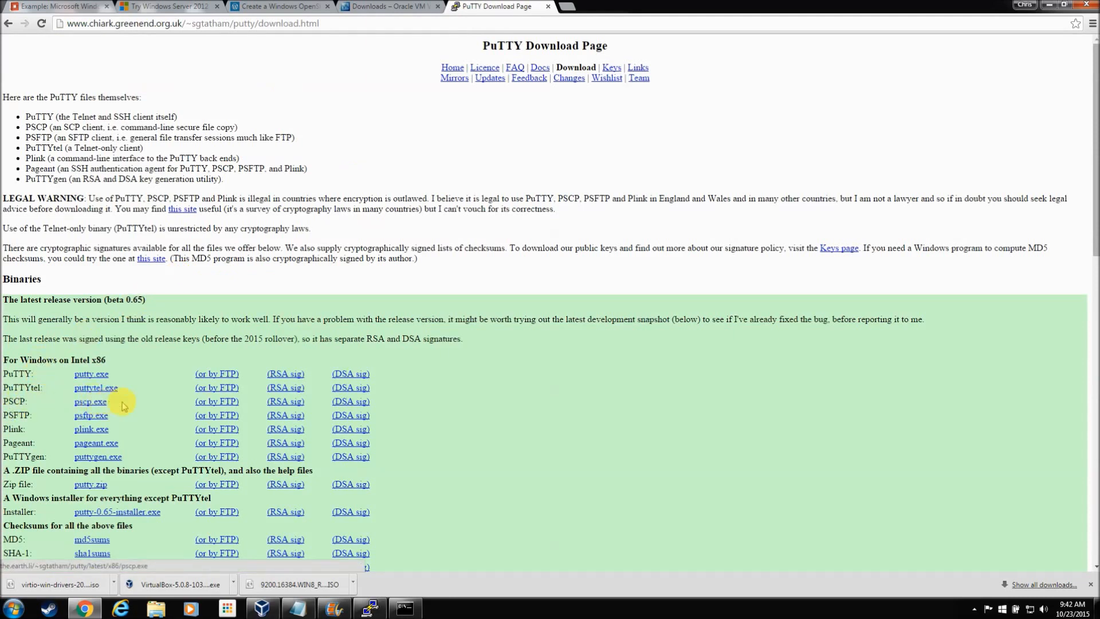
click(1048, 7)
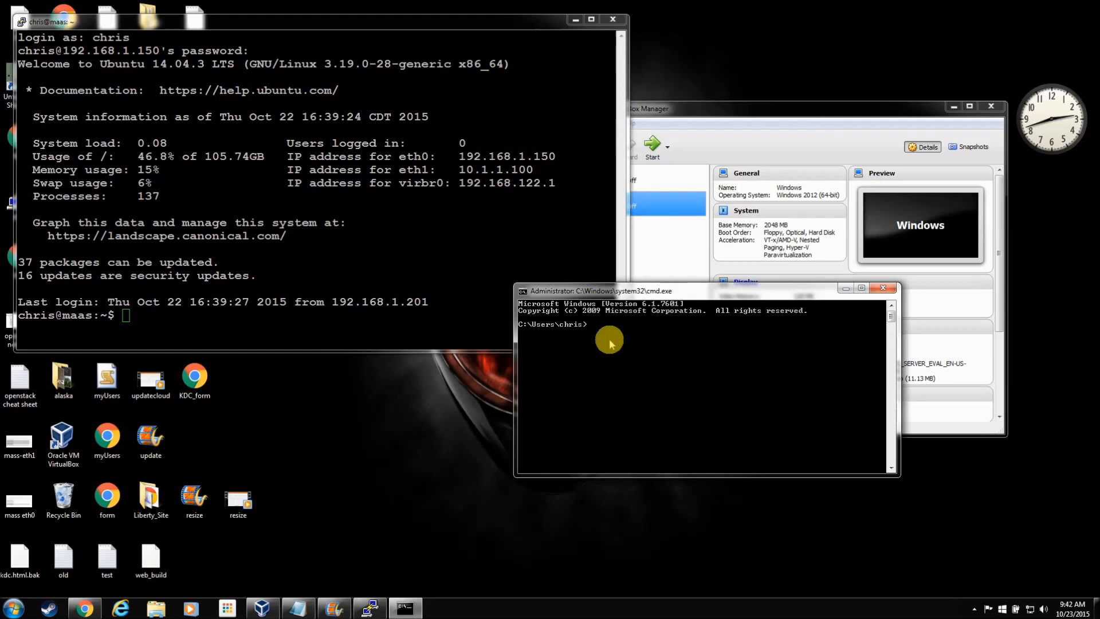
Step: Change into the user's Downloads folder and start a pscp.exe command
text(cd)
text(cd users)
key(Return)
text(cd chris)
key(Return)
text(cd down)
key(Tab)
key(Return)
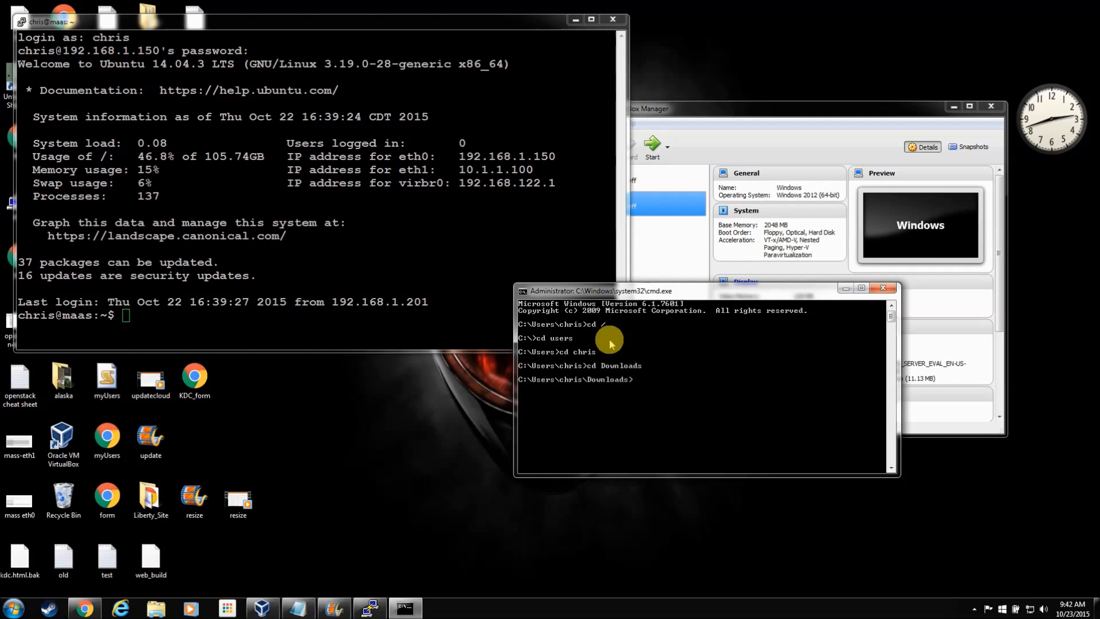
text(pscp)
key(Tab)
text(c:\user\chris\)
Step: Copy the path of the VirtualBox VMs\Windows folder holding Windows.qcow from File Explorer
click(156, 609)
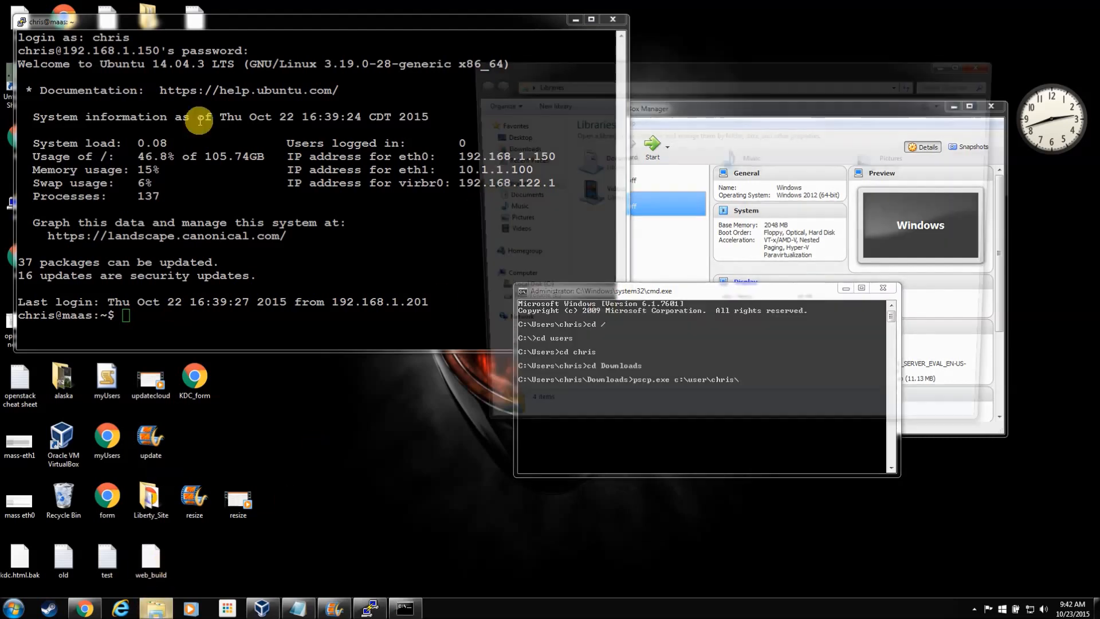
click(519, 294)
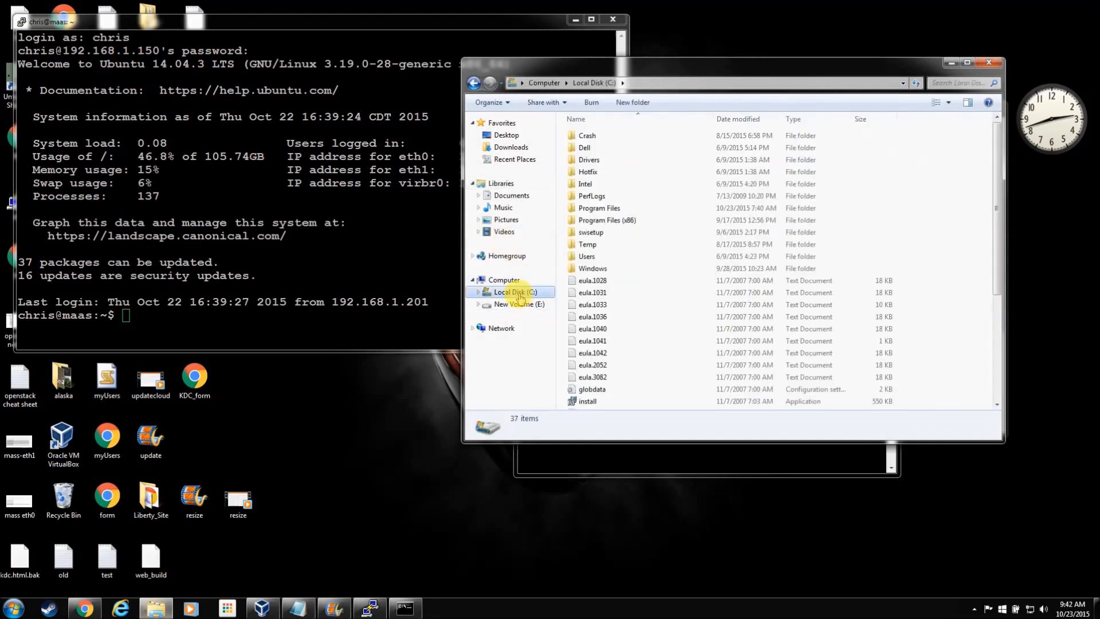
double_click(594, 258)
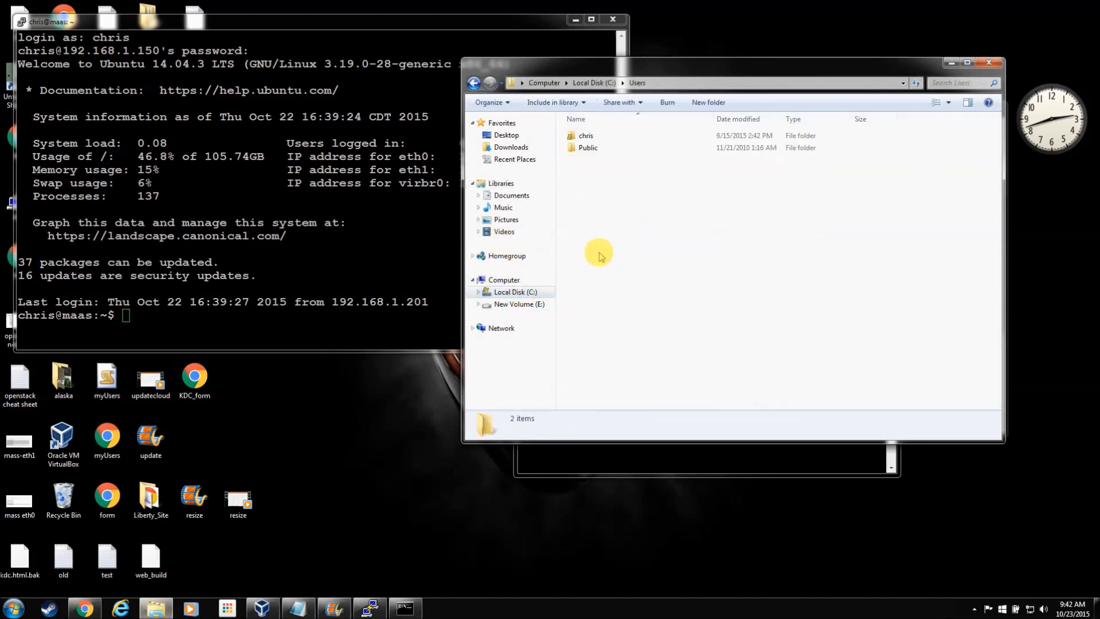
double_click(587, 136)
double_click(629, 317)
double_click(601, 160)
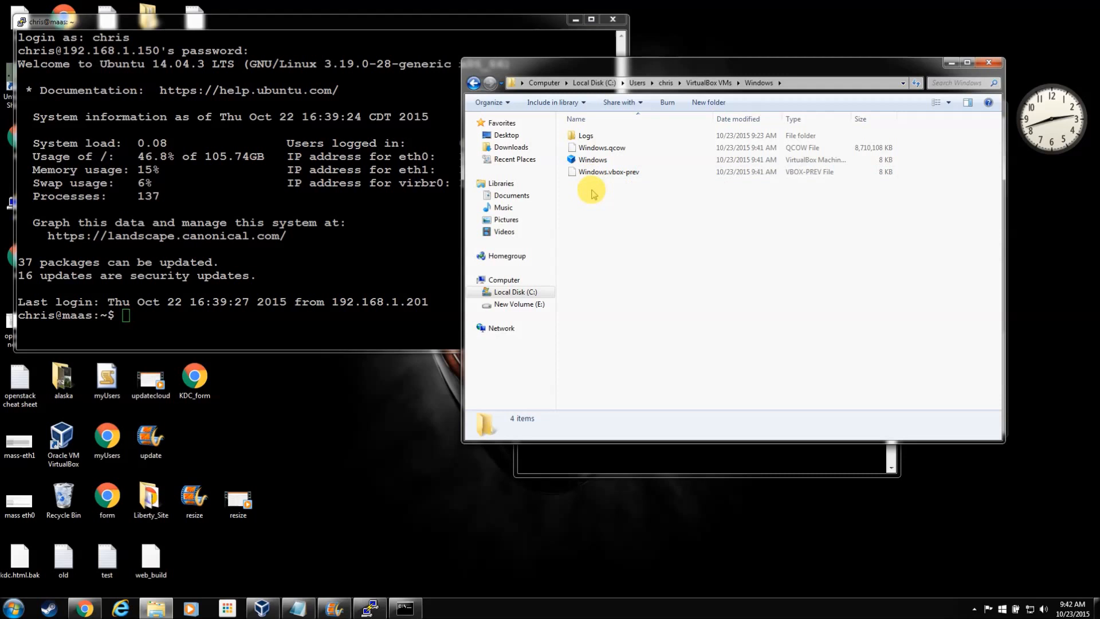
click(595, 148)
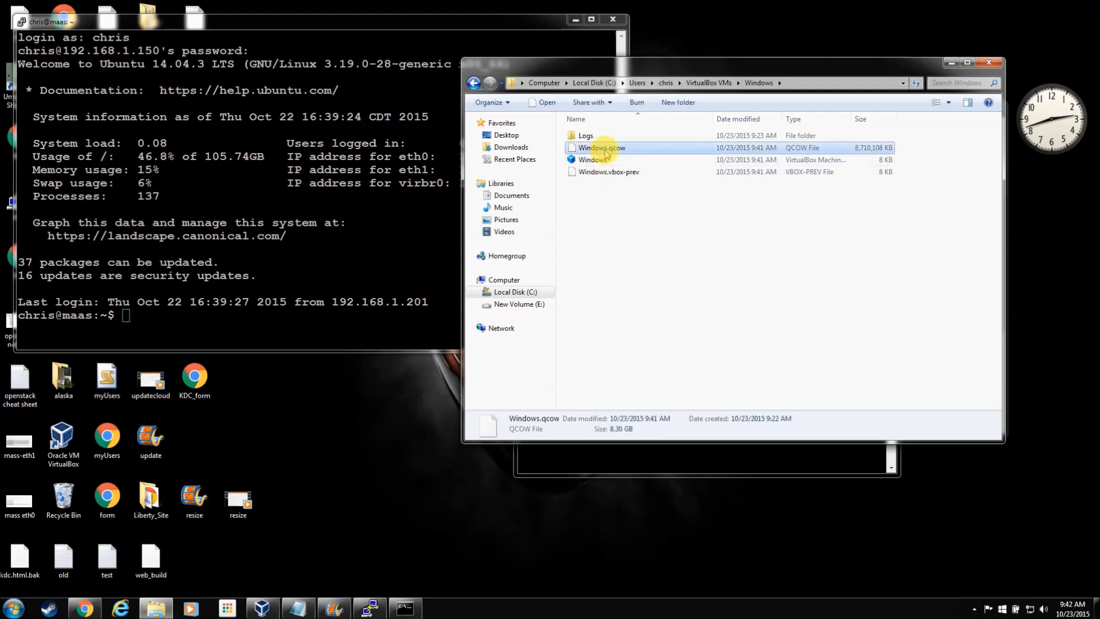
click(829, 84)
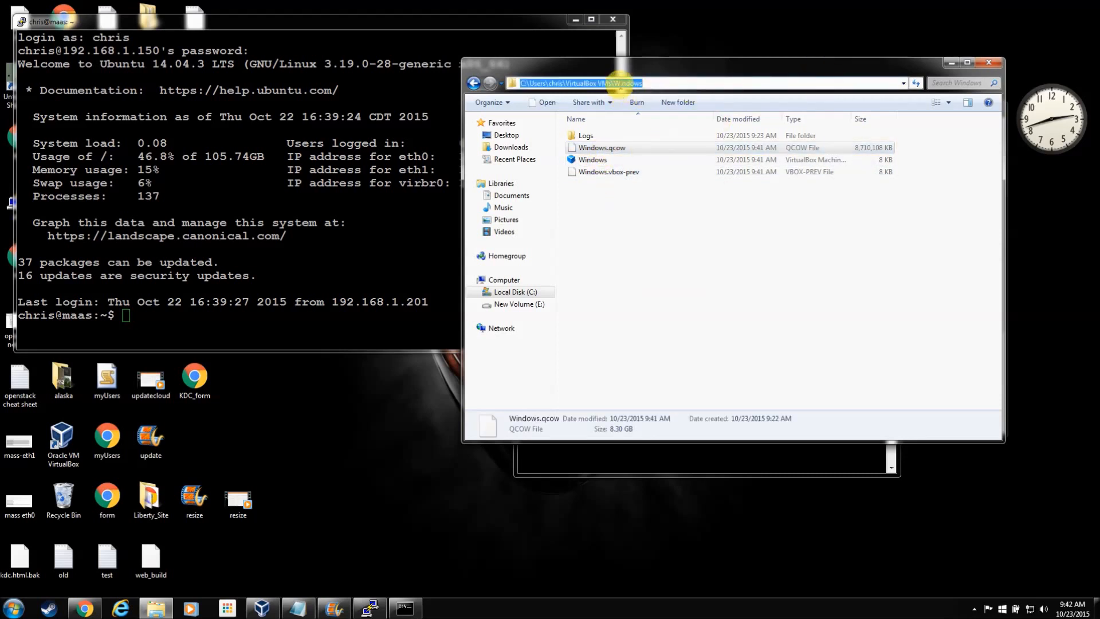
right_click(621, 87)
click(647, 122)
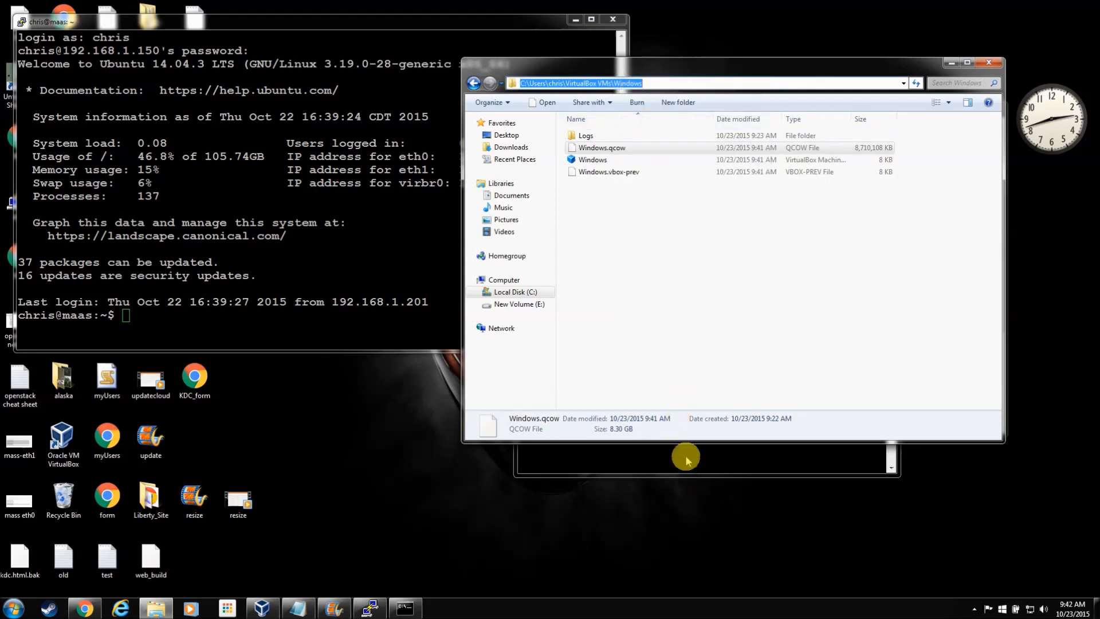
Step: Finish the pscp.exe command uploading Windows.qcow to 192.168.1.150:/tmp, run it, and enter the password
click(682, 447)
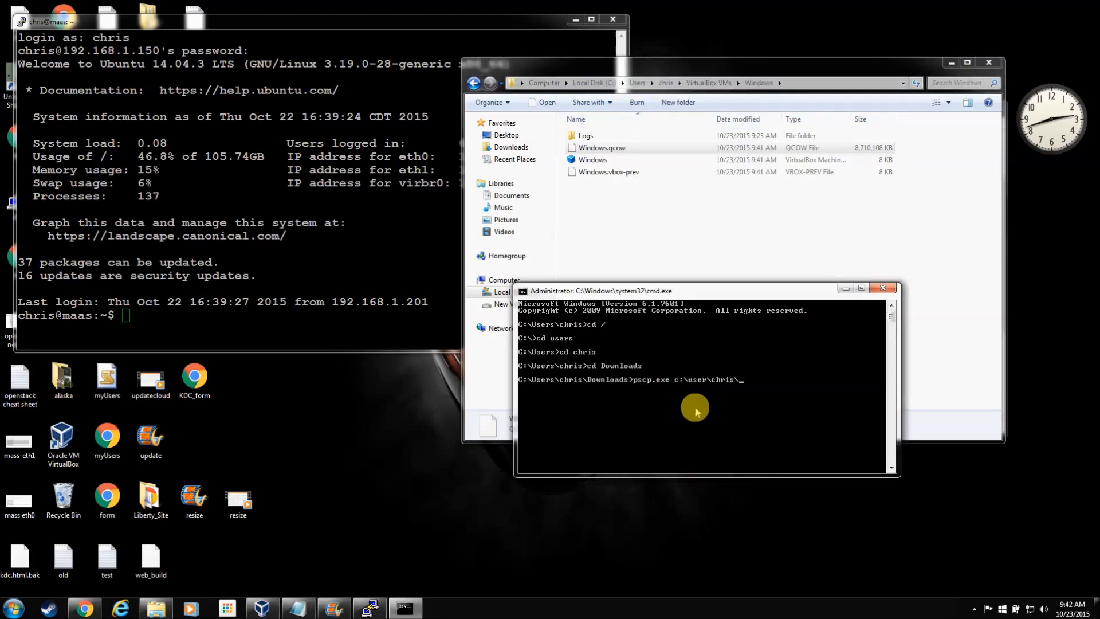
key(BackSpace)
key(BackSpace)
key(BackSpace)
key(BackSpace)
key(BackSpace)
key(BackSpace)
key(BackSpace)
key(BackSpace)
key(BackSpace)
key(BackSpace)
key(BackSpace)
key(BackSpace)
key(BackSpace)
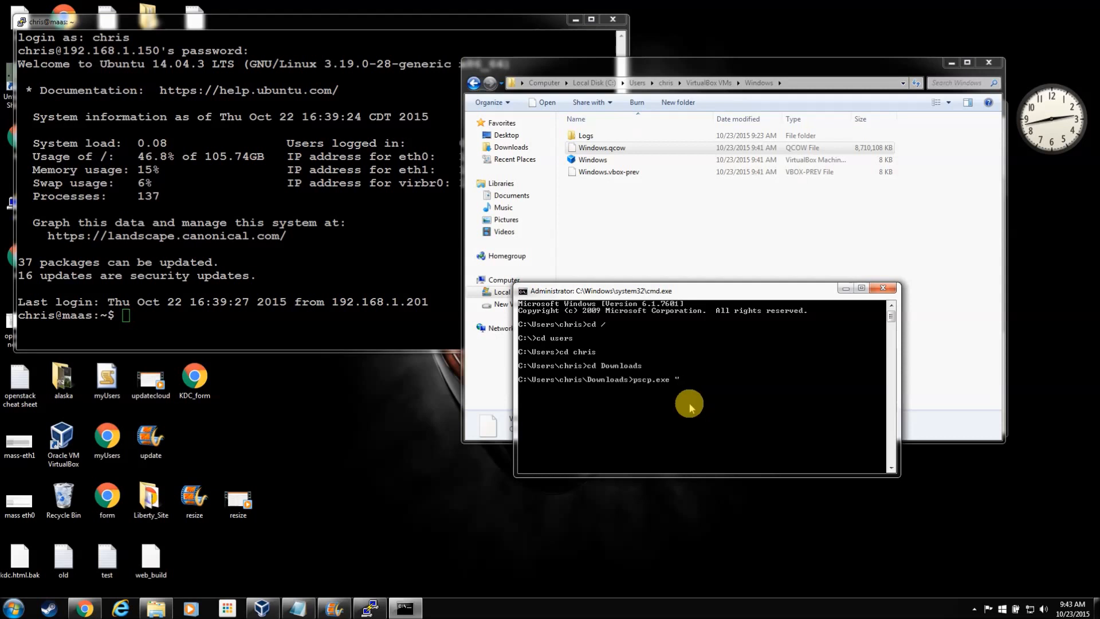
right_click(708, 401)
click(745, 433)
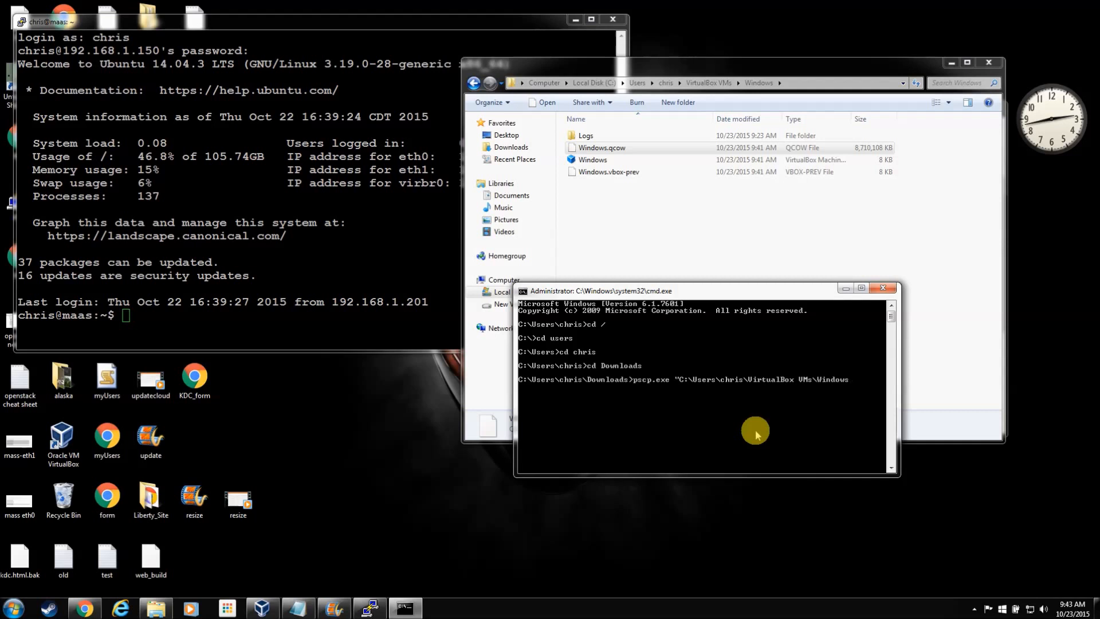
text(\Windows.qcow" chris@)
text(192.168.1.150)
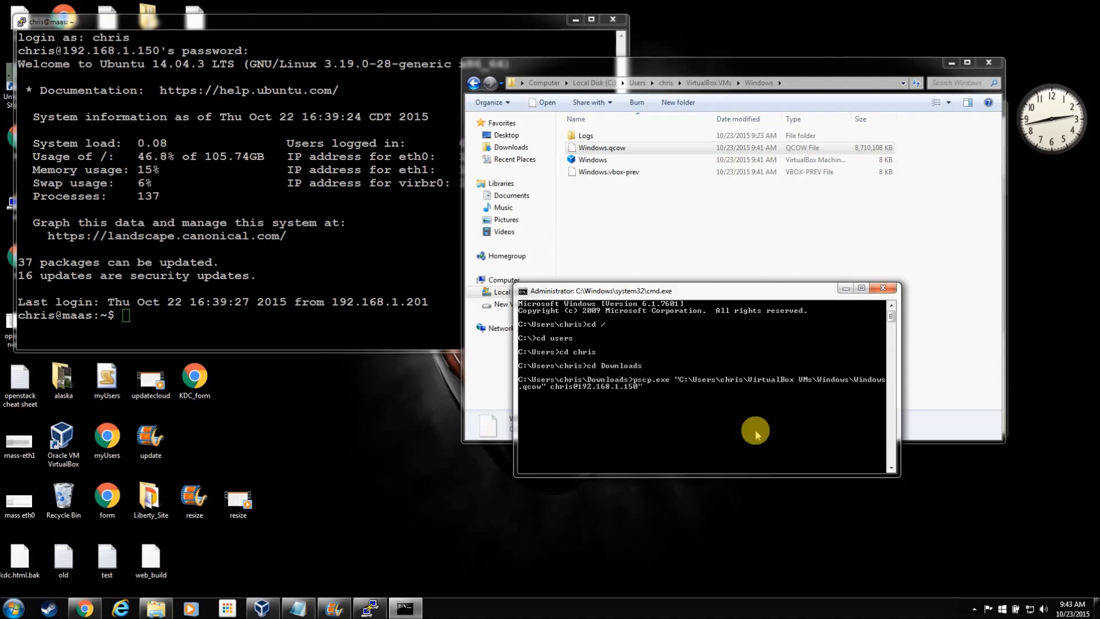
key(BackSpace)
text(:/tmp)
key(Return)
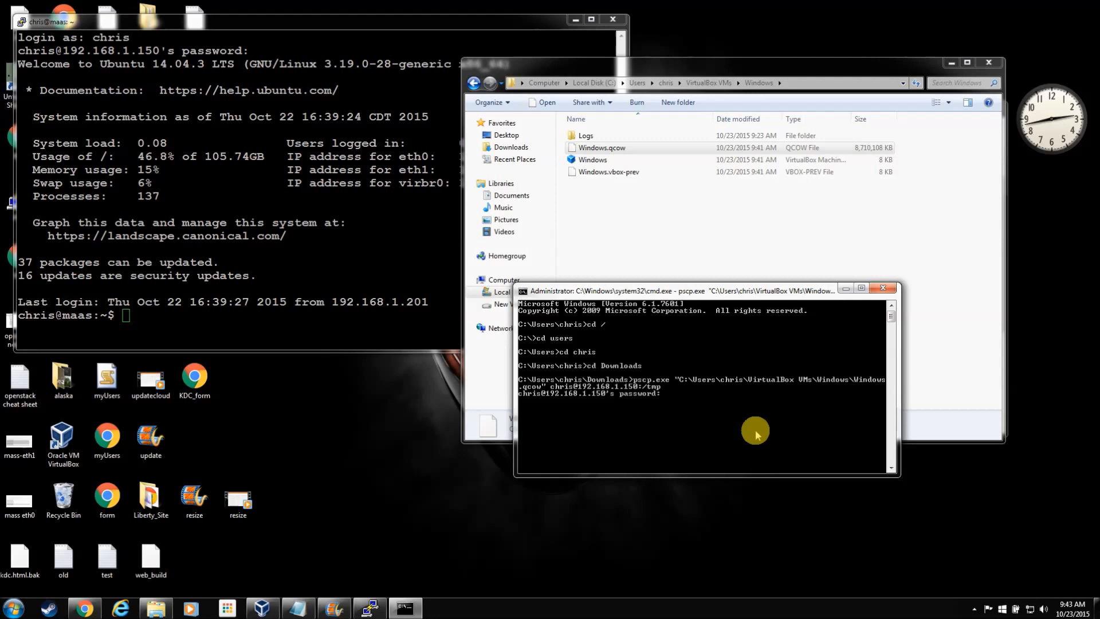
key(Return)
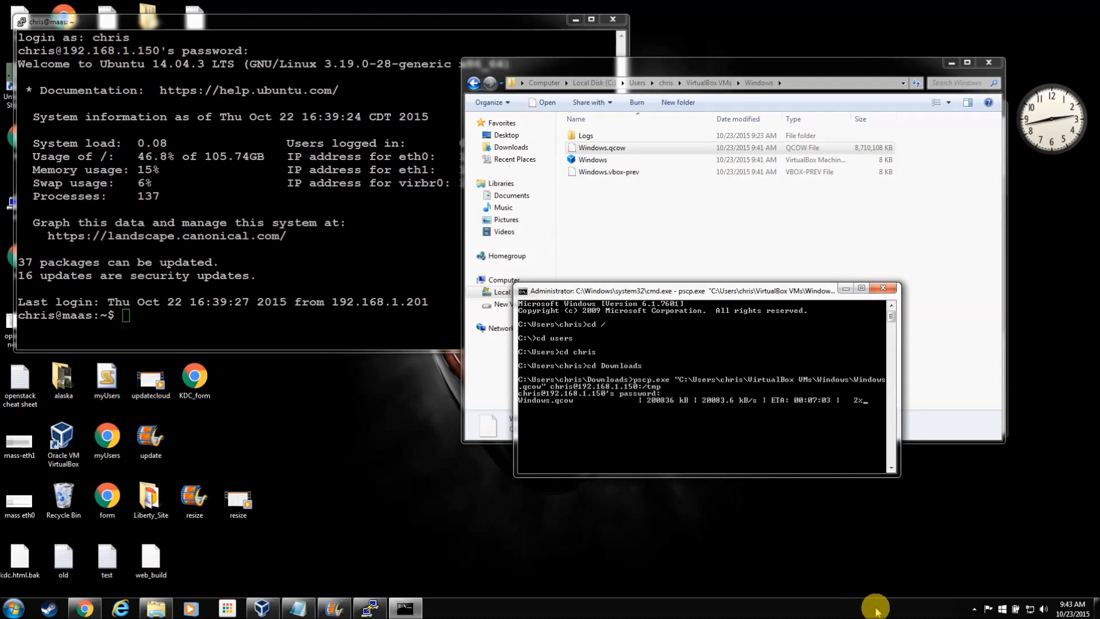
Step: In the PuTTY session, change to /tmp and list its files with ll
click(973, 609)
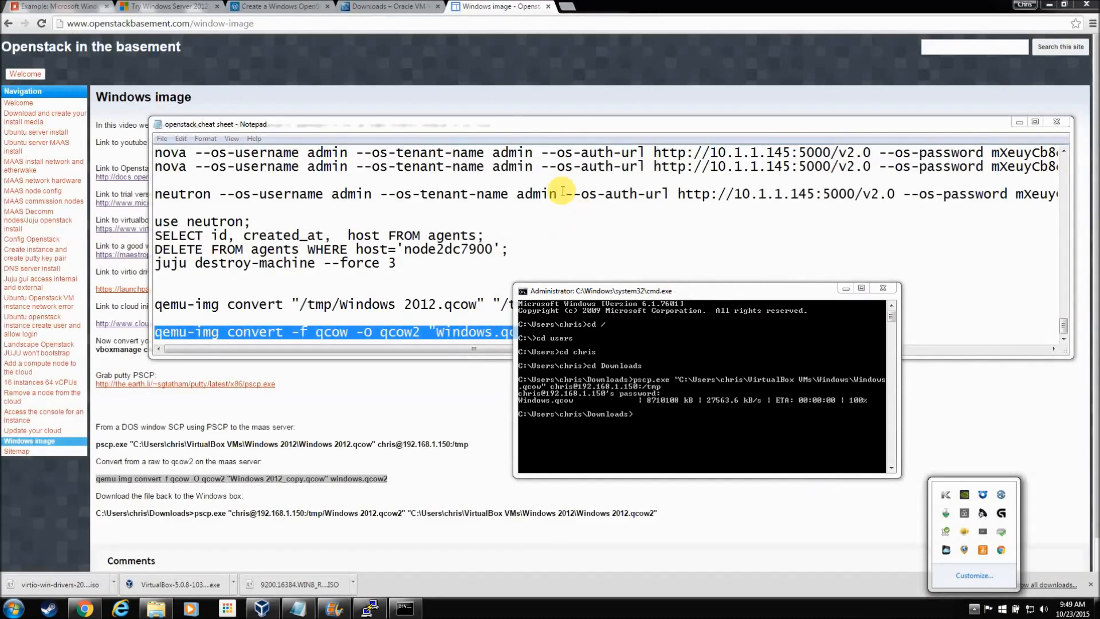
click(635, 293)
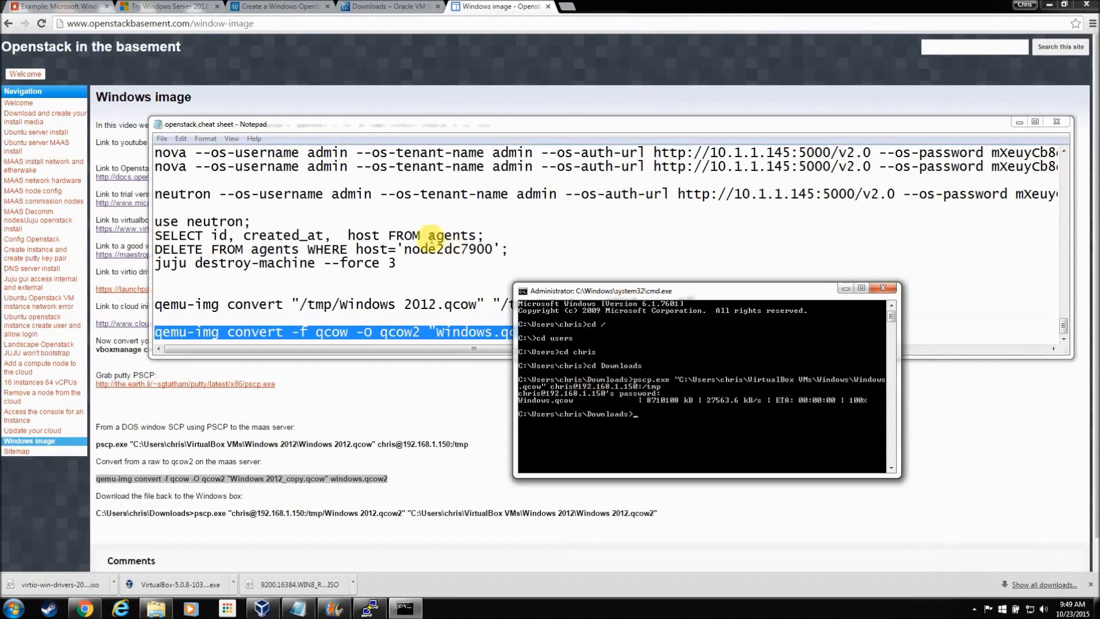
click(369, 607)
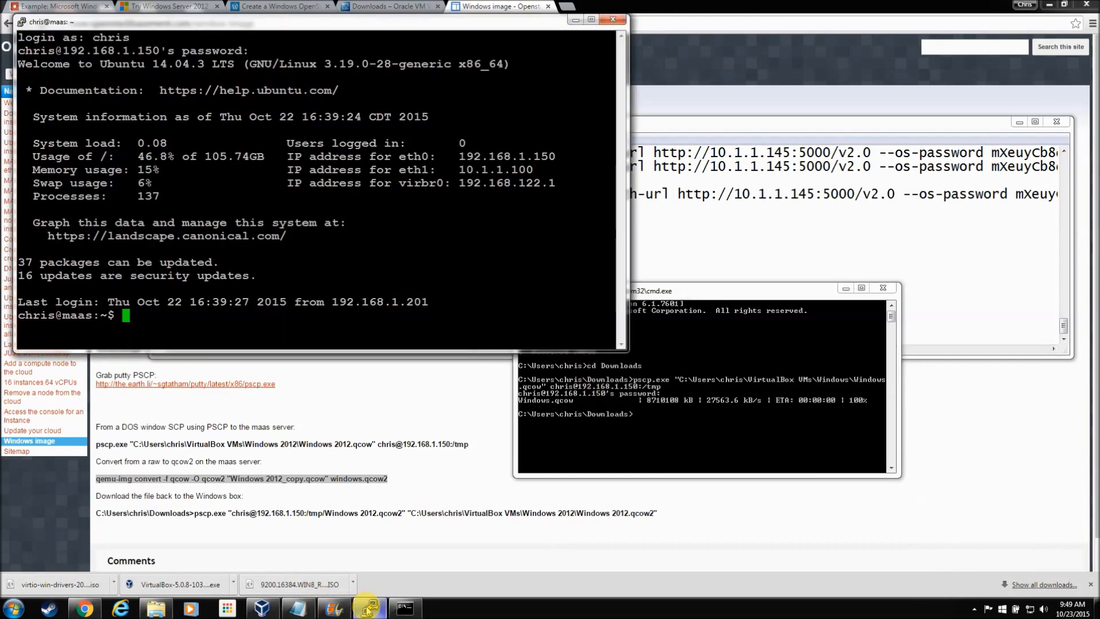
text(cd /)
key(Return)
text(cd ymp)
key(Return)
text(cd tmp)
key(Return)
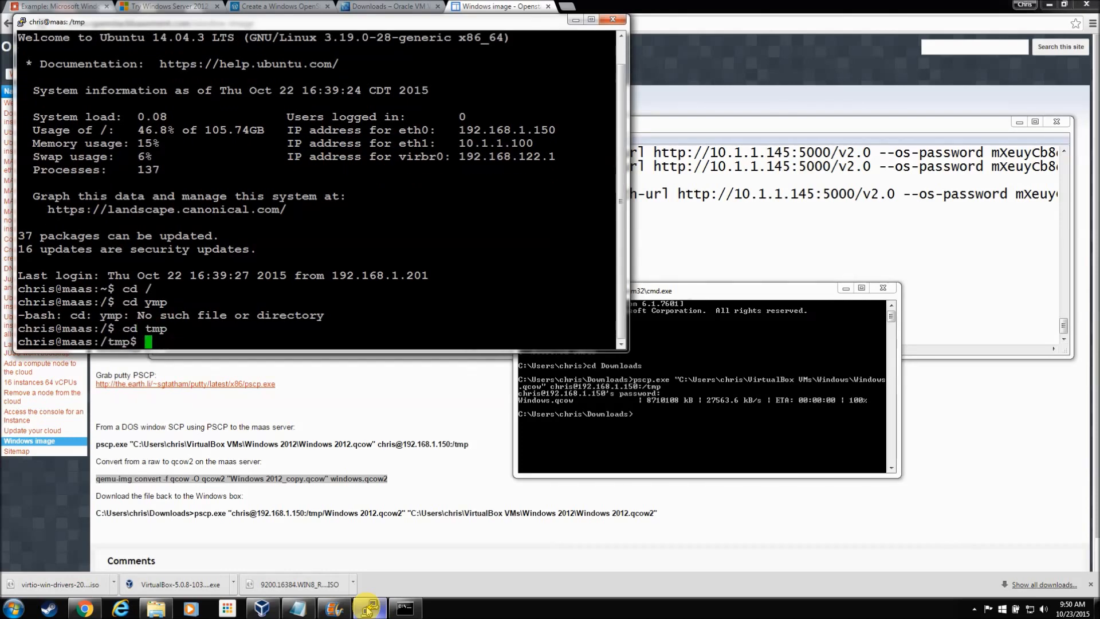
text(ll)
key(Return)
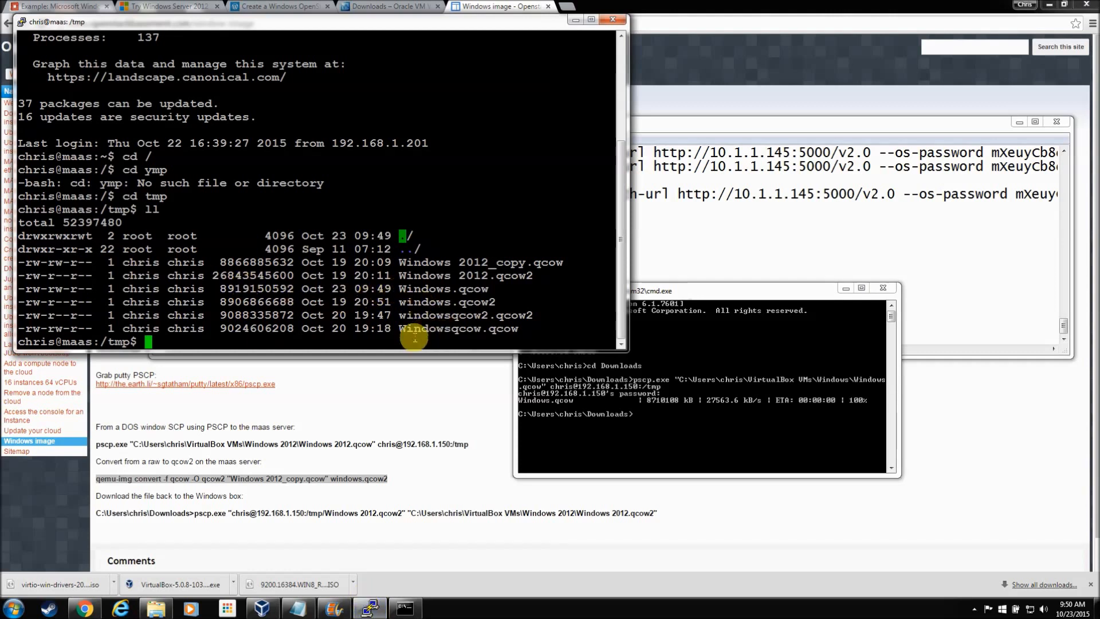
Step: Delete the old windows.qcow2 with sudo rm, pasting the name from the listing
text(sudo tm)
key(BackSpace)
key(BackSpace)
text(rm)
drag(400, 303, 494, 304)
right_click(488, 306)
key(Return)
key(Return)
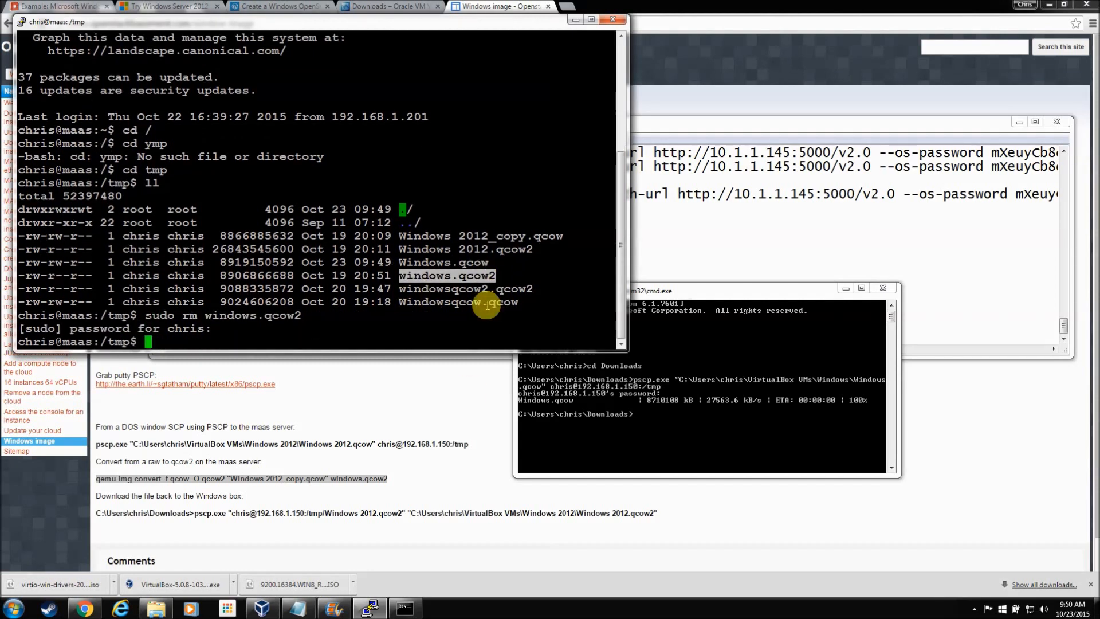
Step: Copy the qemu-img convert command from the OpenStack cheat-sheet notes
click(679, 247)
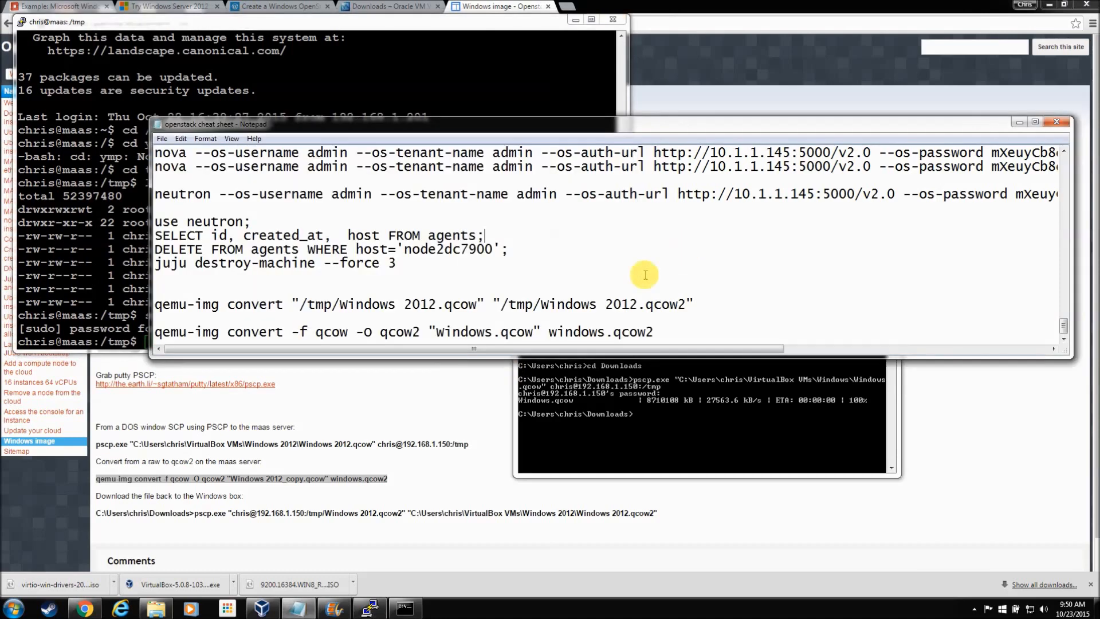
drag(694, 304, 522, 311)
drag(155, 333, 653, 332)
right_click(642, 335)
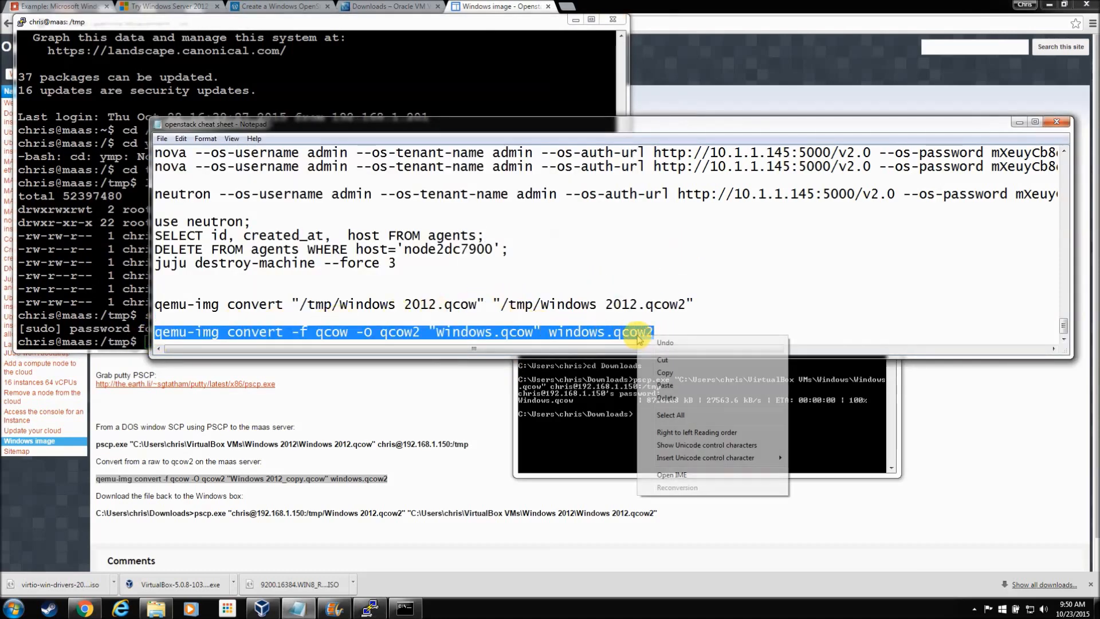
click(665, 373)
Step: Paste the command in PuTTY, capitalise the output to Windows.qcow2, and run the conversion
click(367, 26)
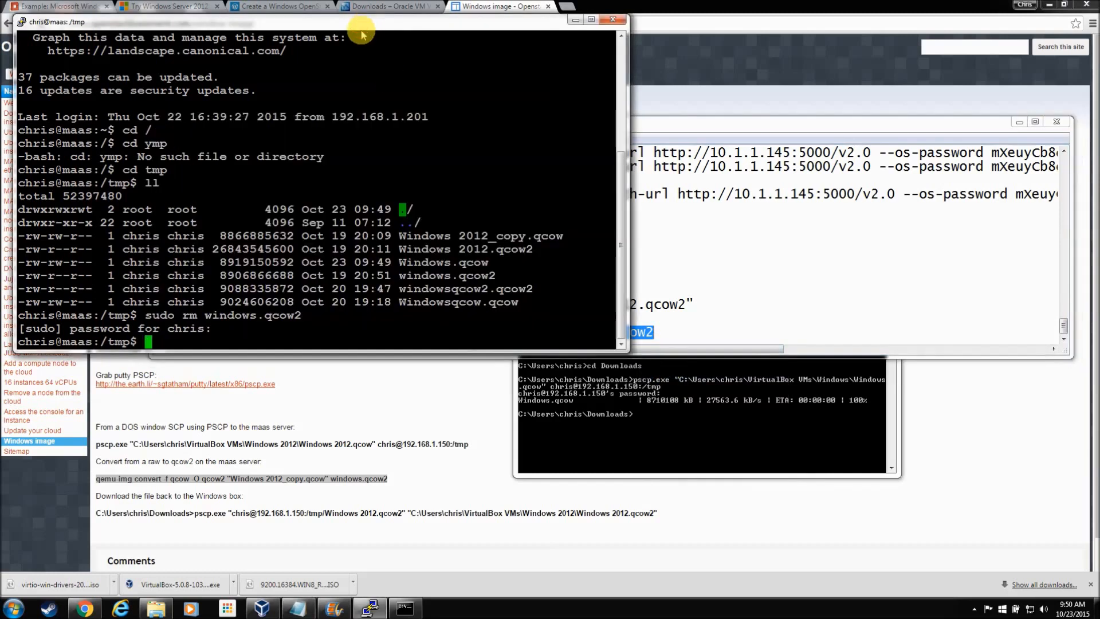
right_click(337, 95)
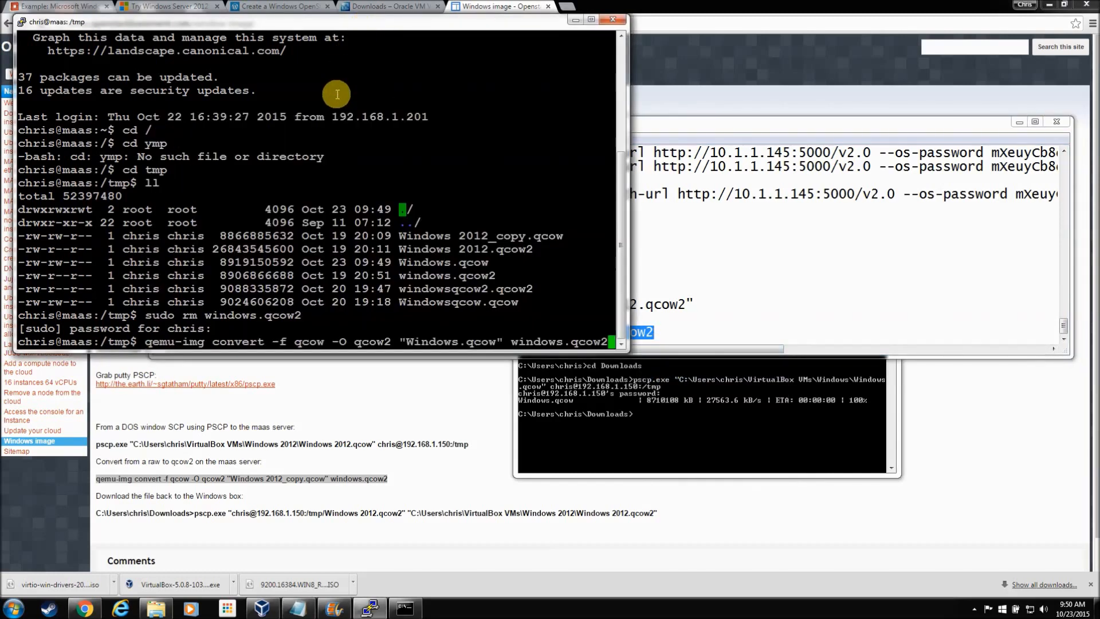
key(Left)
key(Left)
key(Left)
key(Left)
key(Left)
key(Left)
key(Left)
key(Left)
key(Left)
key(Left)
key(Left)
key(BackSpace)
text(W)
key(Return)
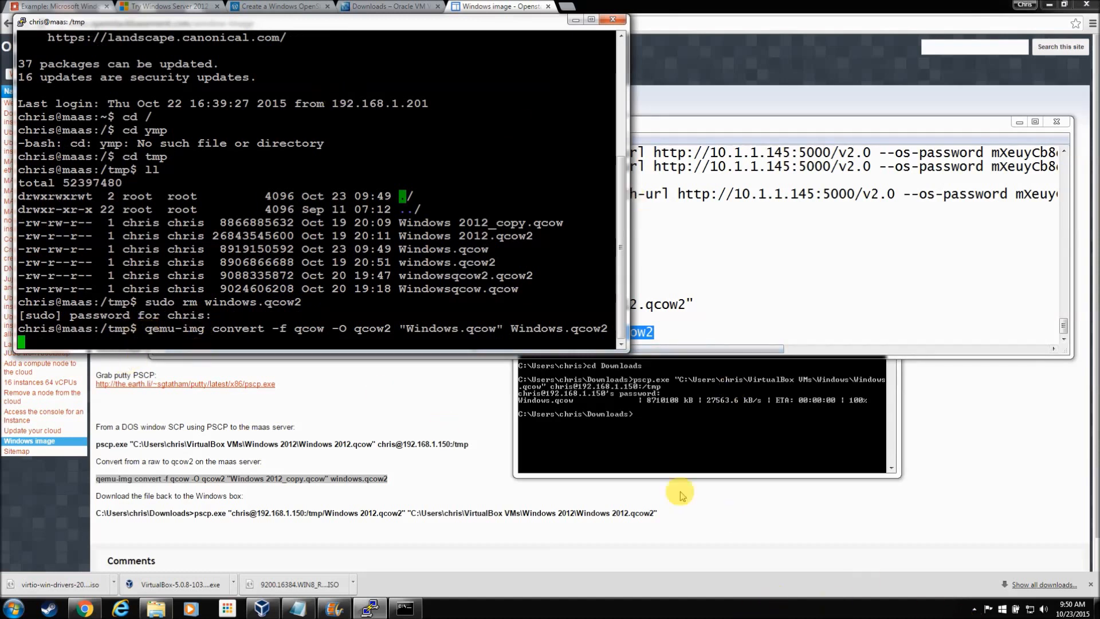
click(974, 609)
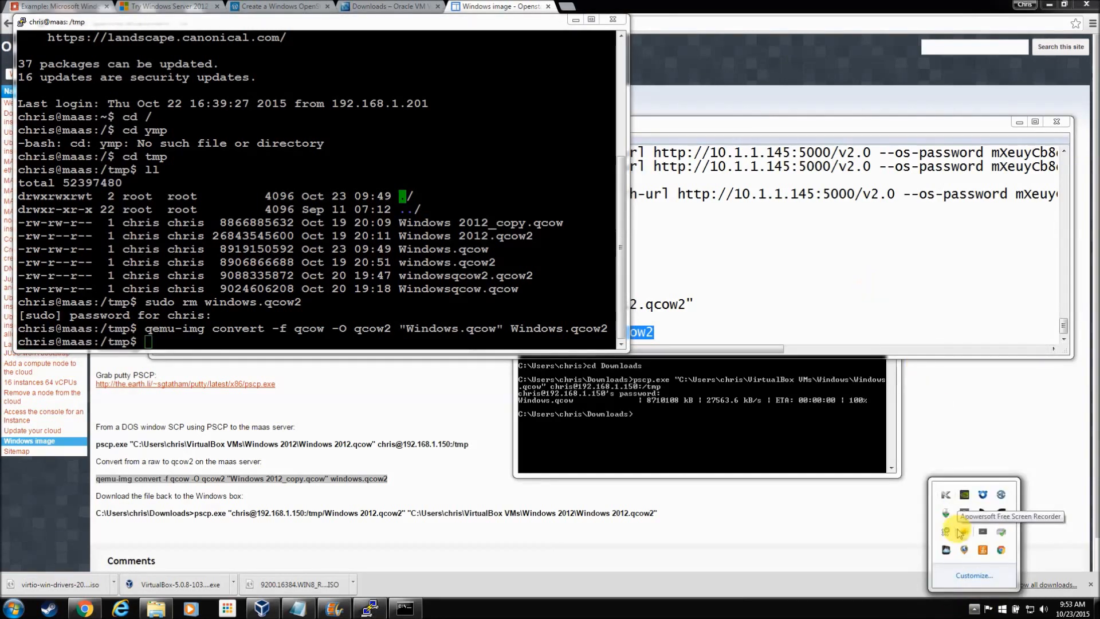
click(373, 28)
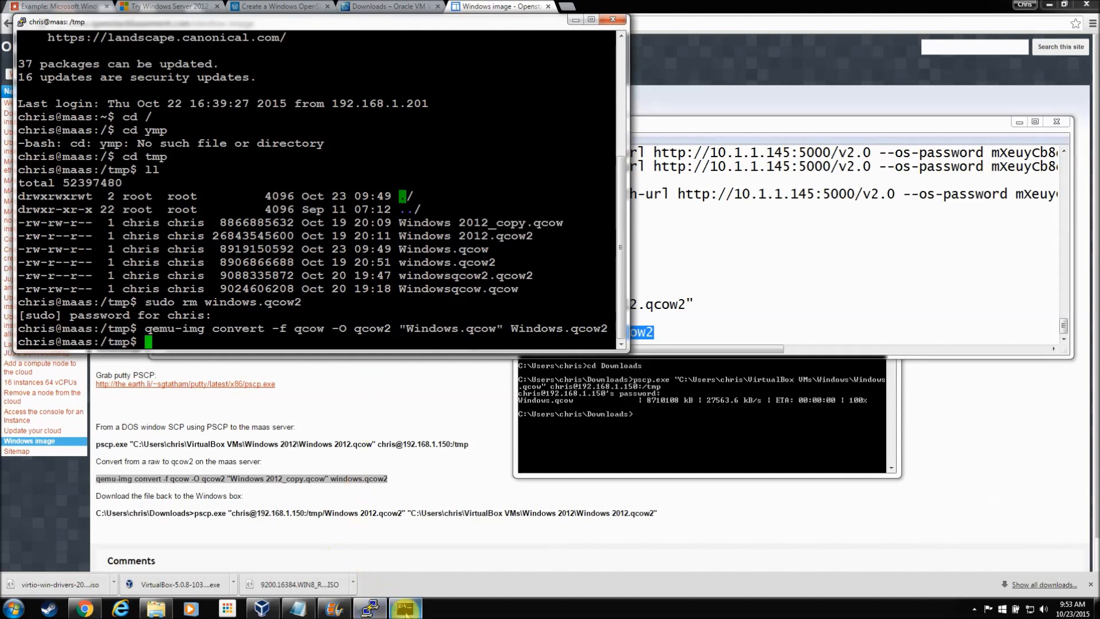
Step: Rework the recalled pscp command to pull 192.168.1.150:/tmp/Windows.qcow2 into the local VM folder, entering the password
click(406, 609)
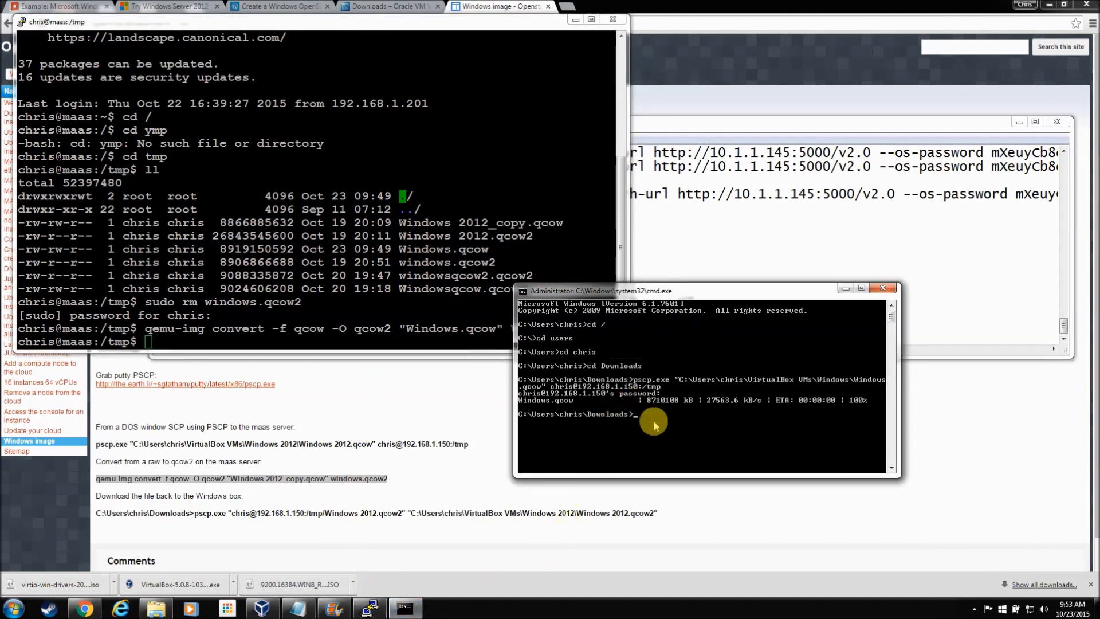
key(Up)
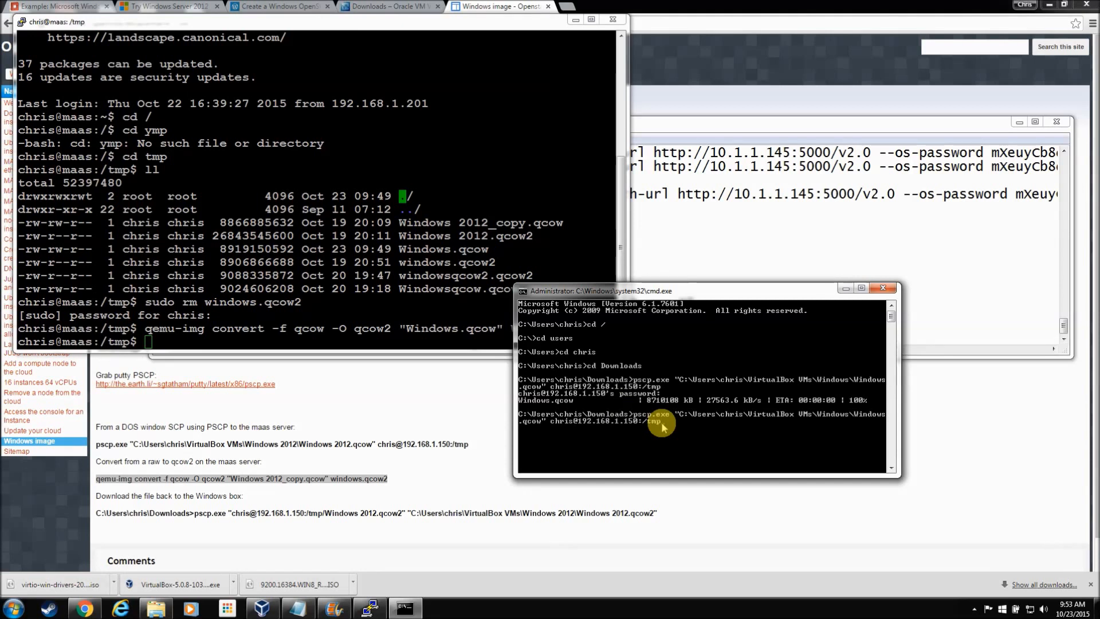
key(BackSpace)
key(BackSpace)
key(BackSpace)
key(BackSpace)
key(BackSpace)
key(BackSpace)
key(BackSpace)
key(BackSpace)
key(BackSpace)
key(BackSpace)
key(BackSpace)
key(BackSpace)
key(BackSpace)
key(BackSpace)
key(BackSpace)
key(BackSpace)
key(BackSpace)
key(BackSpace)
key(BackSpace)
key(BackSpace)
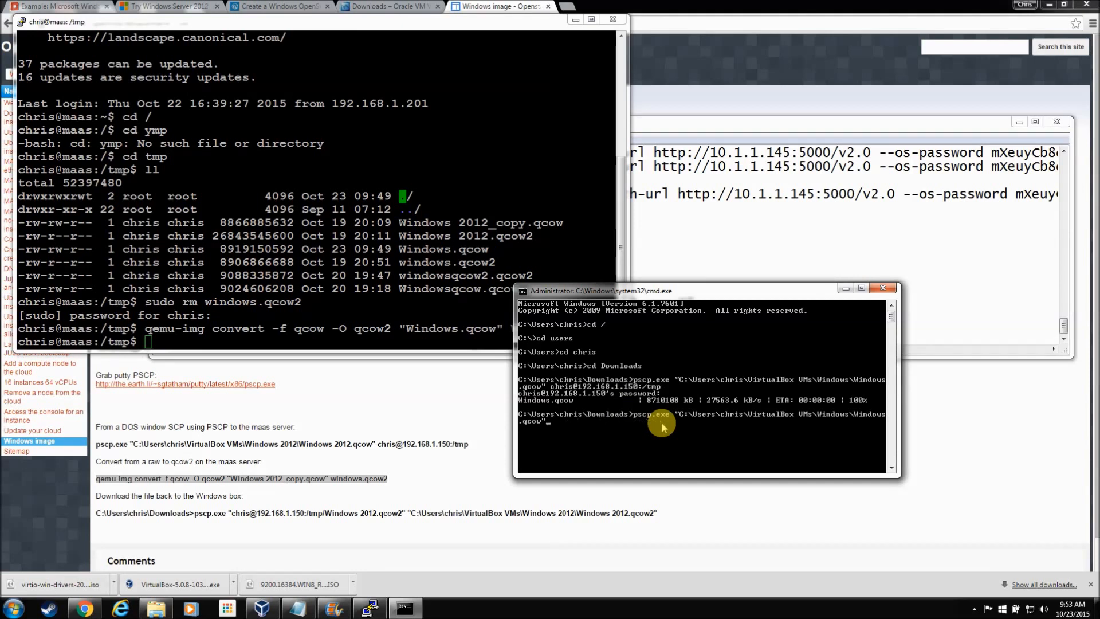
key(Left)
text(2)
key(Left)
key(Left)
key(Left)
key(Left)
key(Left)
key(Left)
key(Left)
key(Left)
key(Left)
key(Left)
key(Left)
key(Left)
key(Left)
key(Left)
key(Left)
text(chris)
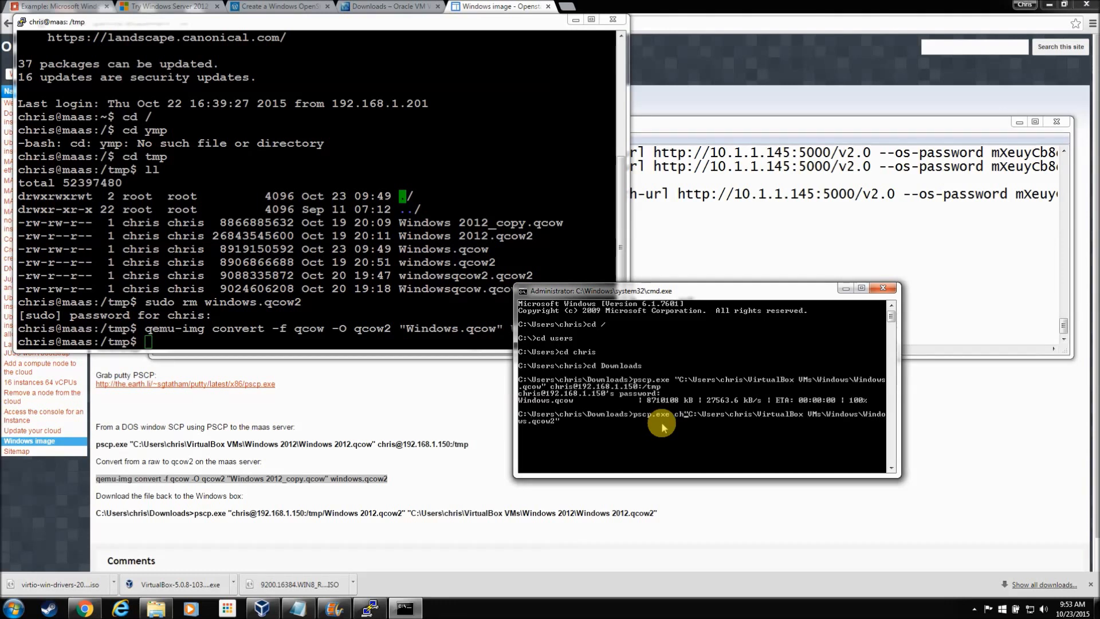
text(@)
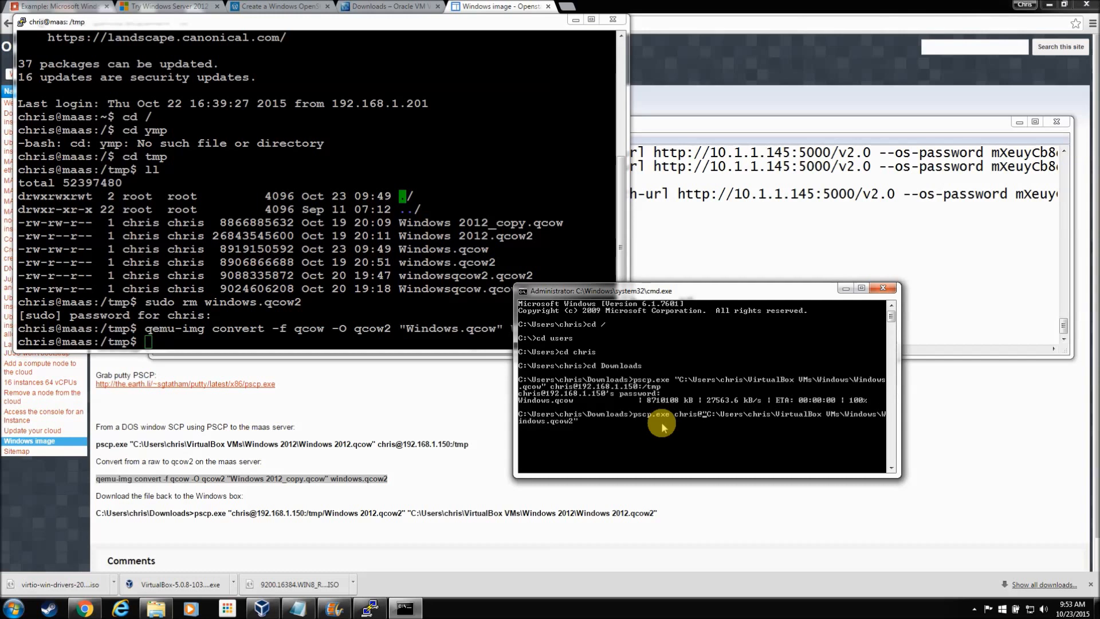
text(192.168.1.150)
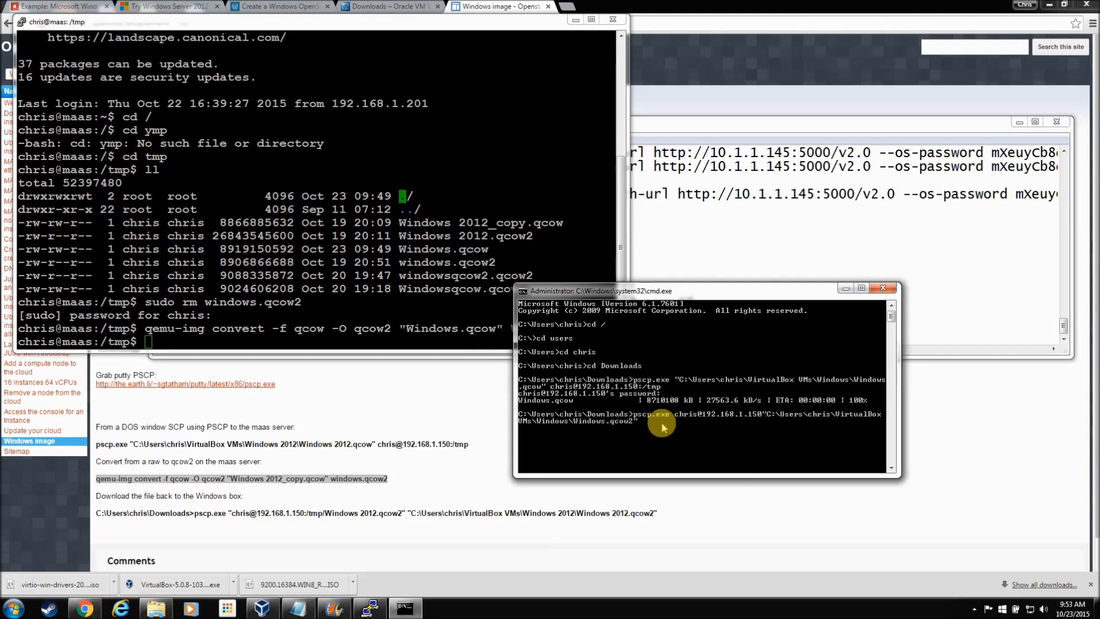
text(:/)
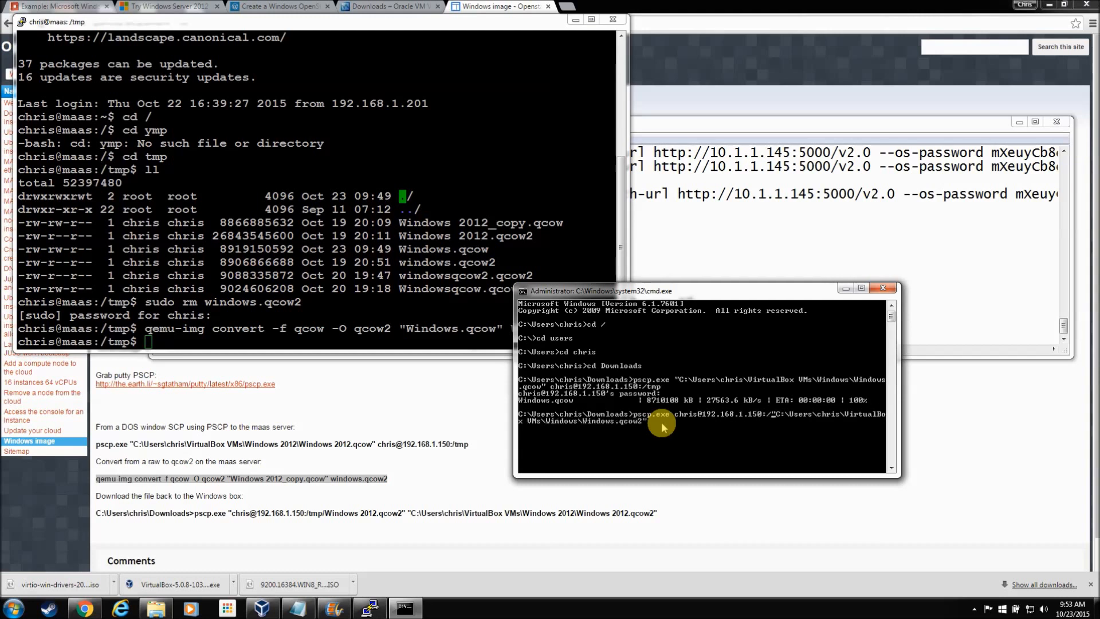
text(tmp)
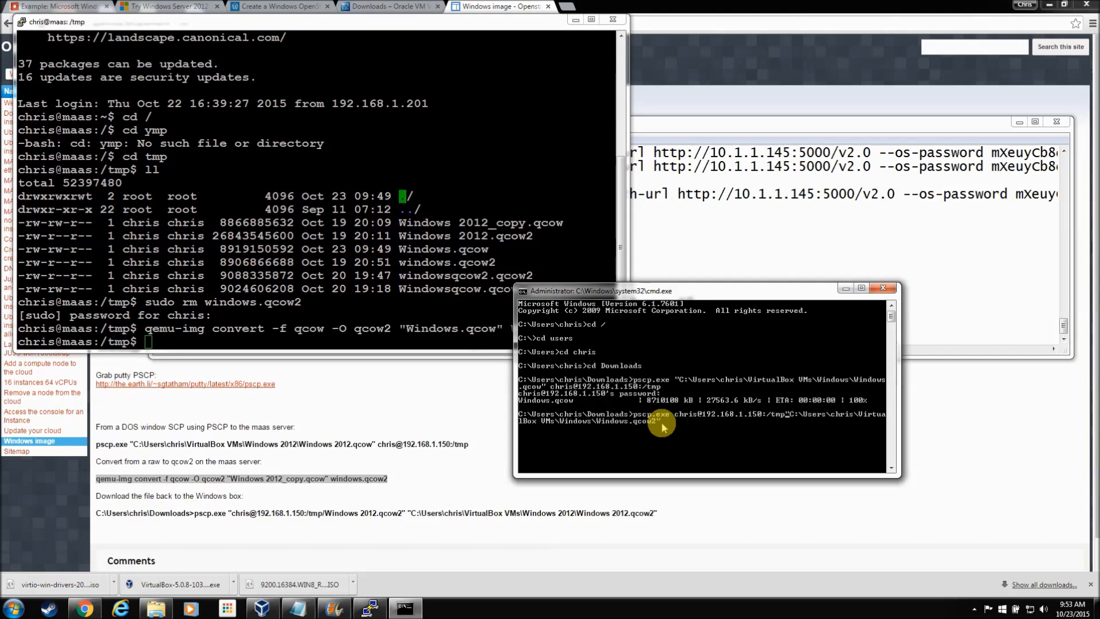
text(/)
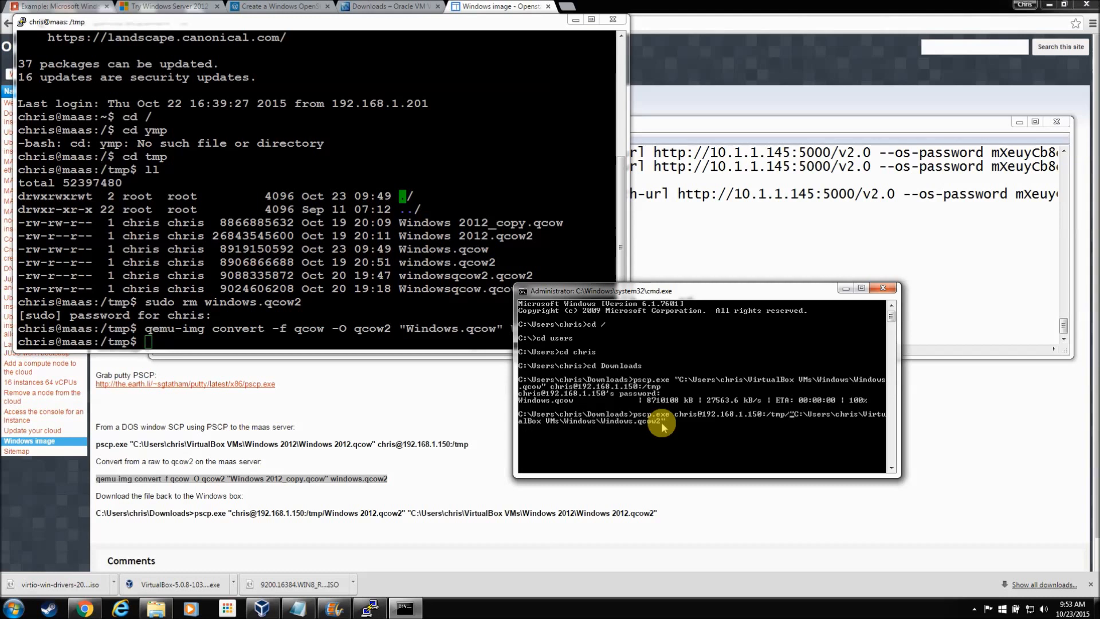
text(Windows)
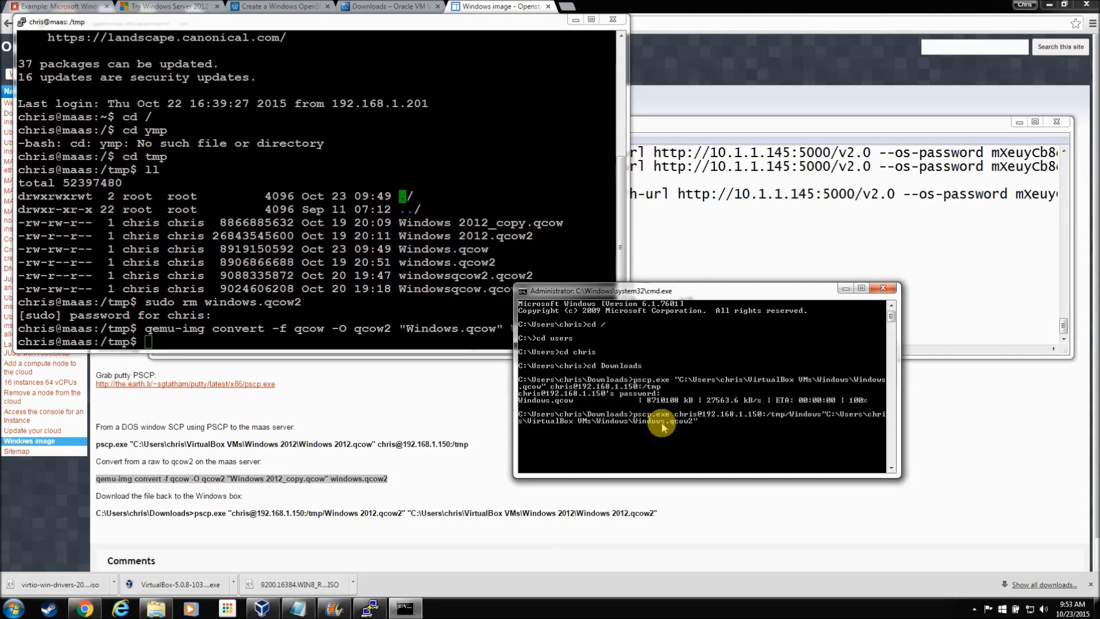
text(.qcow2)
key(Return)
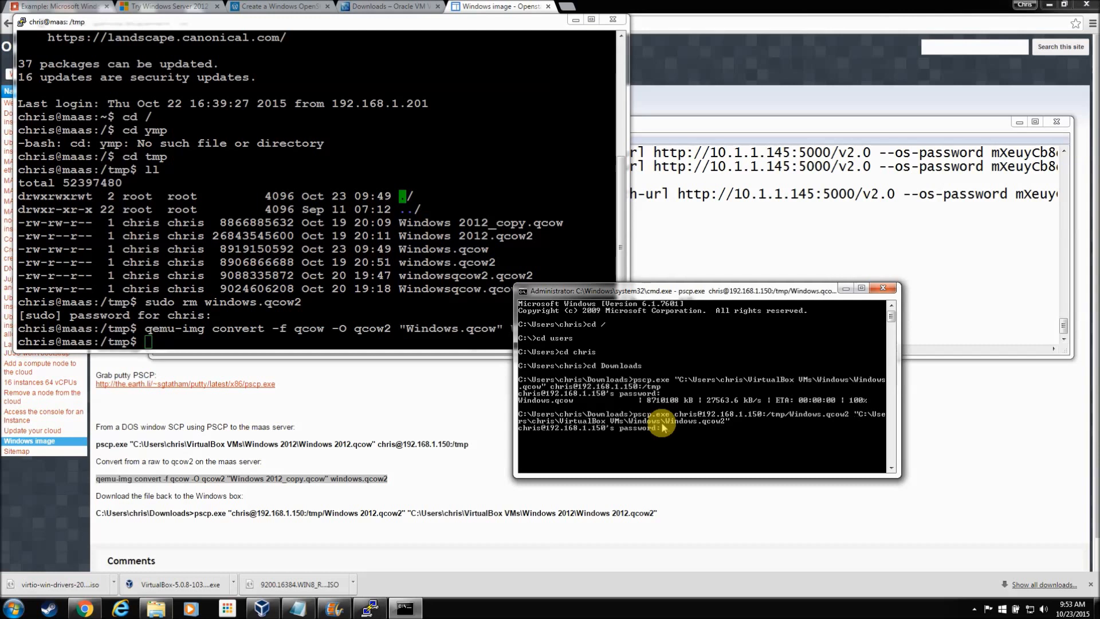
key(Return)
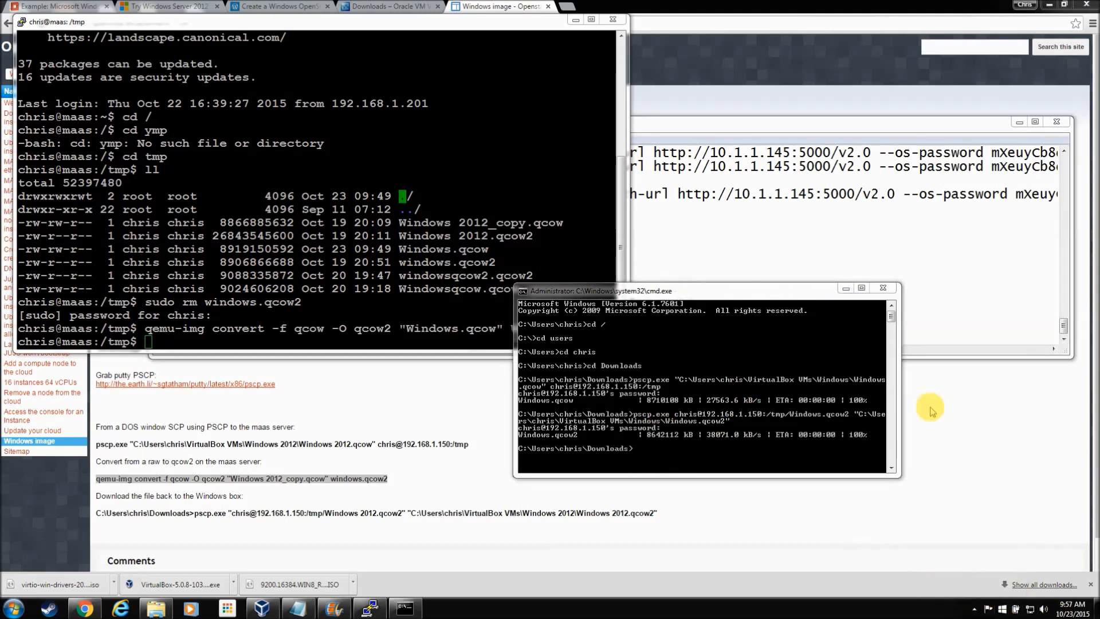
click(976, 608)
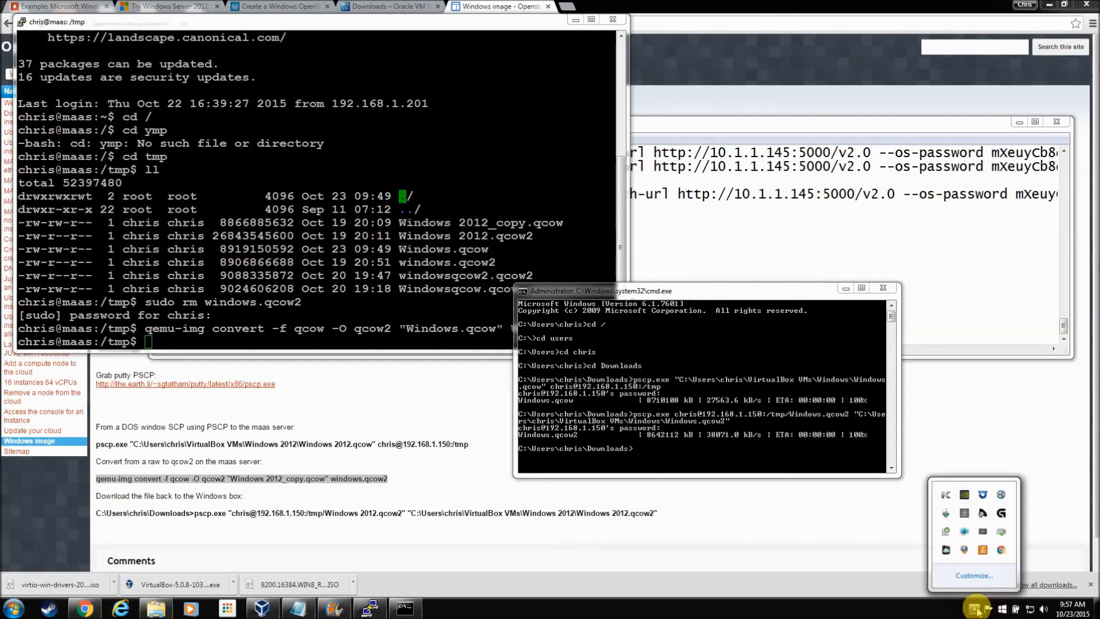
click(780, 297)
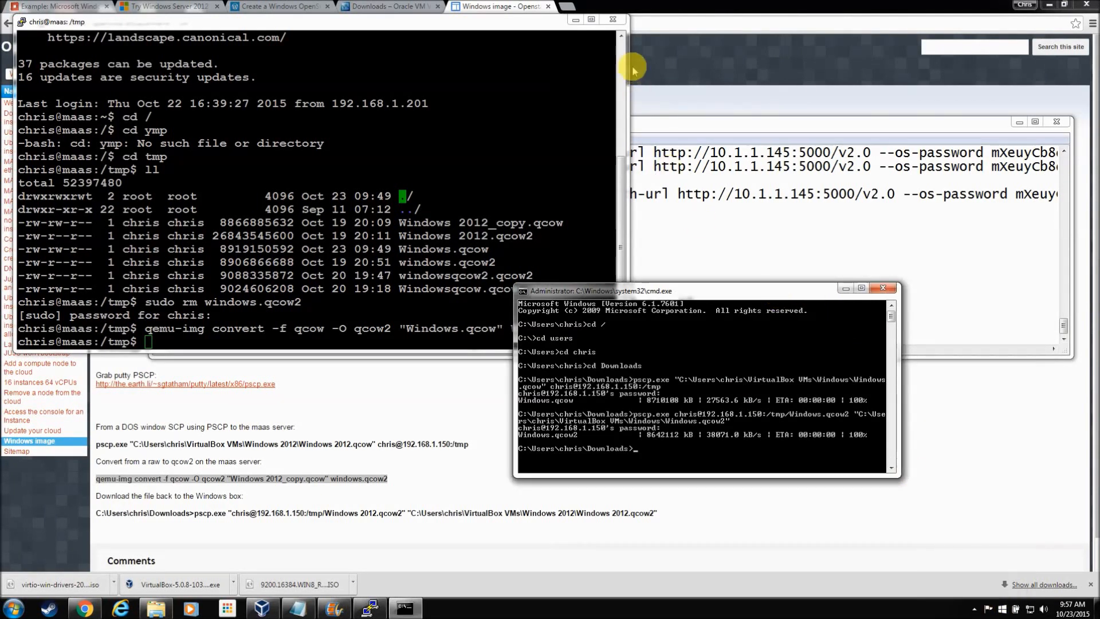
Step: From the Landscape bookmark, open the OpenStack Dashboard (10.1.1.126) in a new tab and sign in with the saved administrator credentials
click(575, 8)
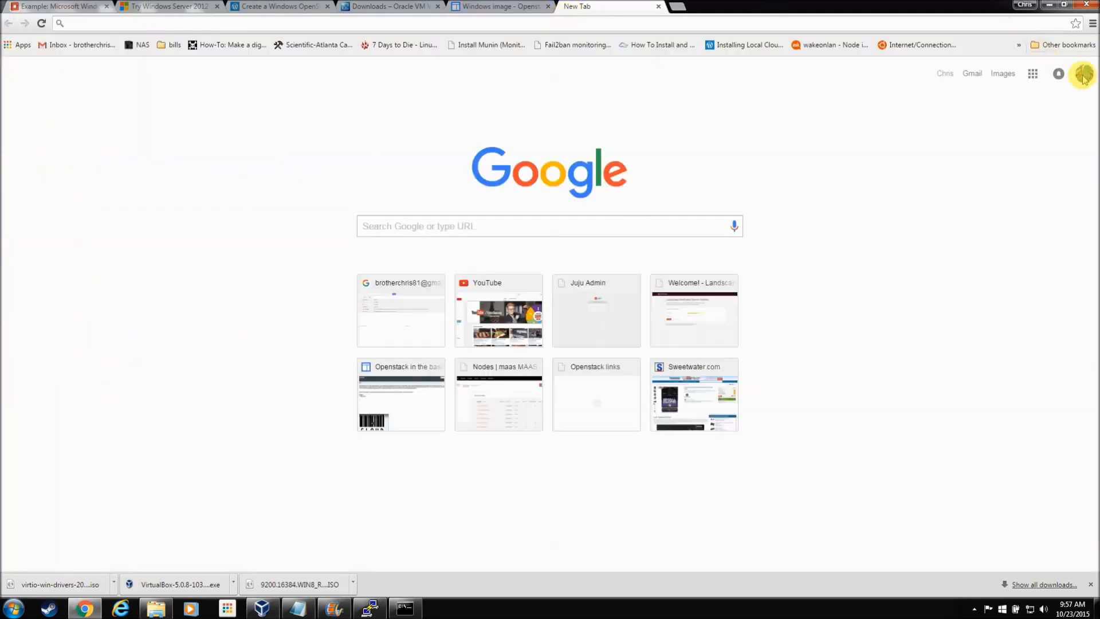
click(1080, 44)
click(983, 124)
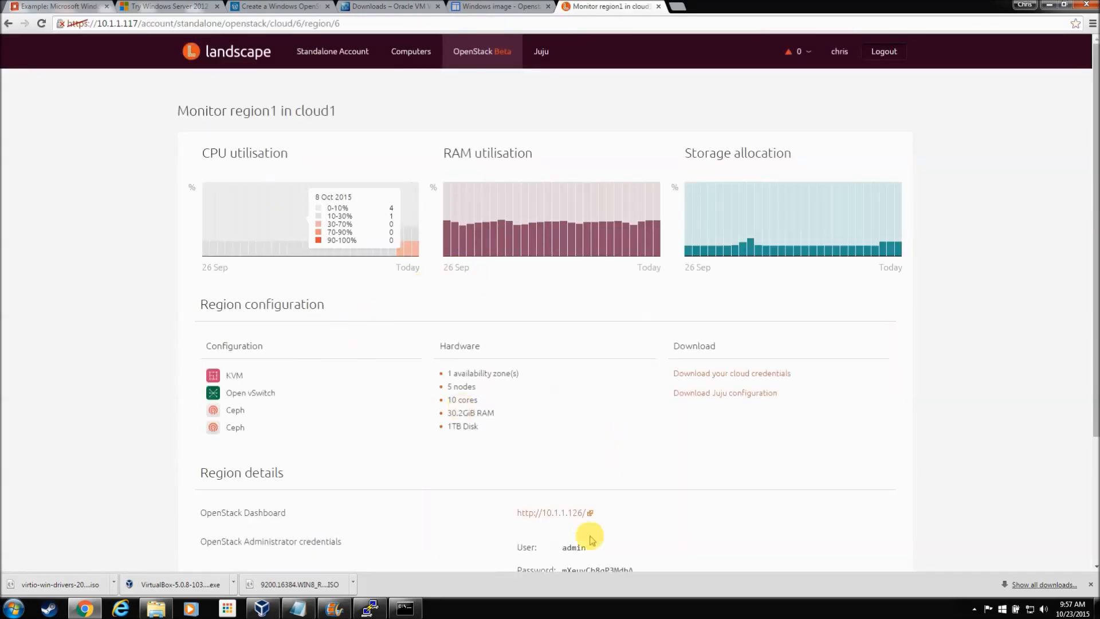
right_click(560, 513)
click(618, 435)
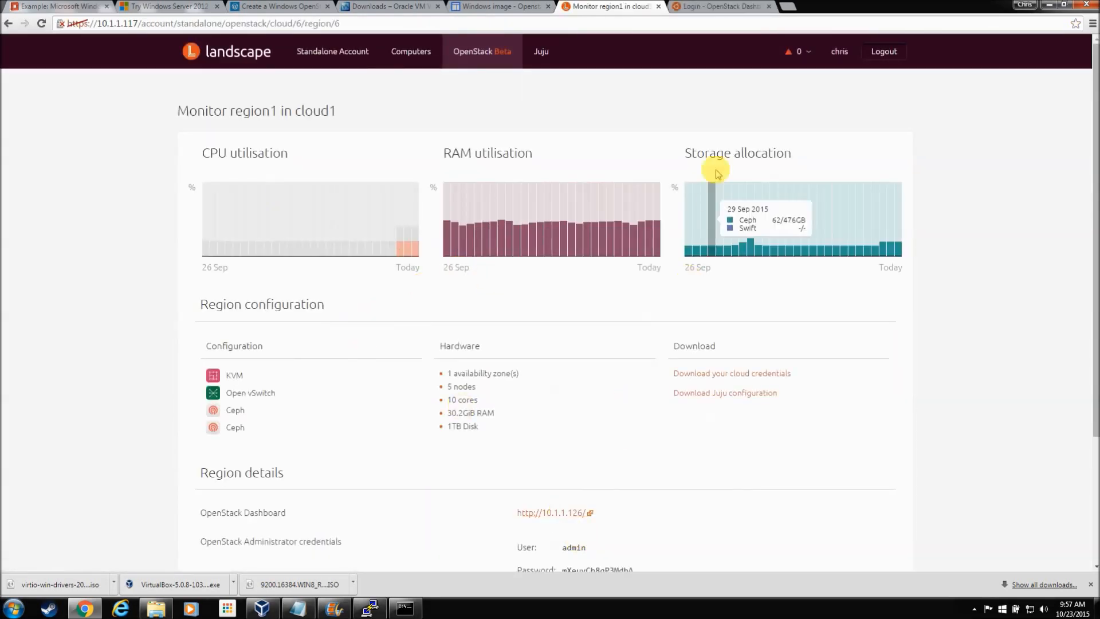
click(691, 7)
click(630, 299)
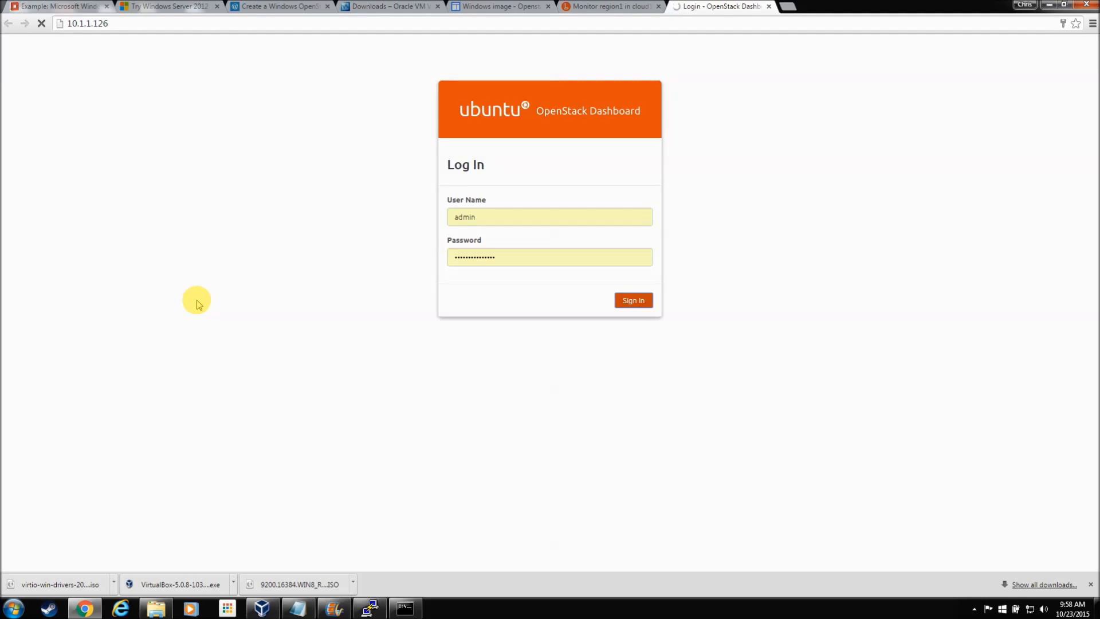
Step: Sign in again and delete the old Windows VDI image from Project > Compute > Images
click(633, 333)
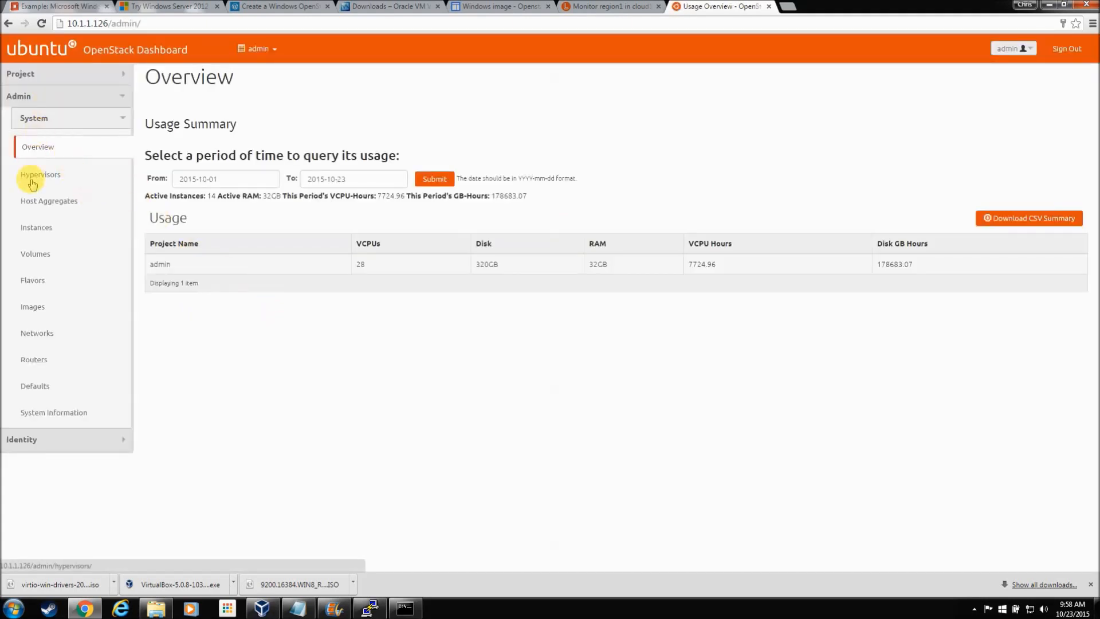
click(61, 73)
click(35, 203)
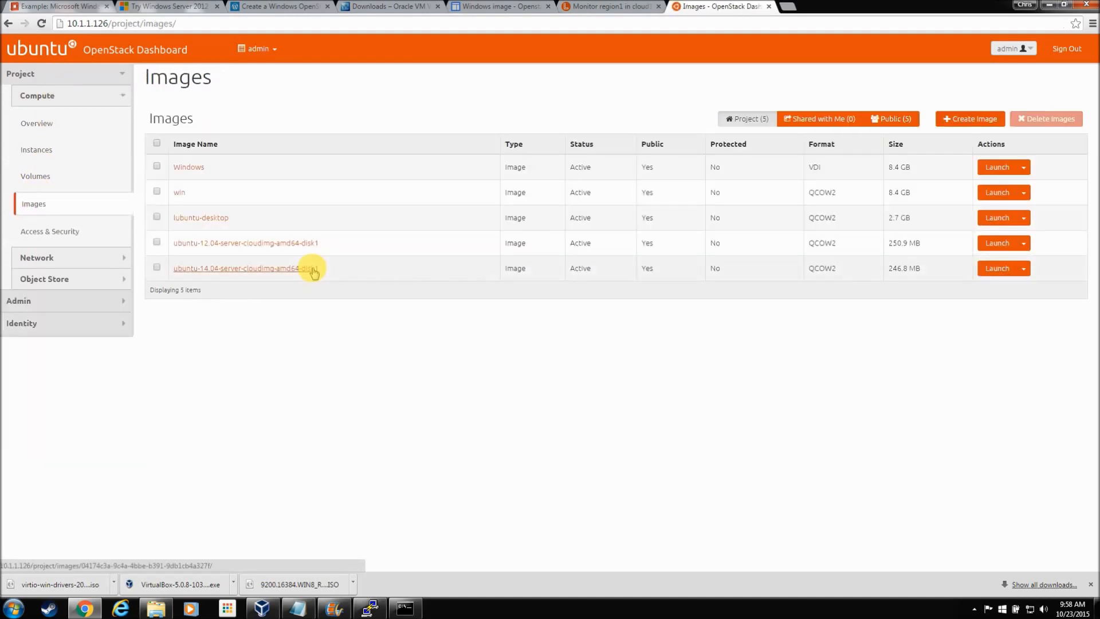
click(156, 167)
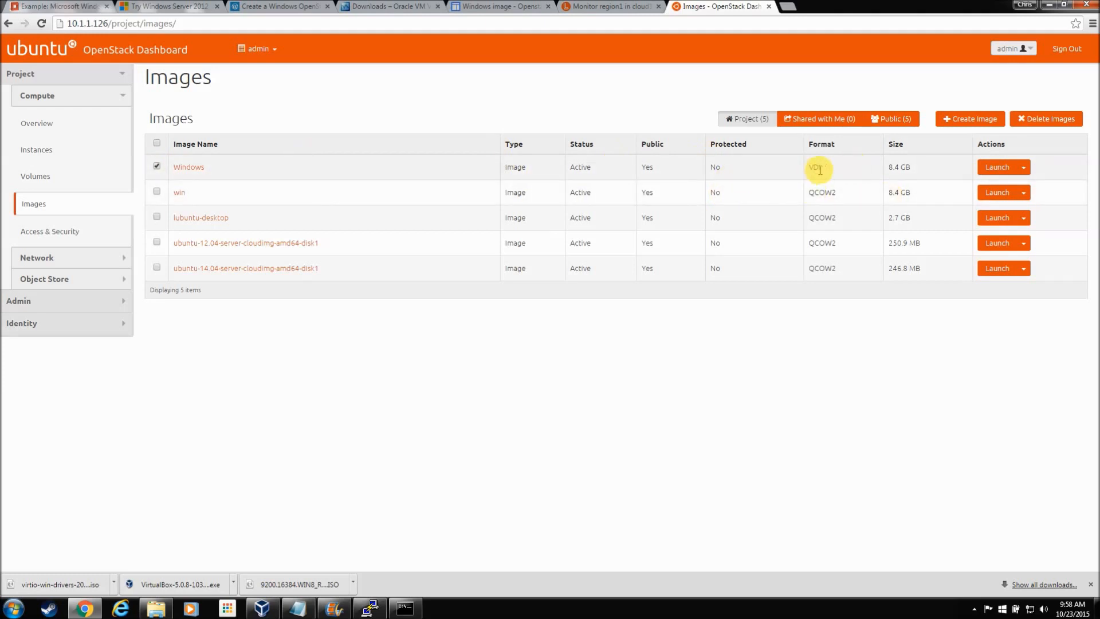
click(1046, 122)
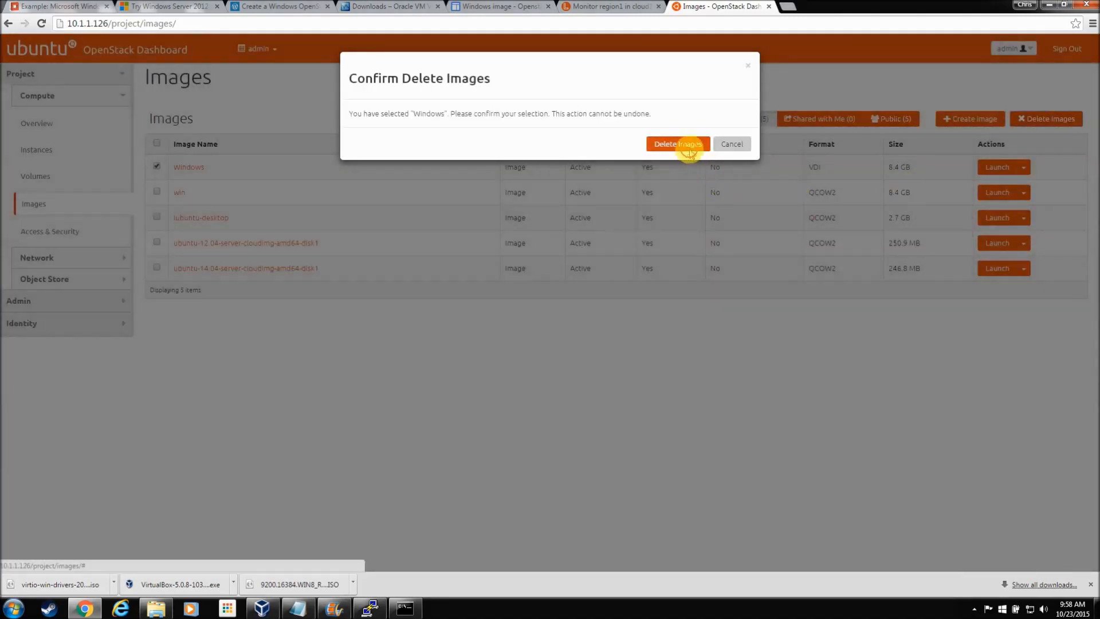
click(688, 143)
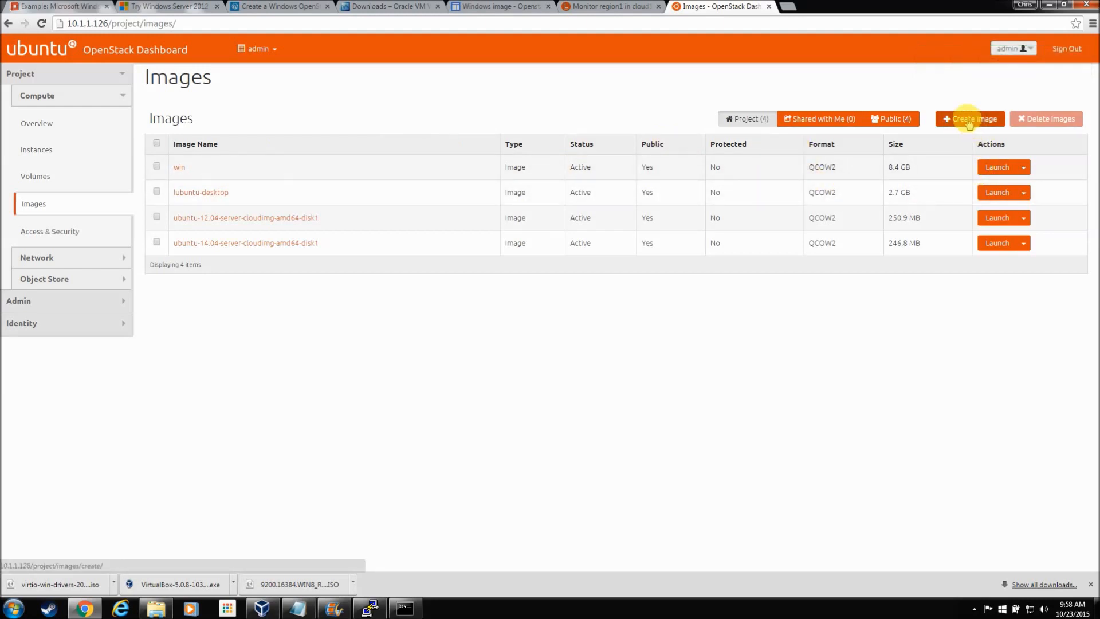
Step: Start a new Windows image sourced from the local file Windows.qcow2 in the VirtualBox VMs folder
click(973, 119)
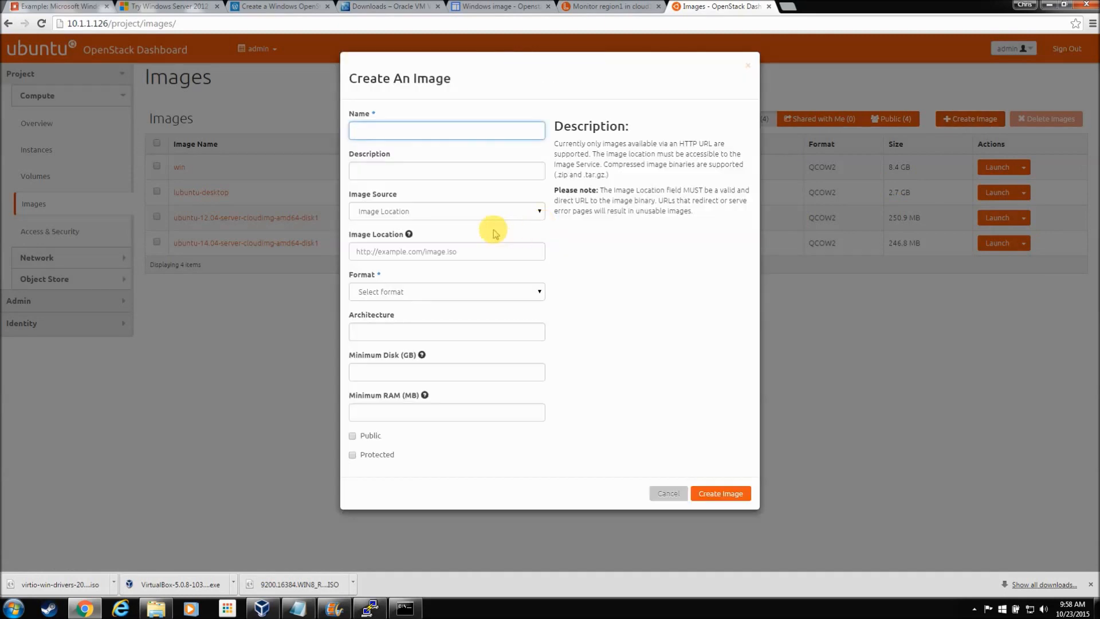
key(Tab)
key(Tab)
key(Down)
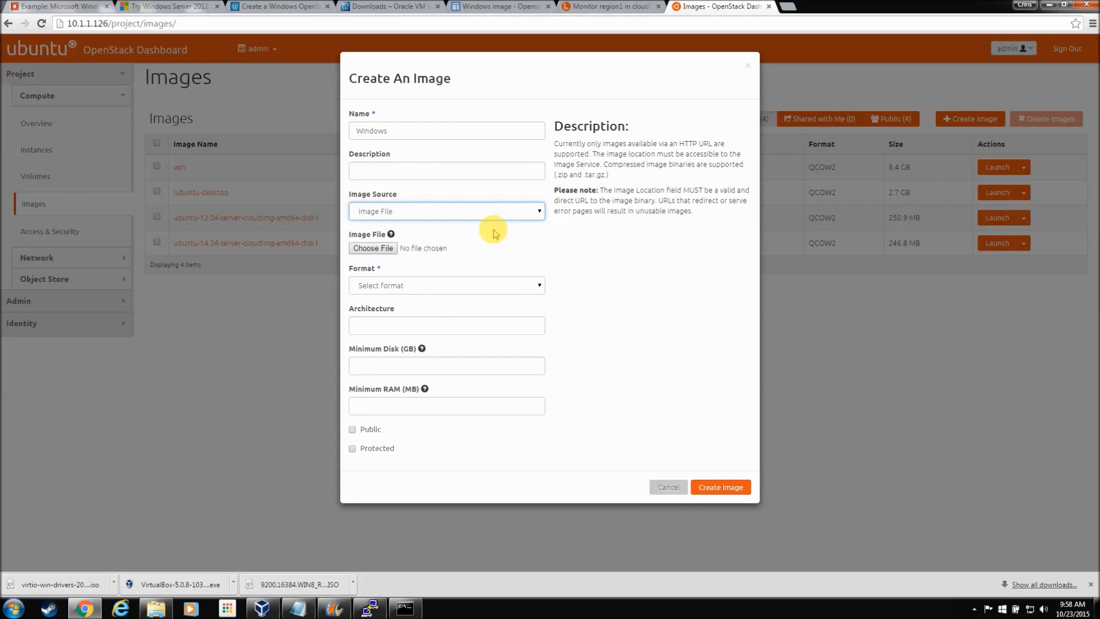
click(370, 248)
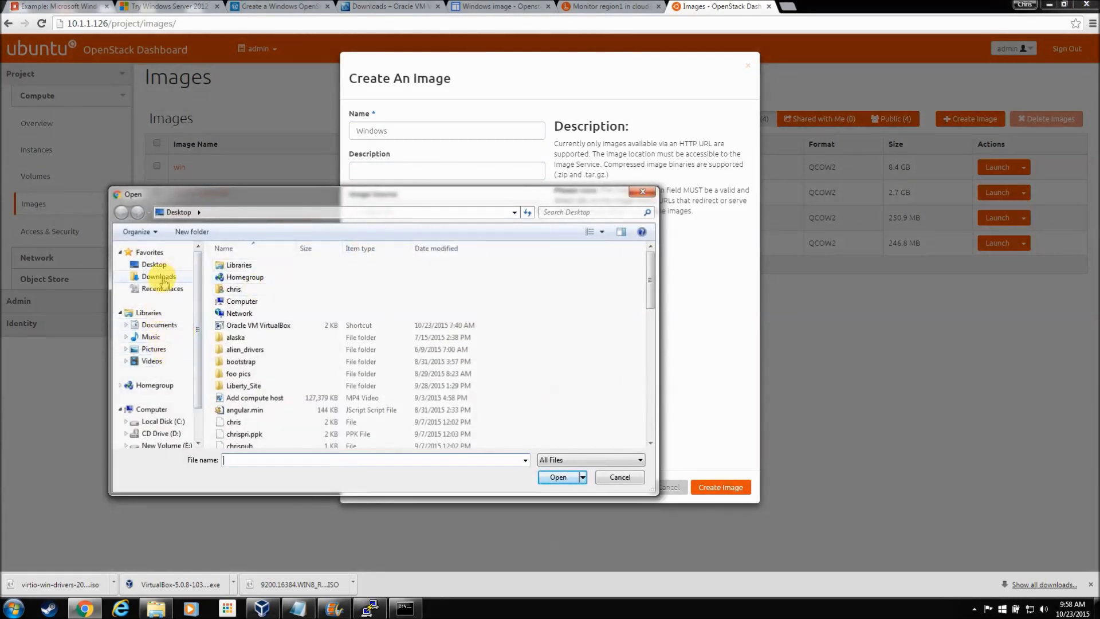
click(156, 421)
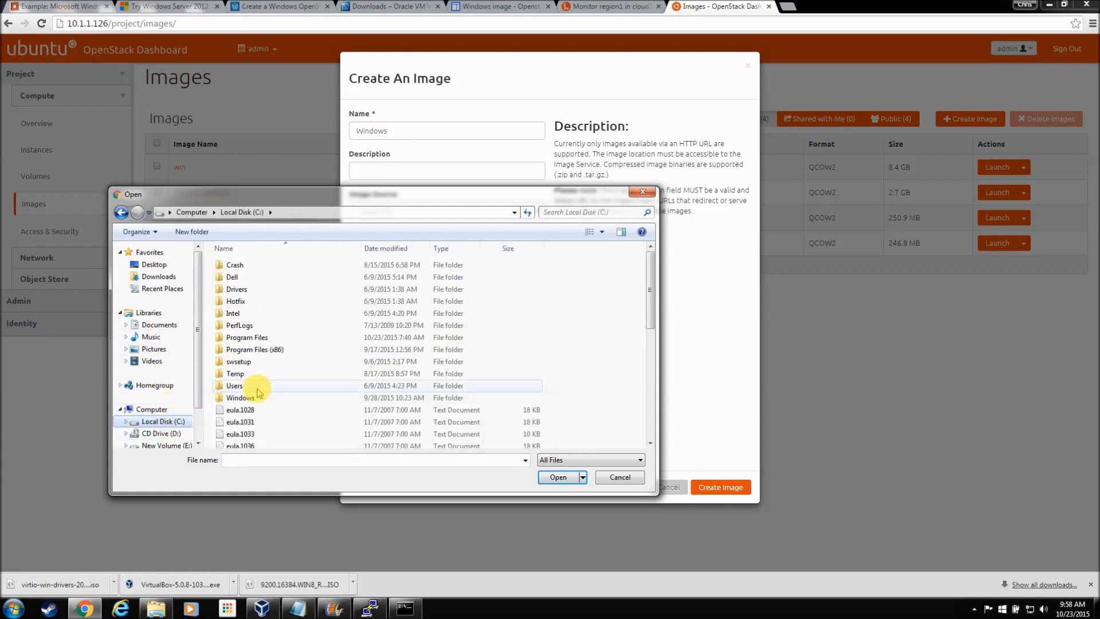
double_click(235, 385)
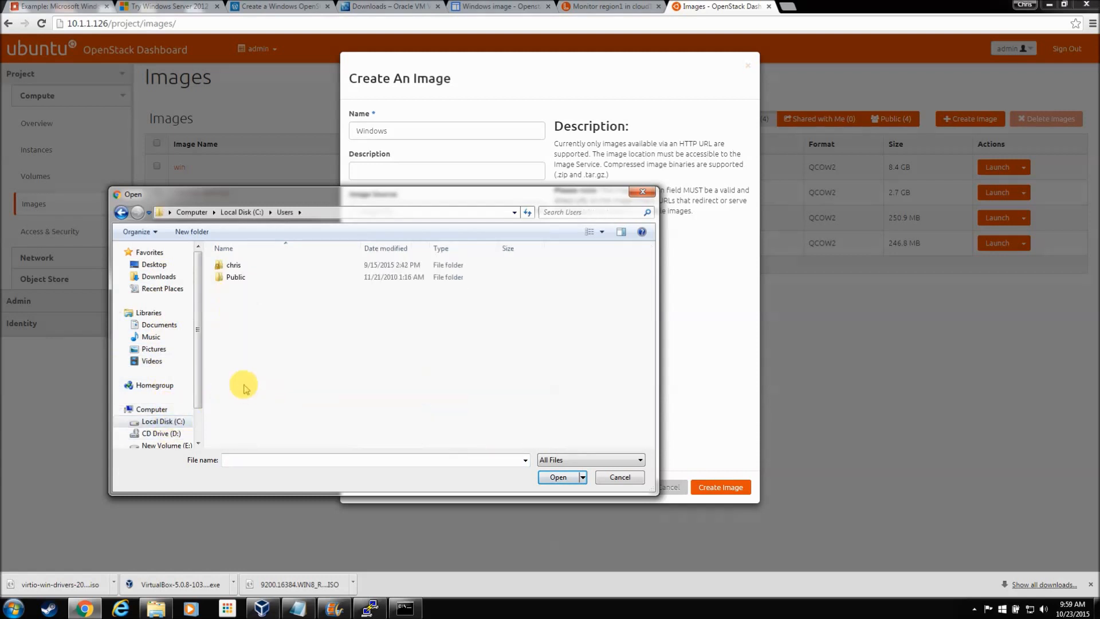
double_click(235, 265)
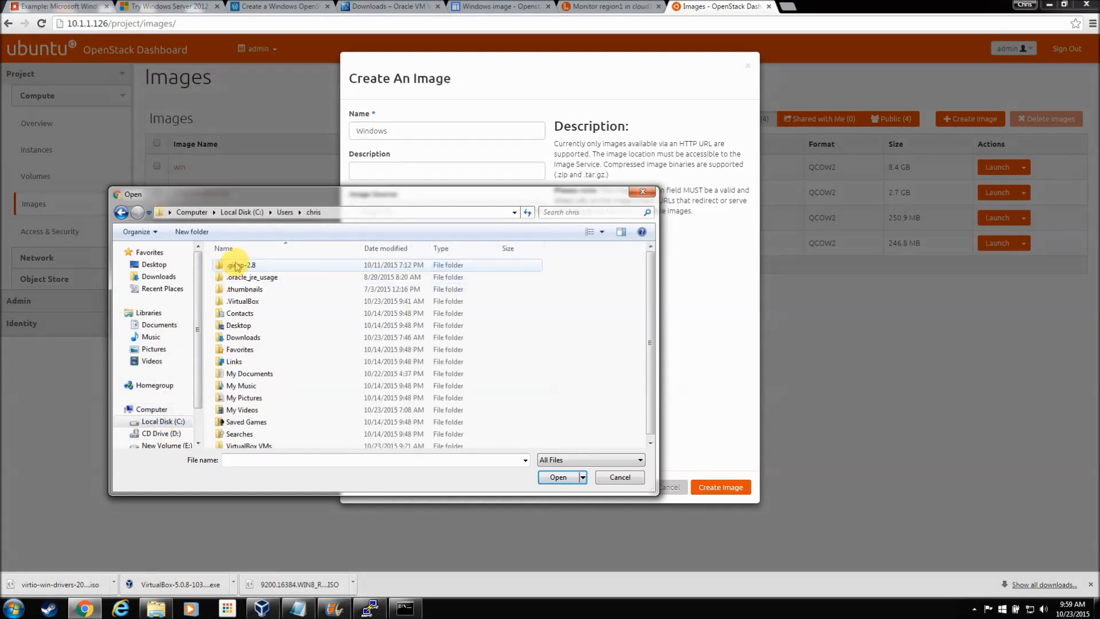
double_click(262, 446)
double_click(241, 289)
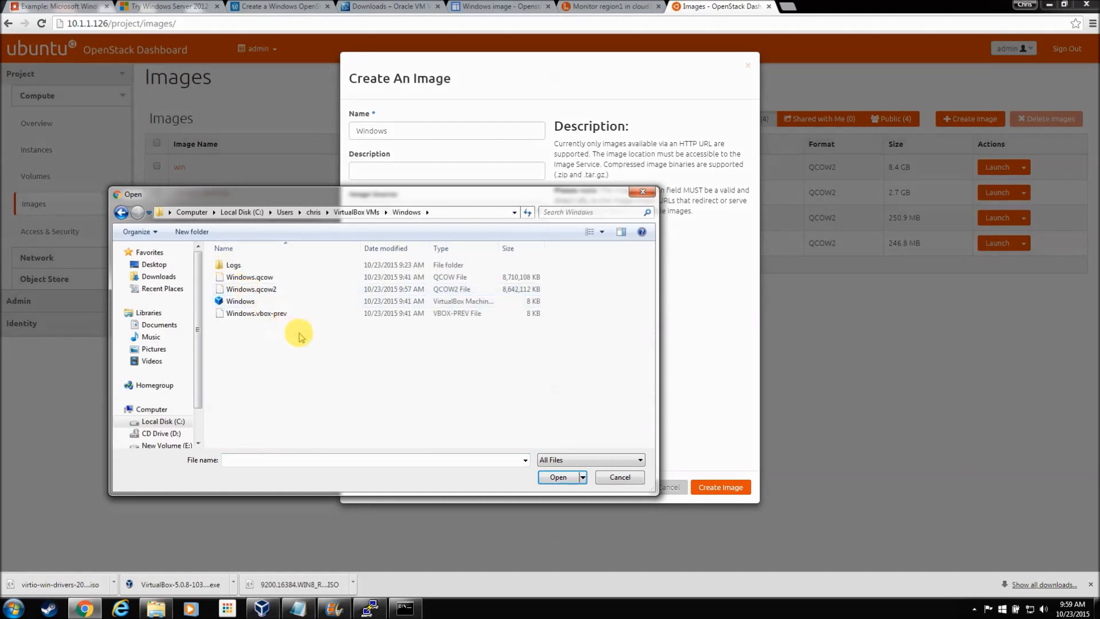
click(270, 291)
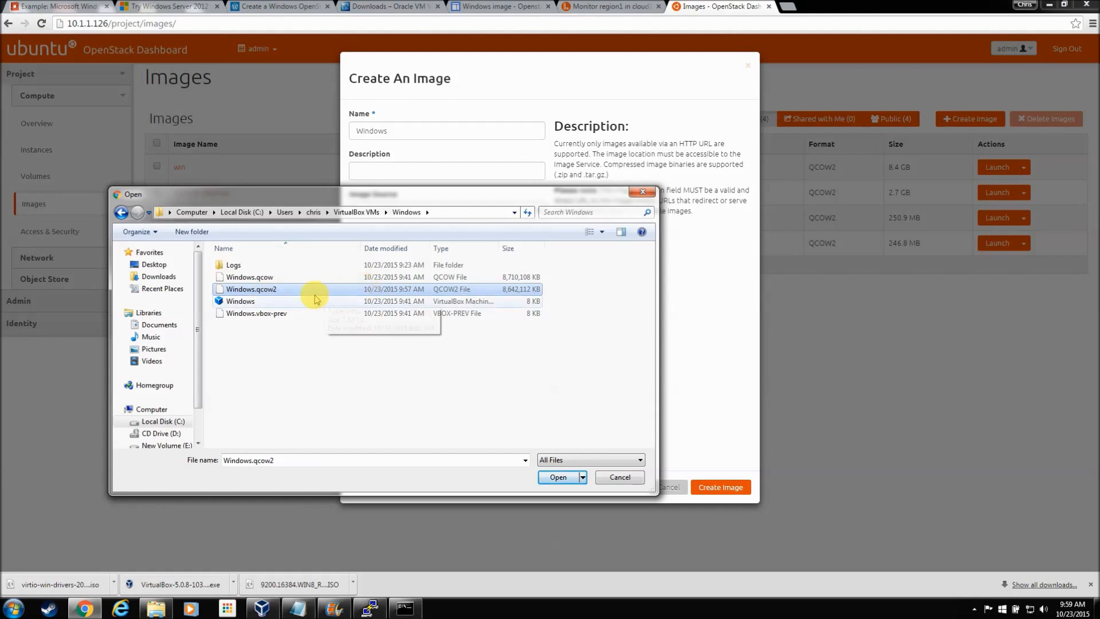
click(559, 478)
Step: Set minimum disk 25 GB and minimum RAM 1024 MB, make it public, and create the image
click(466, 368)
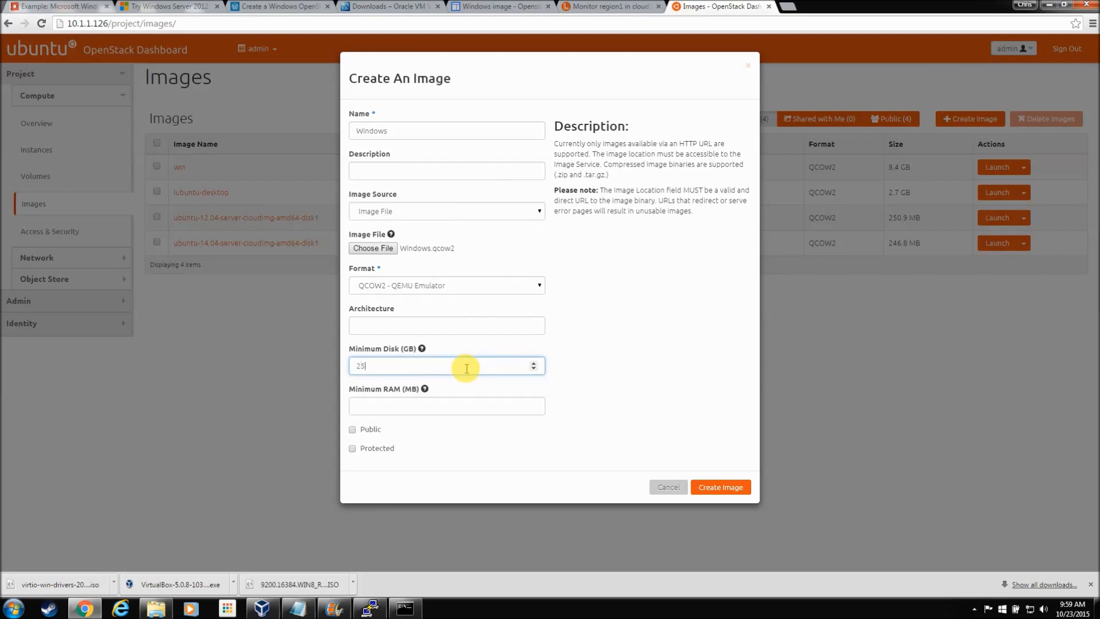
text(25)
click(467, 410)
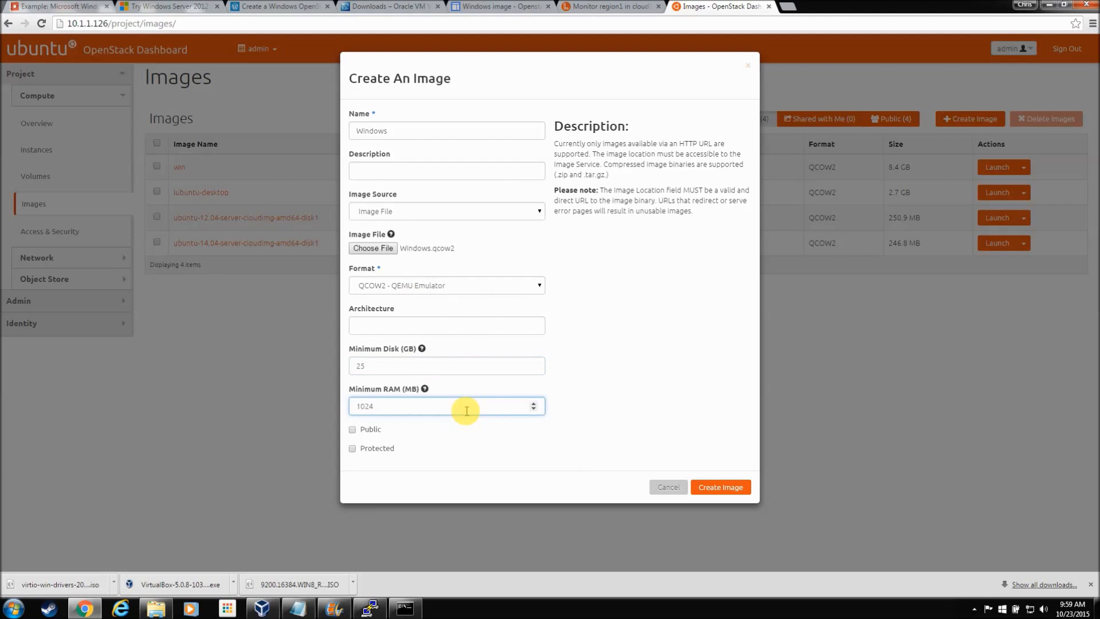
click(353, 430)
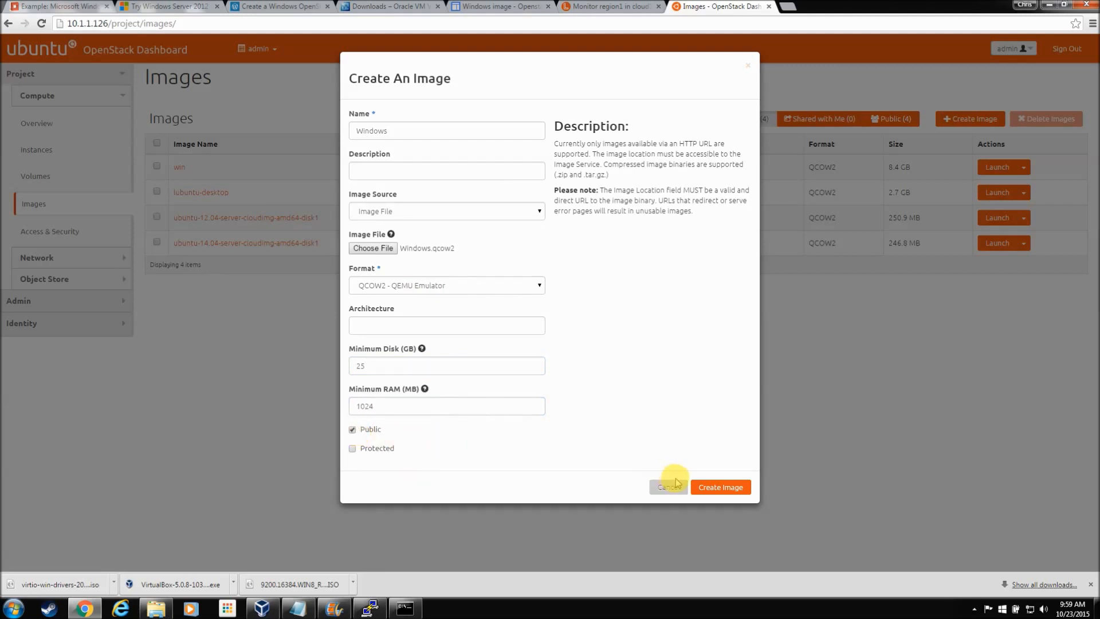
click(718, 486)
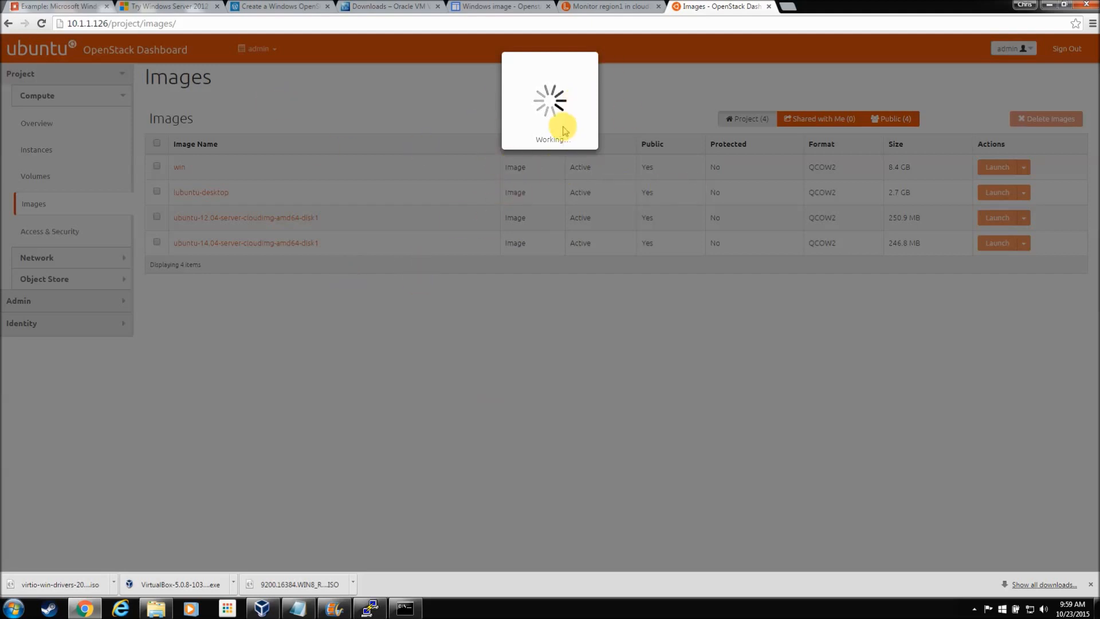
Step: Wait for the 8.2 GB Windows image to become Active, then dismiss the notification-area popup
click(974, 610)
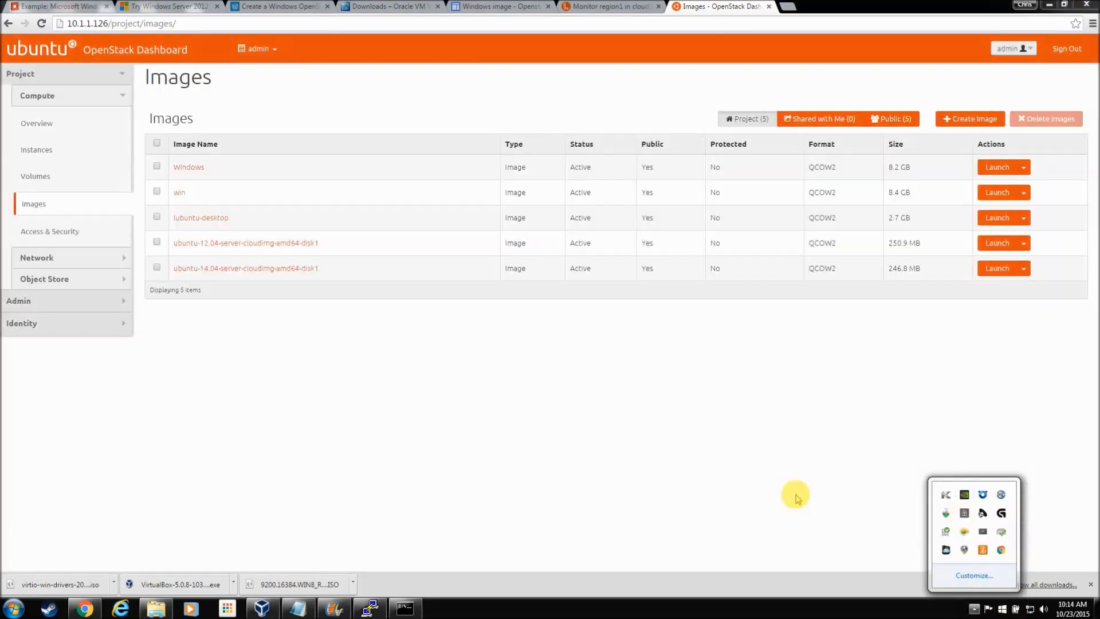
click(779, 473)
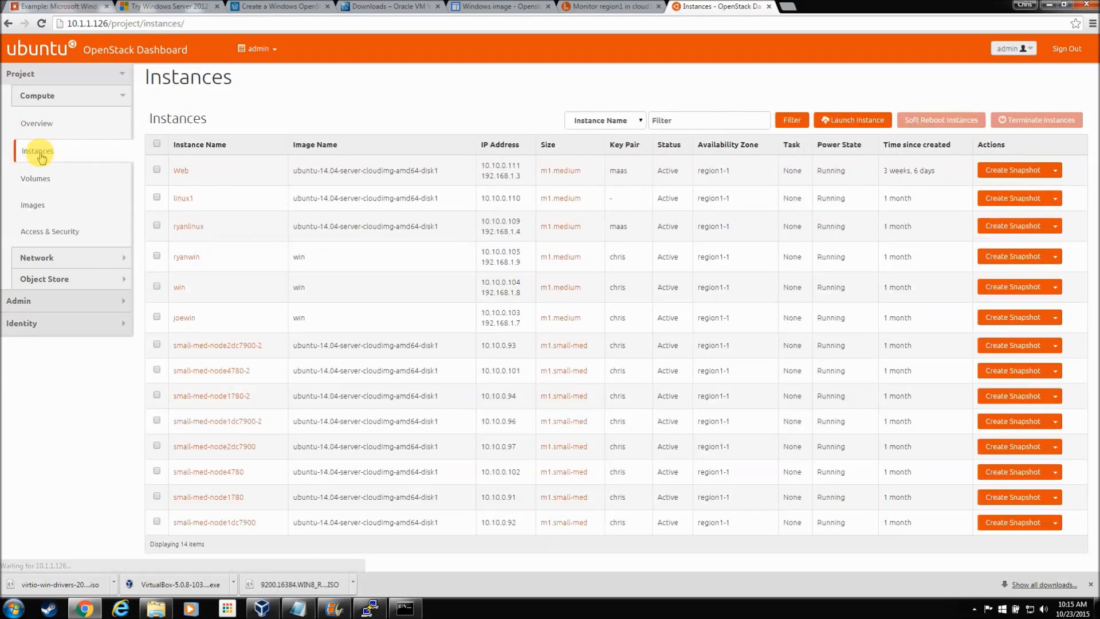
Step: Name the new instance Windows with flavor m1.medium, booting from the Windows (8.2 GB) image
click(842, 118)
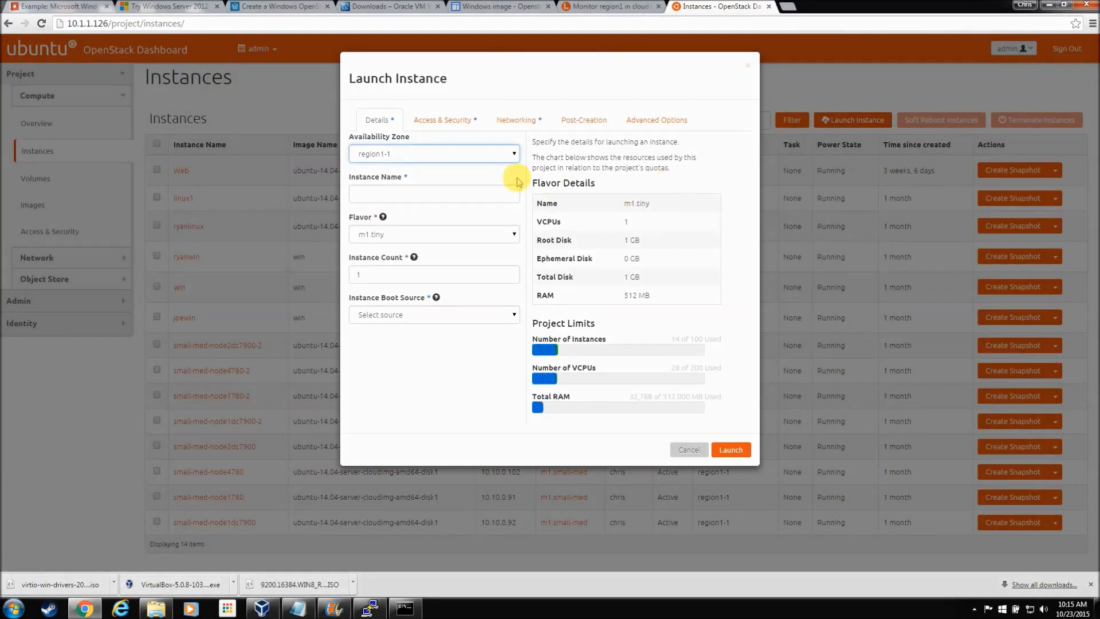
click(455, 184)
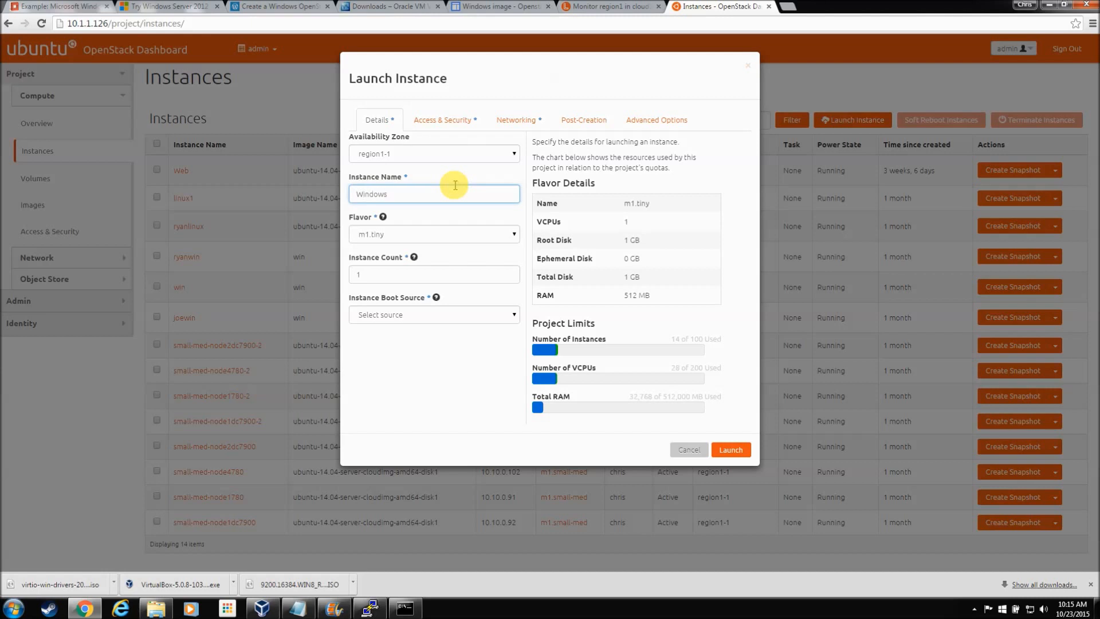
click(481, 234)
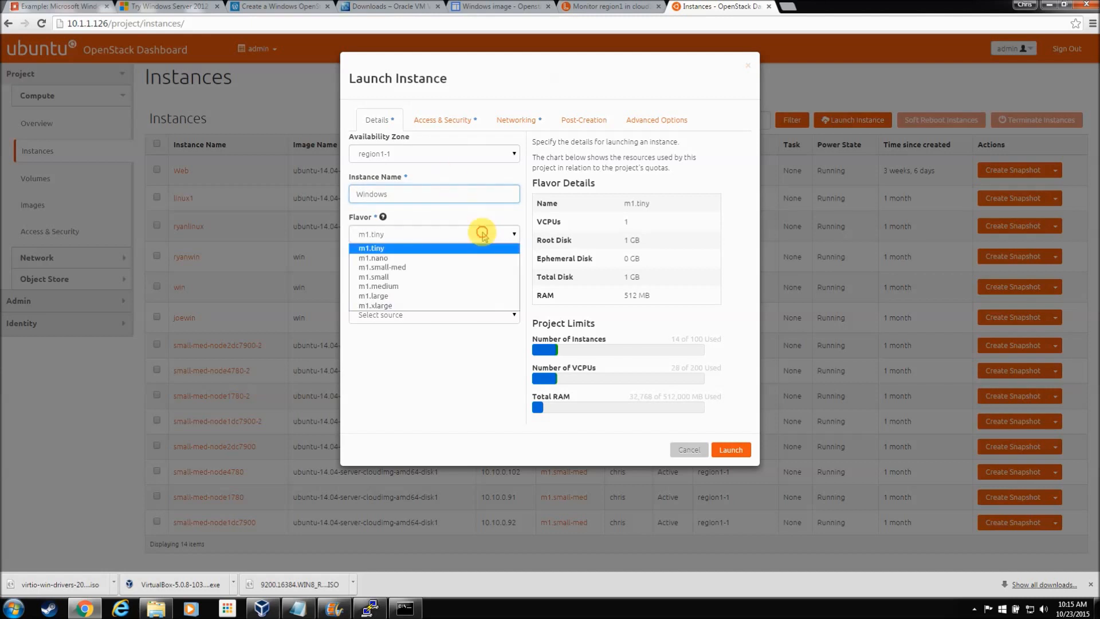
click(479, 287)
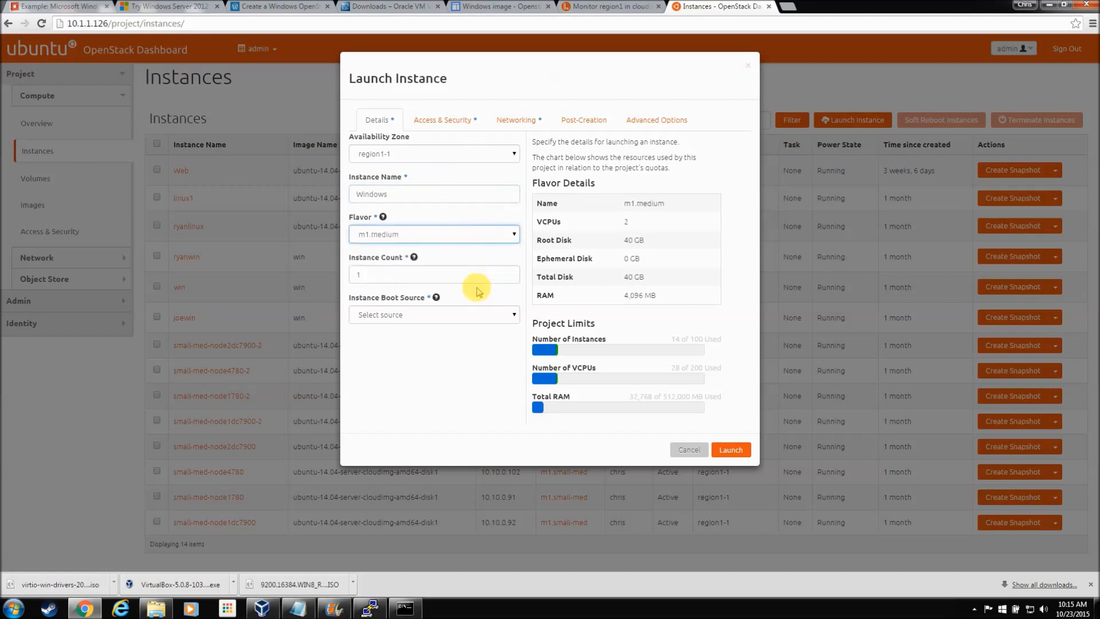
click(422, 315)
click(433, 339)
click(424, 355)
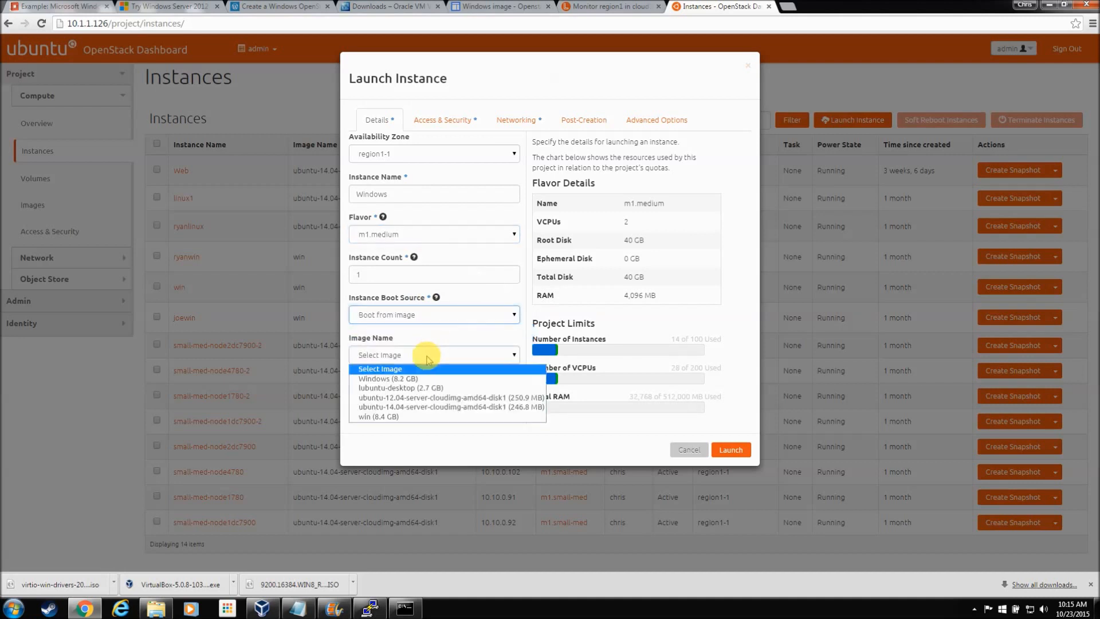
click(434, 380)
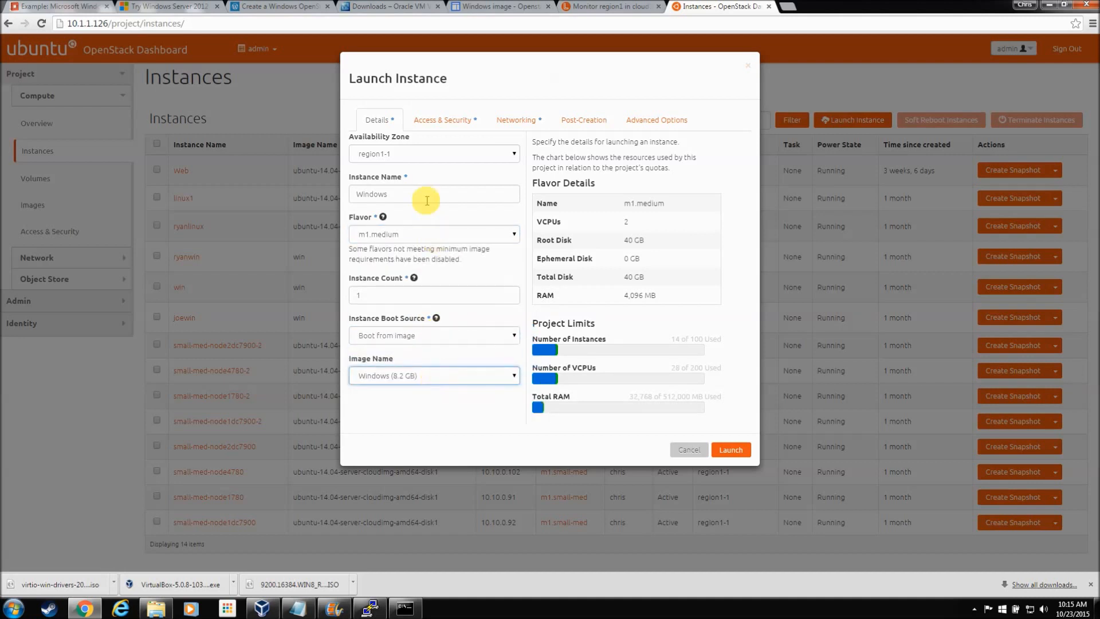
Step: Swap the default security group for 'all', pick the user's key pair, attach admin_net, and launch
click(437, 120)
click(375, 191)
click(376, 205)
click(496, 152)
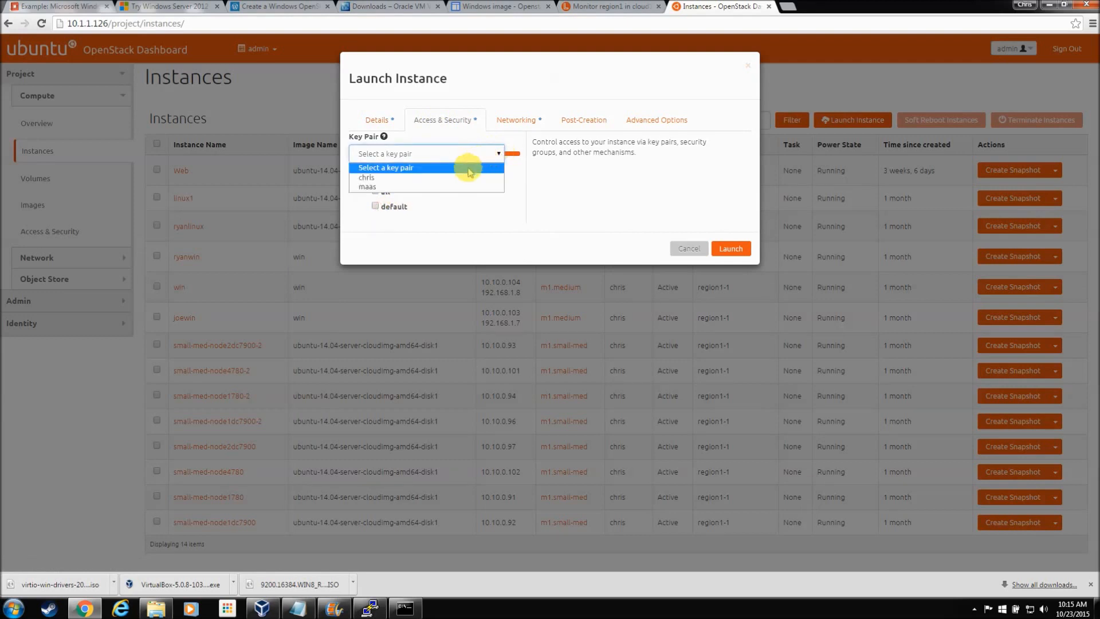
click(459, 178)
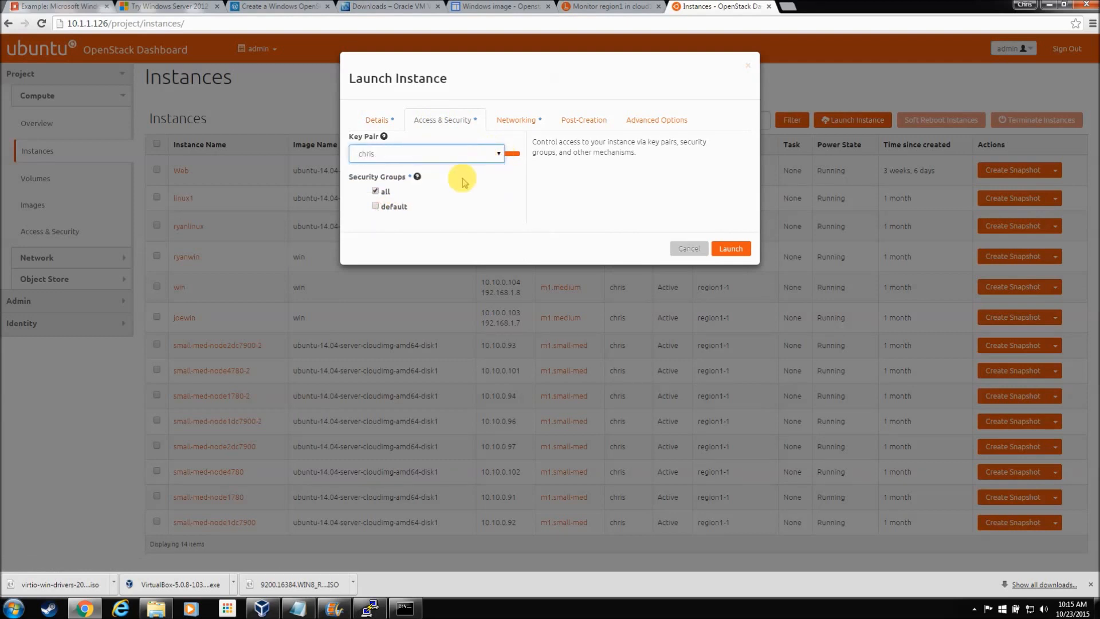
click(536, 119)
drag(450, 217, 438, 157)
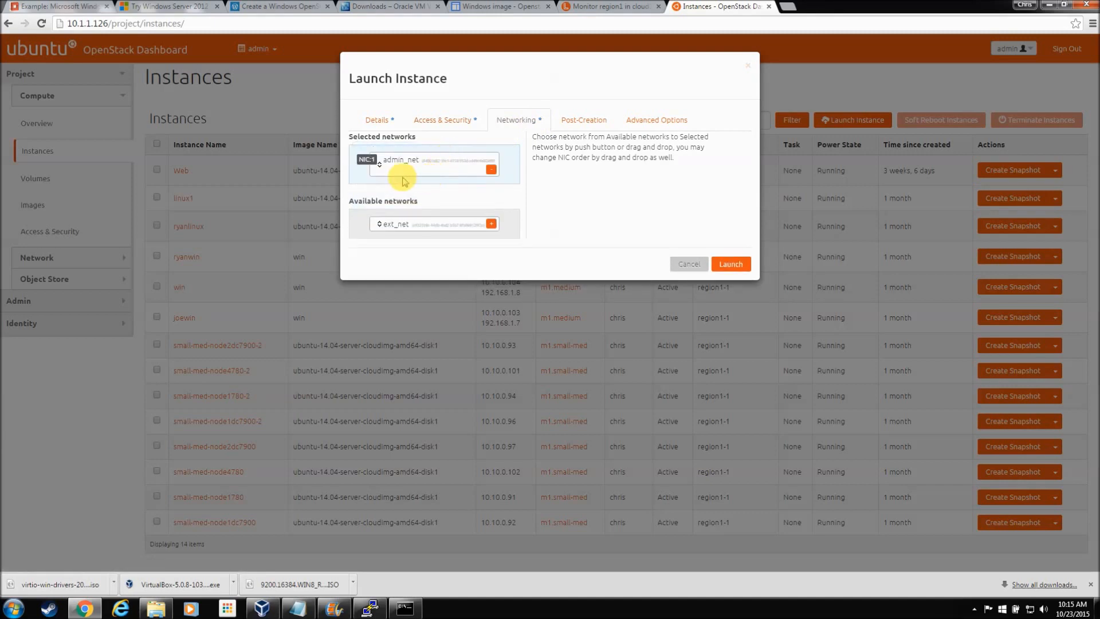
click(736, 268)
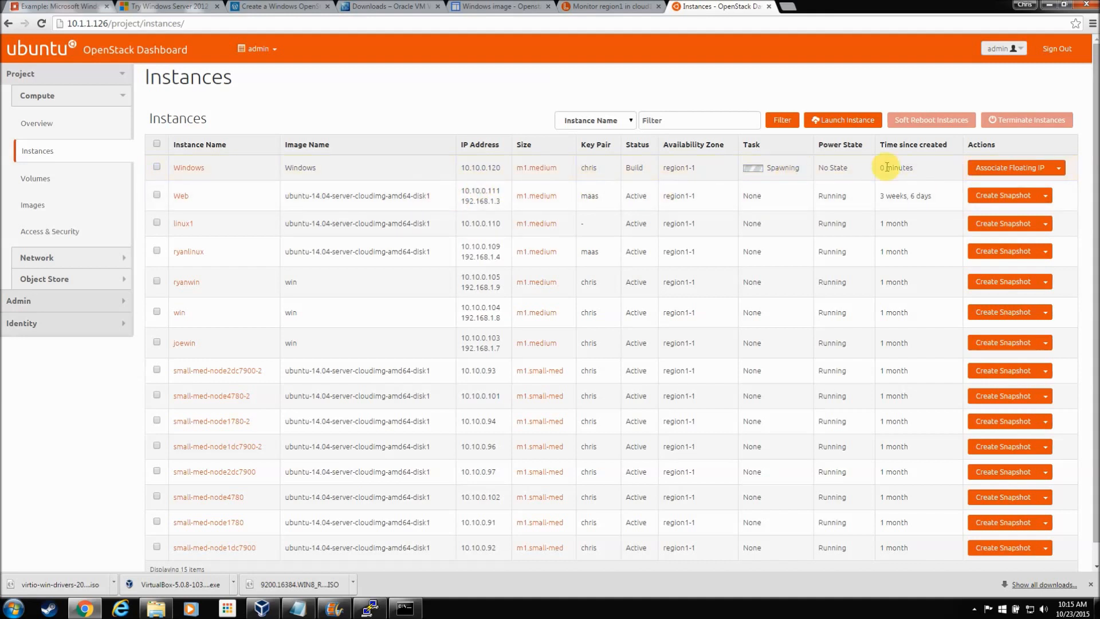
Step: Open the Windows instance's details and its Console tab to watch Windows boot
click(974, 609)
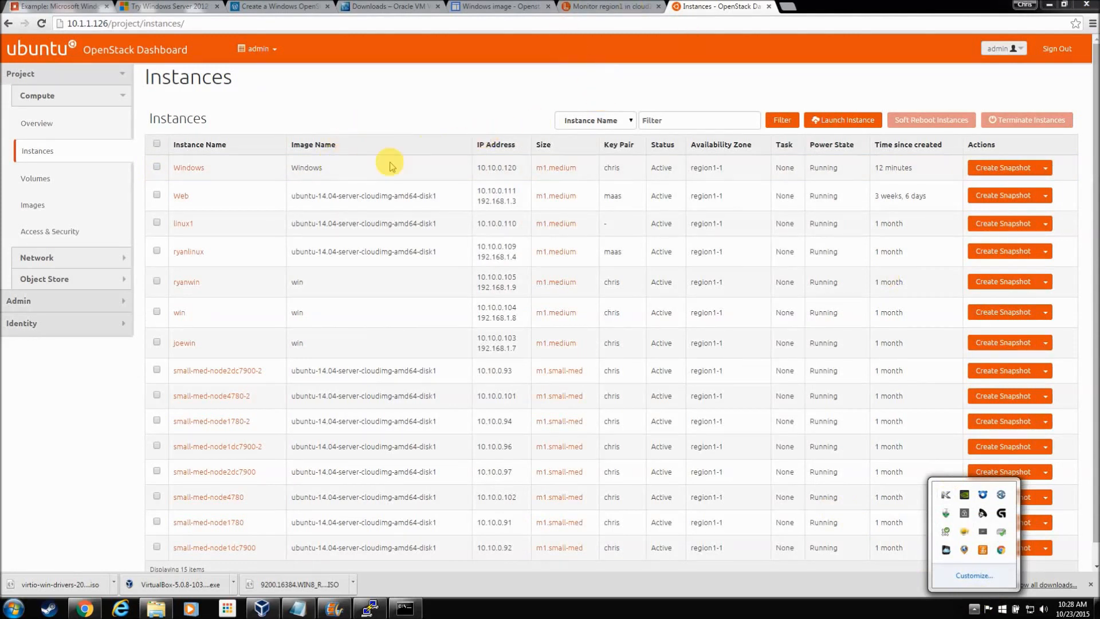
click(402, 146)
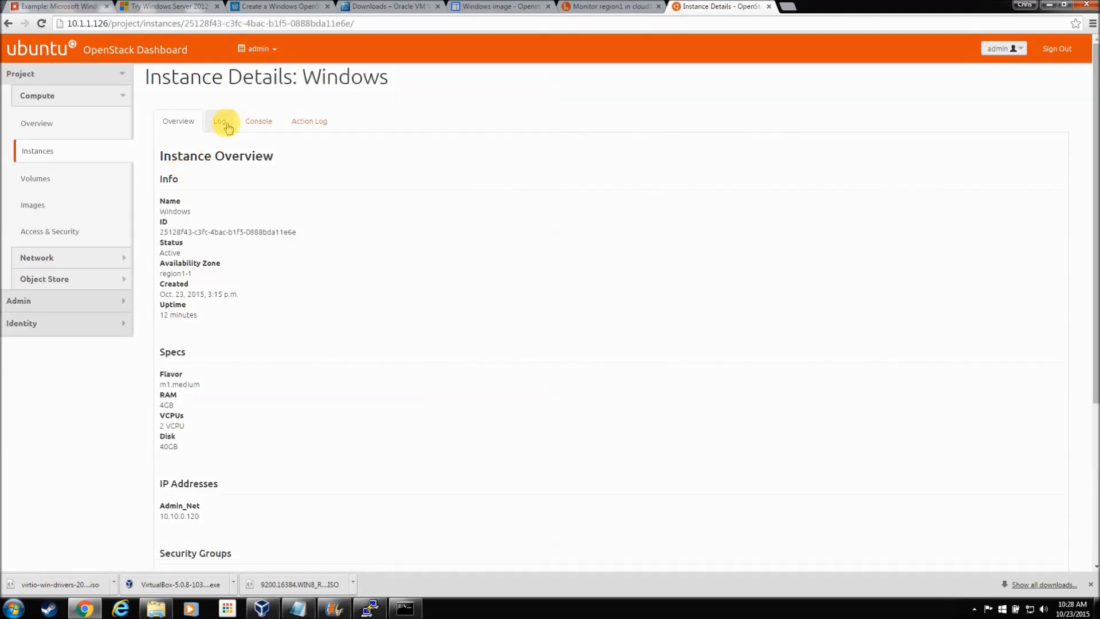
click(250, 125)
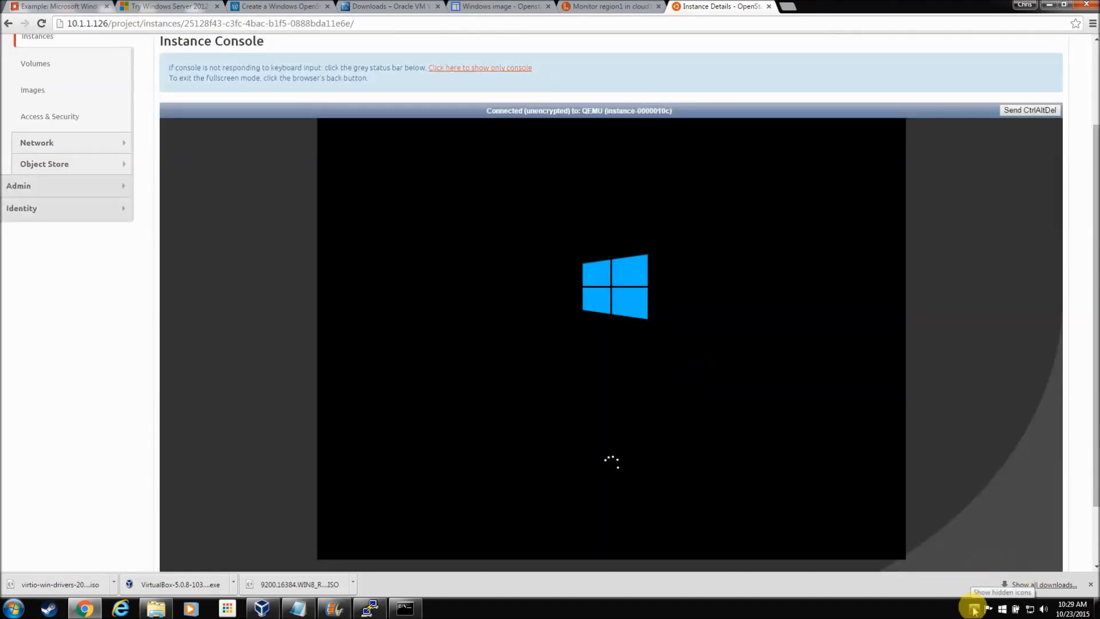
Step: Open the console alone in a new tab and sign in as Administrator via Send CtrlAltDel and the password
click(974, 609)
click(974, 608)
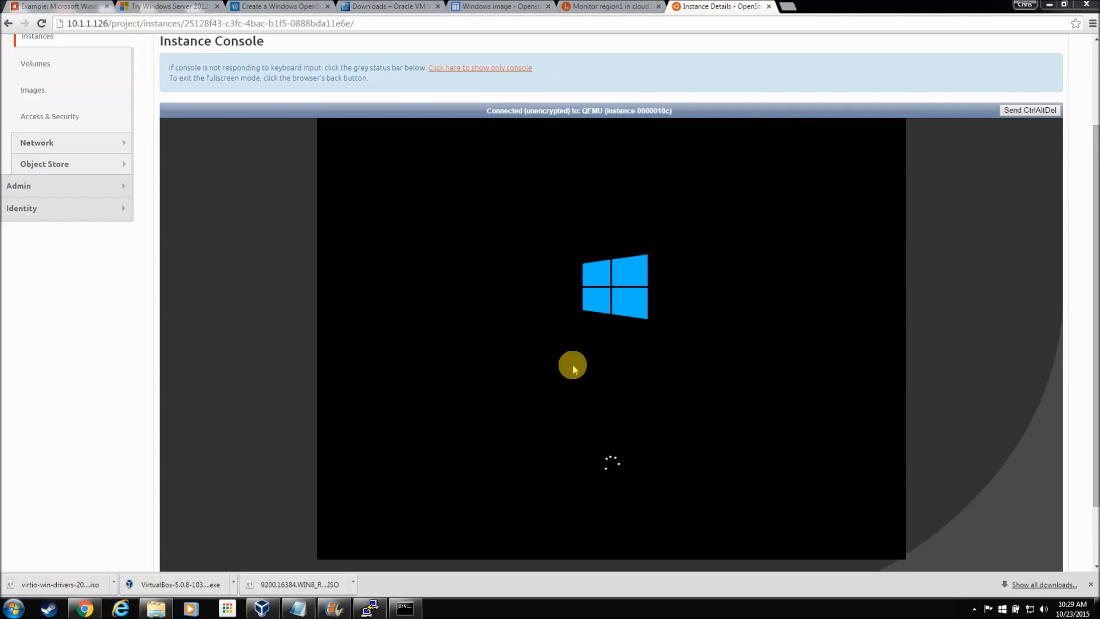
right_click(496, 72)
click(505, 75)
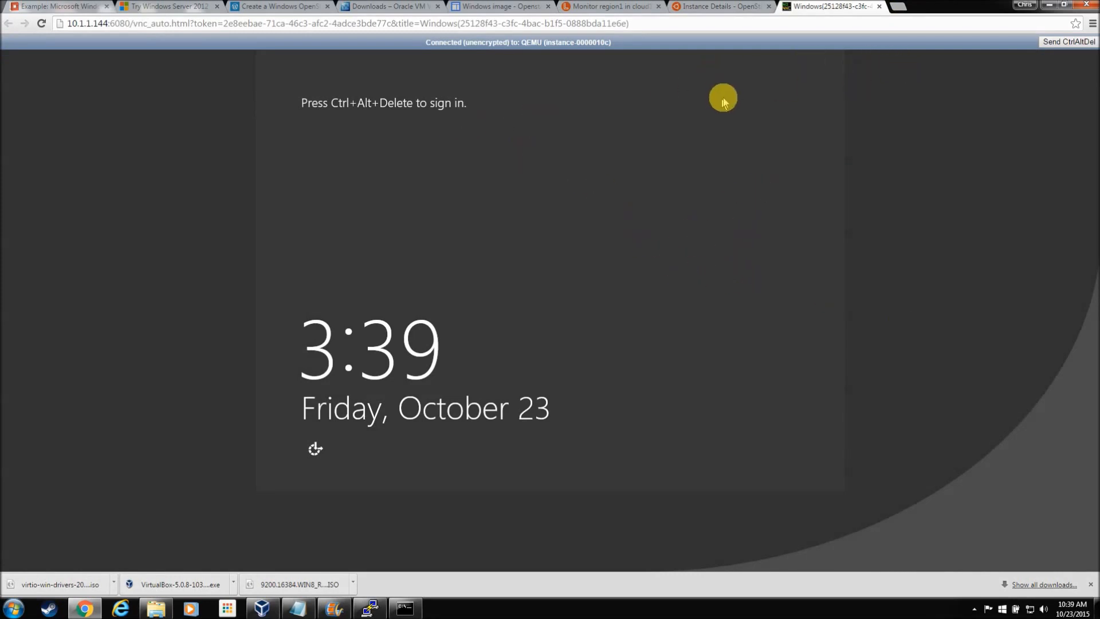
click(1067, 43)
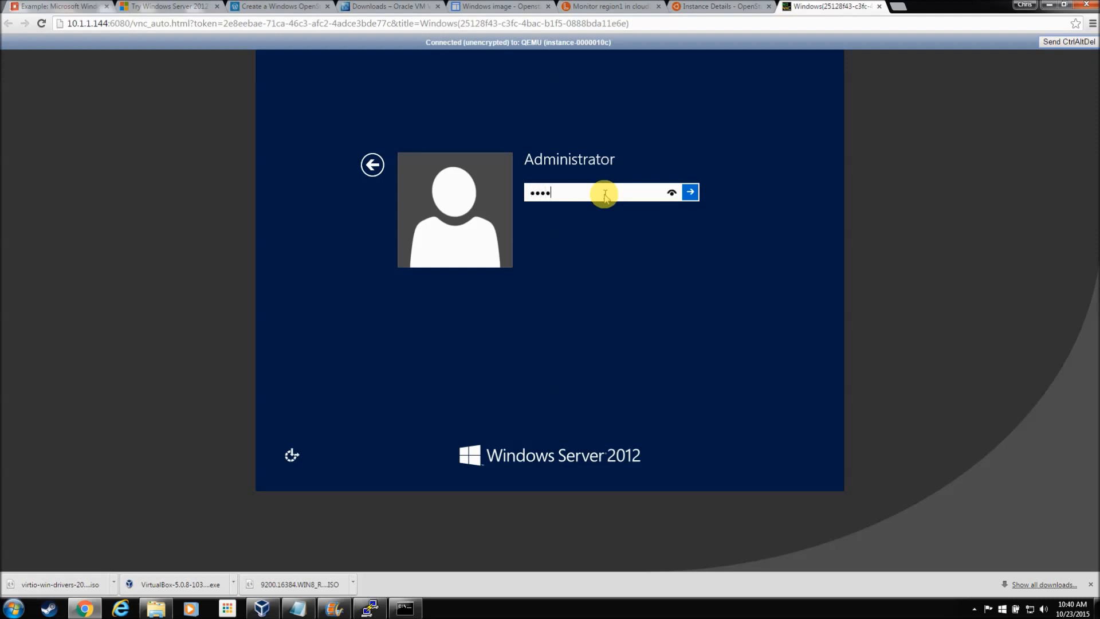
text(***)
click(690, 192)
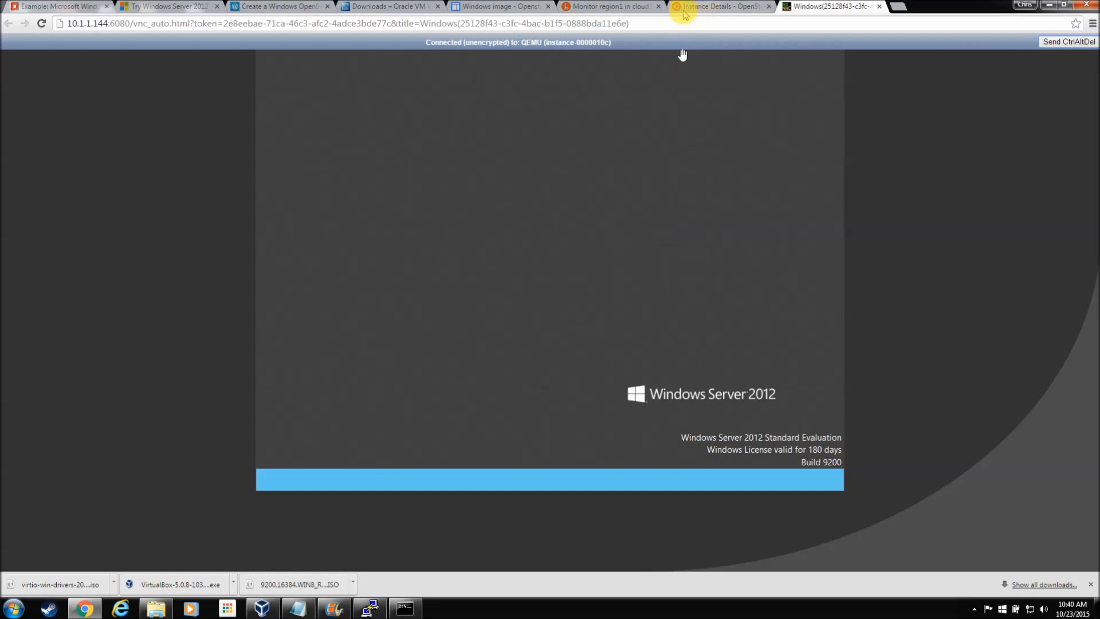
Step: Return to the dashboard tab and go back to the Instances list
click(705, 6)
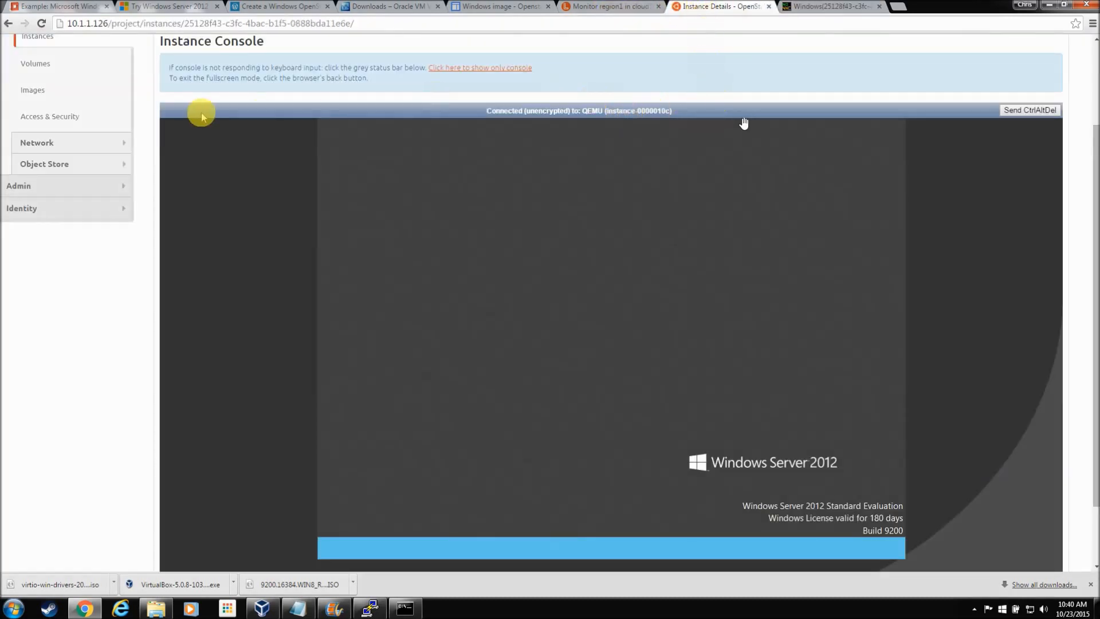
scroll(80, 172, up, 2)
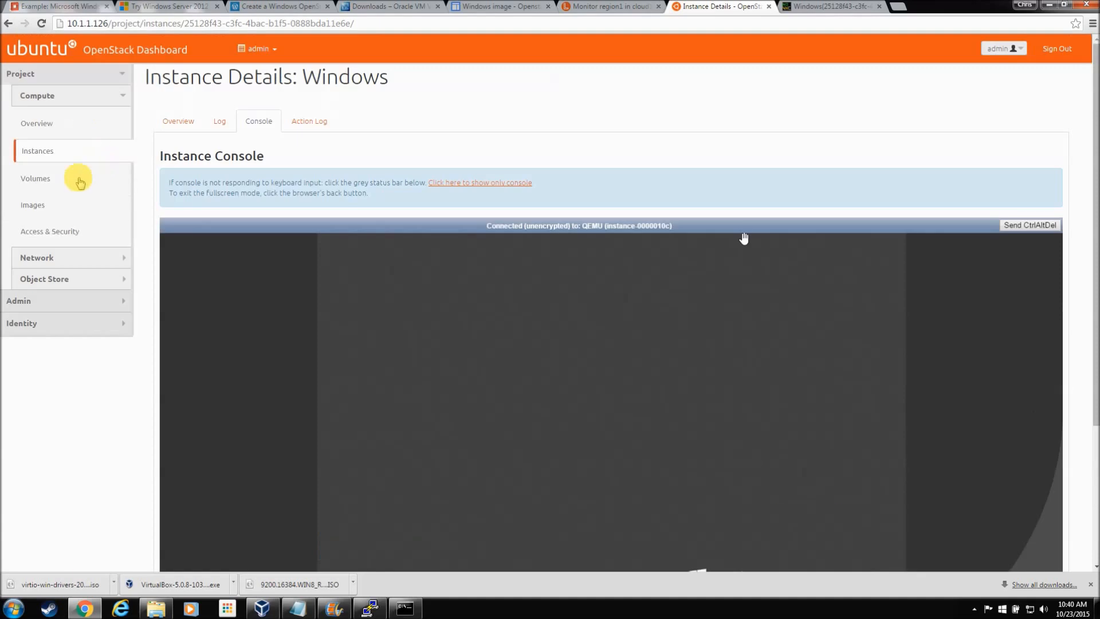
click(30, 149)
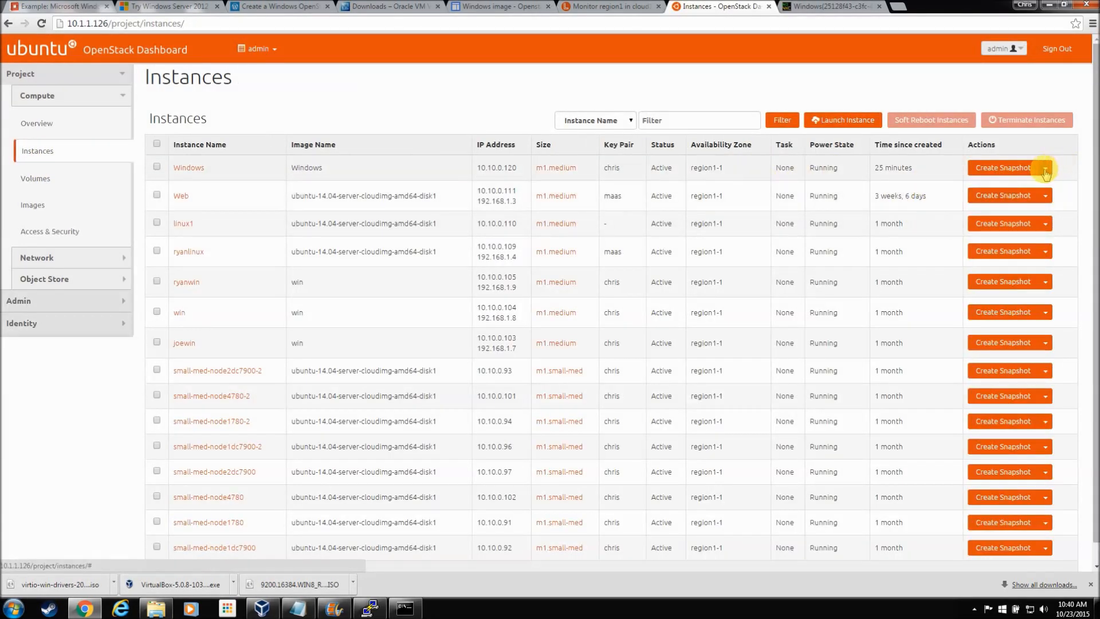
Step: Associate floating IP 192.168.1.6 with the Windows instance via its actions menu, then return to the console tab
click(1045, 168)
click(1028, 189)
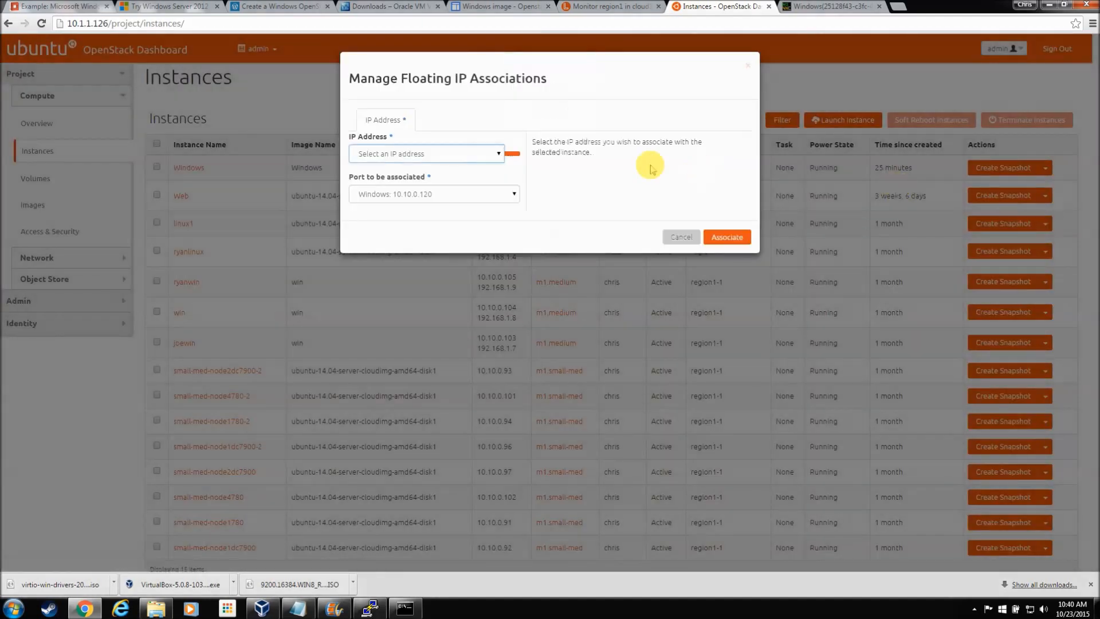
click(488, 156)
click(484, 177)
click(727, 235)
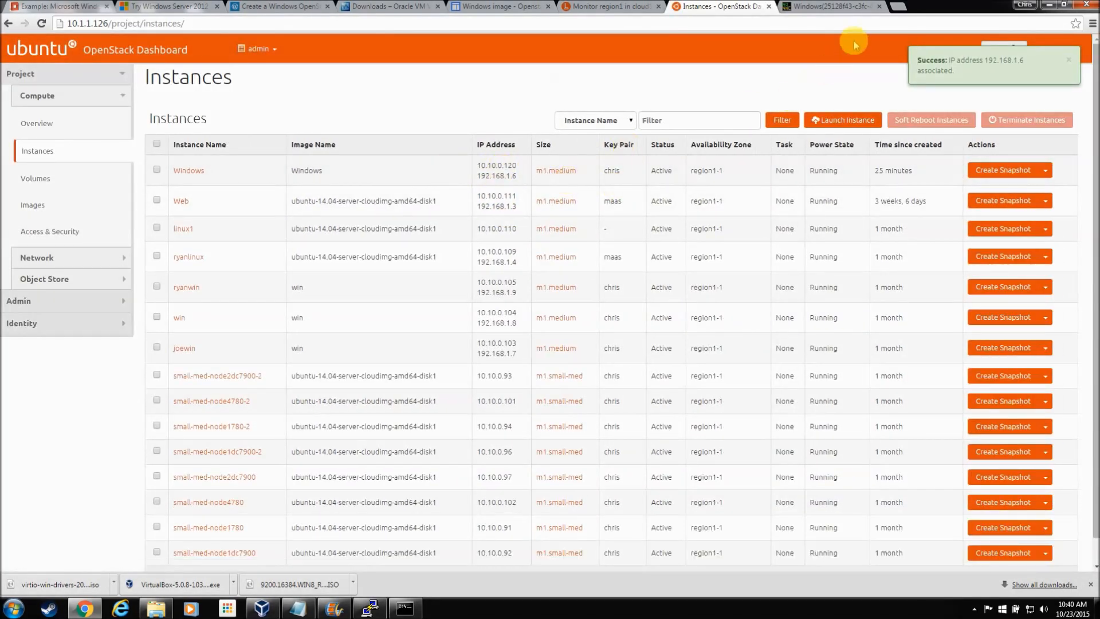
click(826, 7)
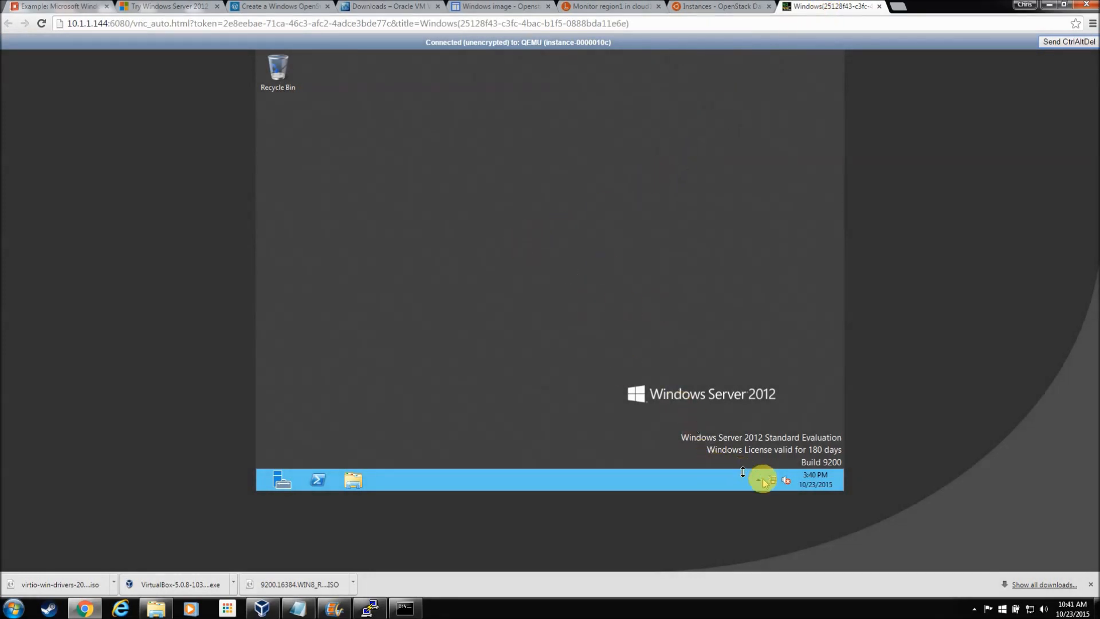
Step: From the Start screen return to the desktop, then add google.com to Internet Explorer's Trusted sites
mouse_move(773, 485)
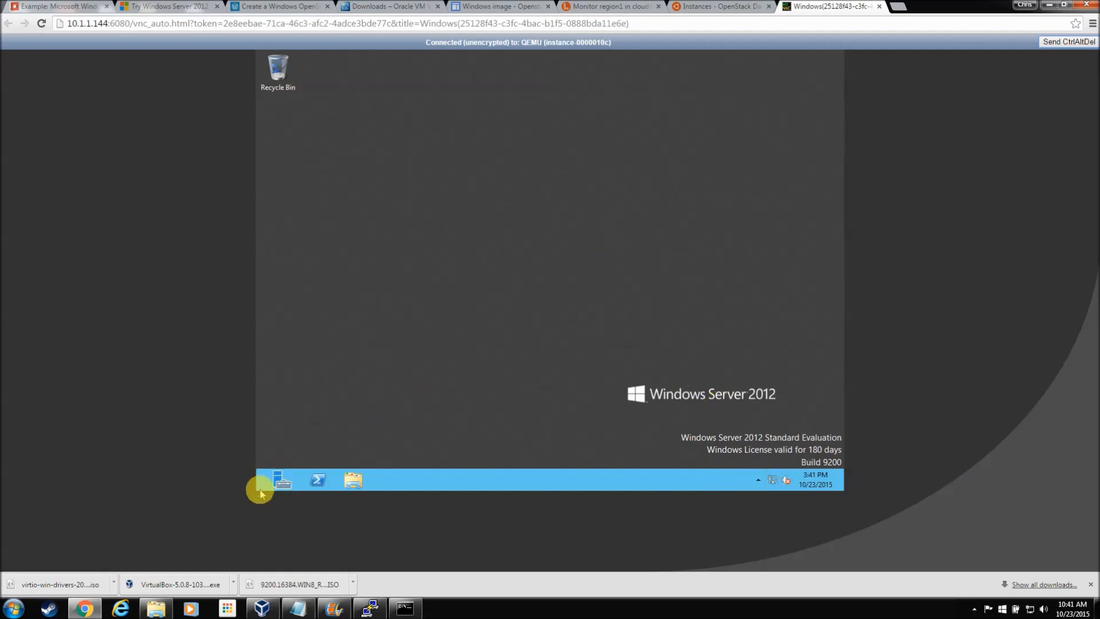
mouse_move(256, 491)
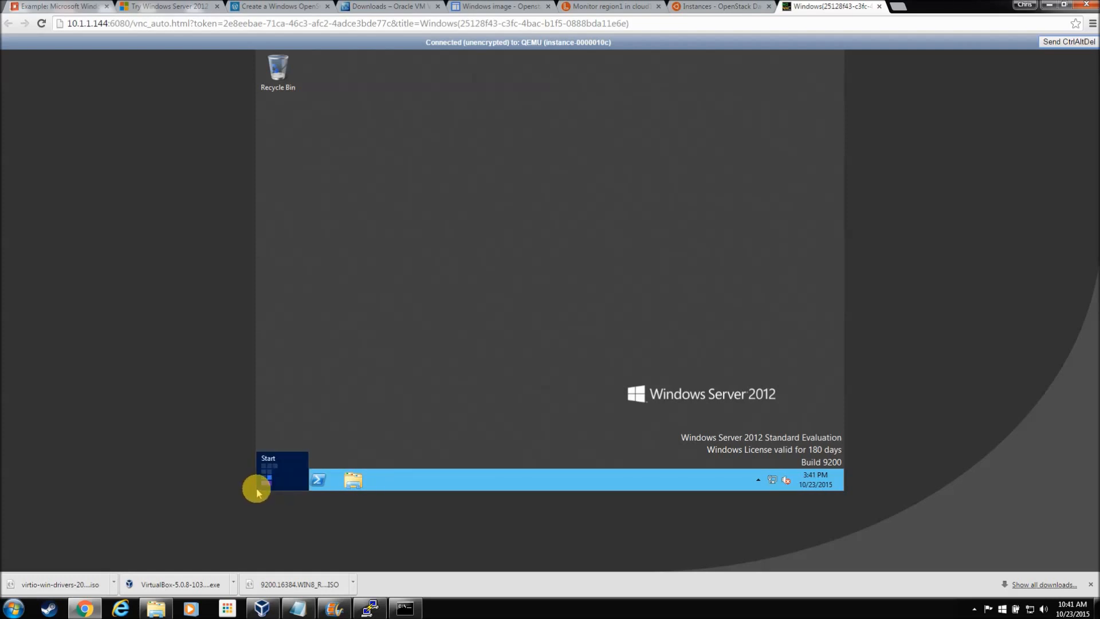
click(261, 487)
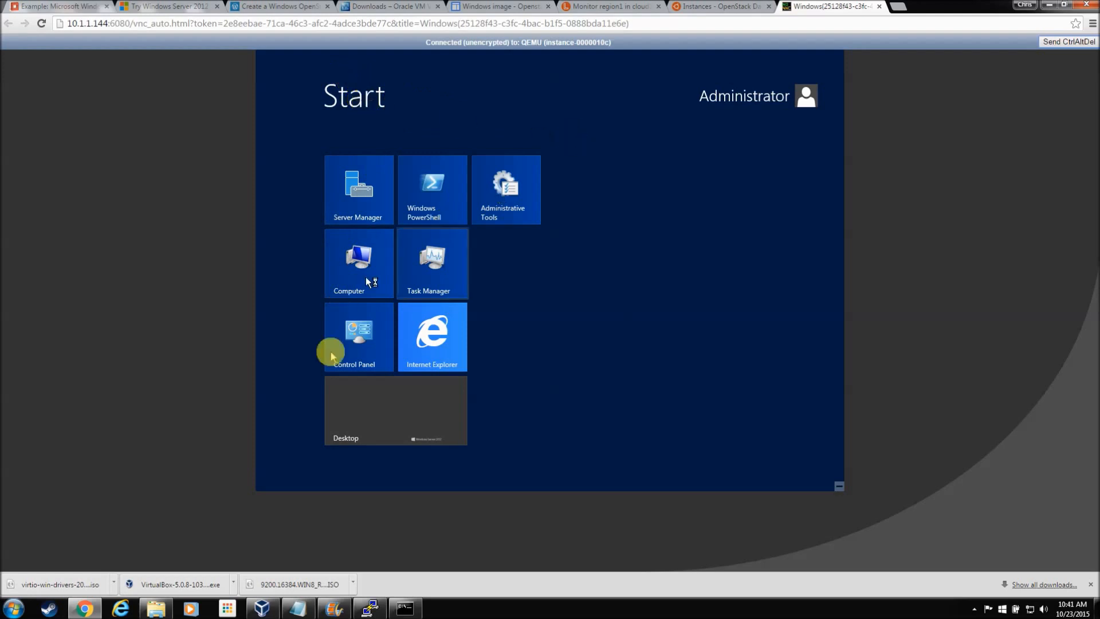
click(339, 418)
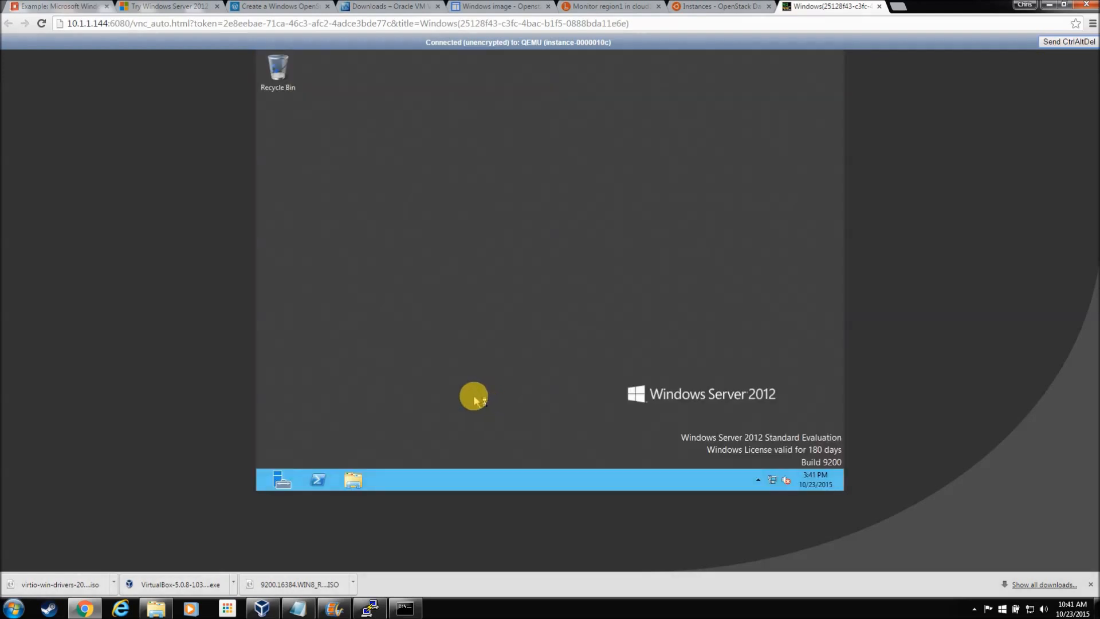
mouse_move(257, 487)
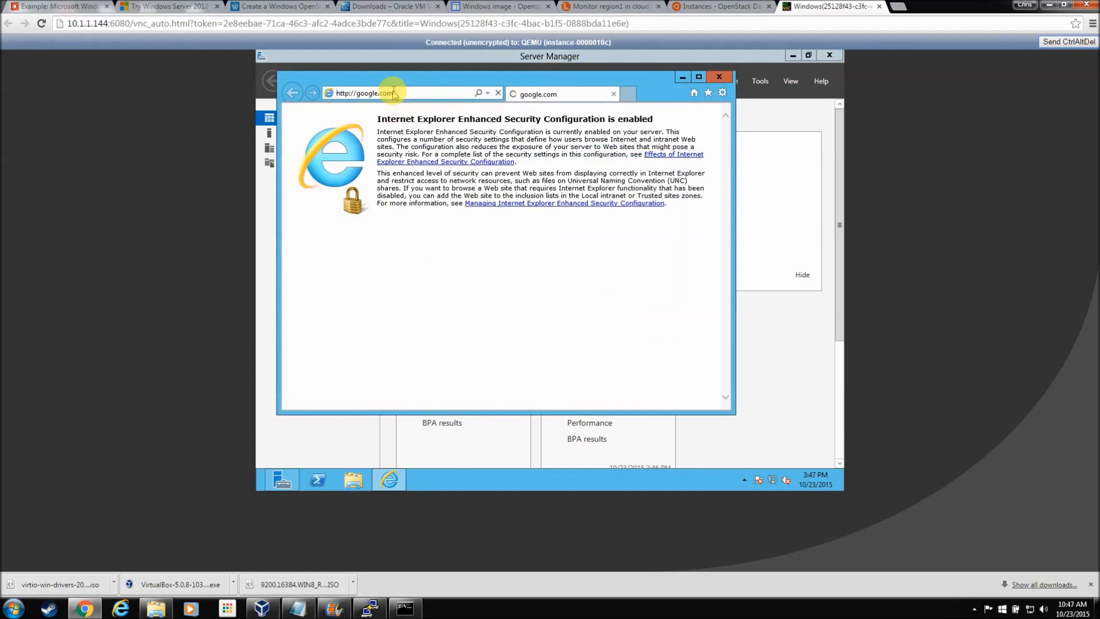
click(629, 278)
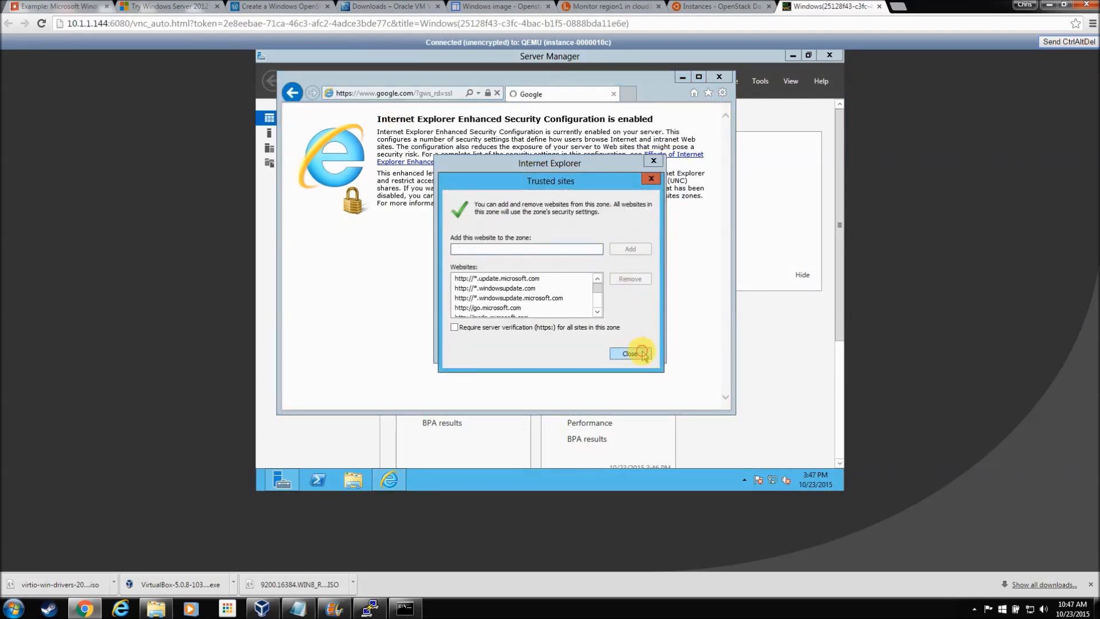
click(633, 352)
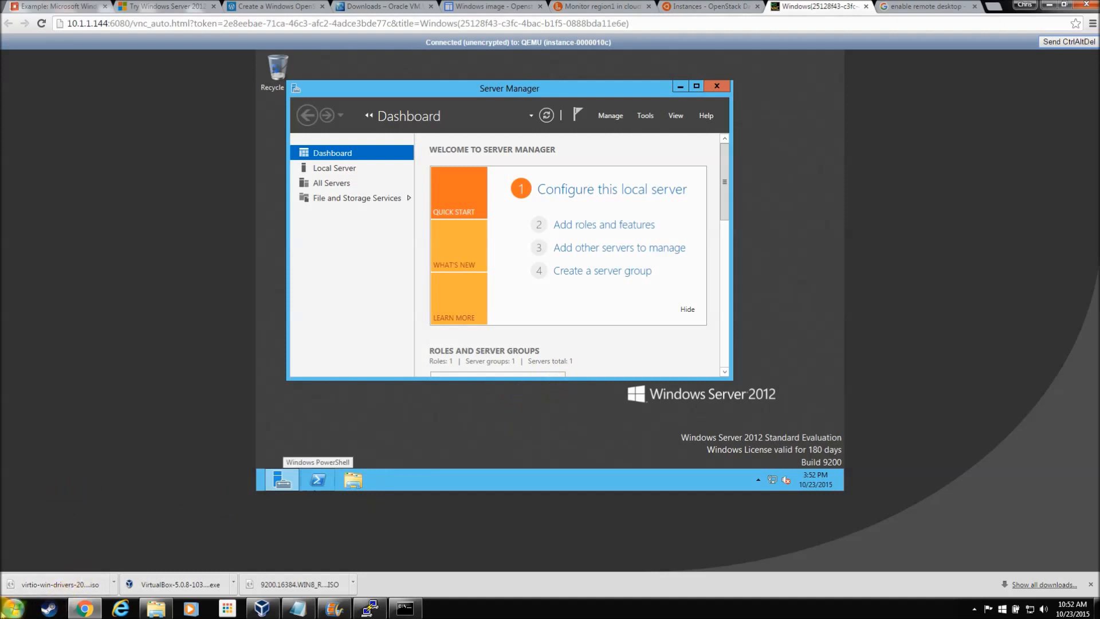
Step: Run Remote Desktop Connection to 192.168.1.6 and log in with the administrator password
click(13, 607)
click(58, 387)
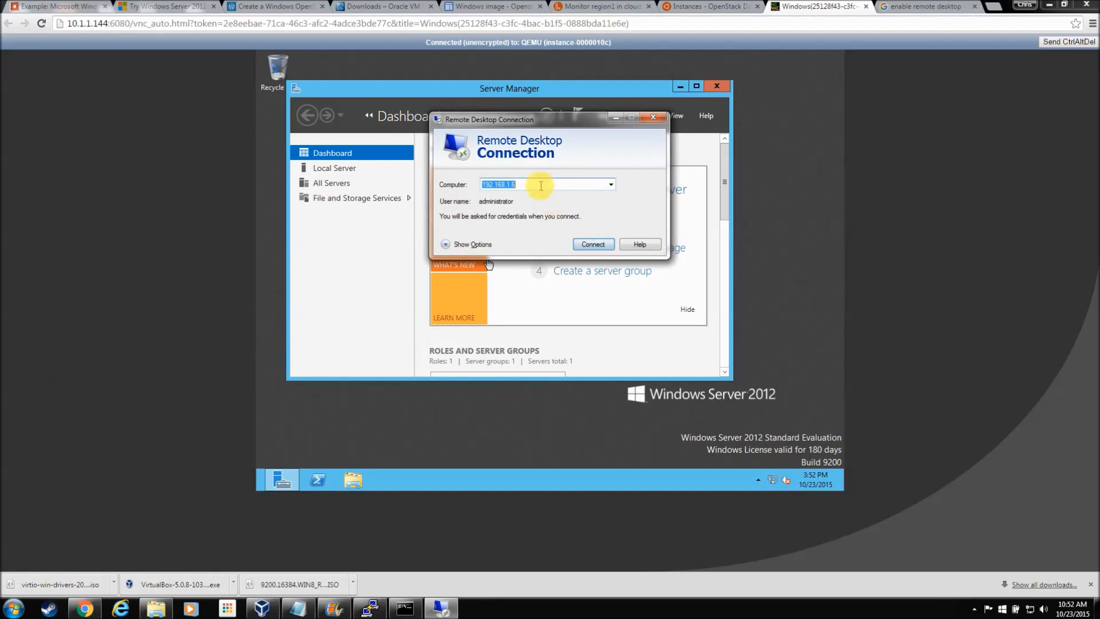
click(599, 245)
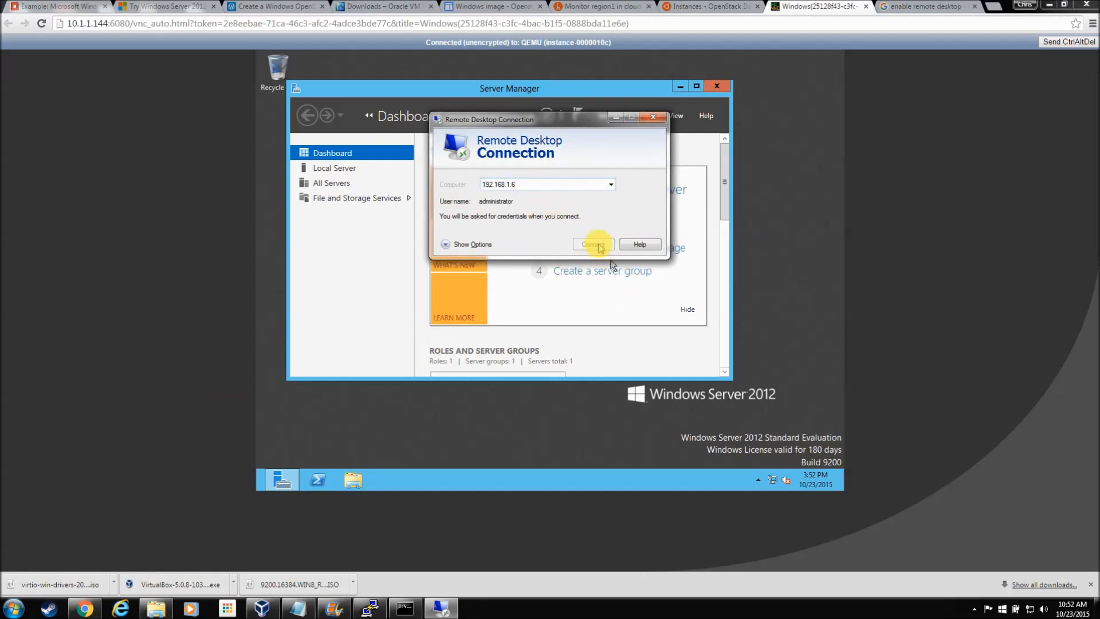
text(********)
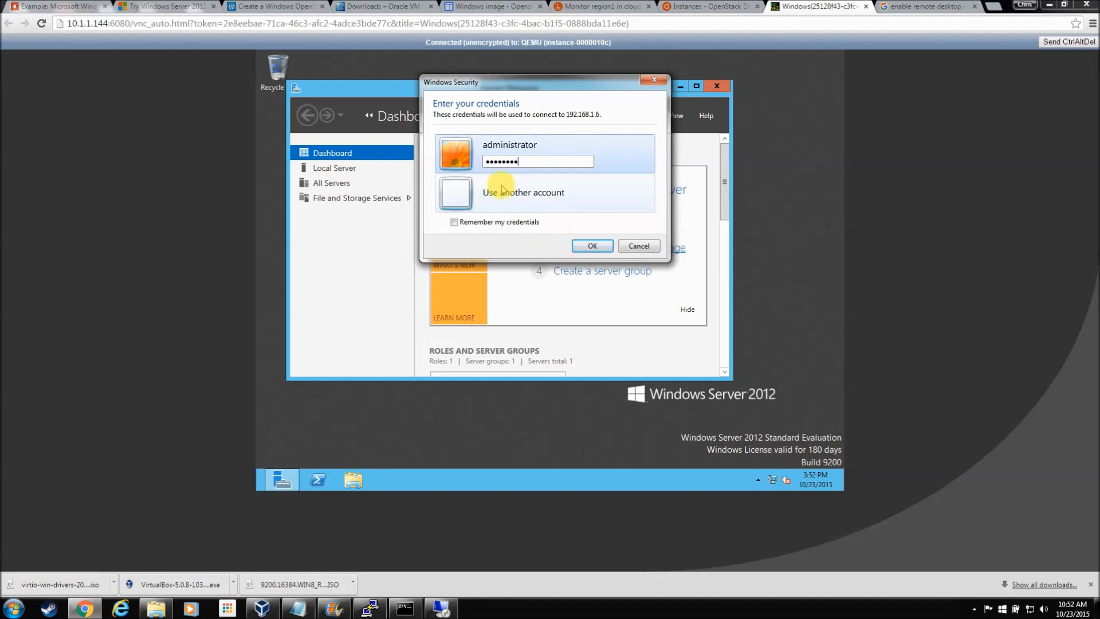
click(601, 247)
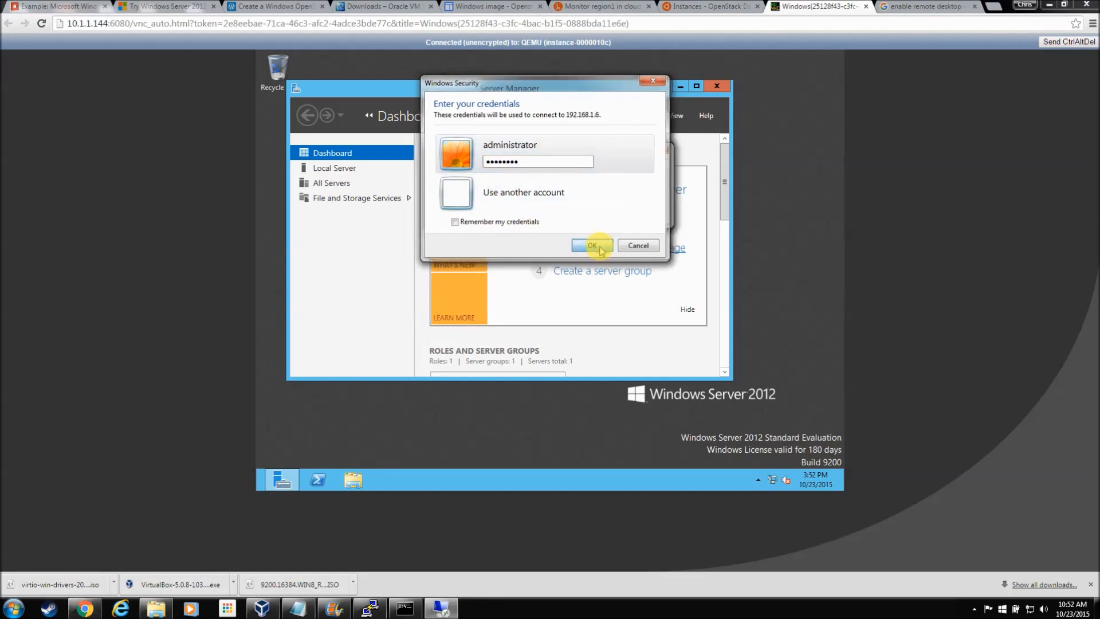